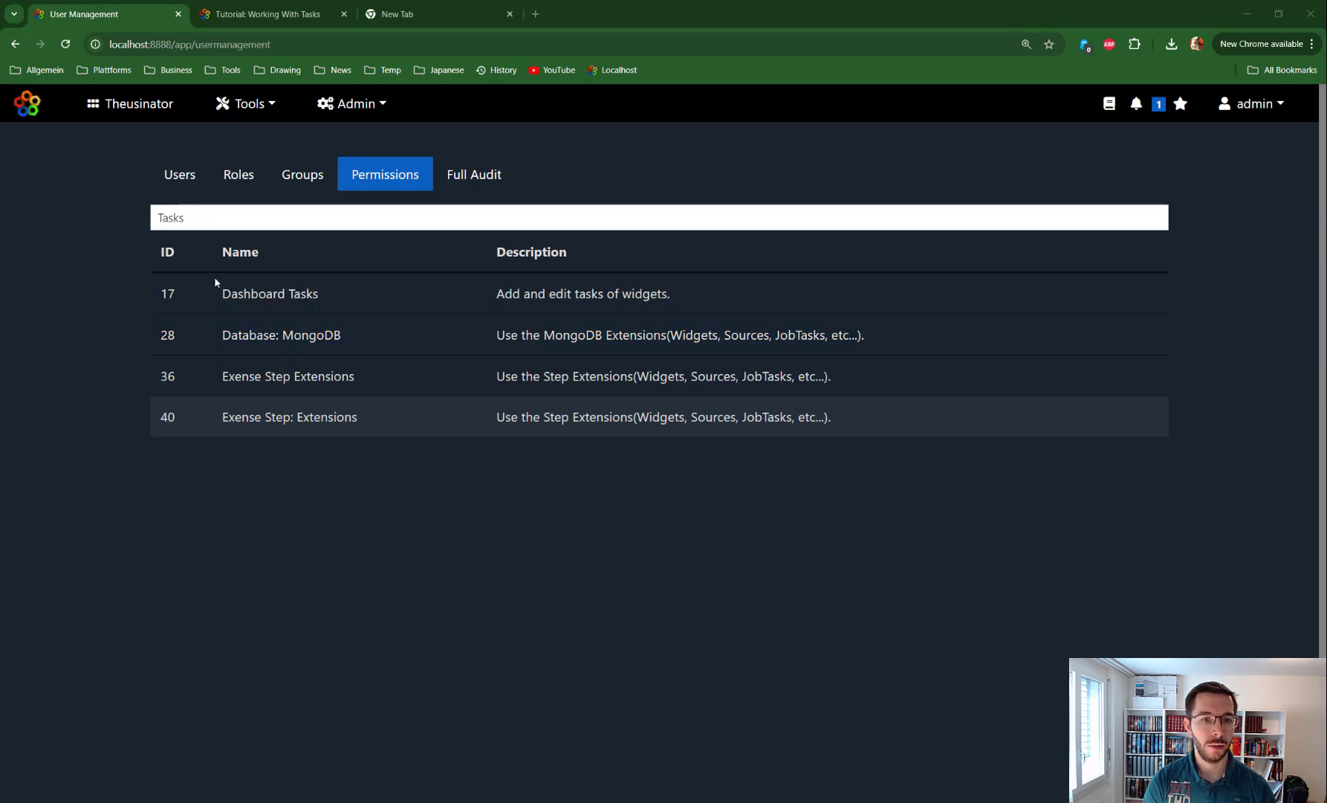
Filter the permissions list by "Job" and examine the Jobs: User and Jobs: Admin permissions.
drag(222, 293, 686, 296)
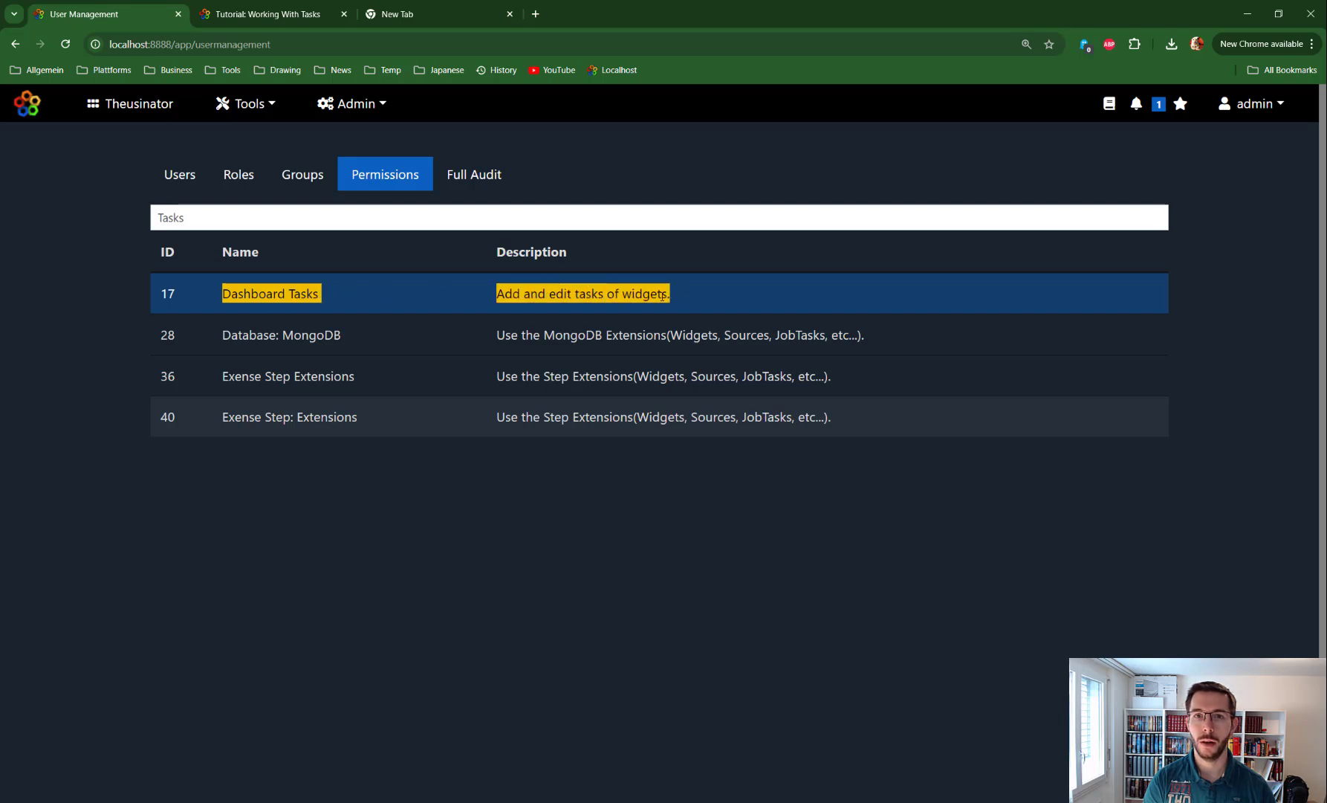
double_click(209, 226)
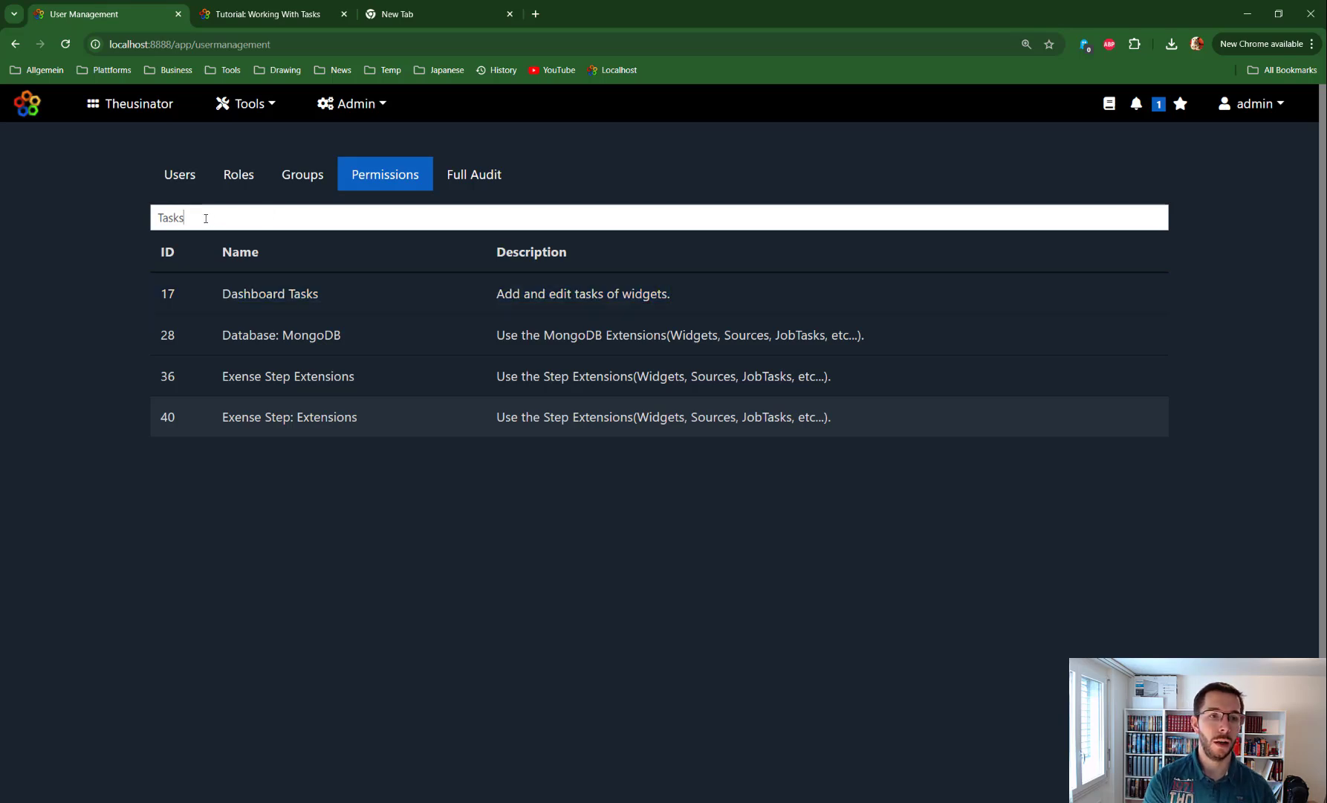
click(268, 105)
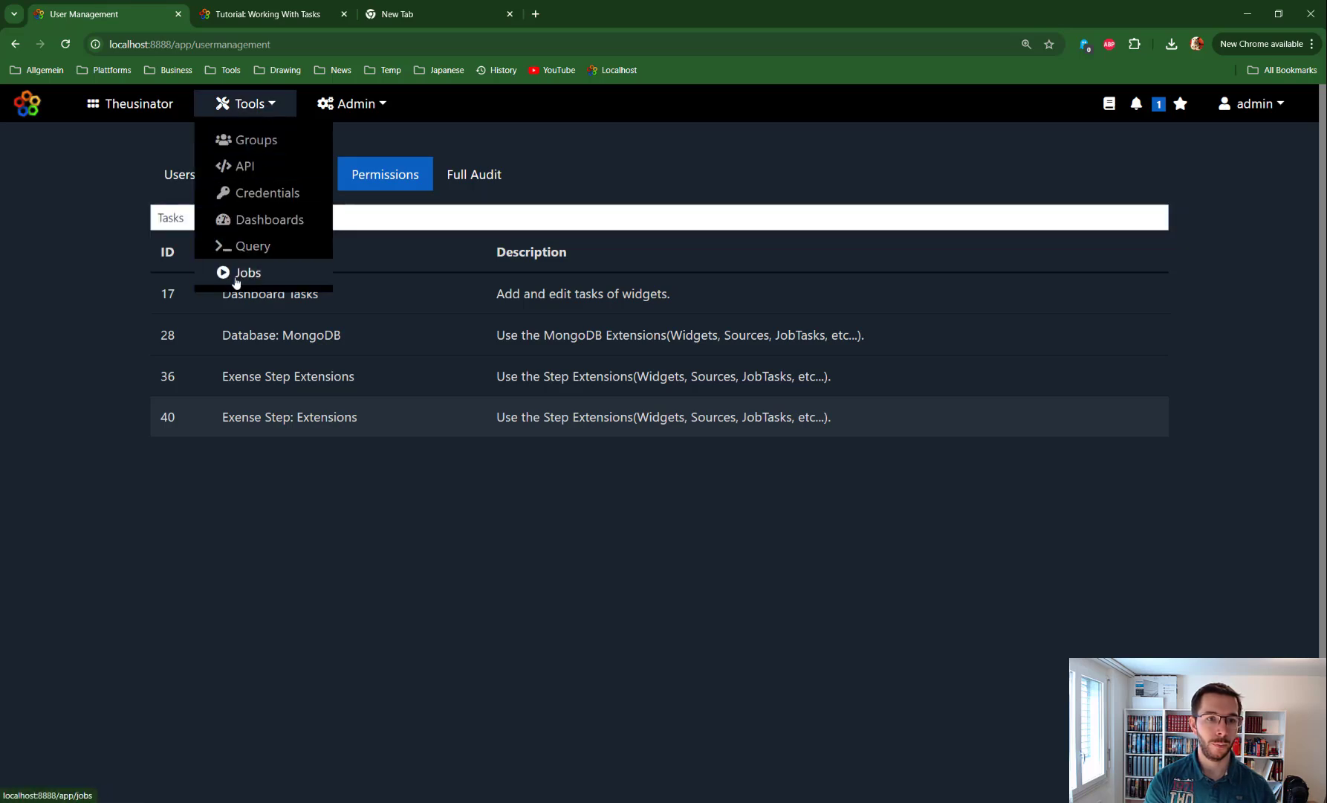
click(162, 217)
double_click(160, 217)
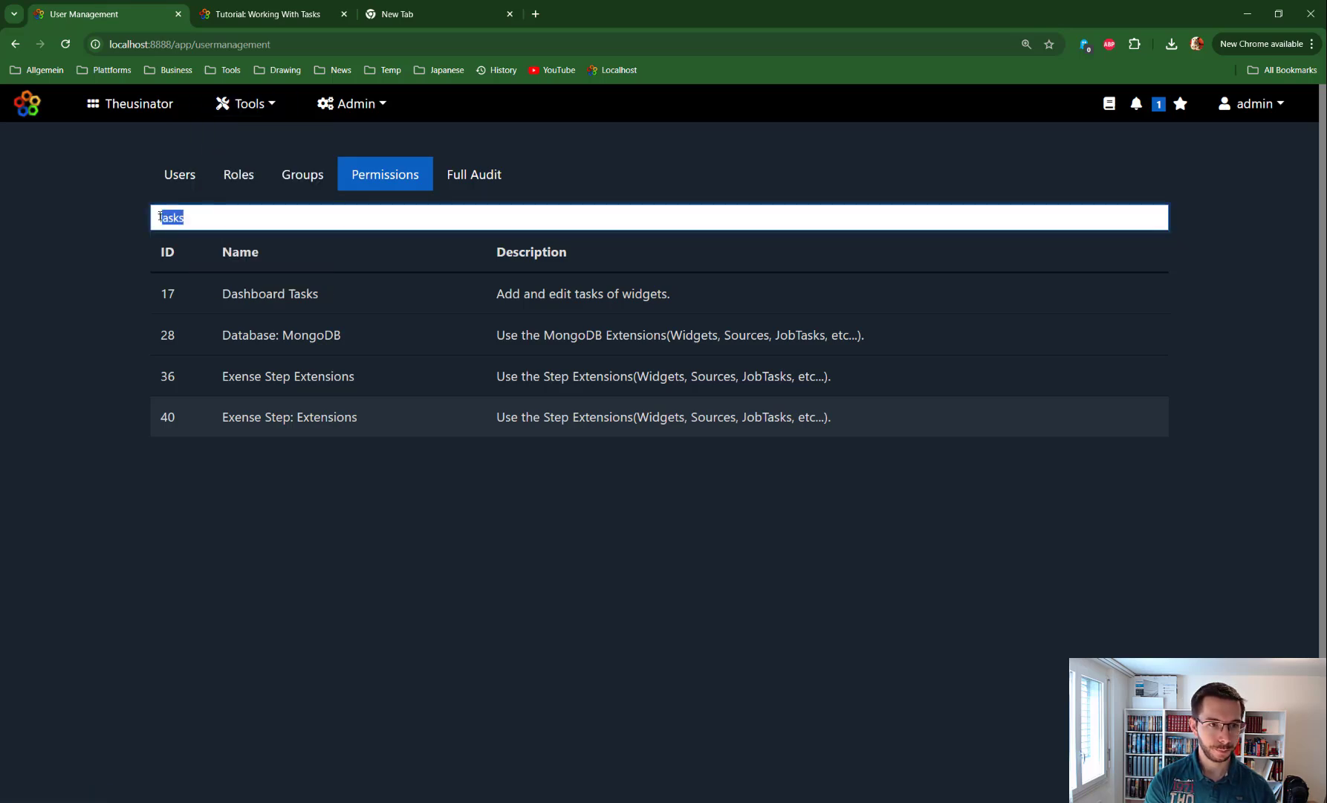
key(BackSpace)
text(Job)
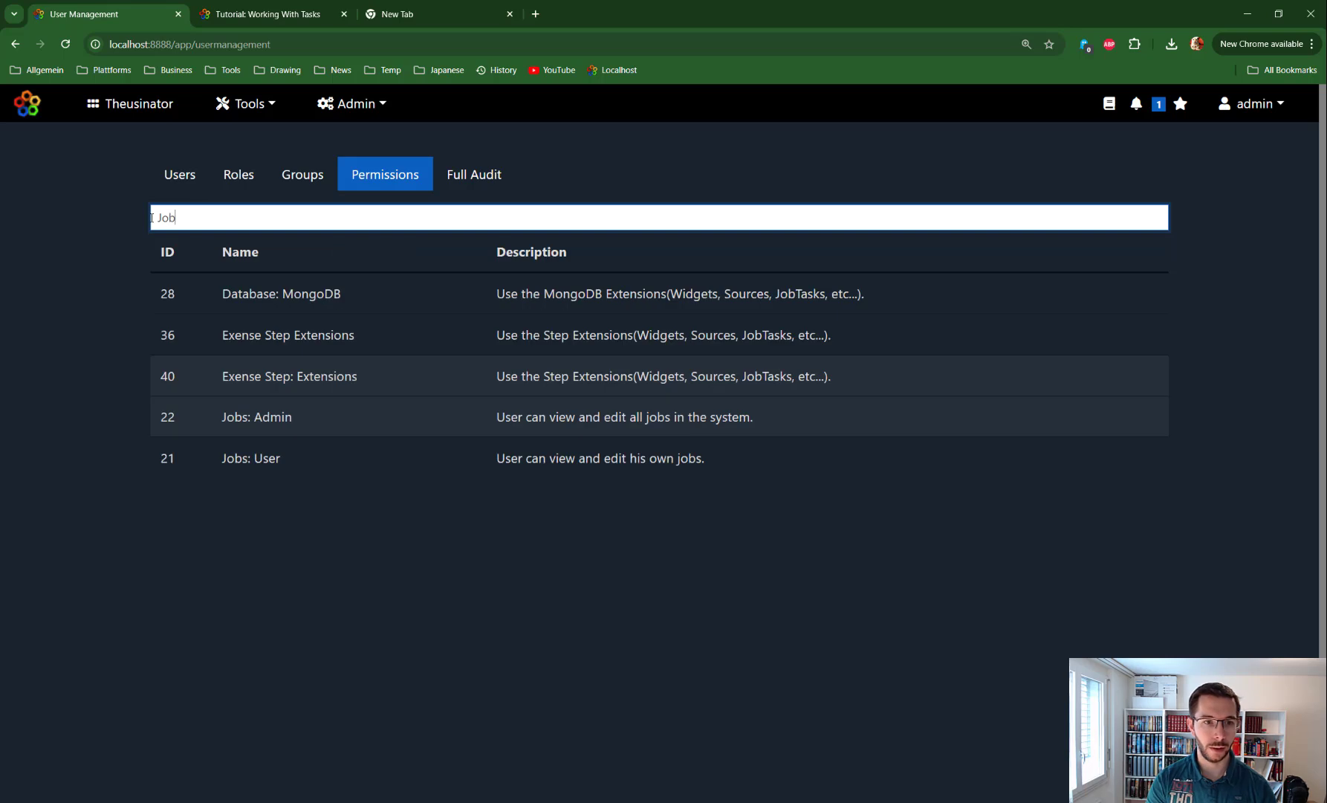
click(279, 410)
click(321, 462)
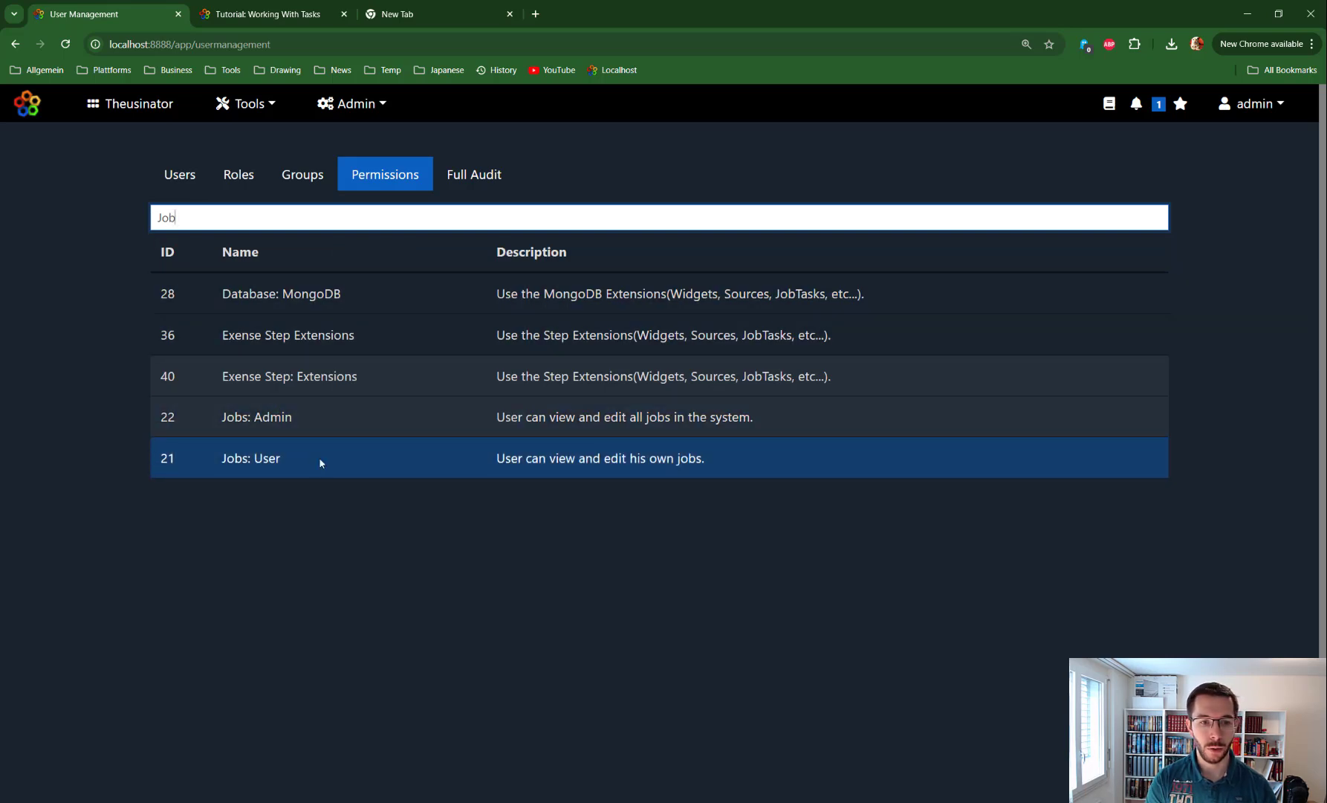
click(422, 424)
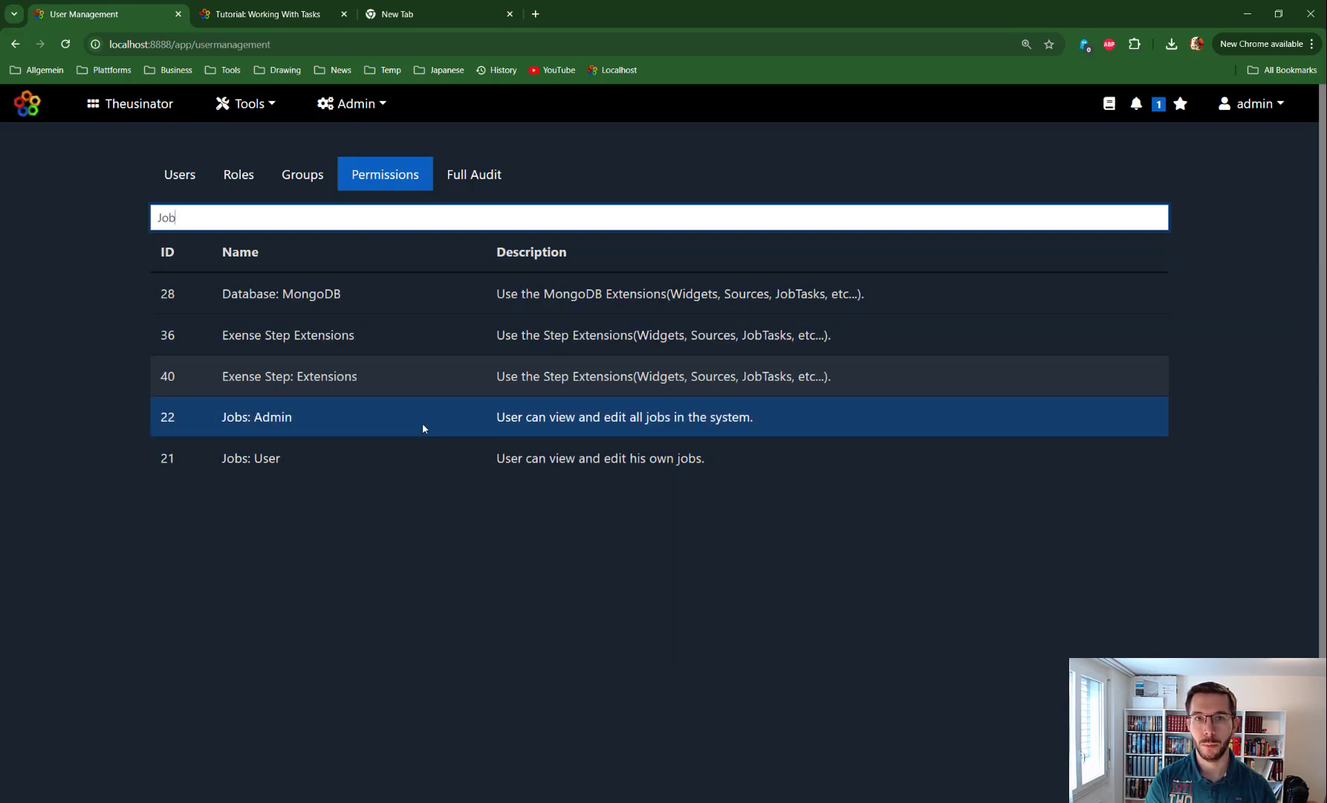
Go to the Jobs page and start a new job using the Send eMail task.
click(275, 105)
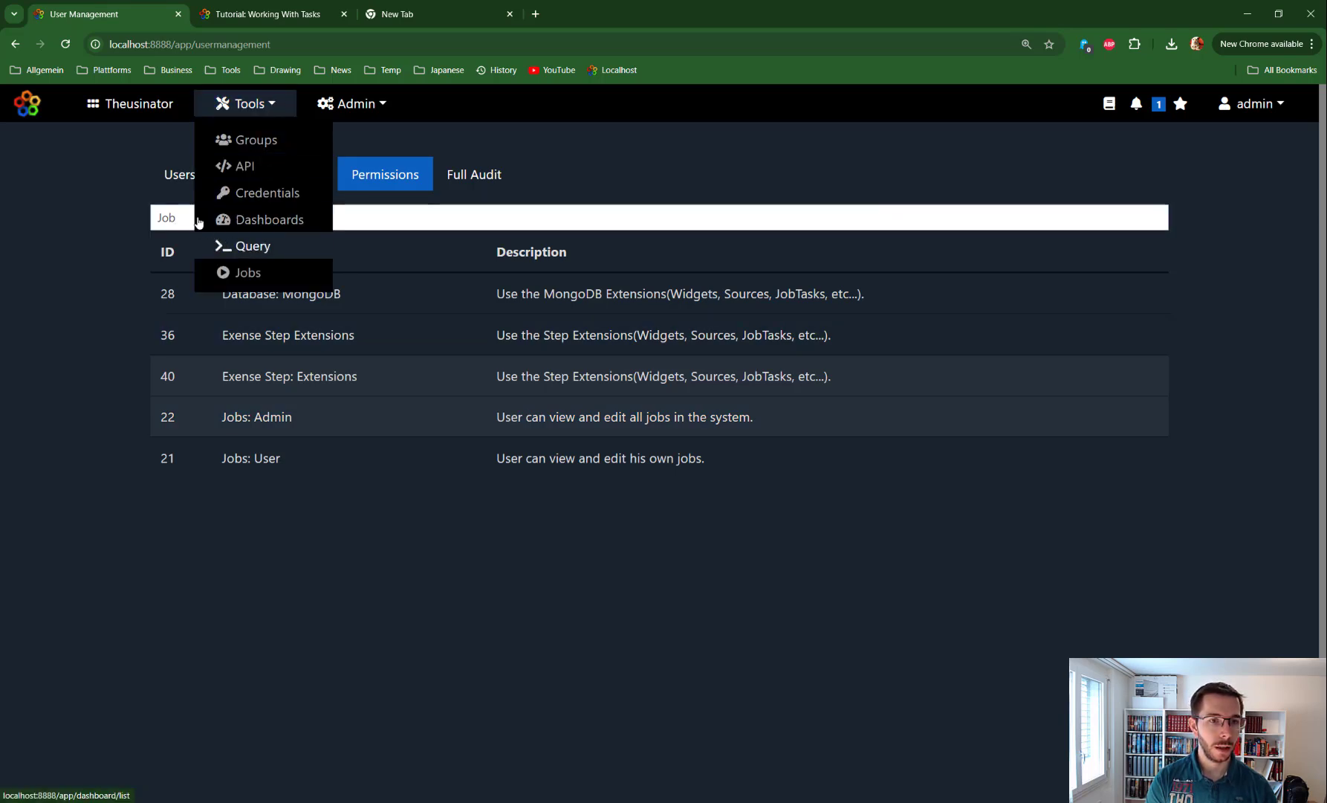
click(247, 274)
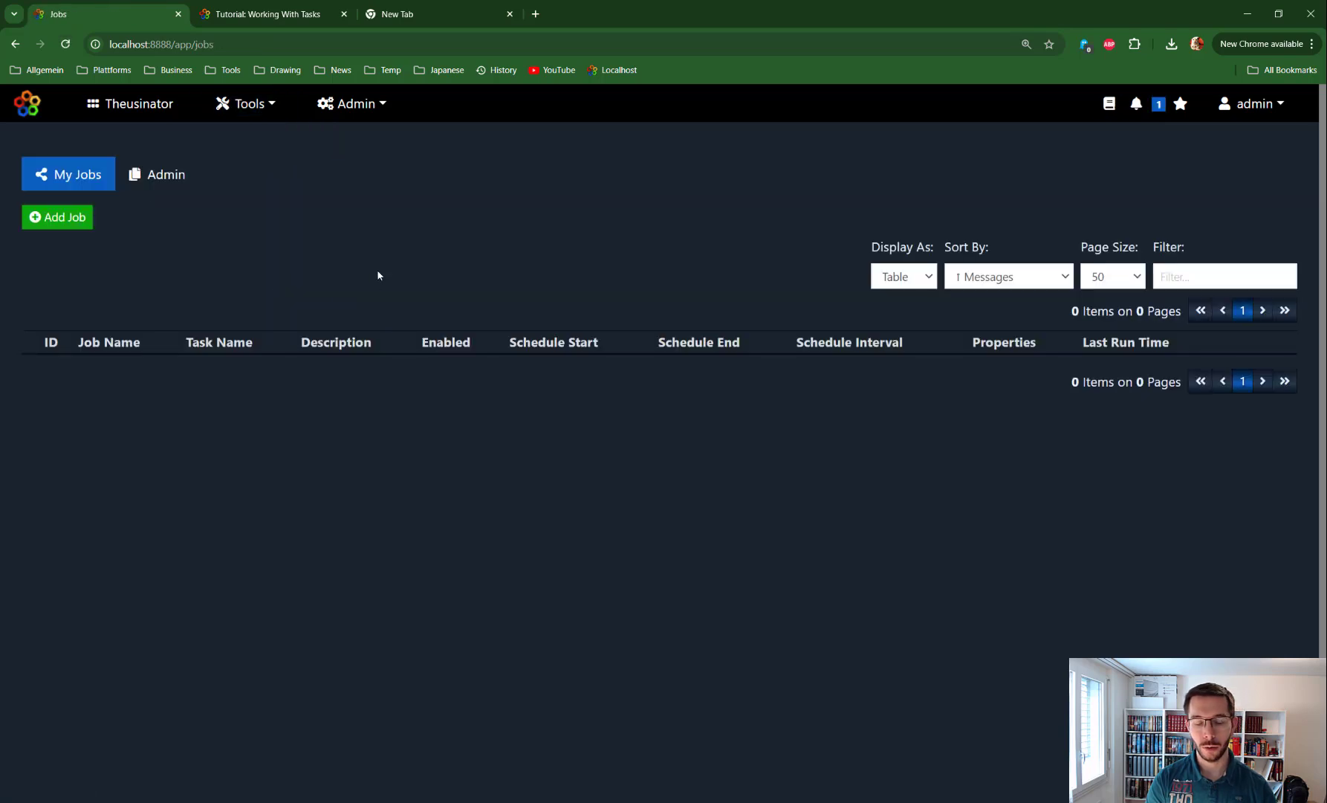
click(68, 223)
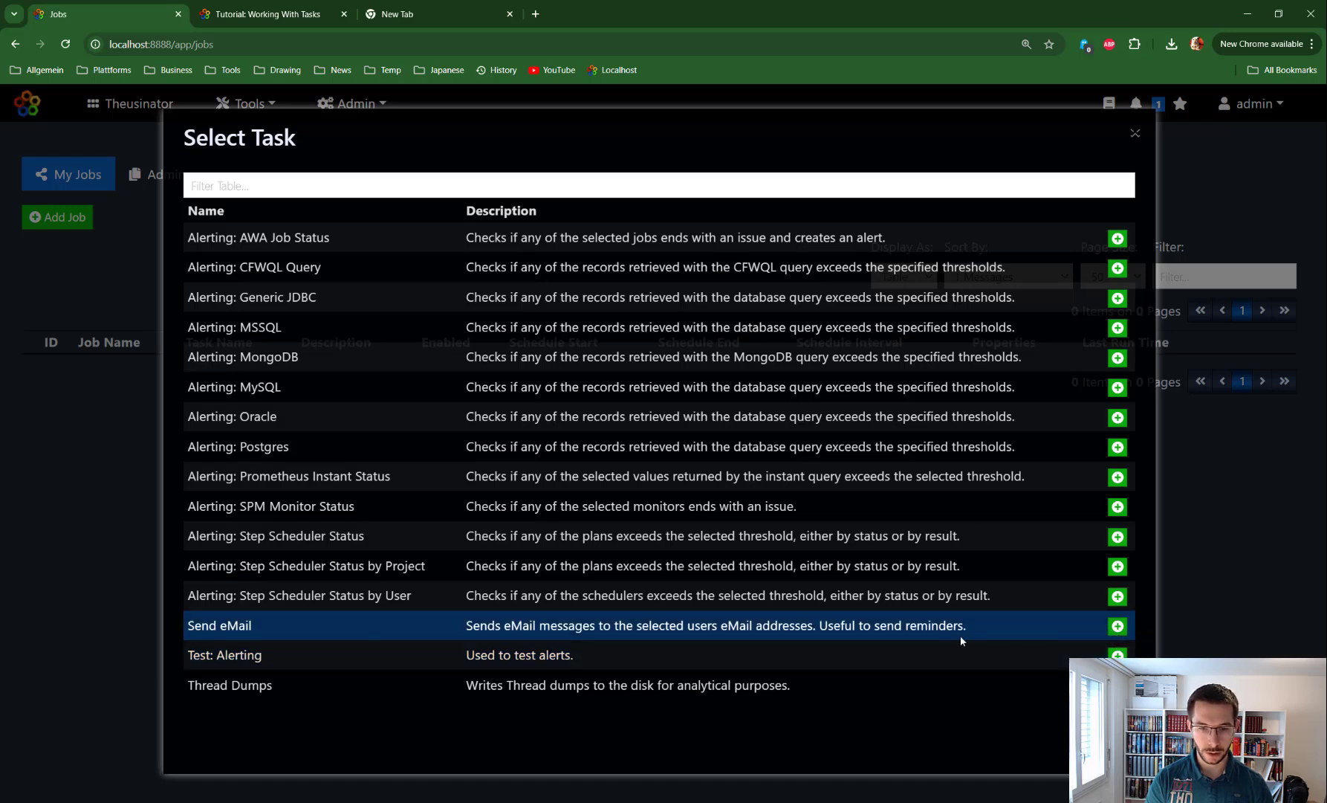
click(1117, 626)
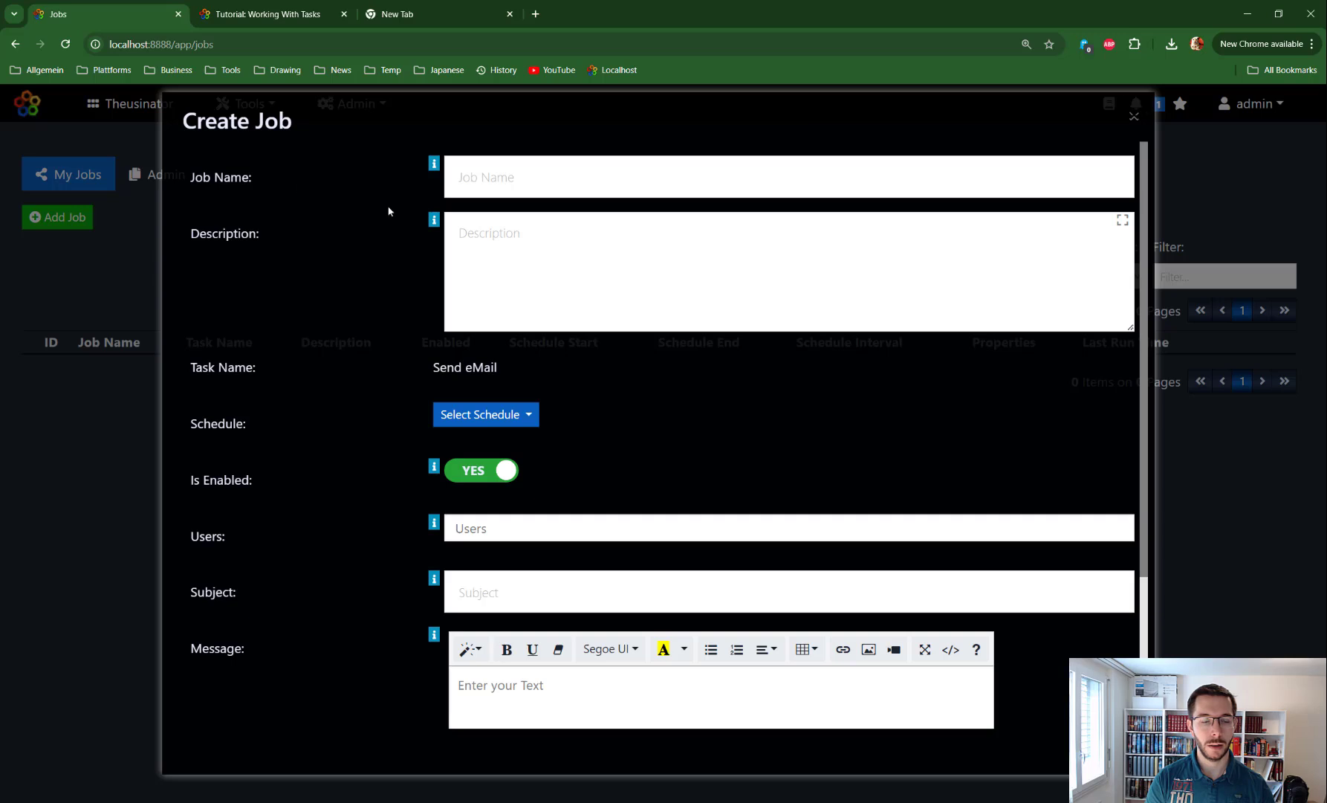
Name the new job "Send Reminder".
click(494, 177)
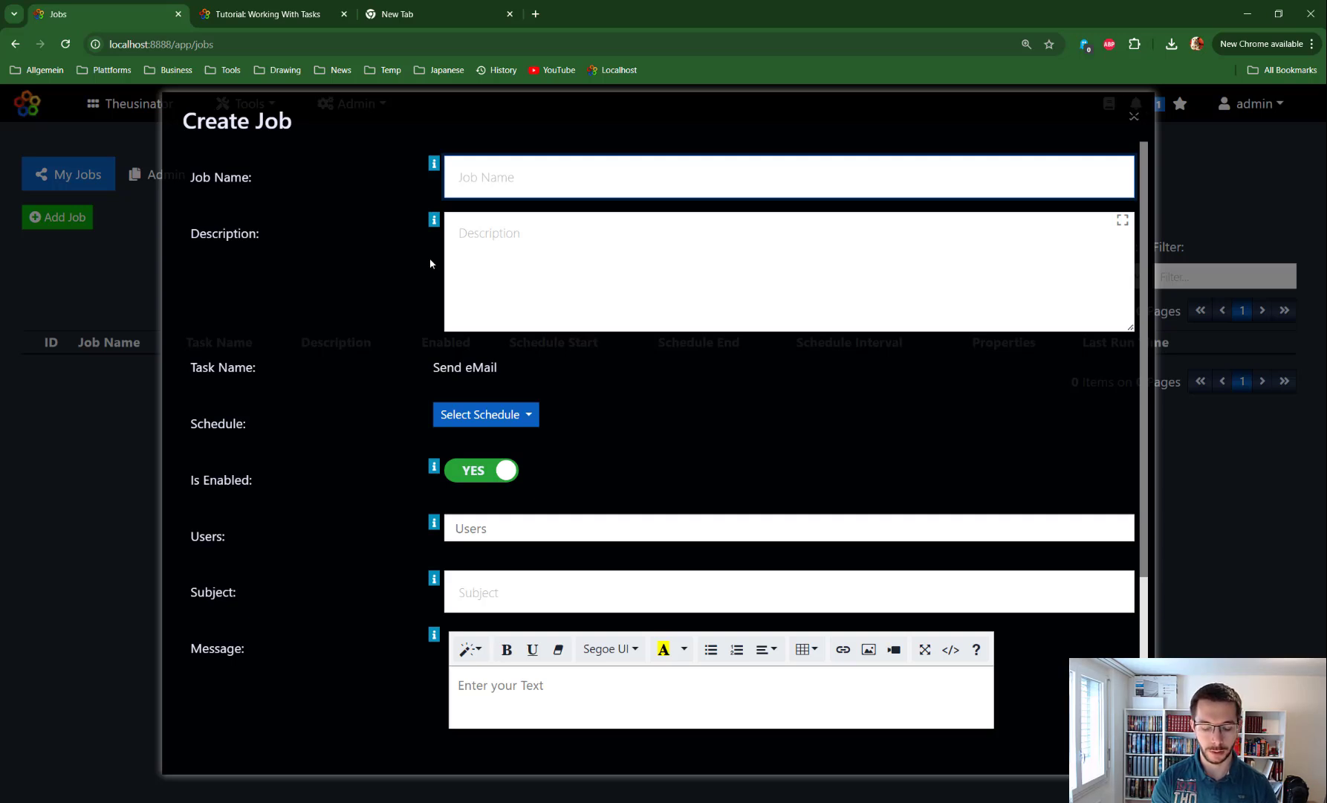
text(Send Re)
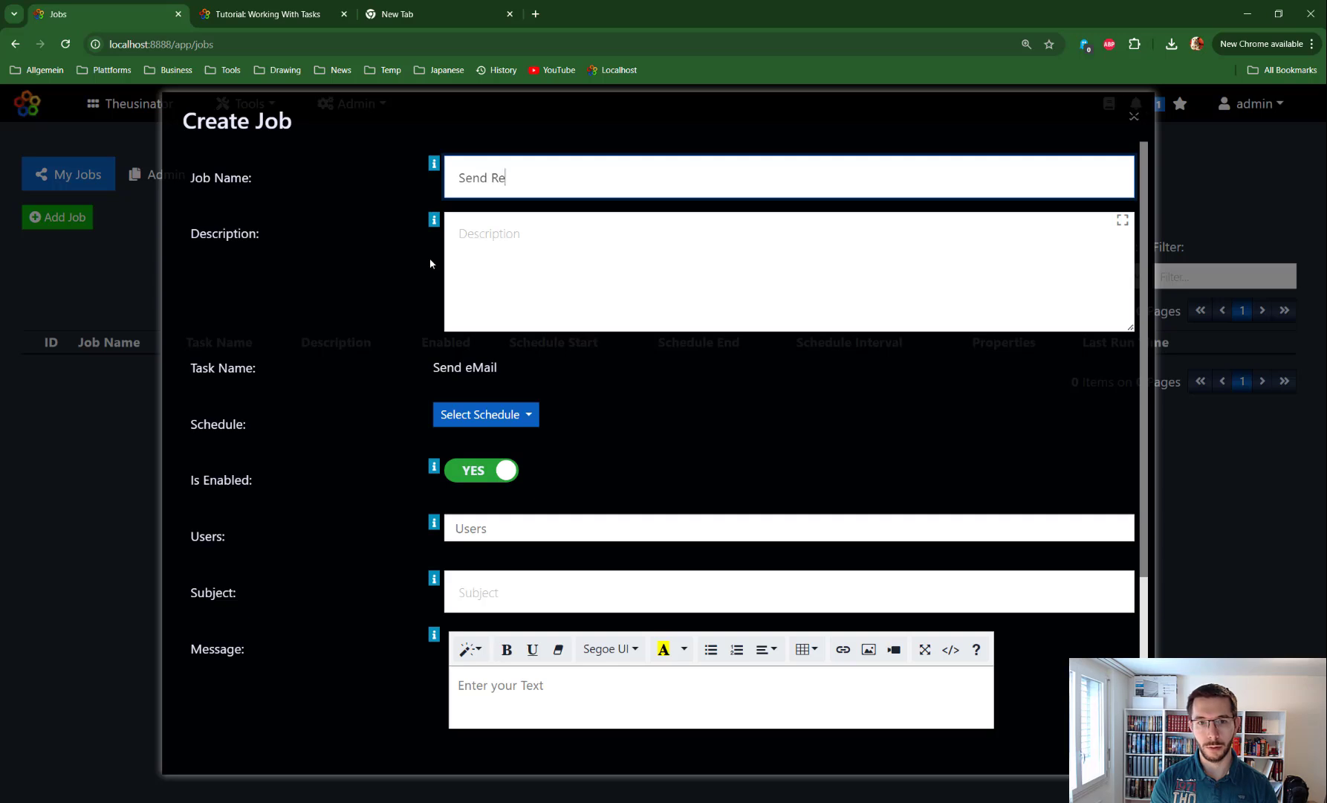
text(minder)
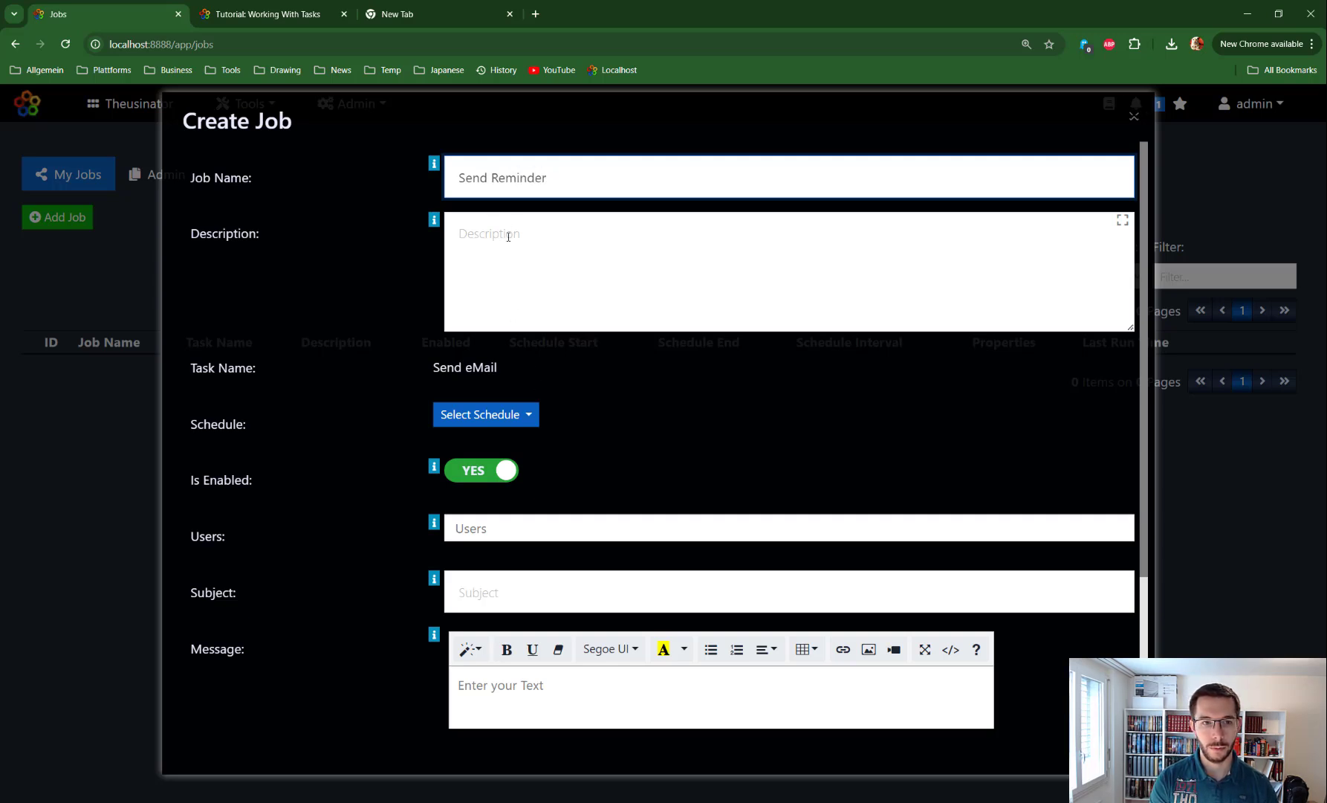
Schedule the job by cron expression, adapting the suggested "0 15,30,45 * ? * *" to "0,15,30,45 * ? * *".
click(512, 418)
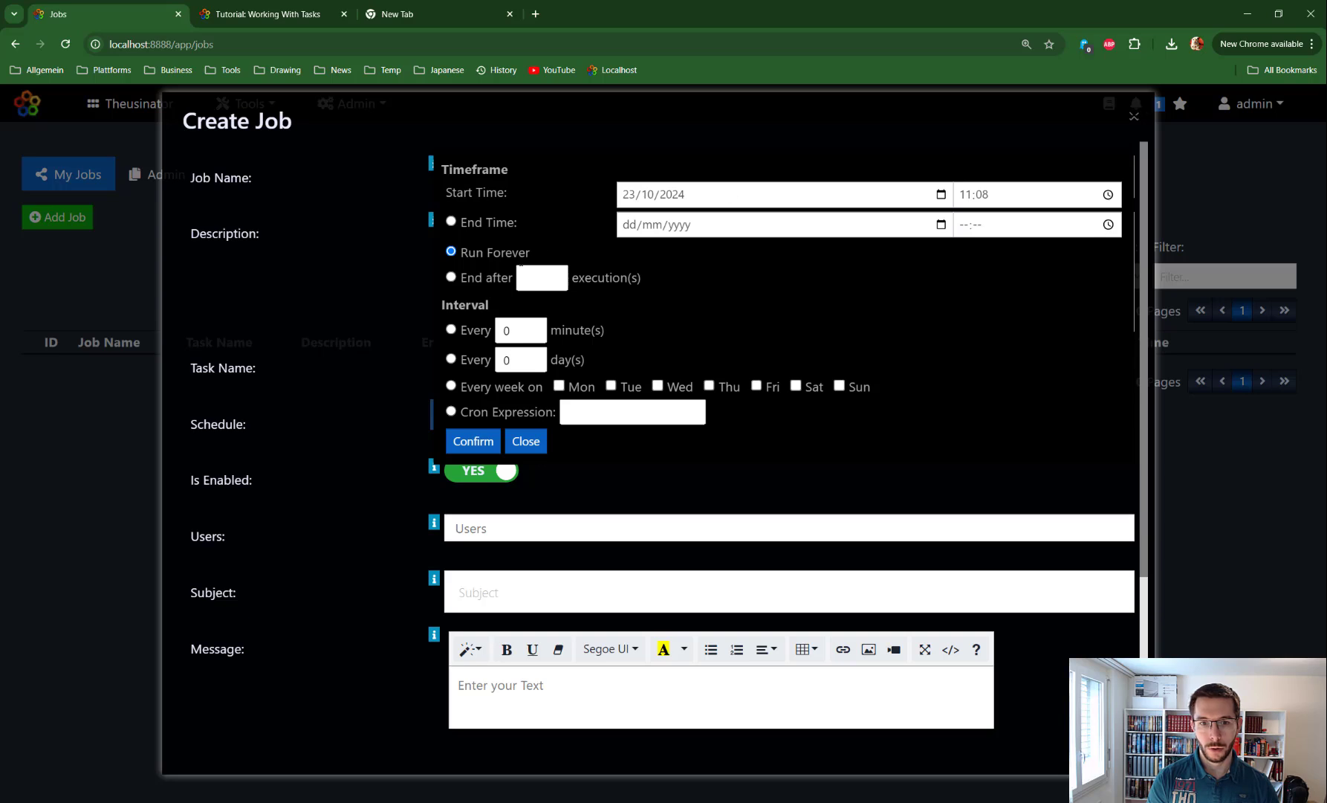
click(452, 411)
click(654, 413)
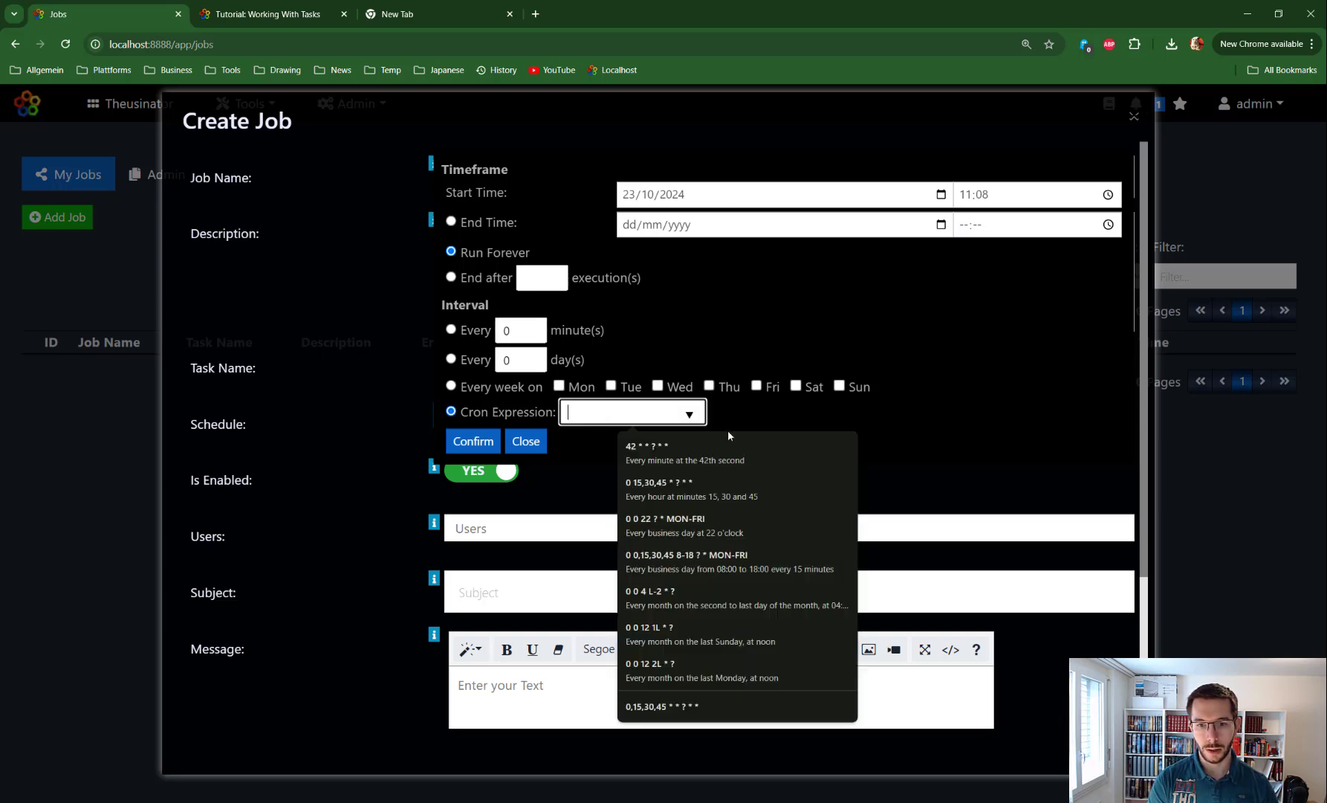
click(660, 489)
click(579, 416)
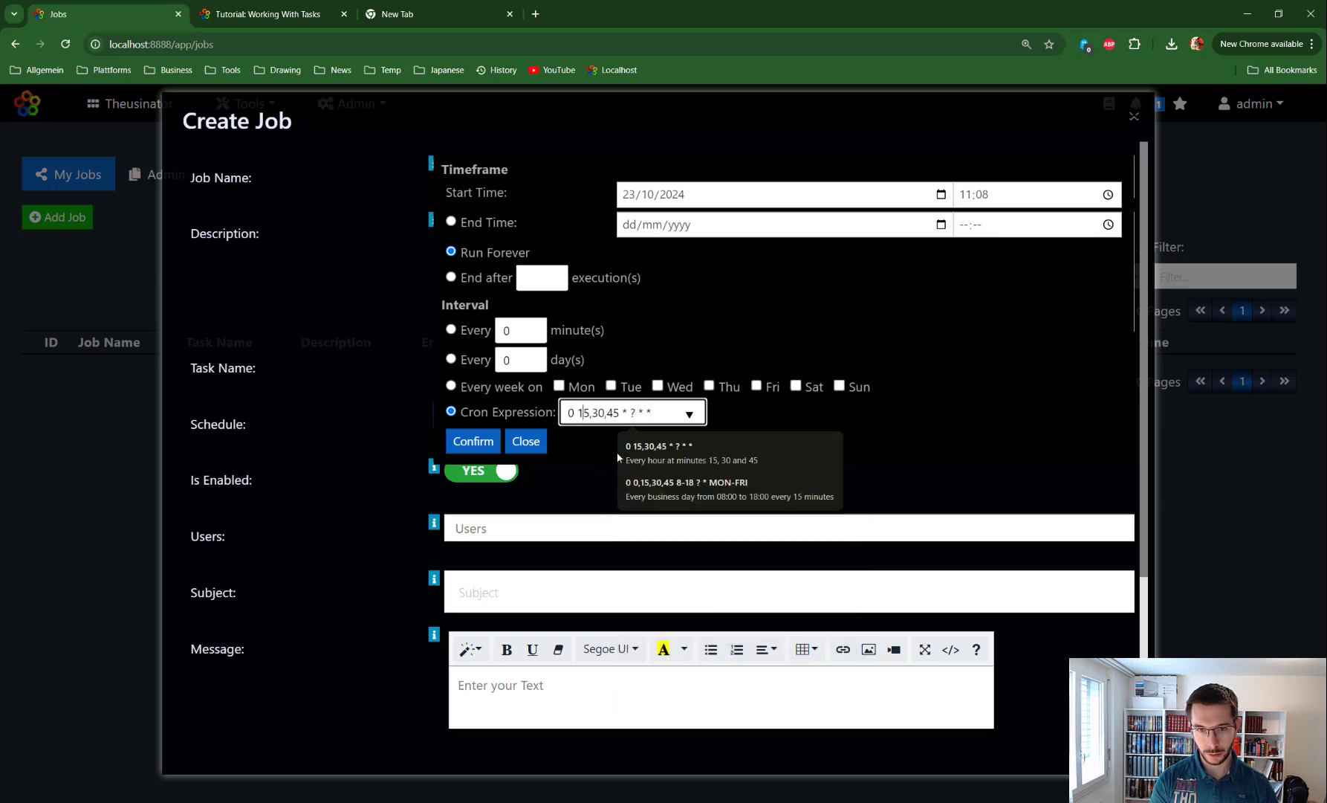
key(BackSpace)
text(,)
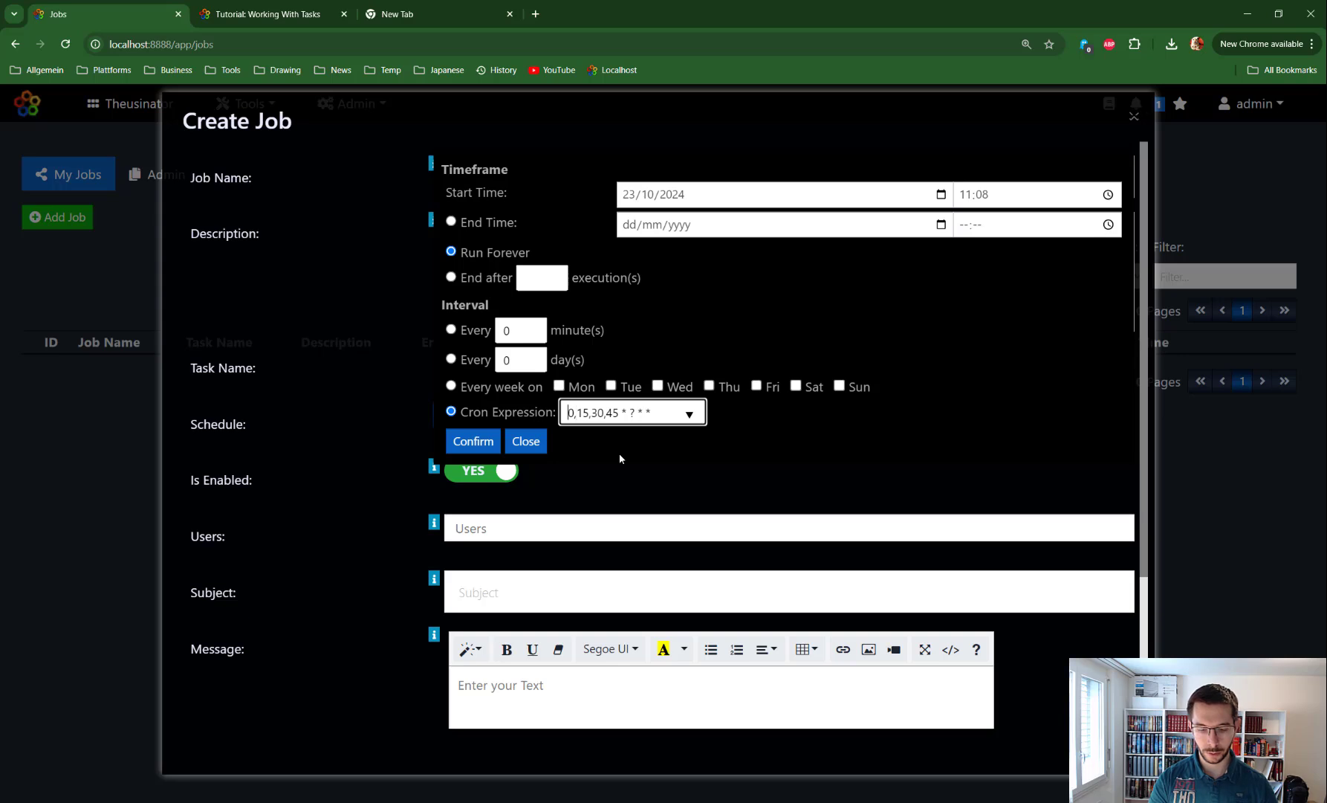
key(Home)
text(*)
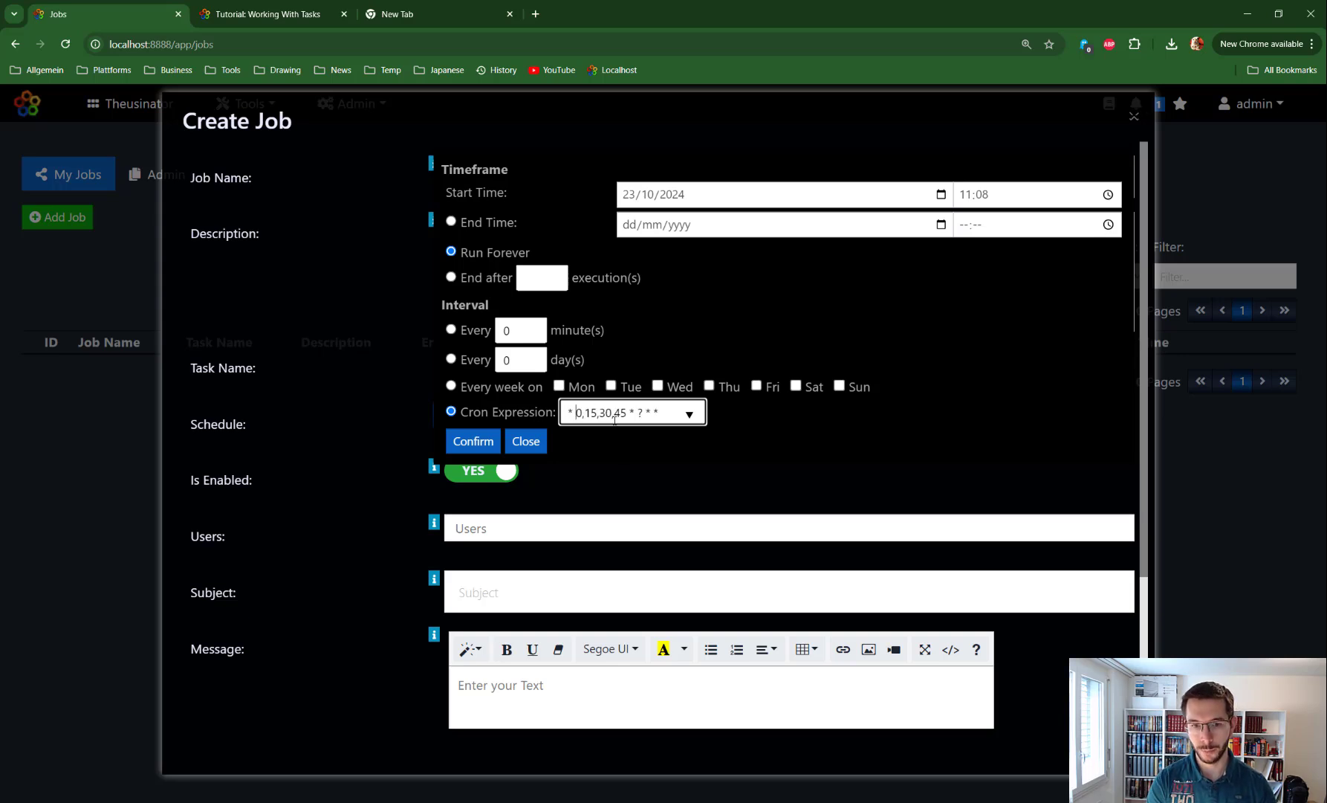
click(564, 410)
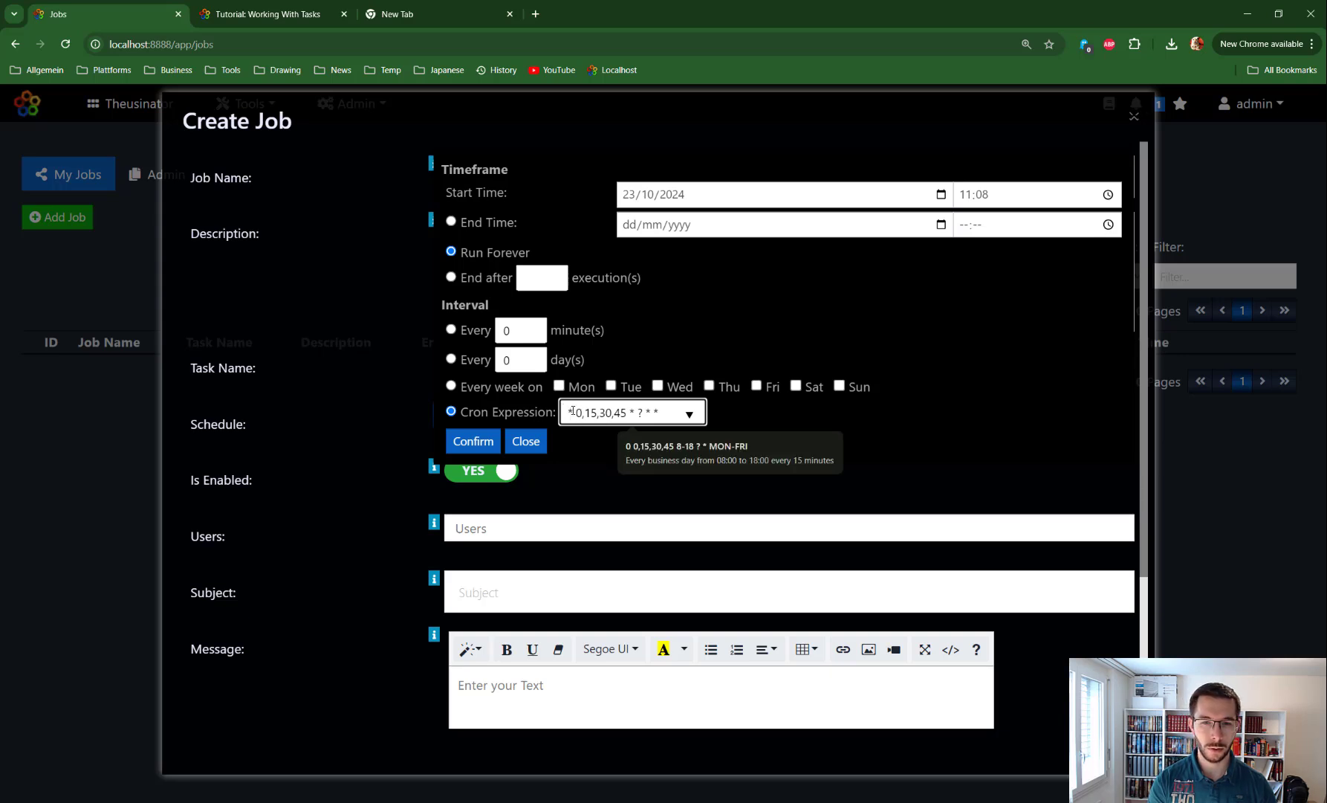
key(Delete)
key(Delete)
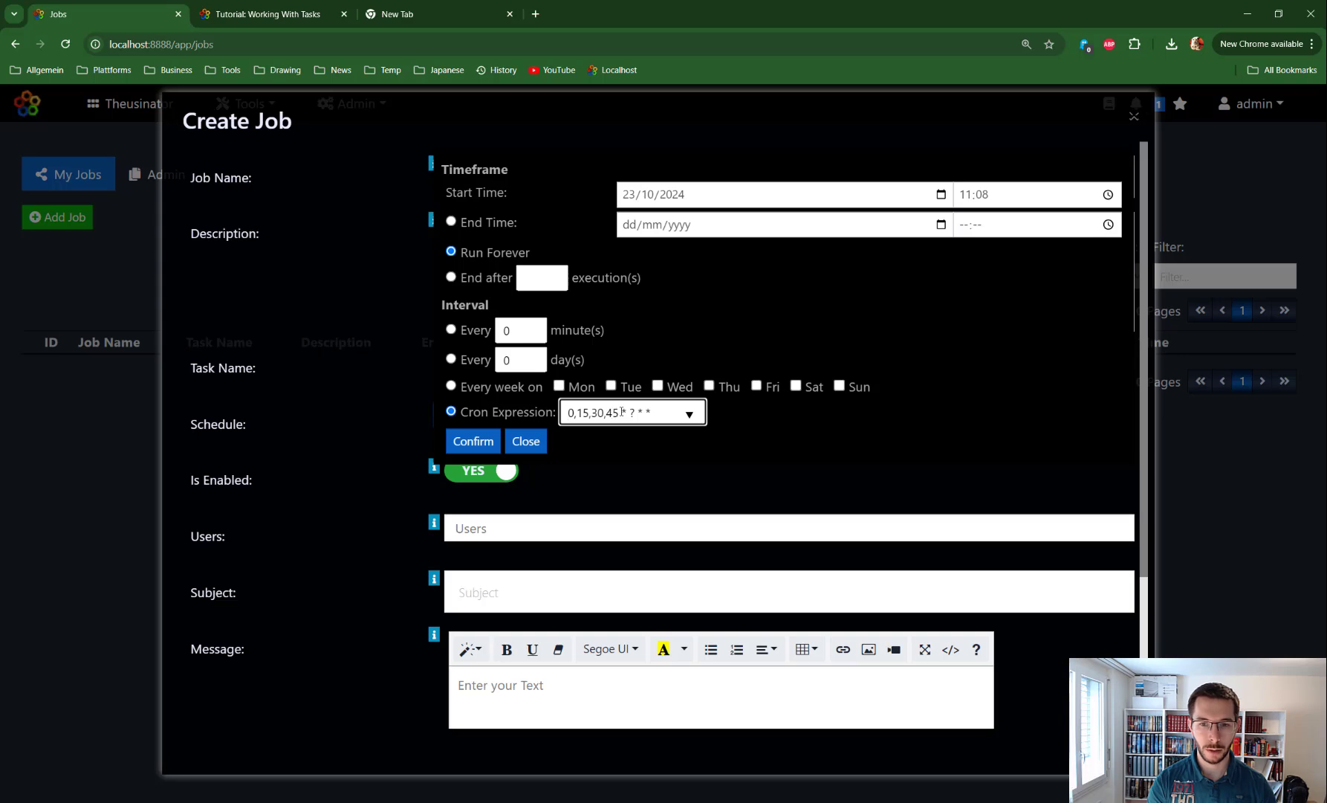
Insert another wildcard so the cron expression reads "0,15,30,45 * * ? * *", and confirm the schedule.
click(621, 413)
text(*)
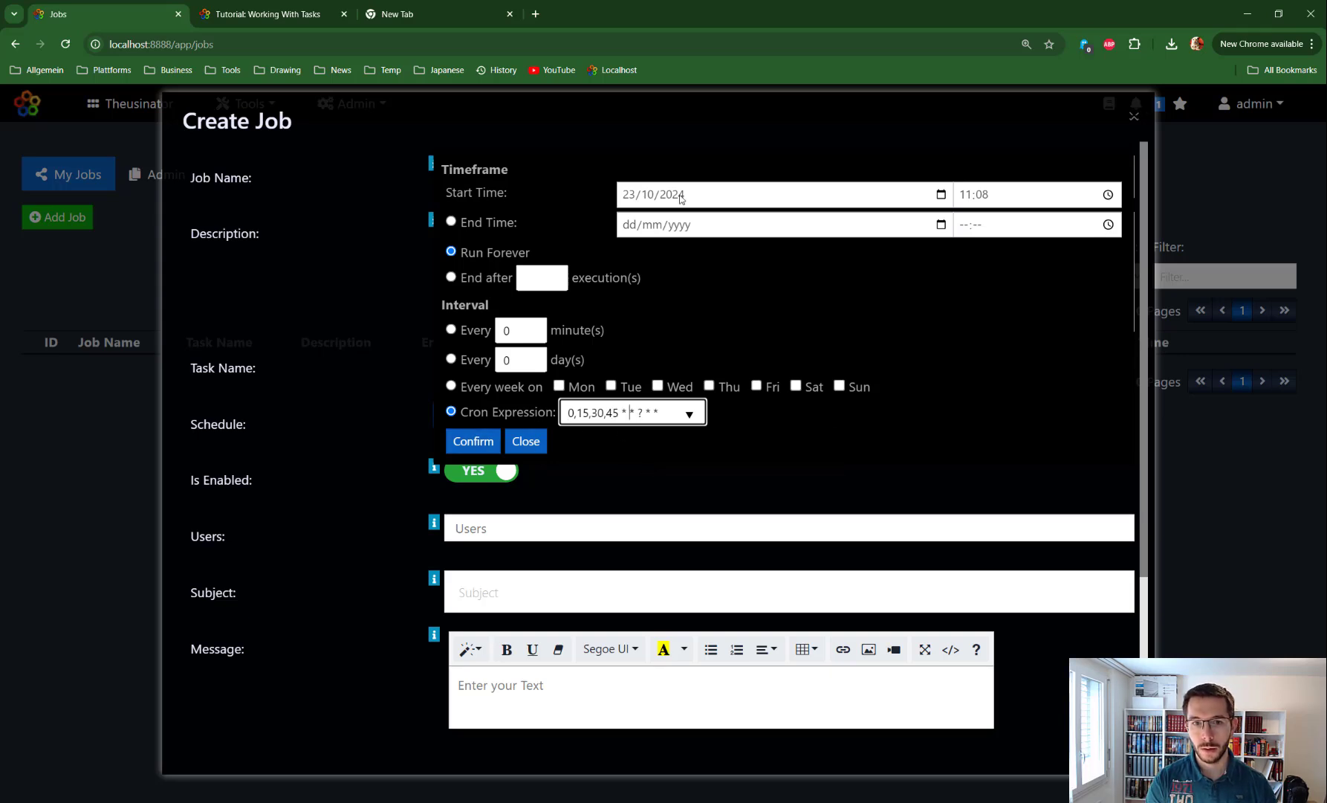
click(471, 443)
Add the admin user as the recipient of the e-mail job.
scroll(433, 483, down, 3)
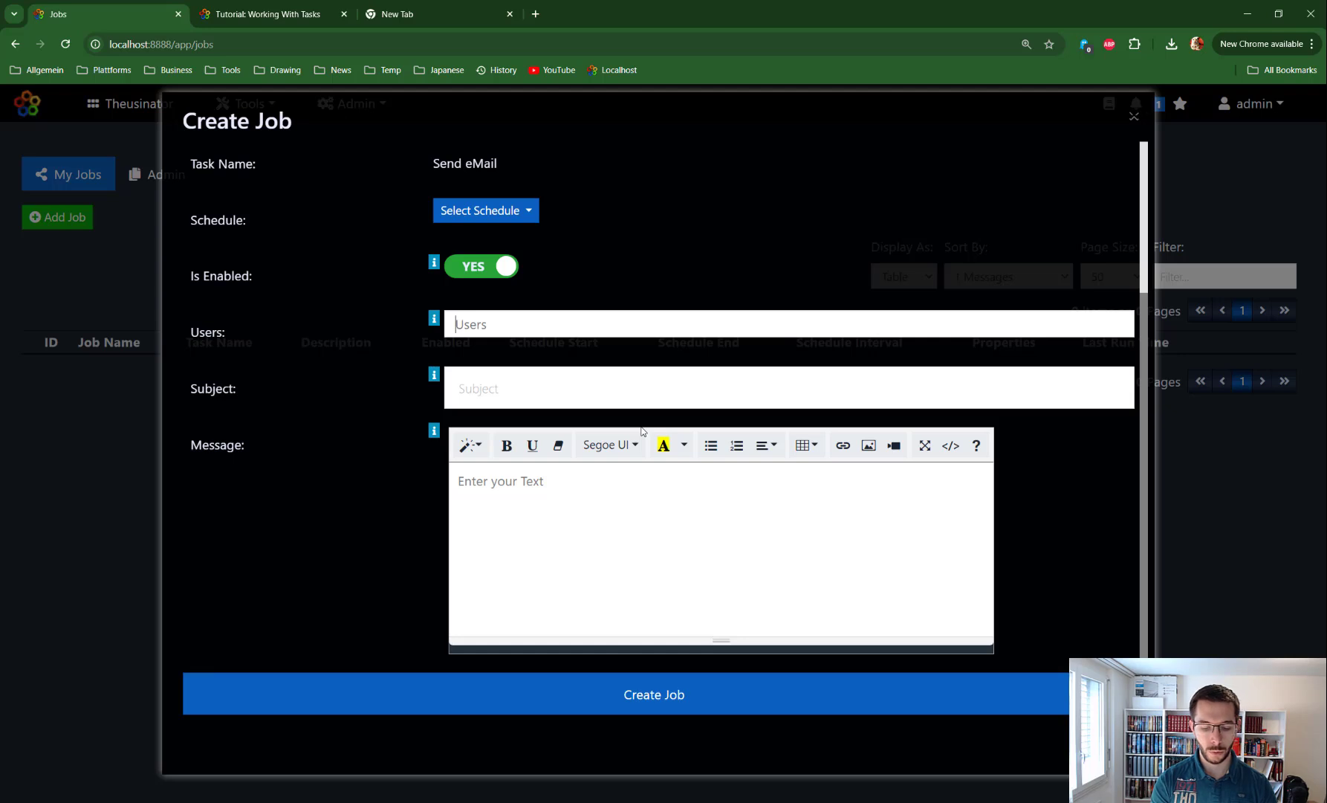
text(adm)
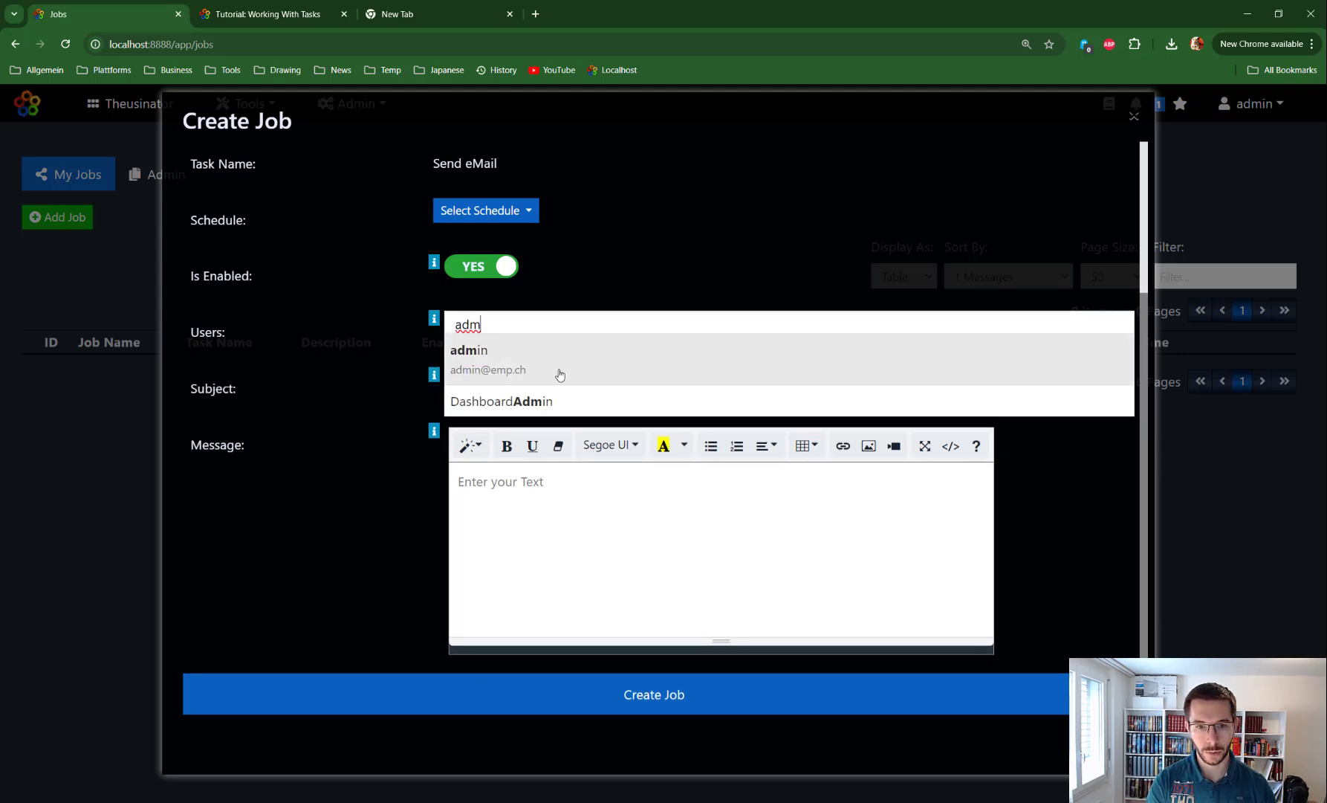
click(484, 367)
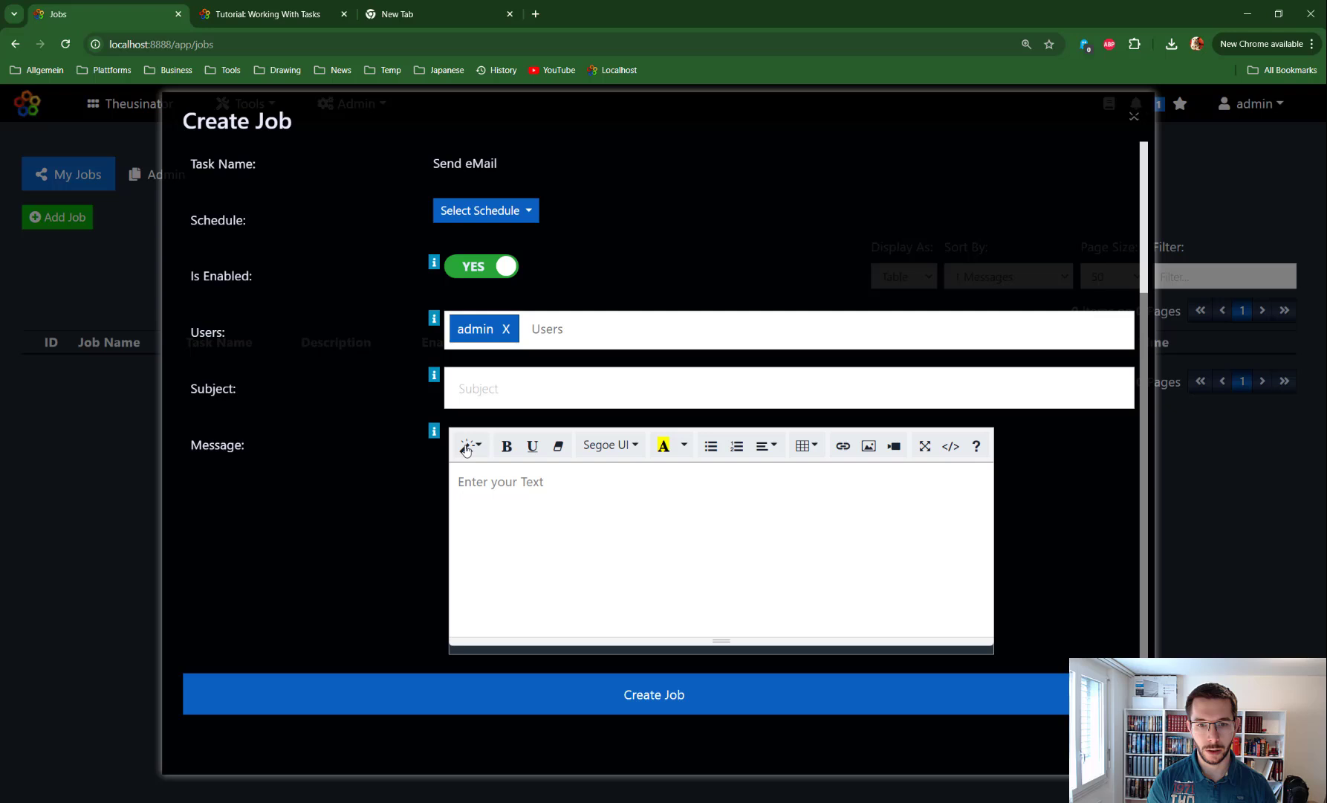
Set the subject to "Test" and the message to "reminder to make your tests", and create the job.
click(458, 402)
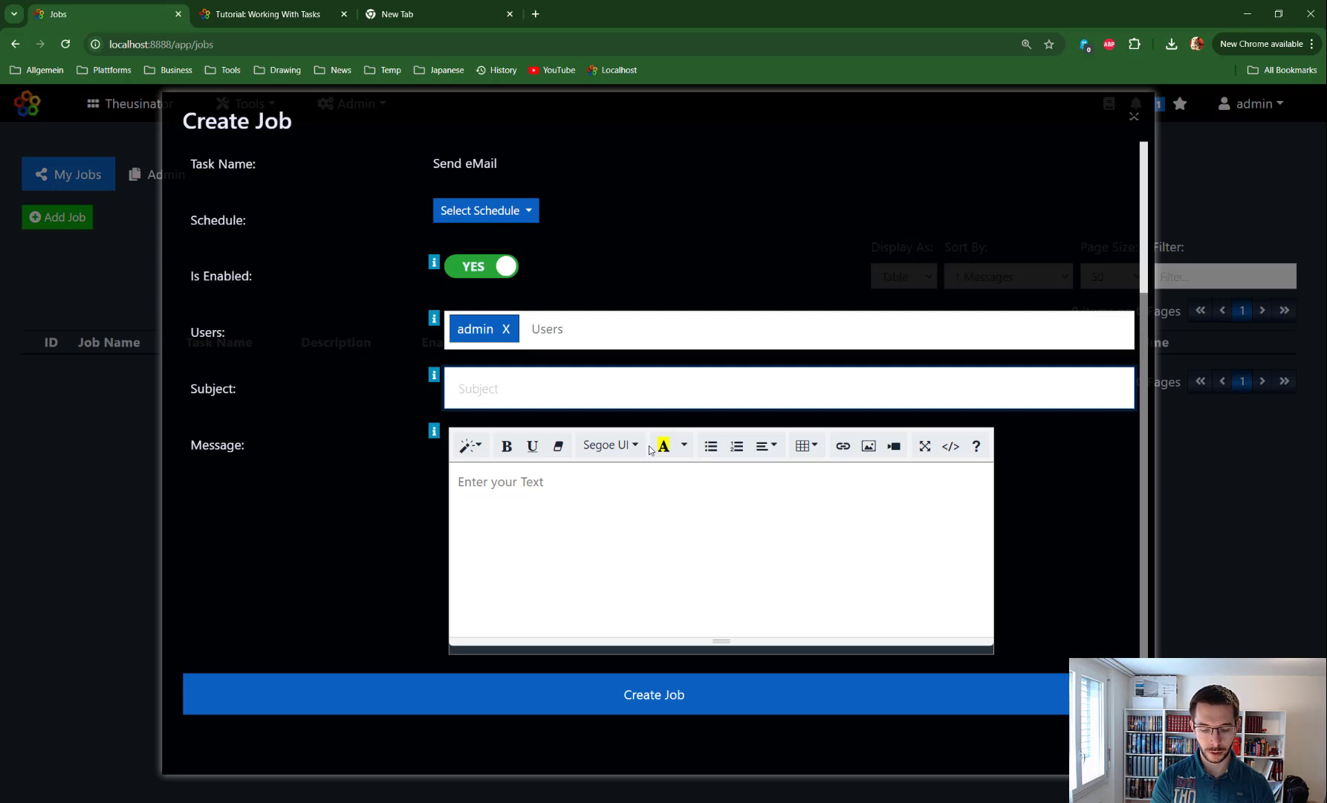
text(Test)
key(Tab)
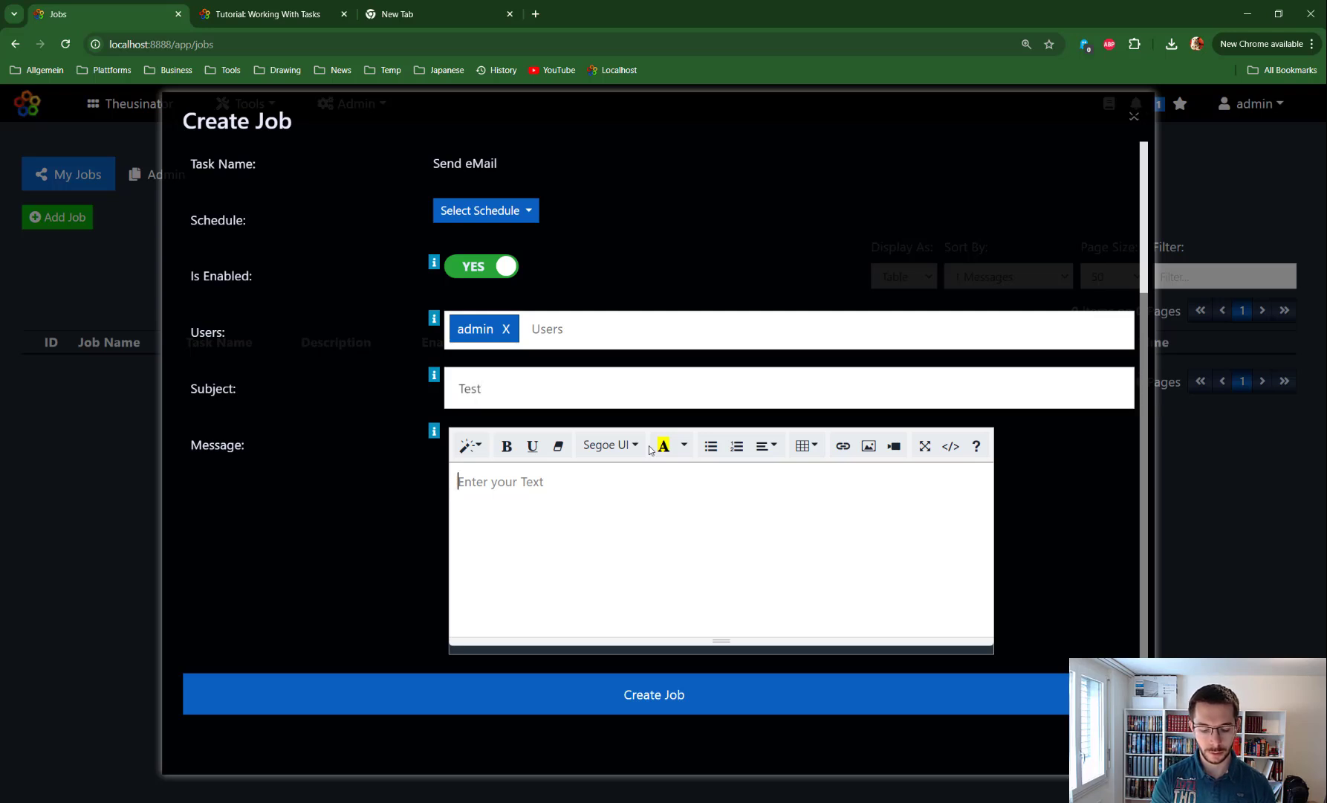
text(reminder t)
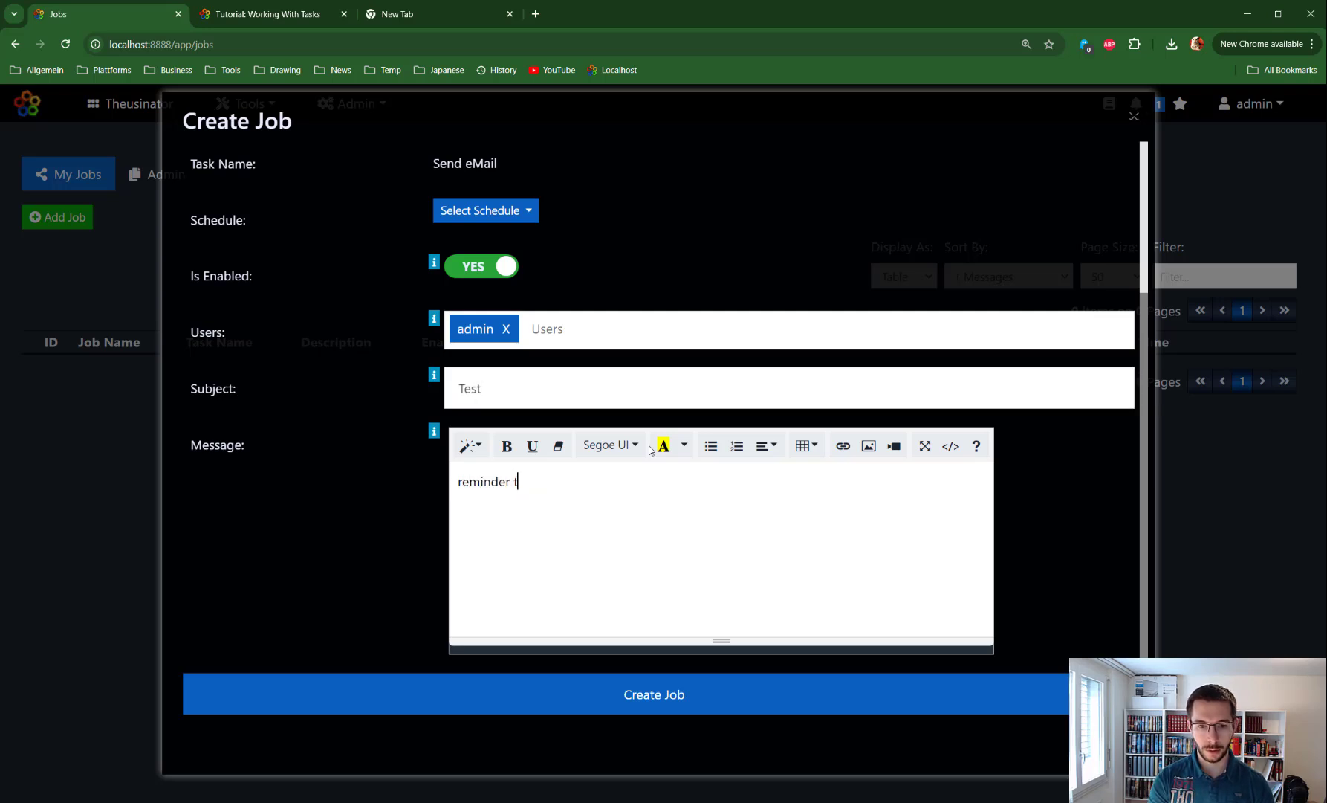
text(o make your t)
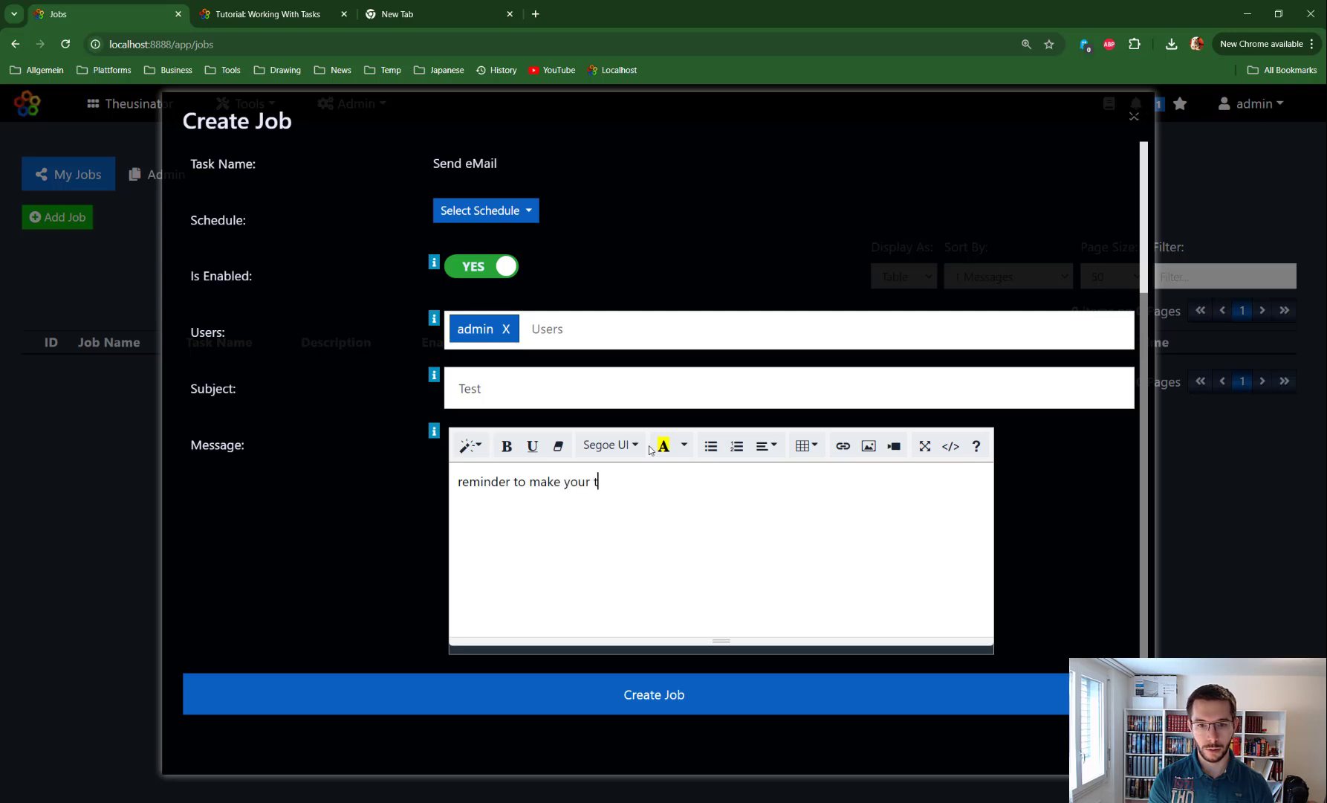
text(ests)
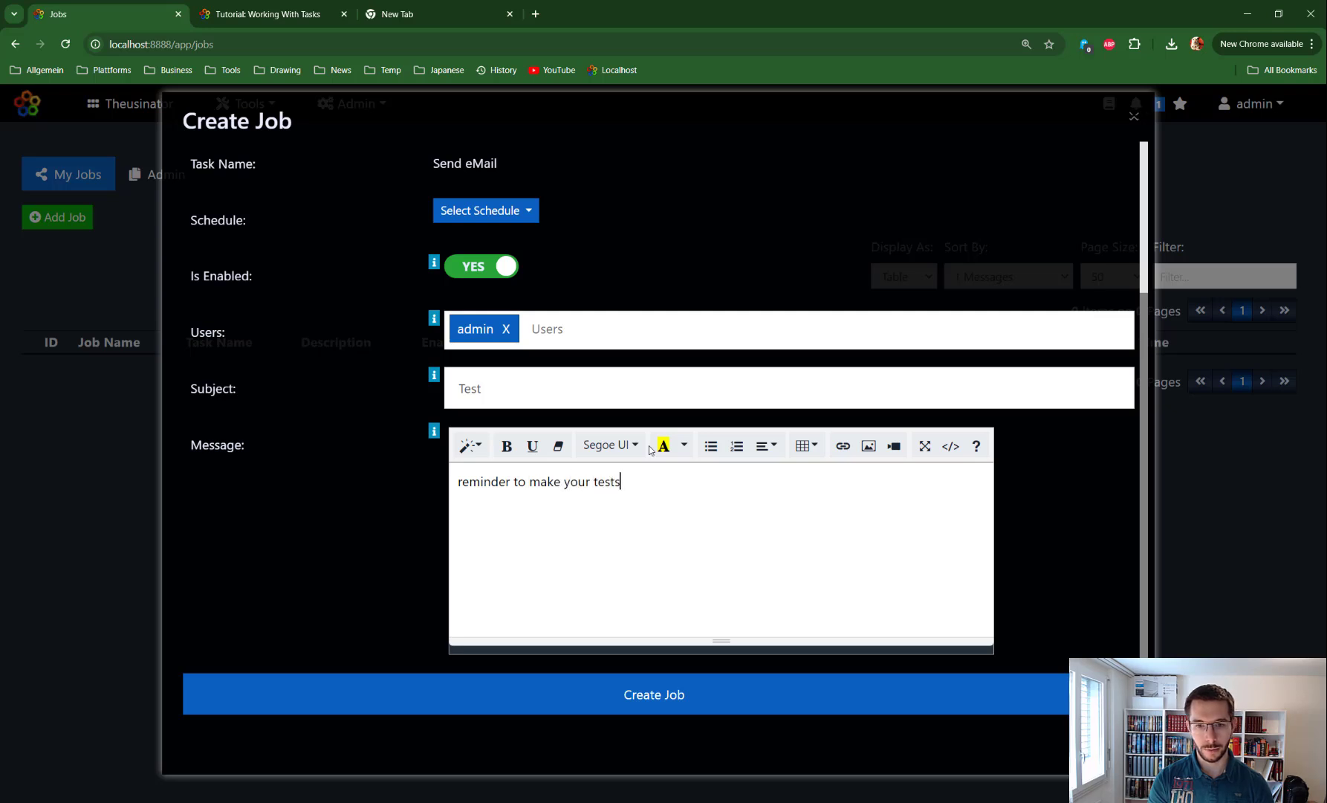
click(667, 693)
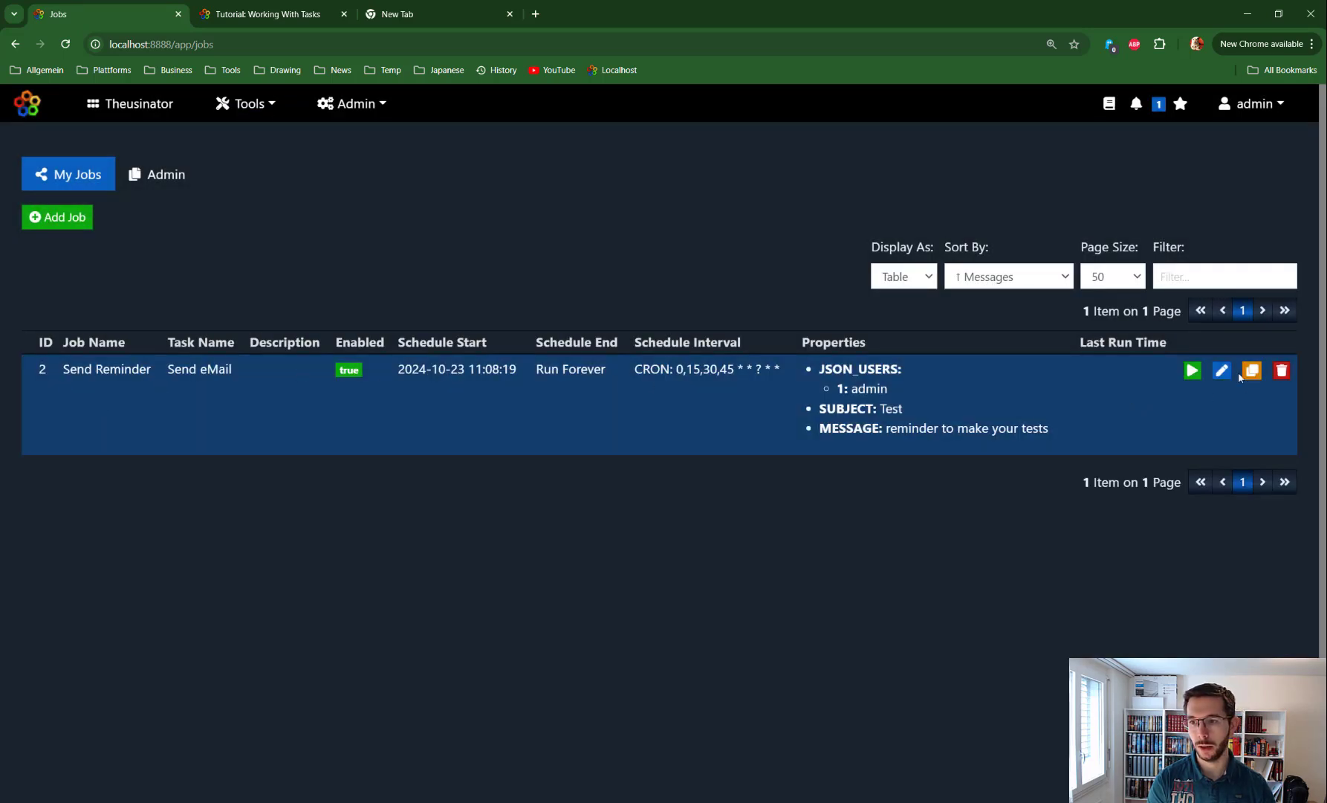
Execute the Send Reminder job immediately and switch to Papercut to check the Test e-mail.
click(1192, 371)
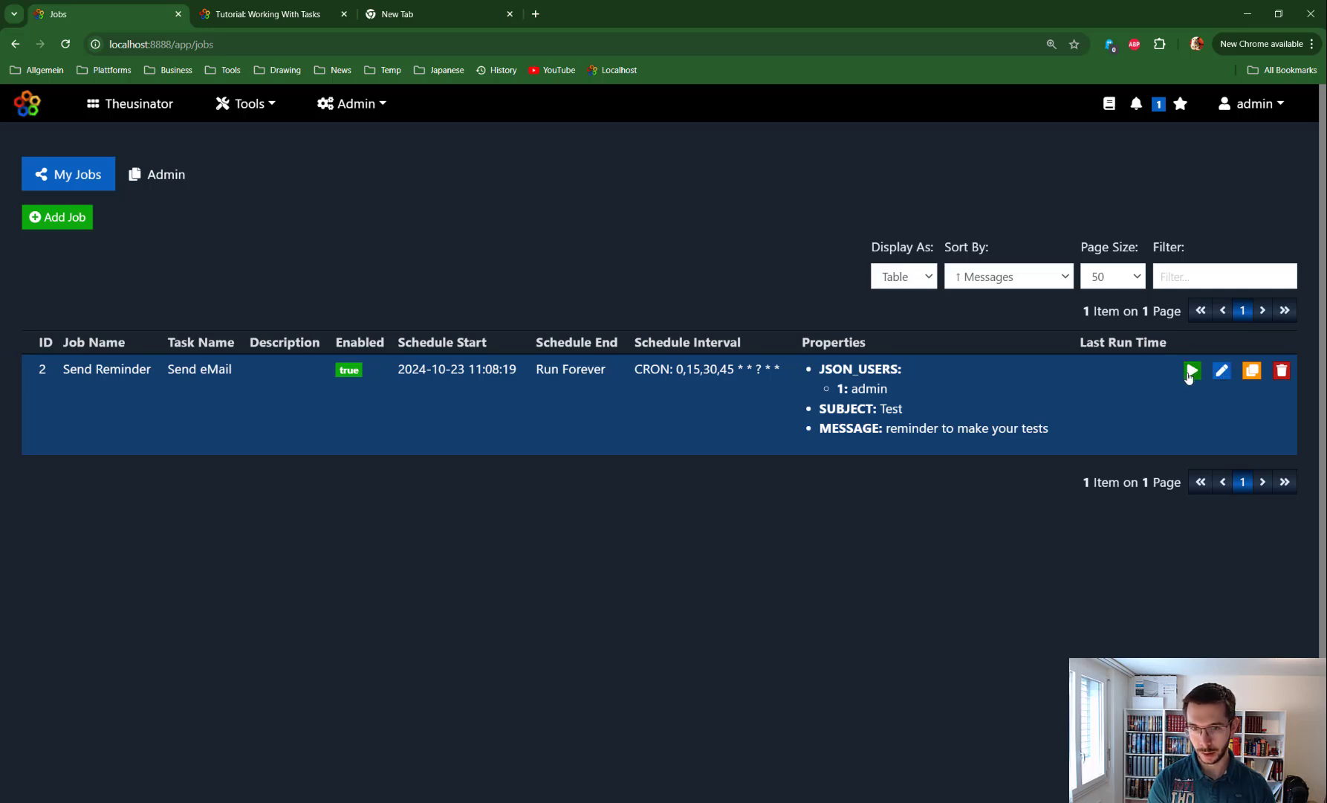
click(1190, 373)
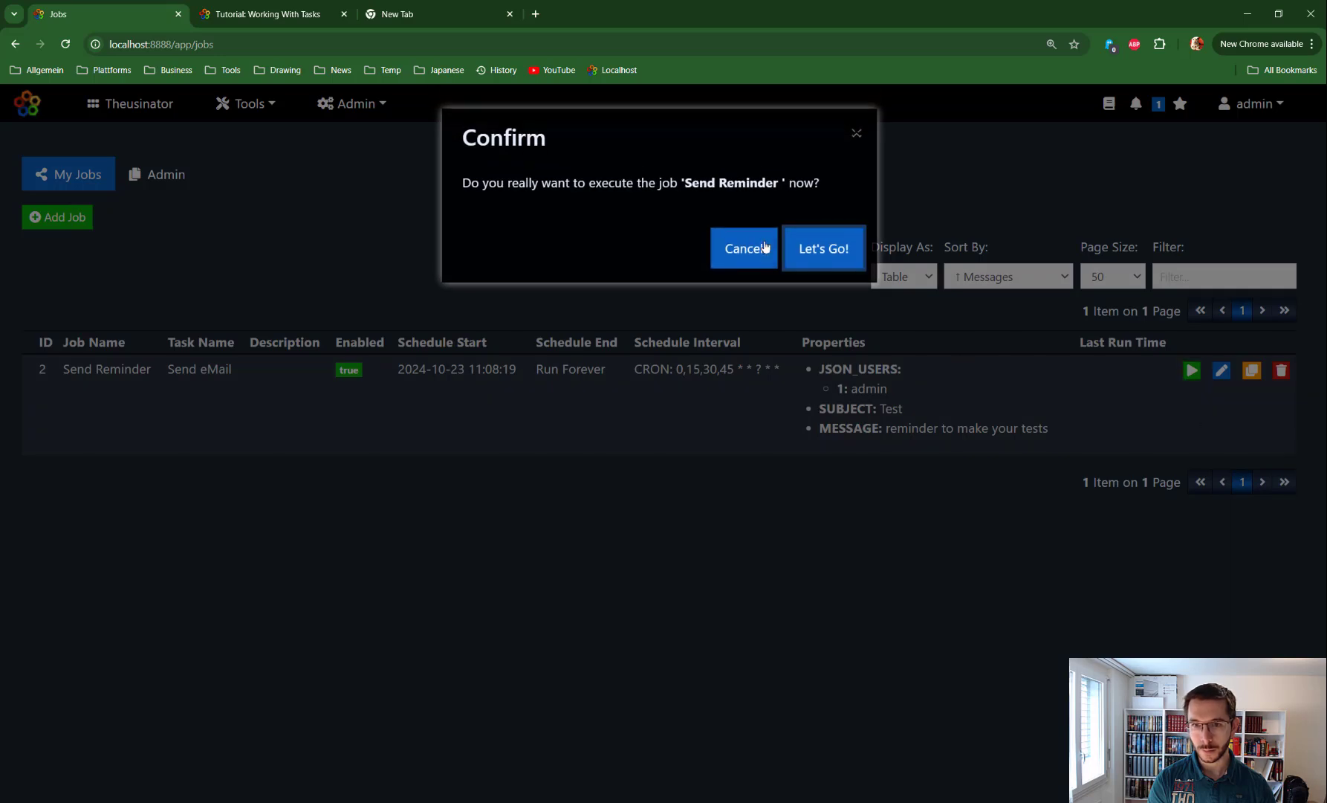
click(820, 248)
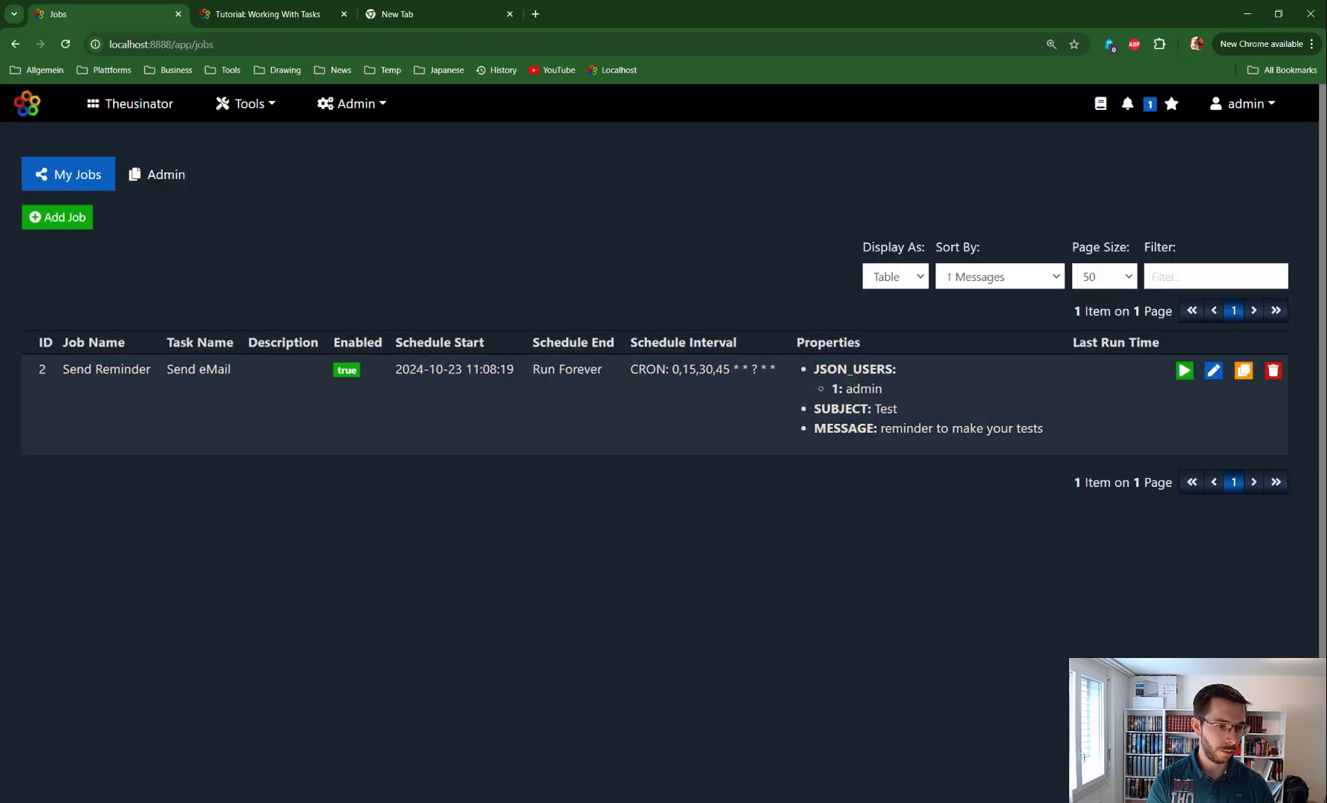
mouse_move(1, 590)
click(74, 594)
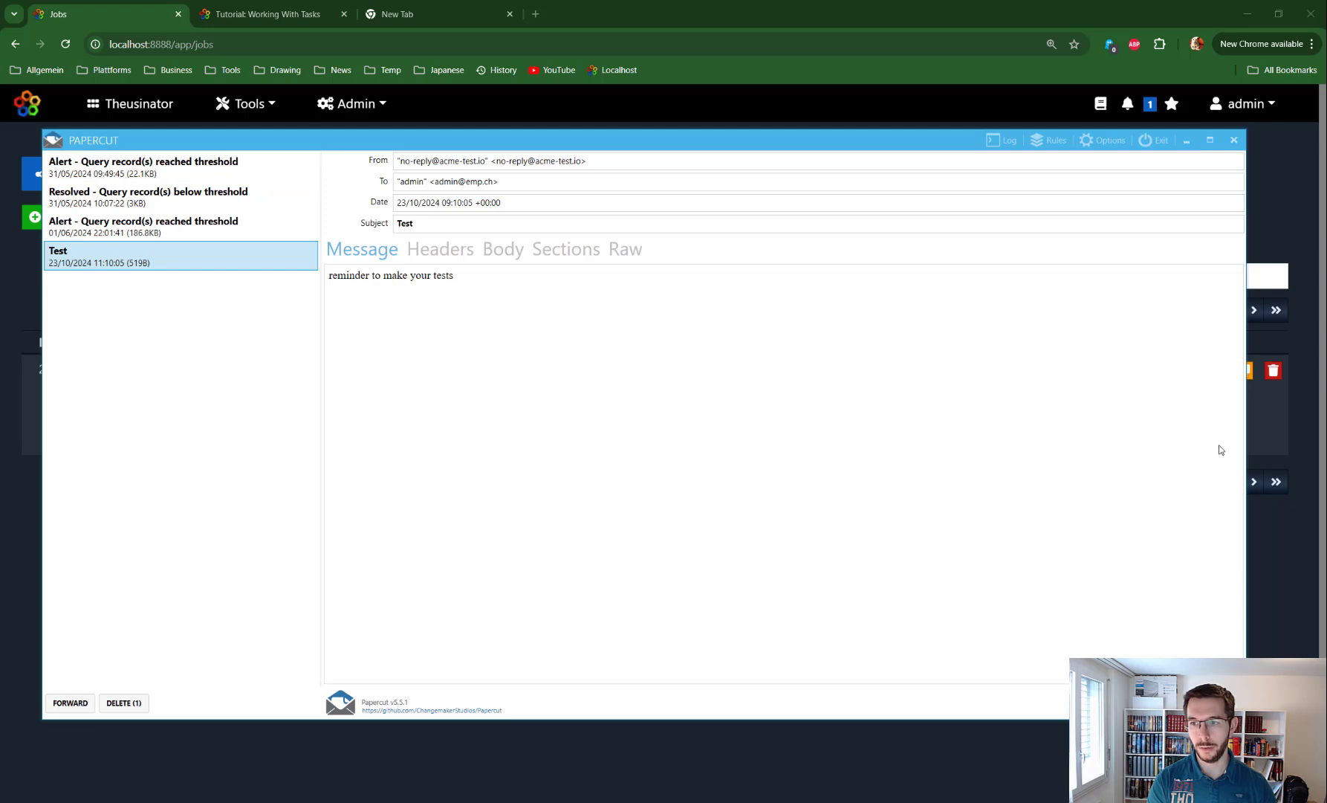
Resize and move the Papercut window, check the Test e-mail's recipient and message, and minimize Papercut.
drag(1246, 435, 1056, 440)
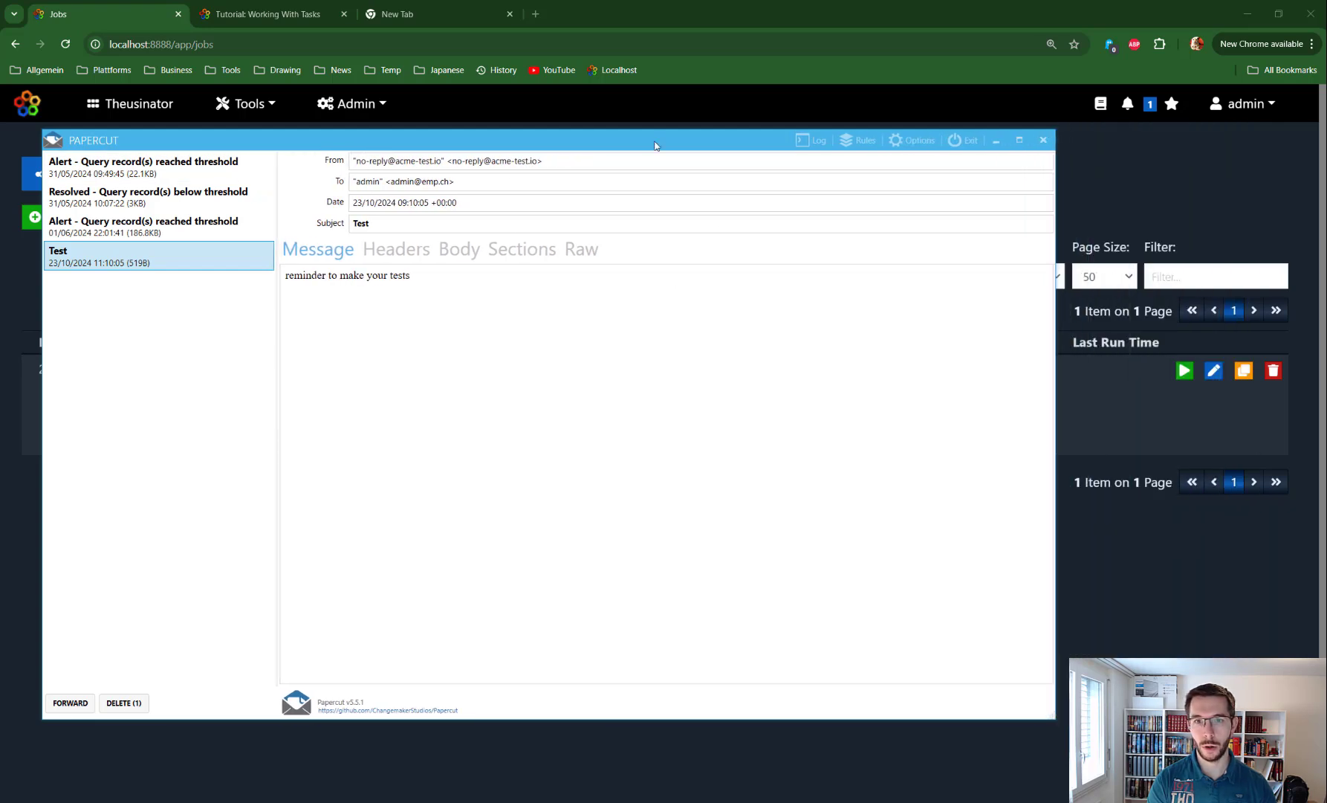
drag(669, 141, 781, 147)
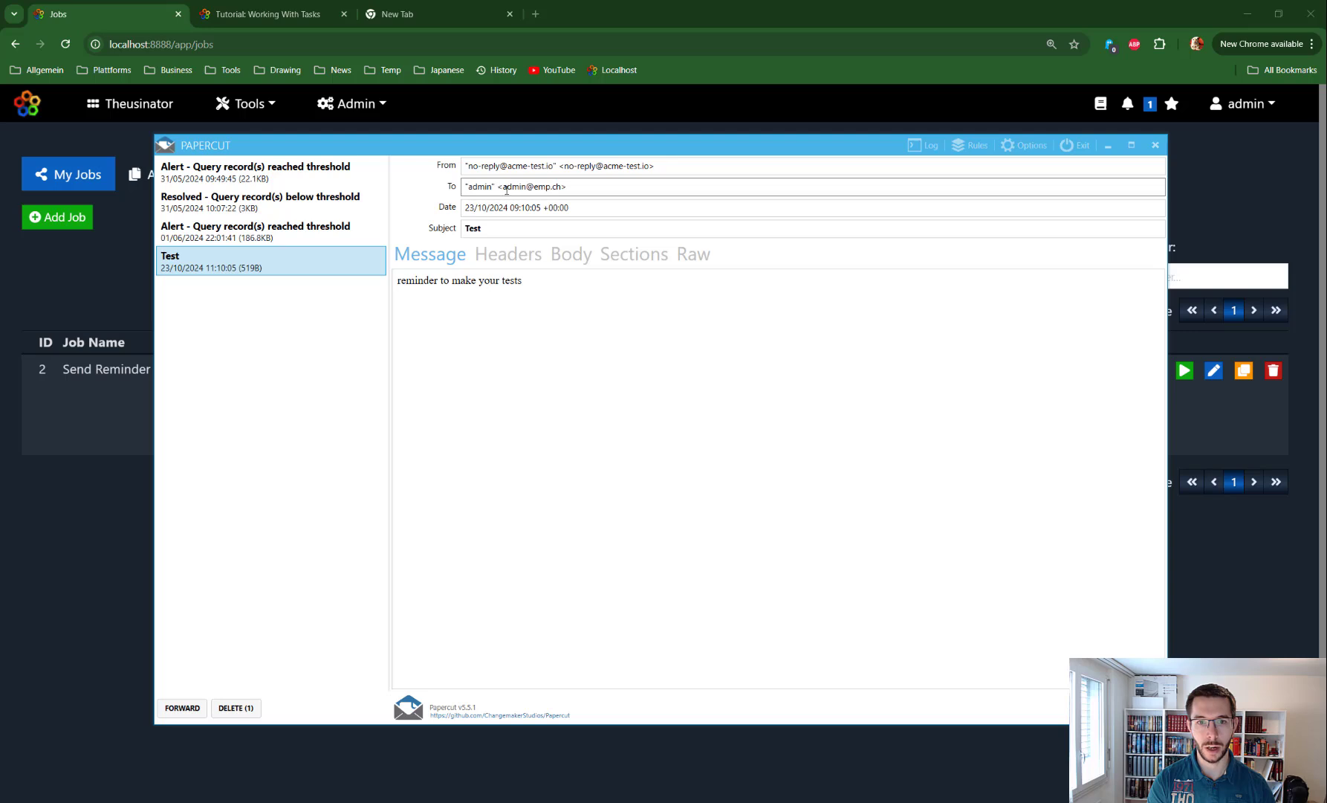
drag(507, 186, 562, 187)
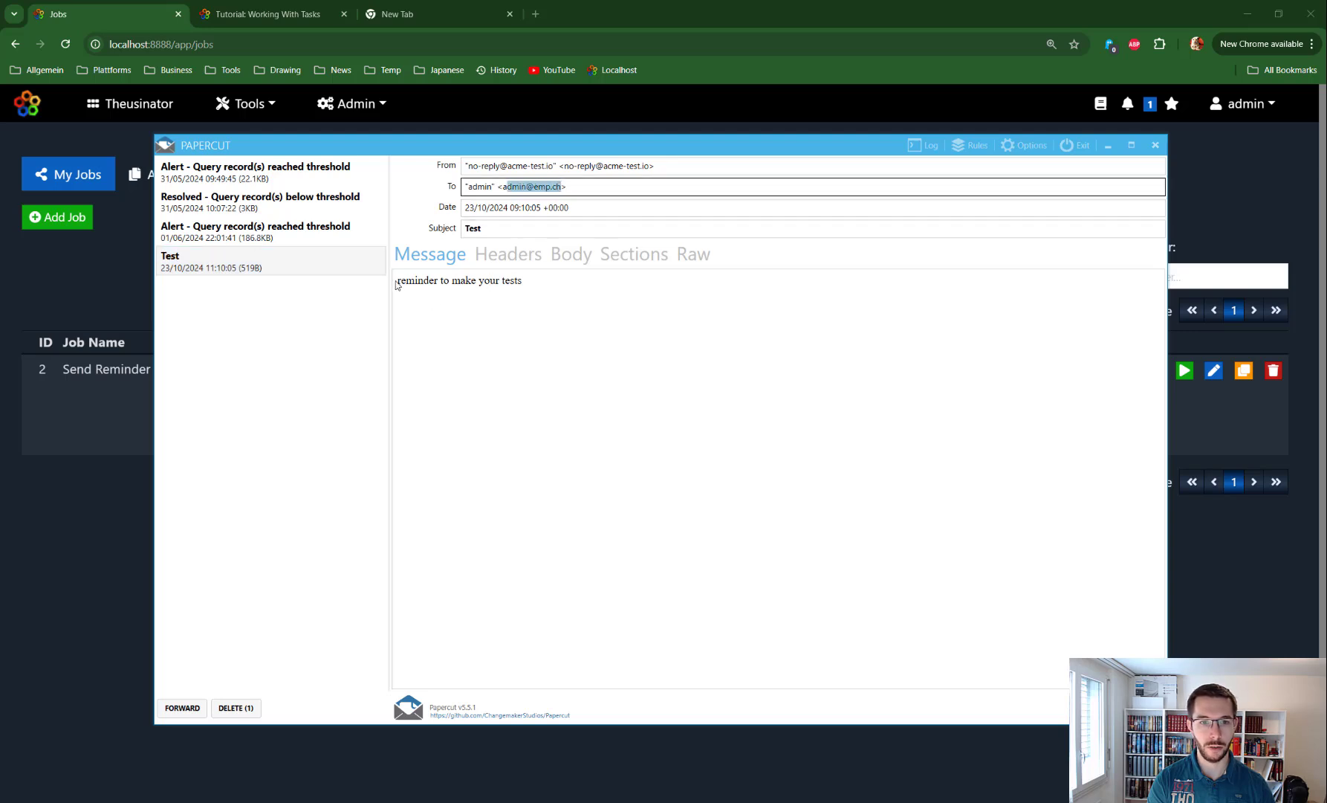
drag(398, 281, 535, 282)
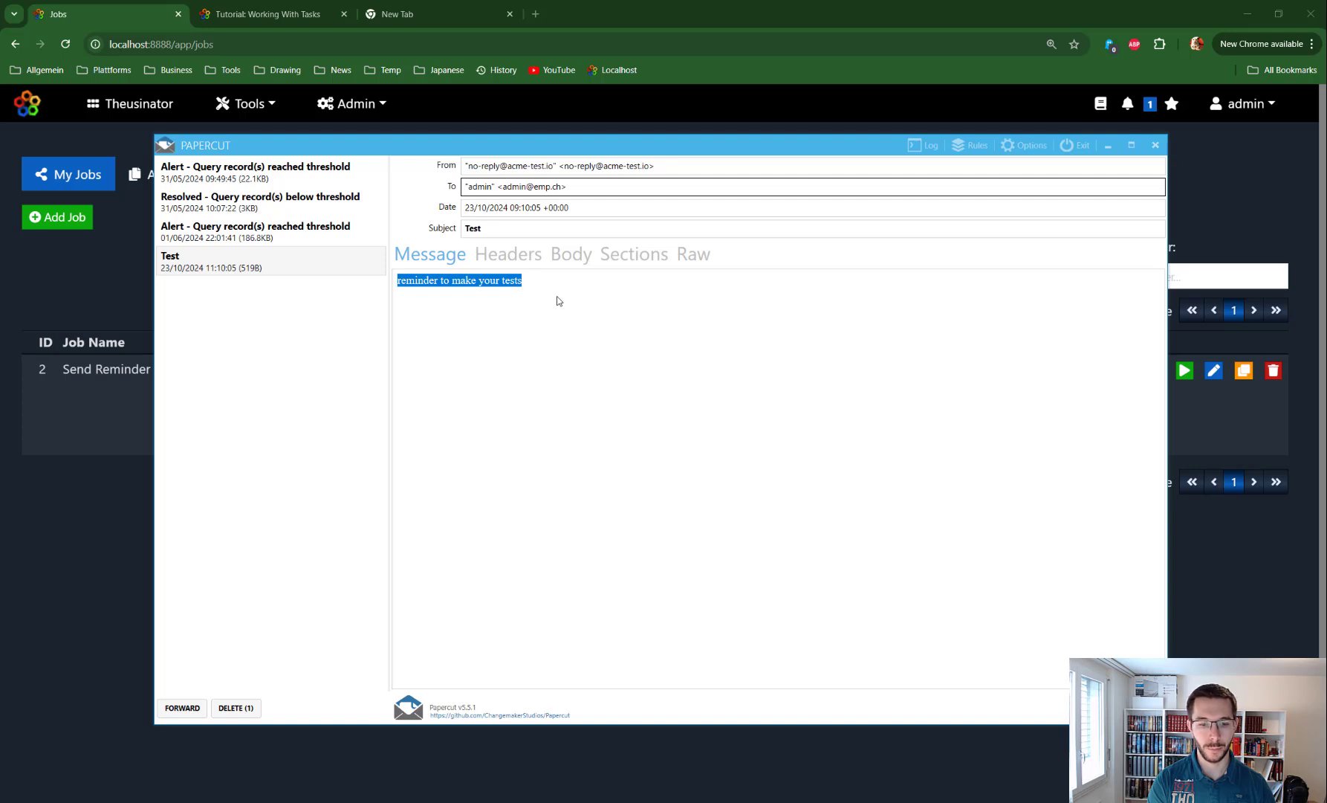
click(1108, 146)
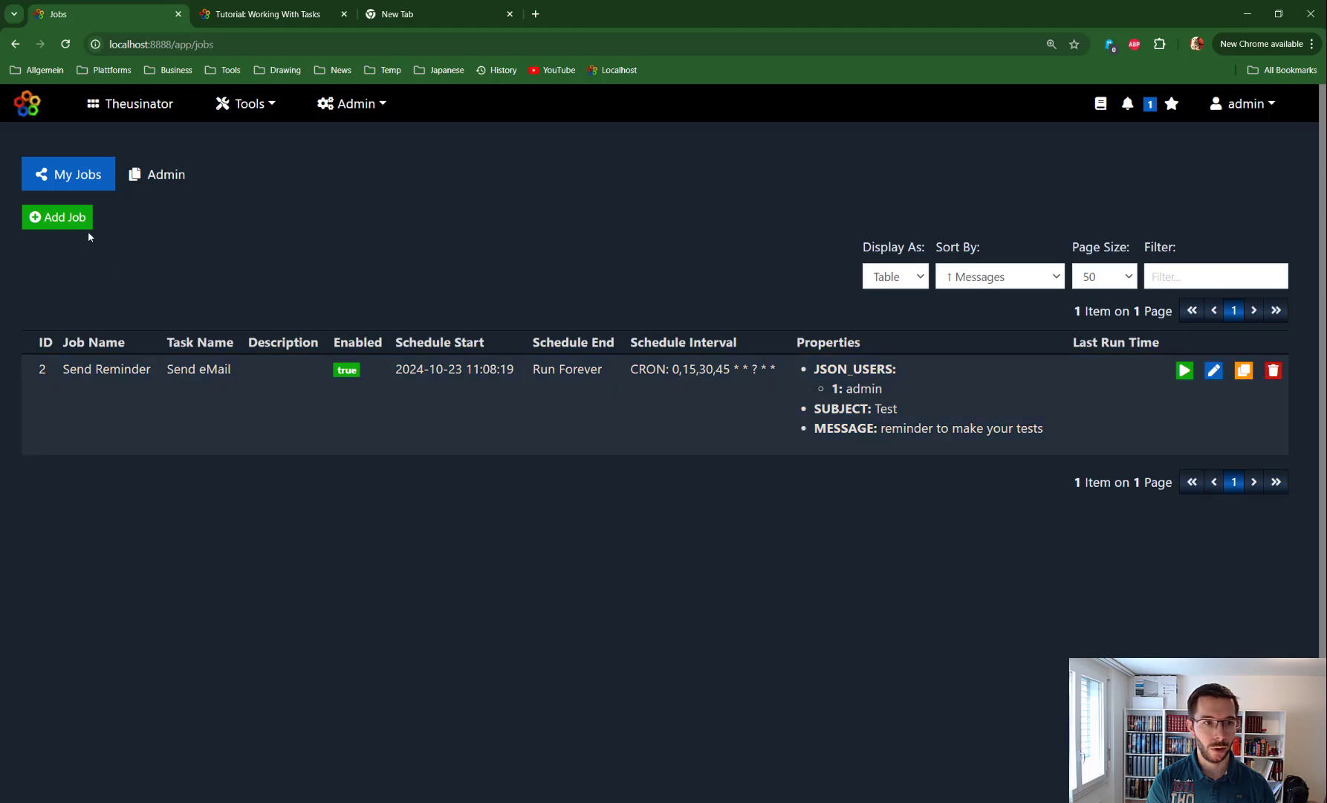
Start a new job with the Alerting: CFWQL Query task, examine its query, threshold and alert settings, and close it without creating it.
click(86, 223)
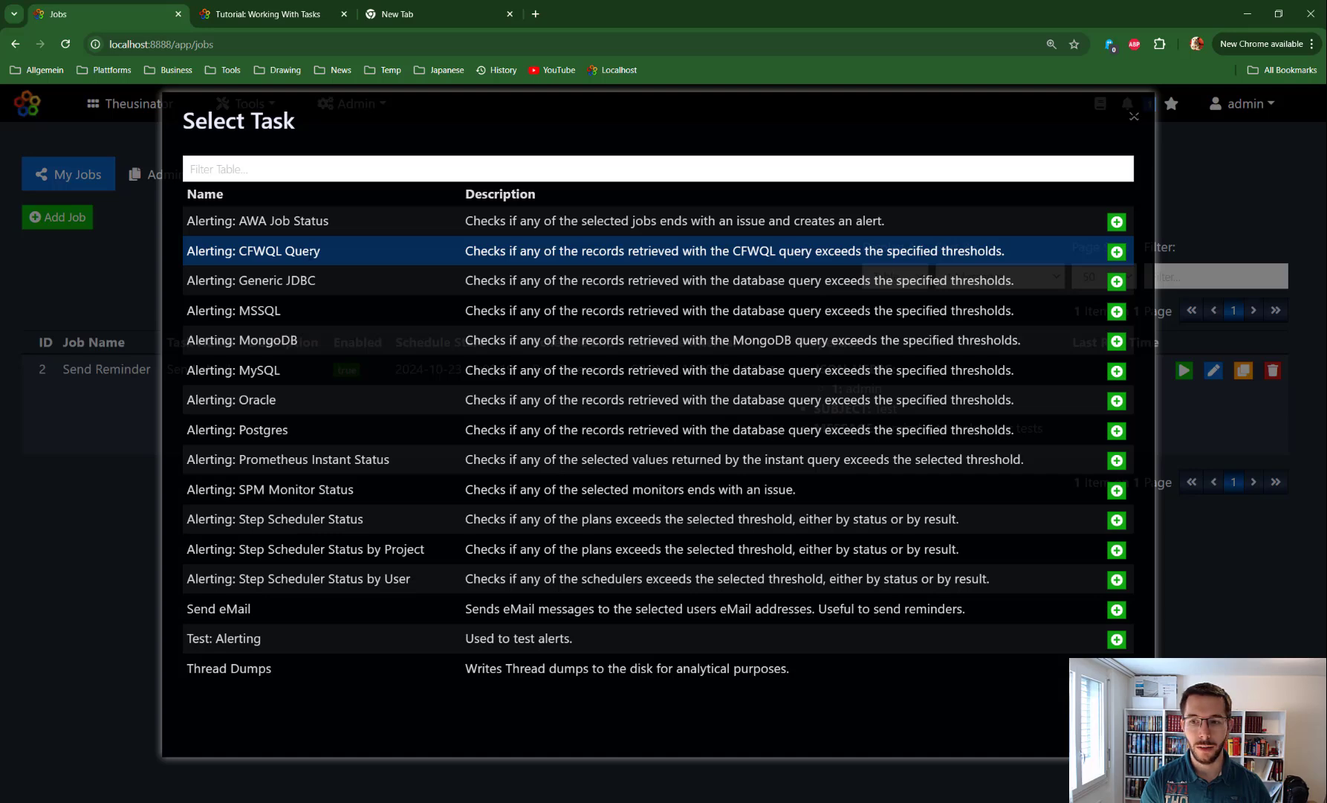
click(1117, 252)
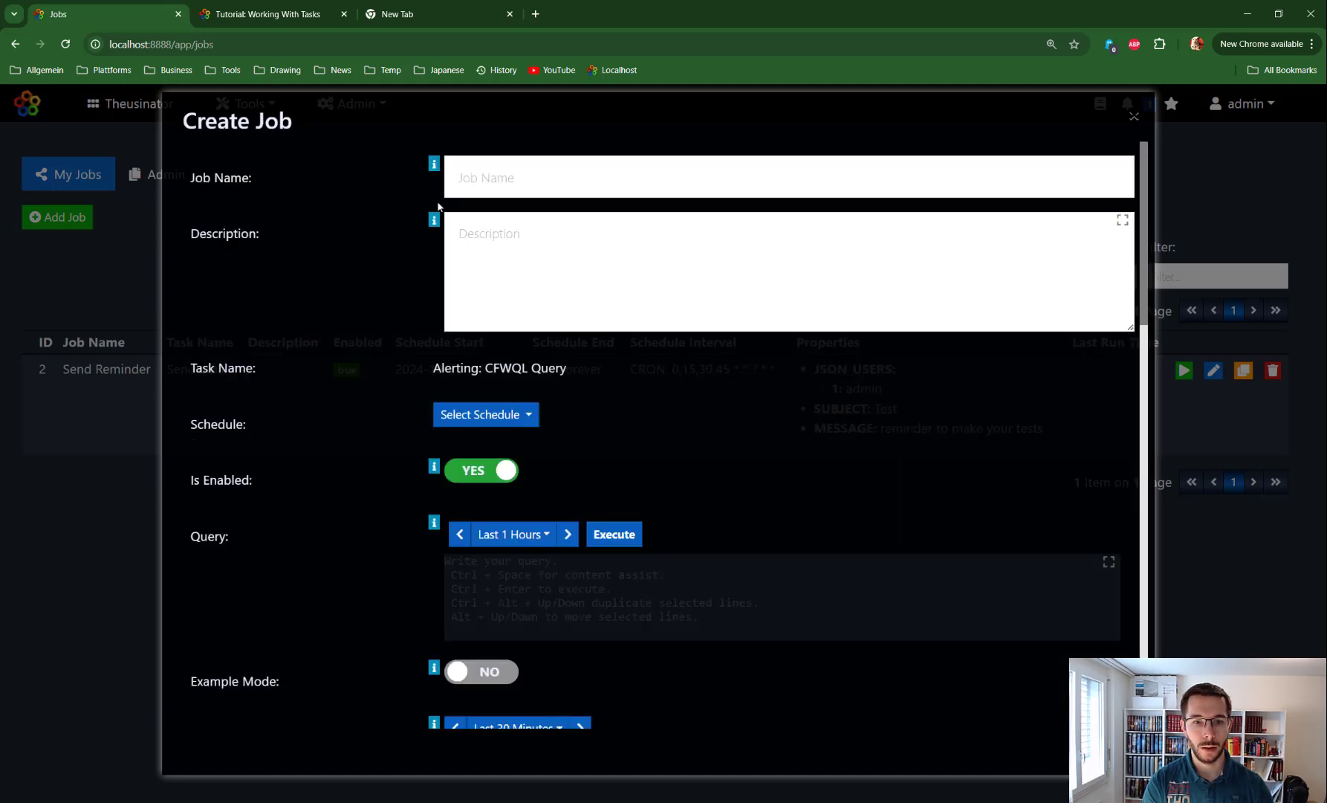
scroll(555, 415, down, 4)
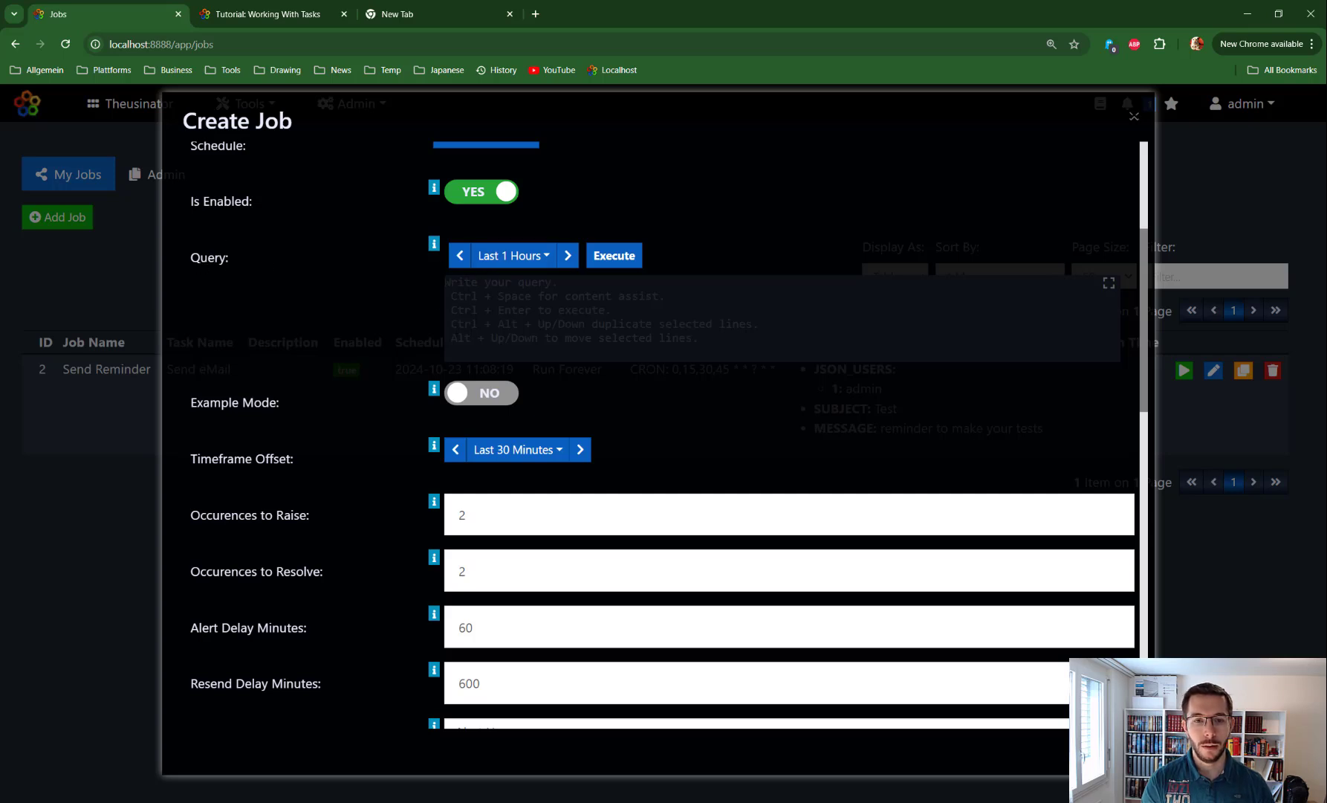
scroll(401, 292, down, 1)
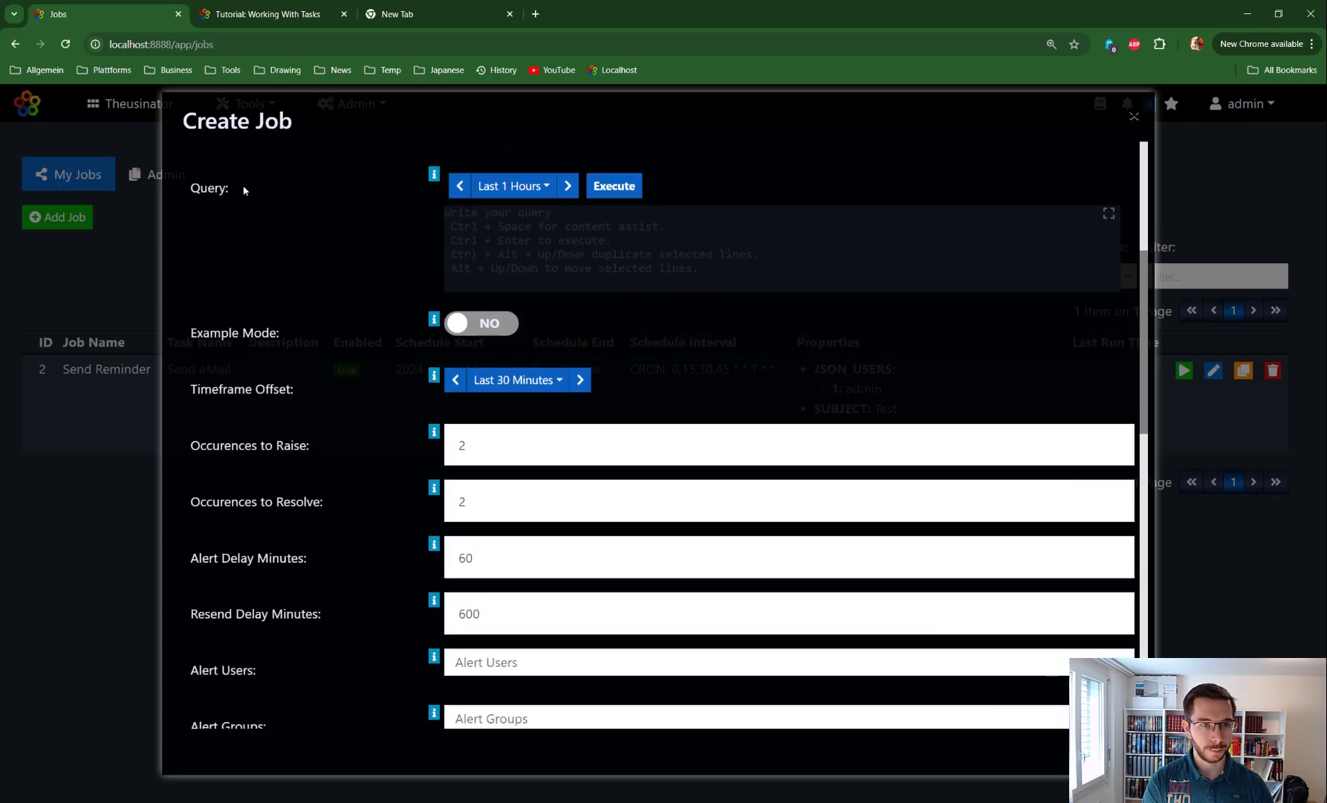
scroll(249, 237, down, 2)
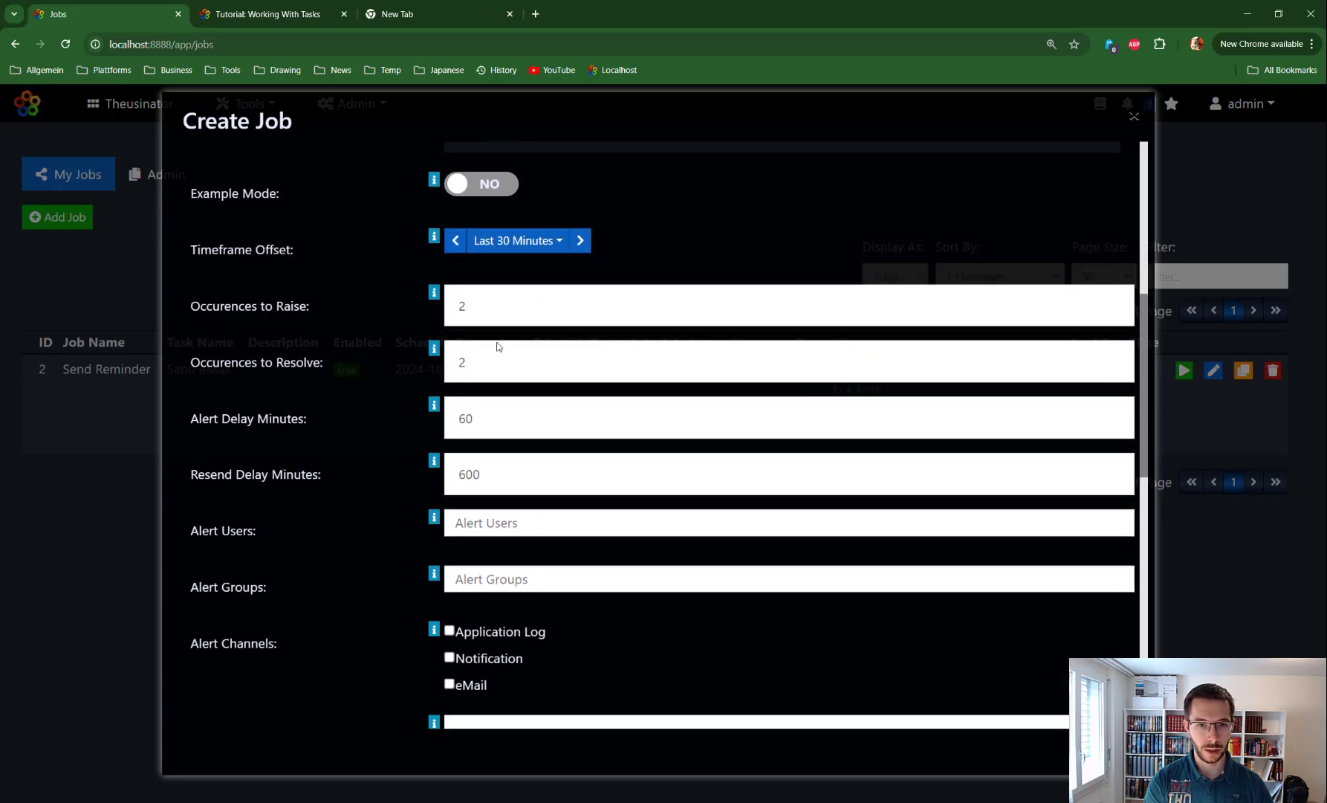
scroll(500, 602, down, 6)
scroll(909, 314, up, 5)
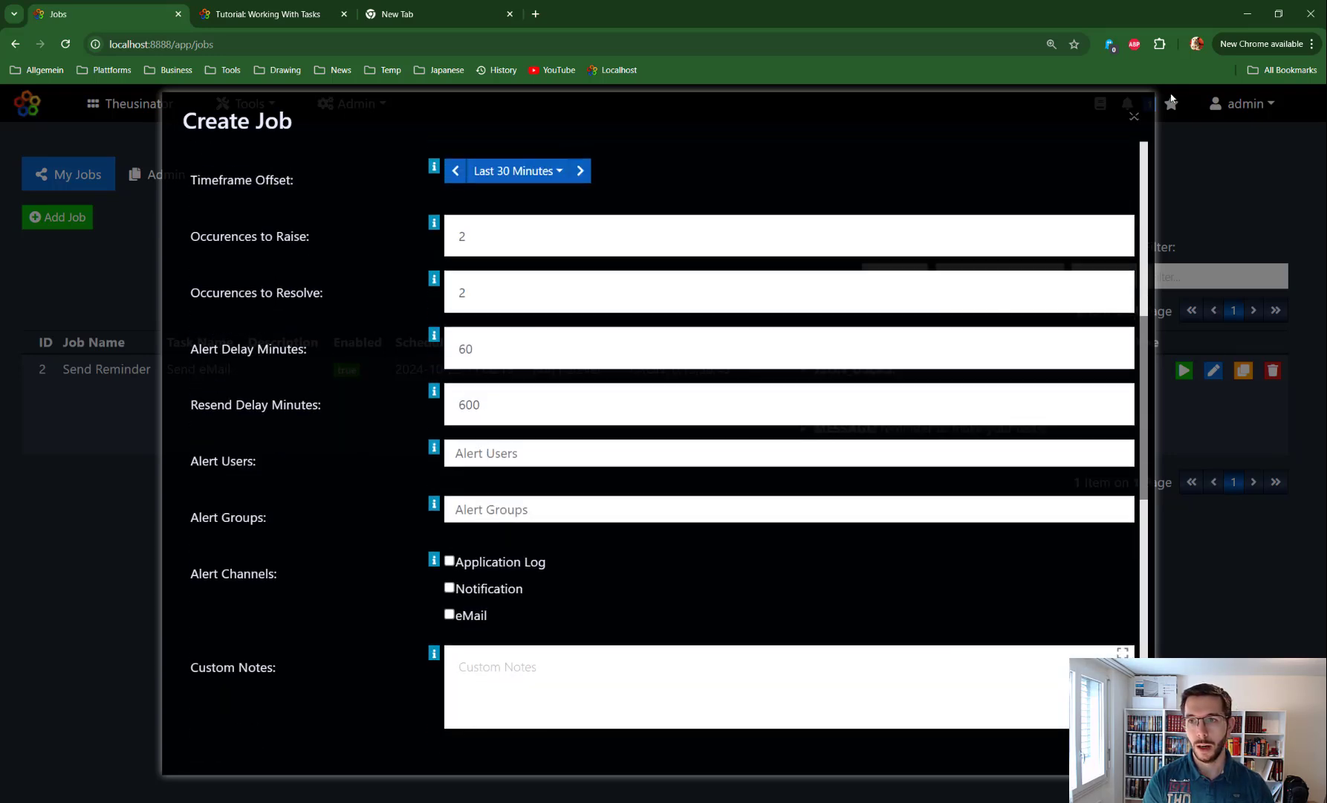
click(1133, 116)
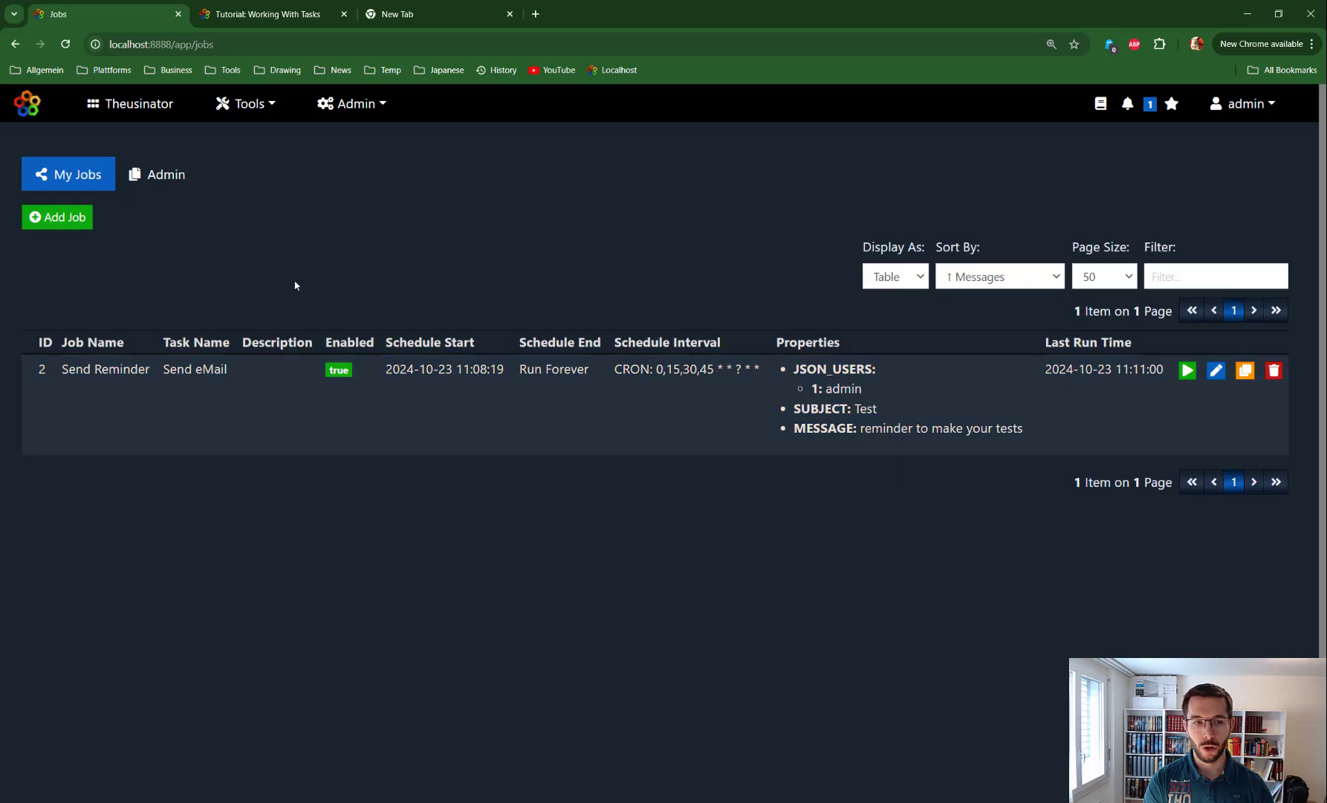
Put the "Tutorial: Working With Tasks" dashboard into edit mode, add a Display Query Results widget, and resize it.
click(279, 22)
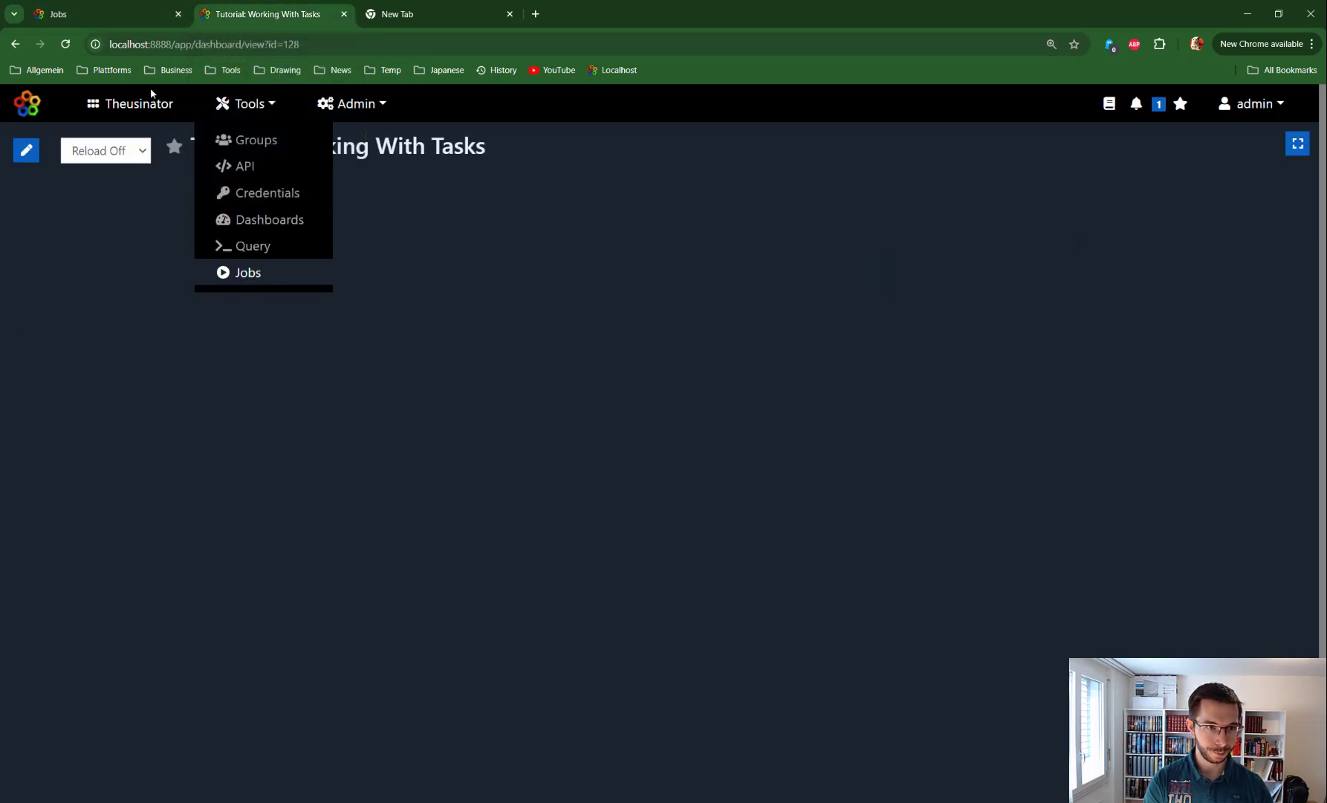
click(142, 327)
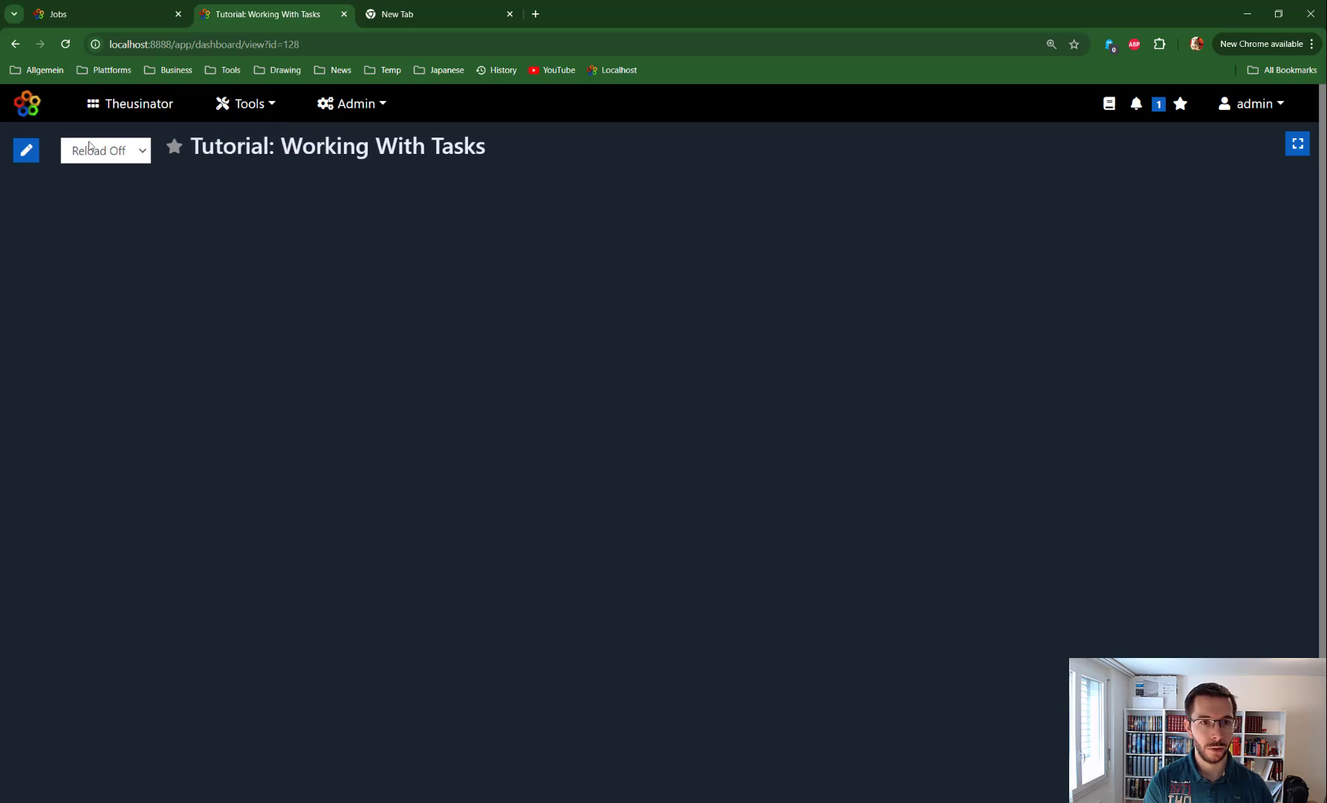
click(36, 156)
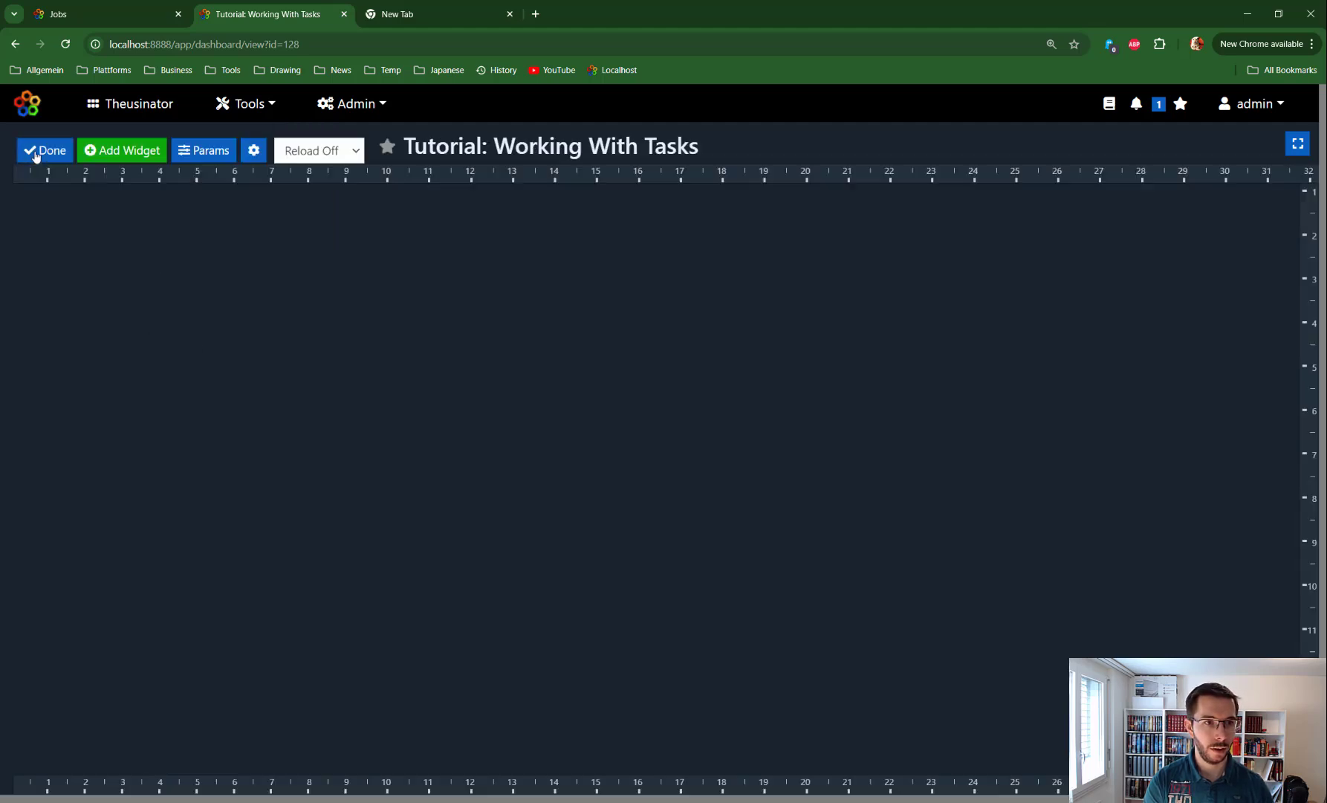
click(128, 151)
click(213, 222)
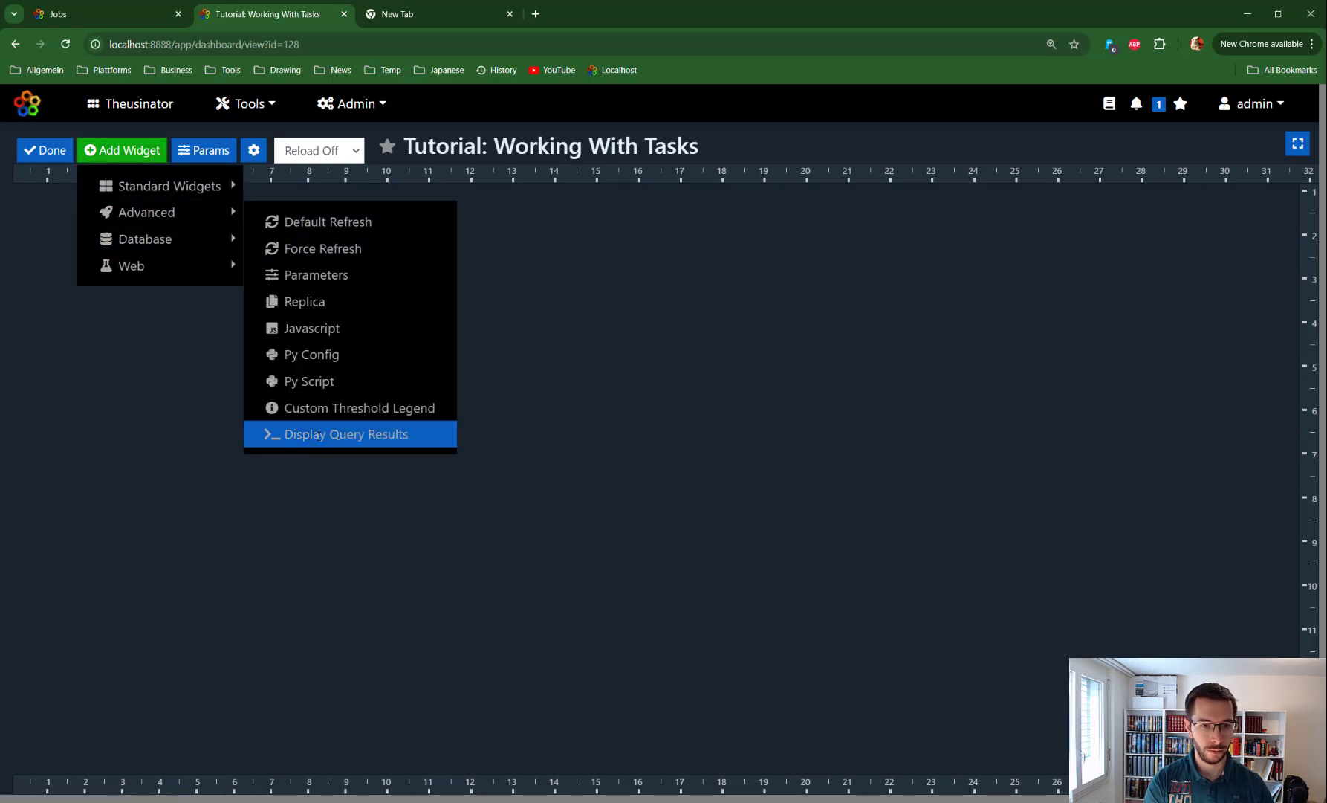
click(346, 434)
drag(165, 339, 372, 405)
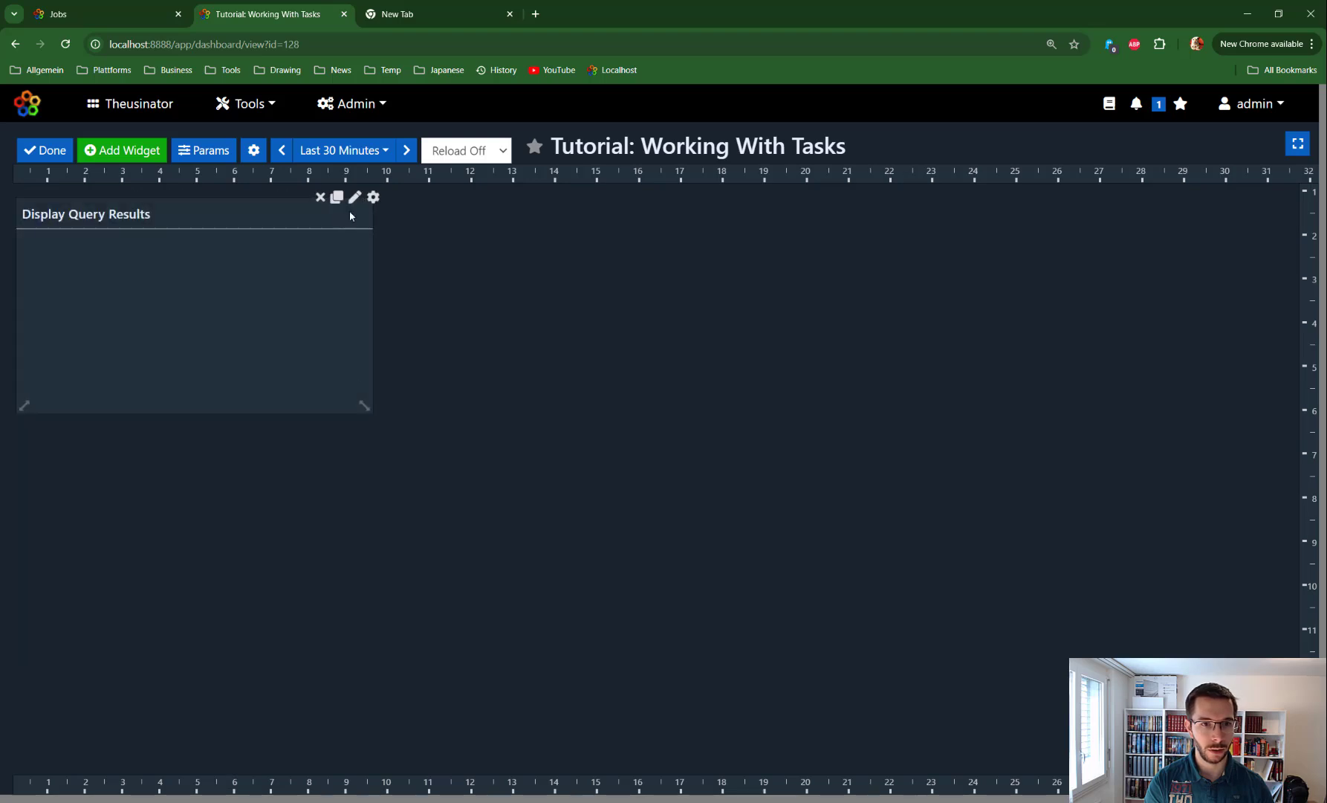
Open the Display Query Results widget's settings and enter the query "| source random records=100".
click(357, 201)
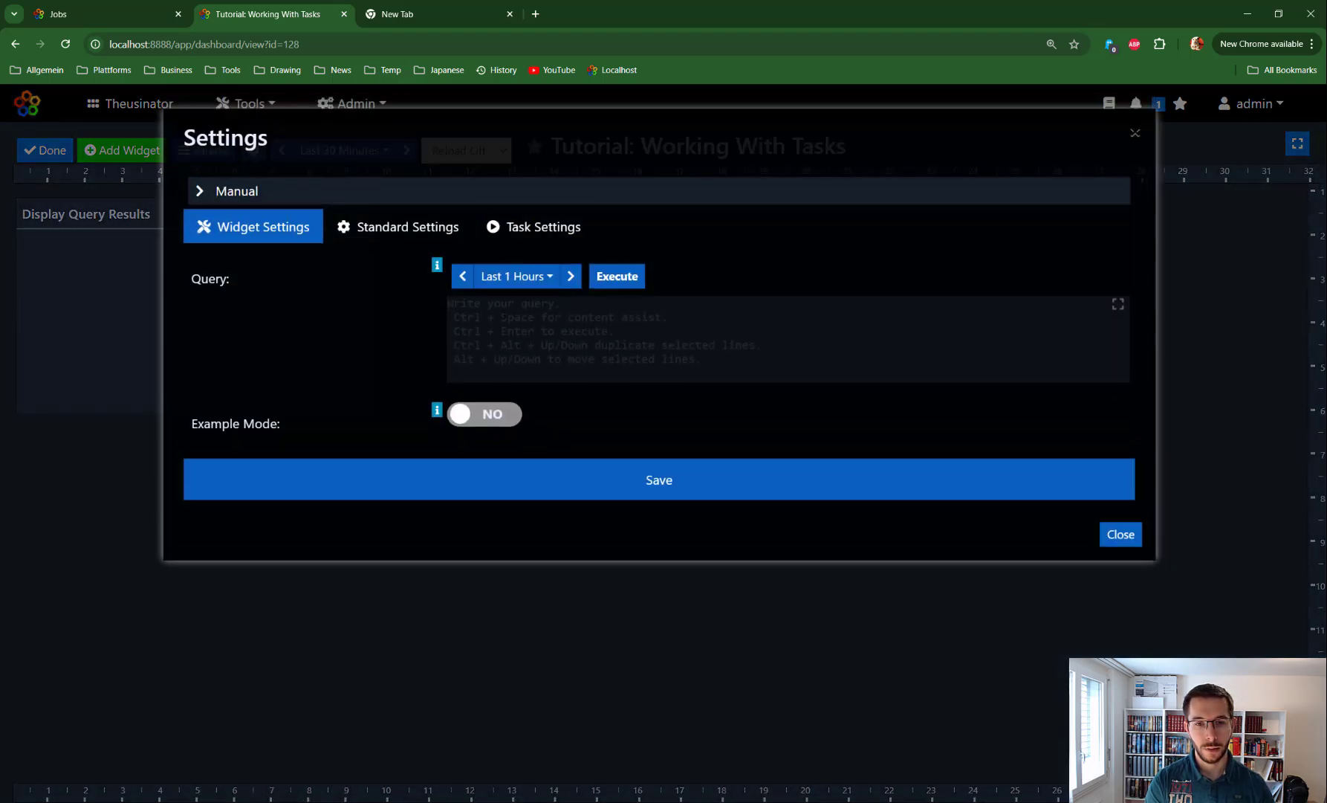
text(| )
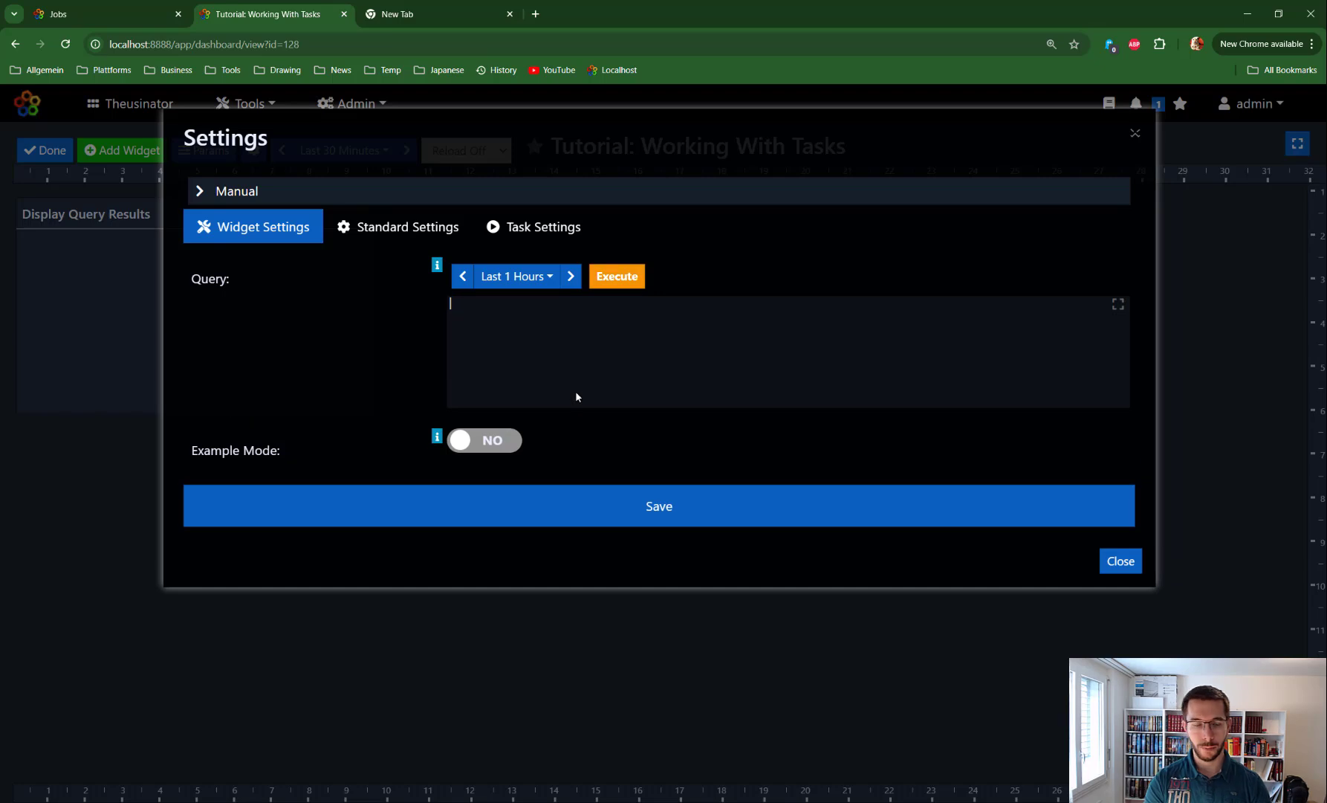
text(source )
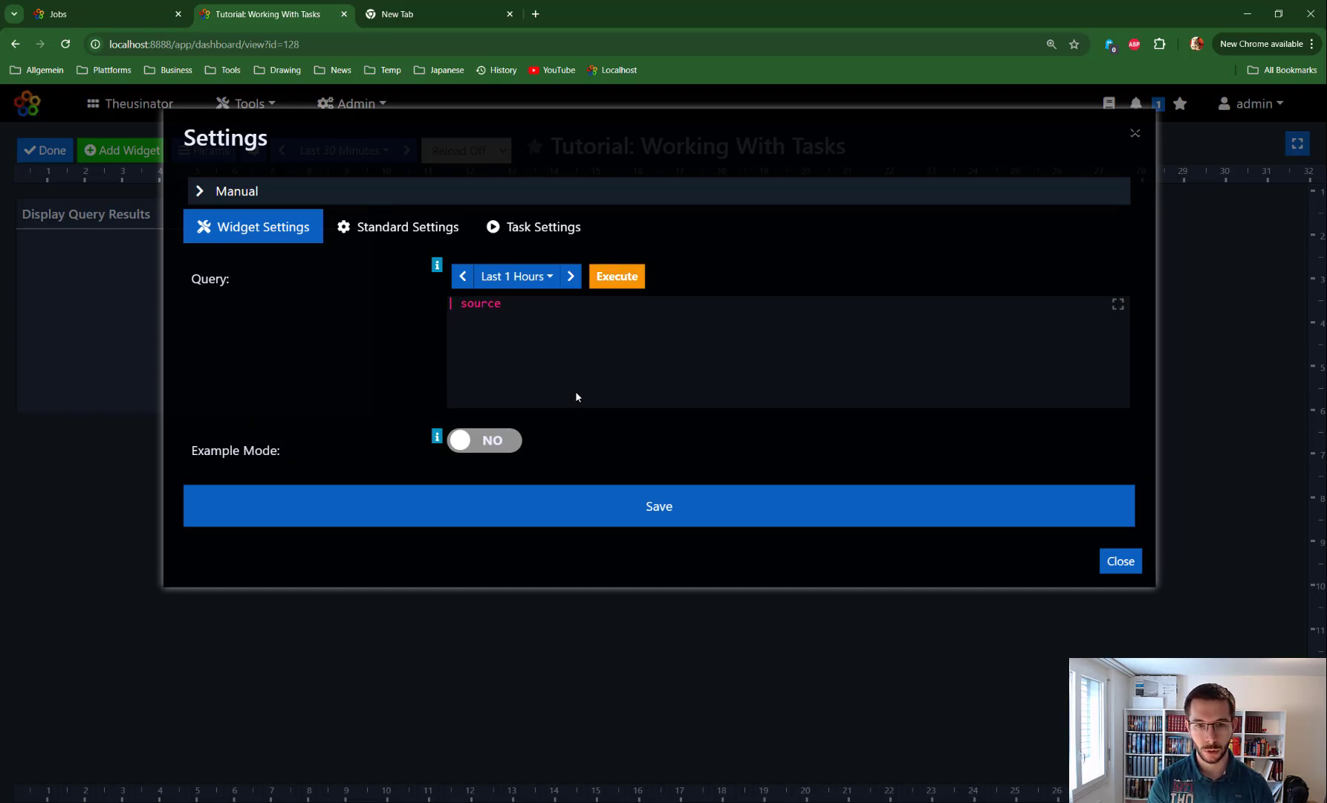
text(rando)
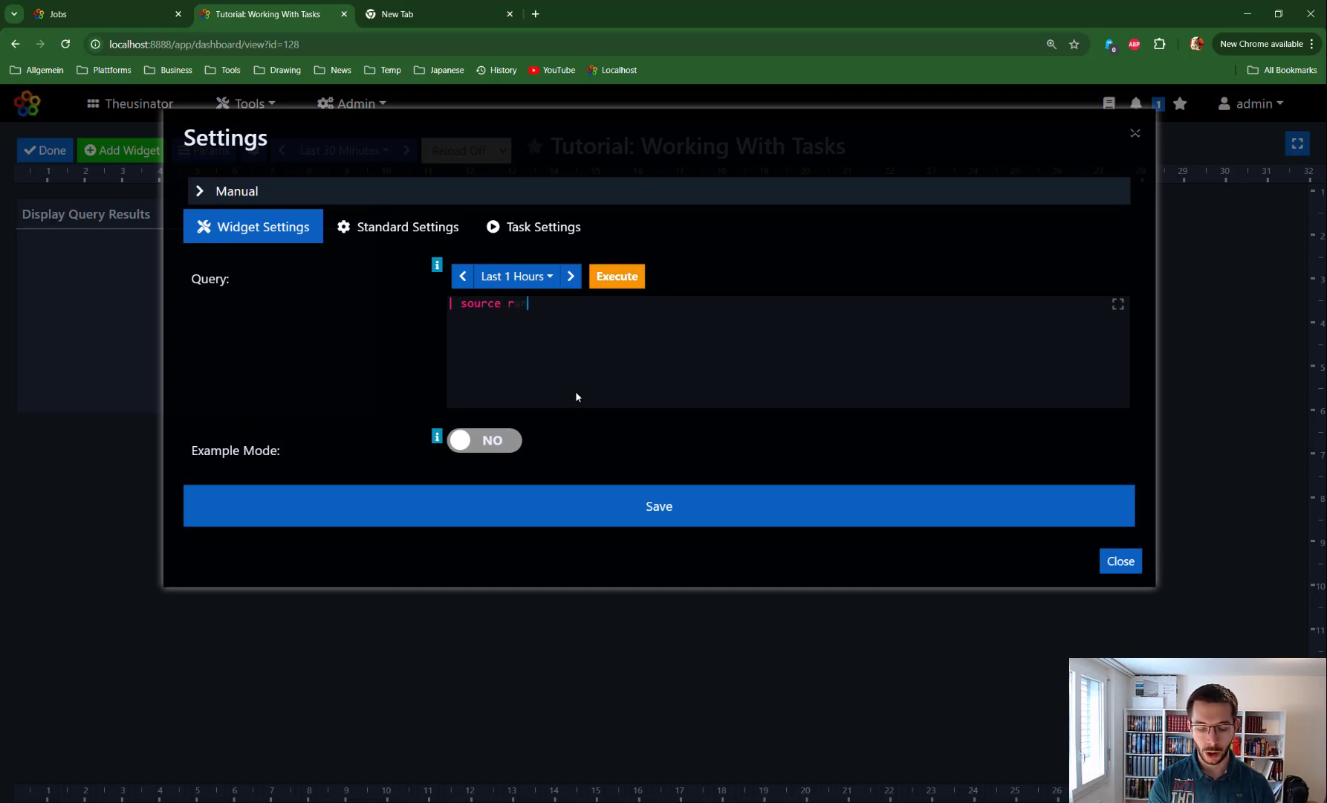
text(m )
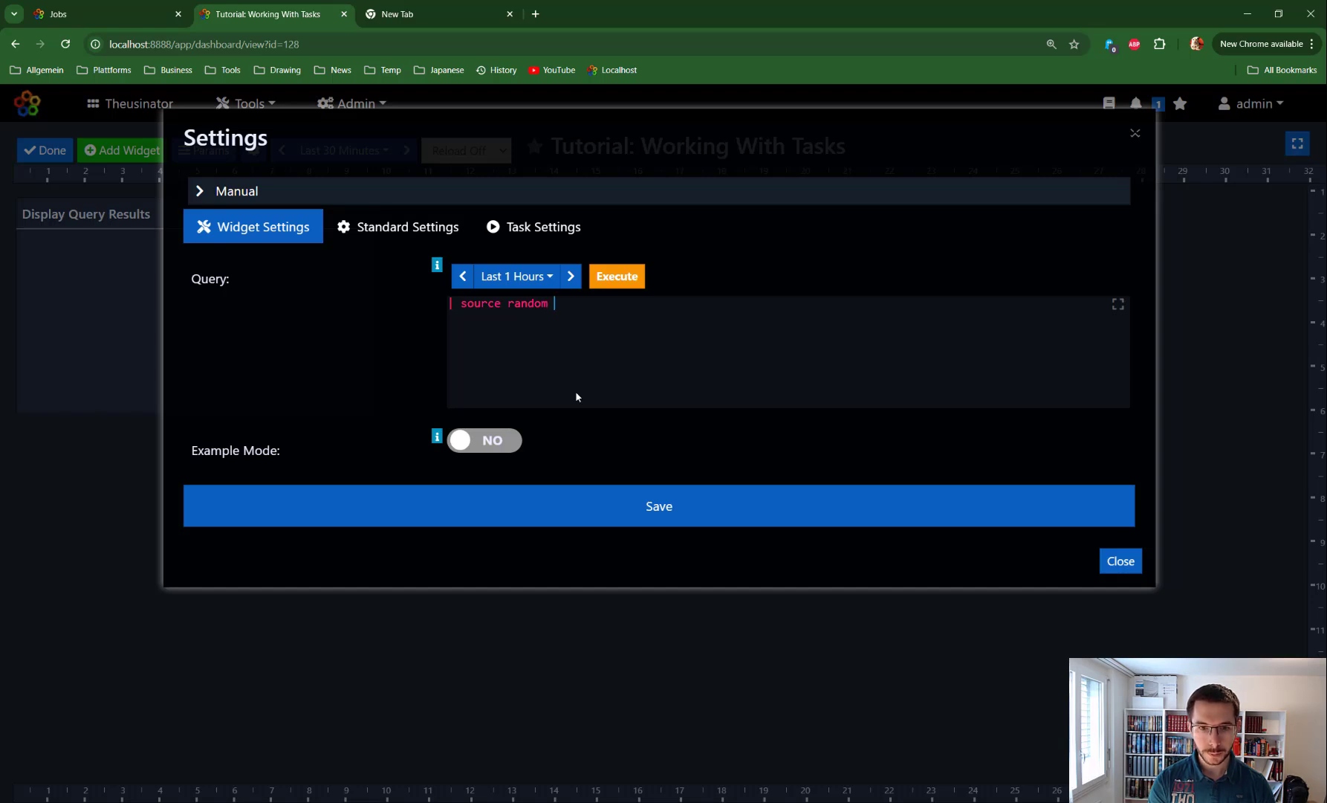
text(re)
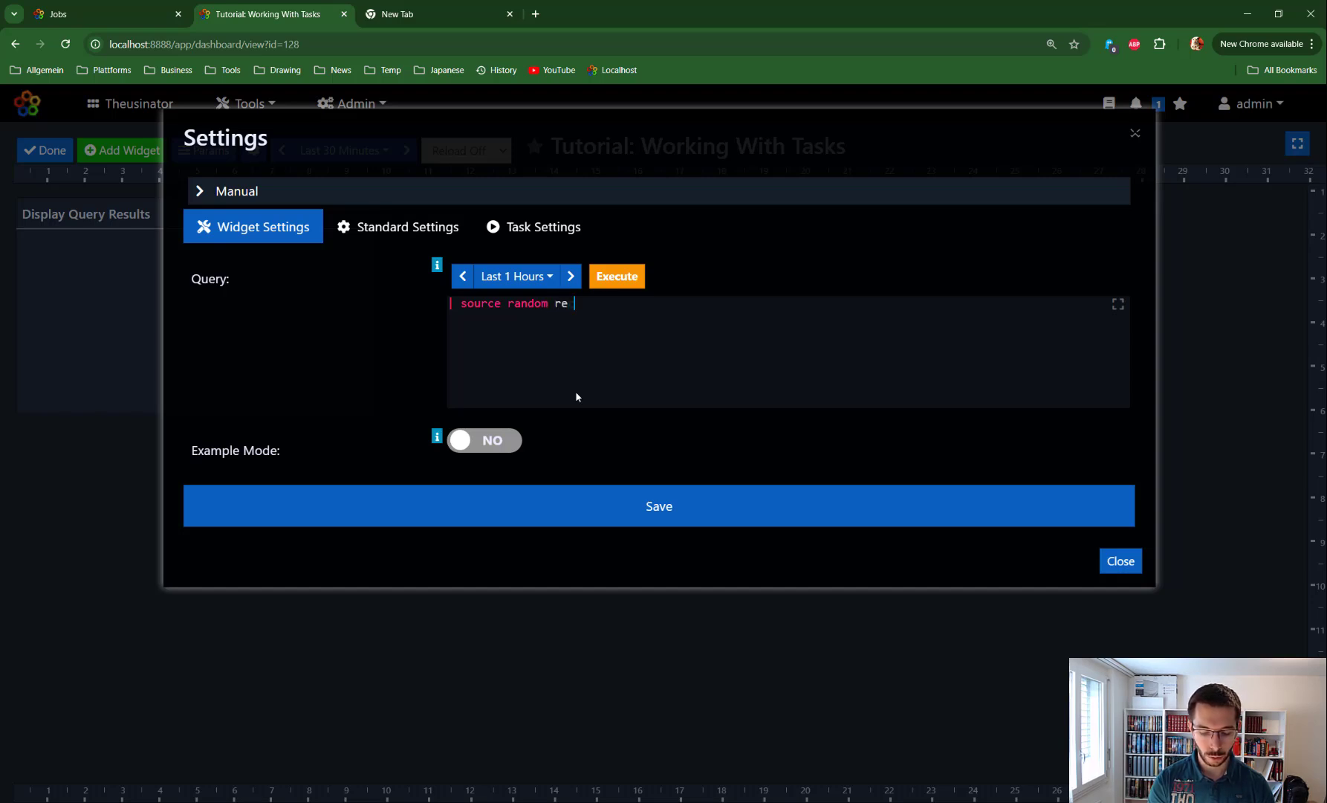
text(cords=100)
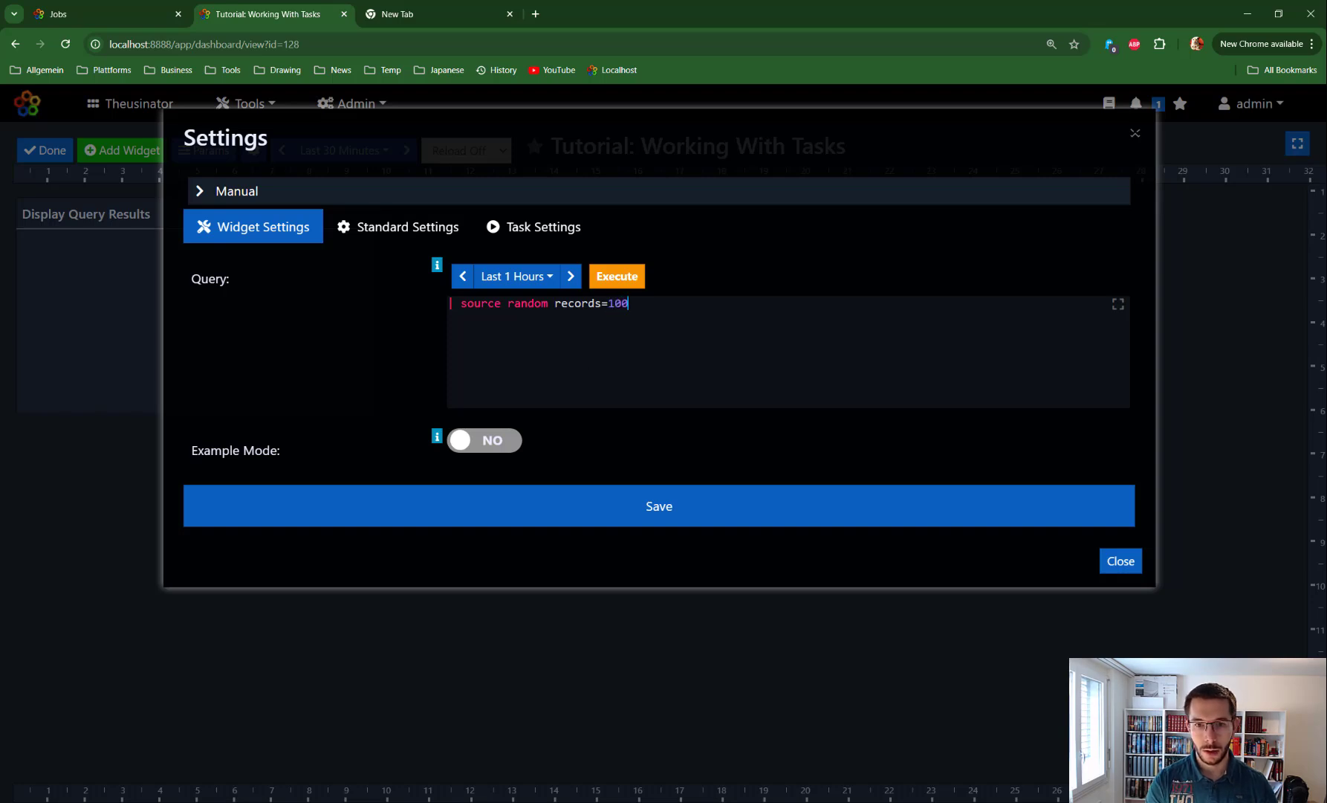
drag(603, 303, 596, 304)
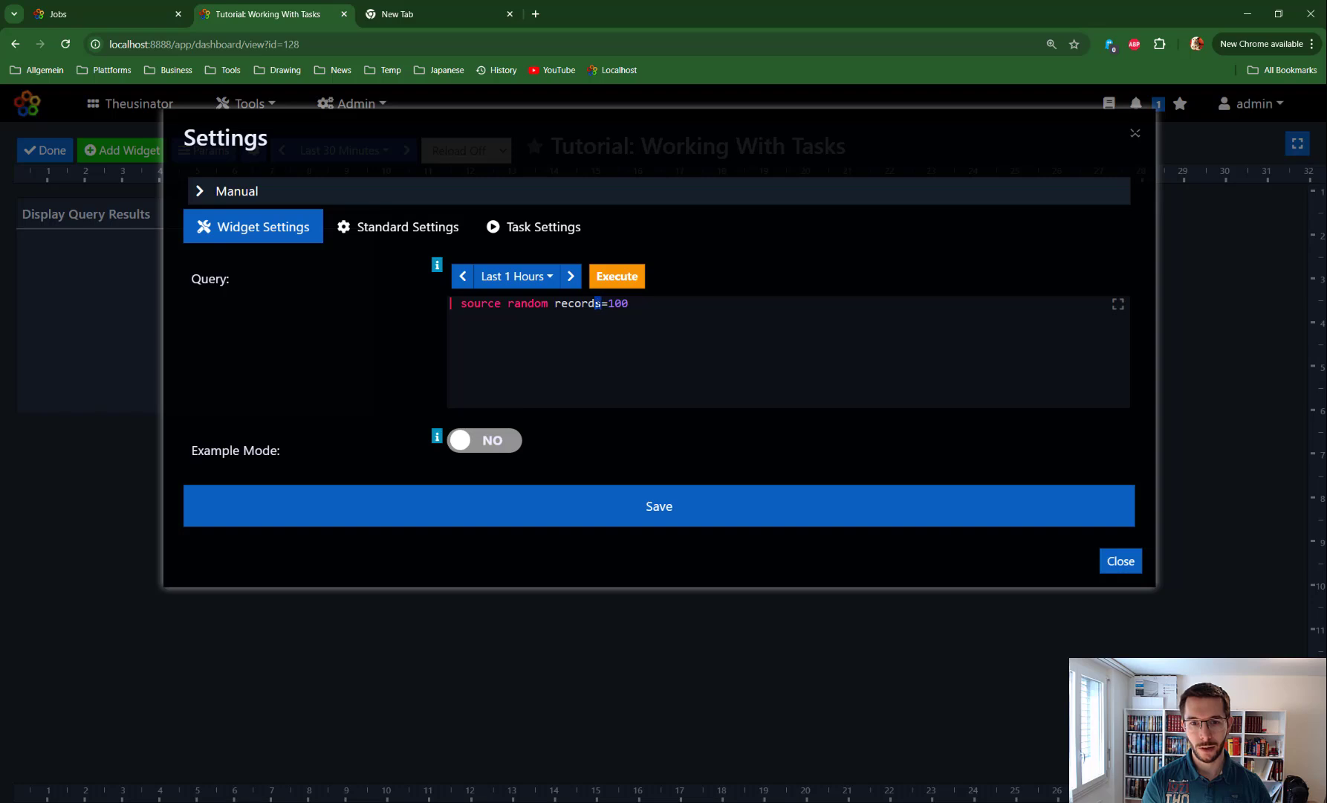
click(655, 303)
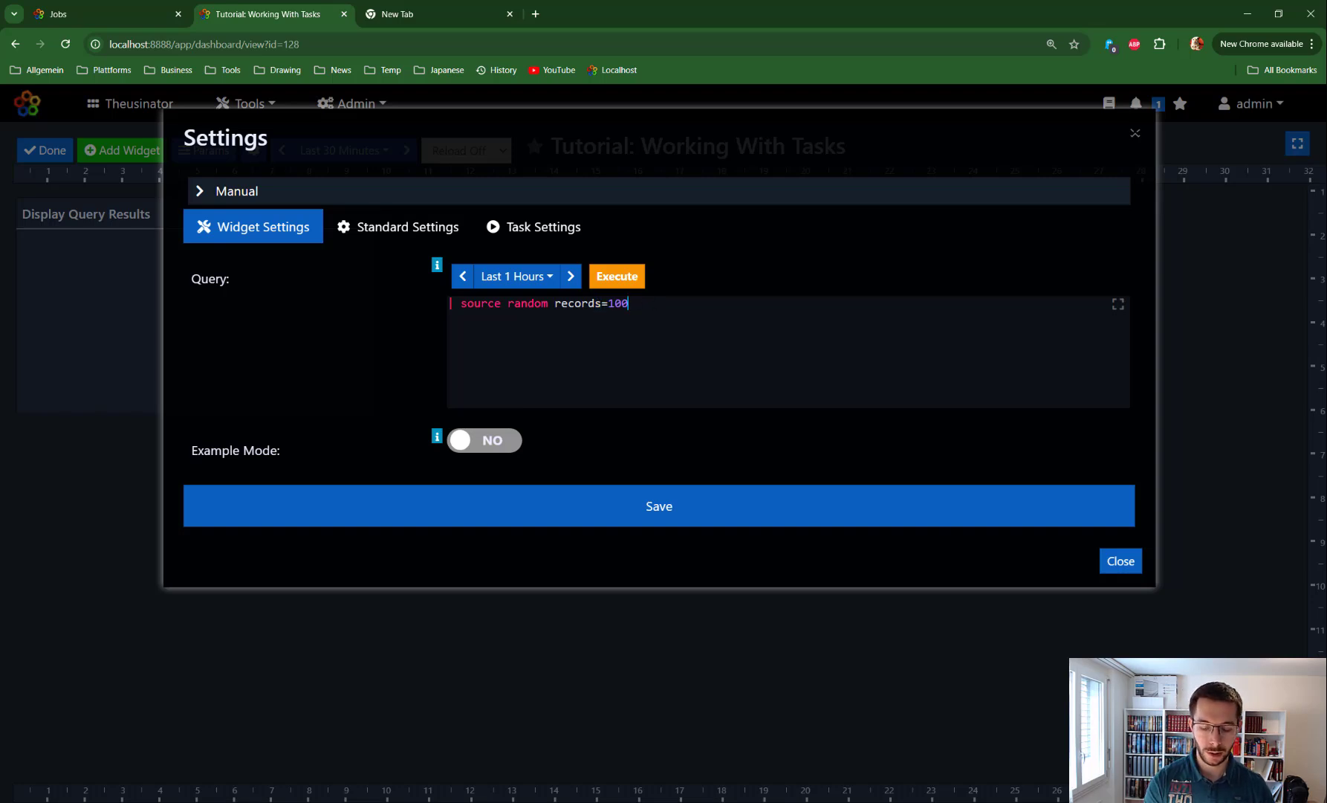
Execute the query in the widget settings, review the returned records, and dismiss the results.
click(628, 279)
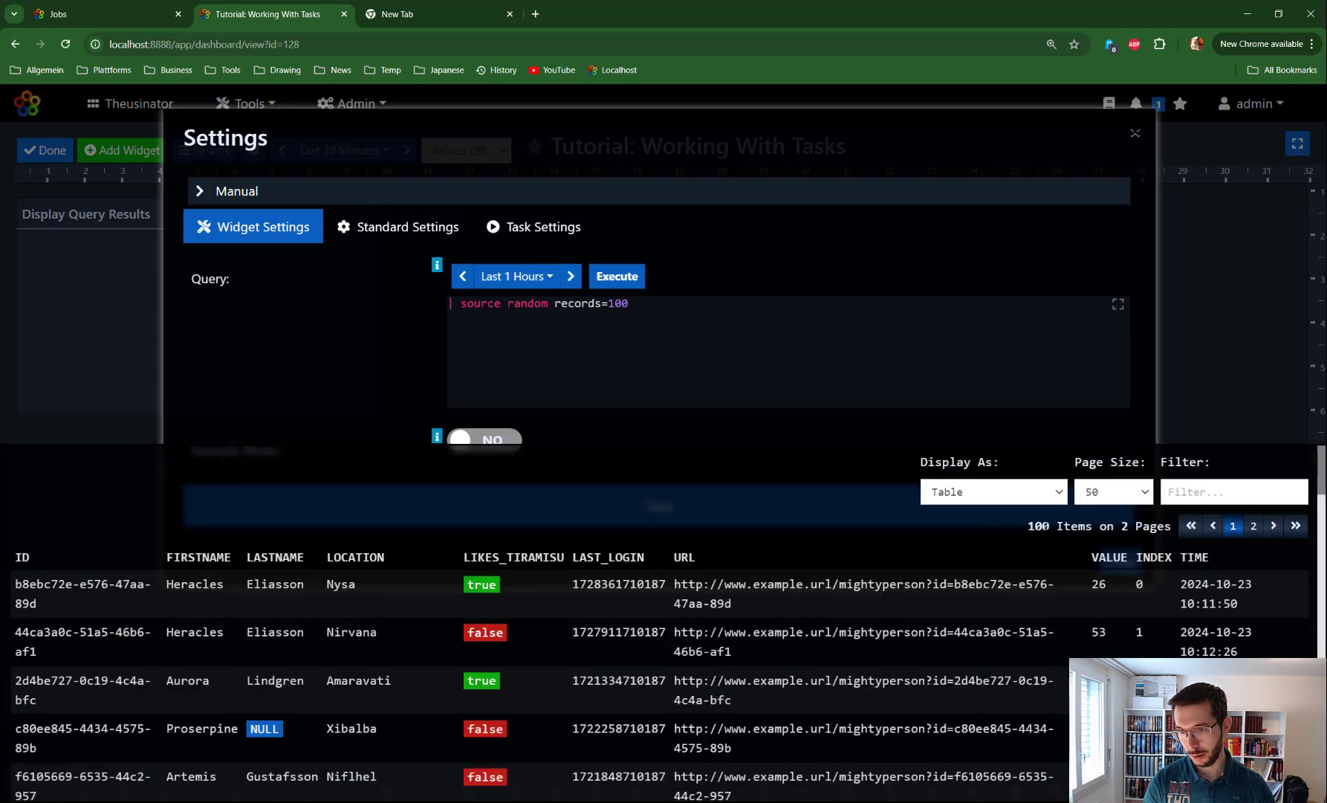
double_click(1038, 526)
click(579, 349)
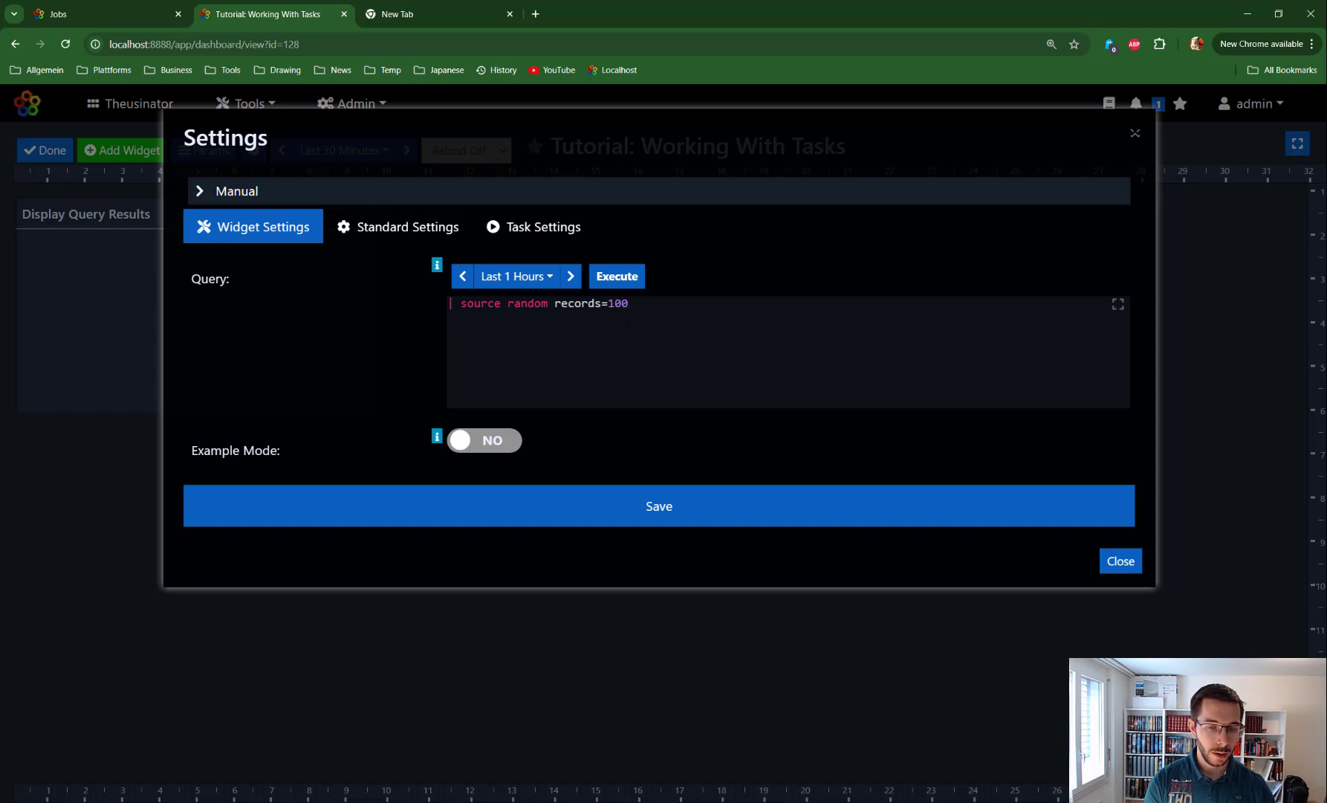
Add a formatrecord command to the query with the 5 Colors "Low to High" template, execute it, and review the coloured records.
text(|)
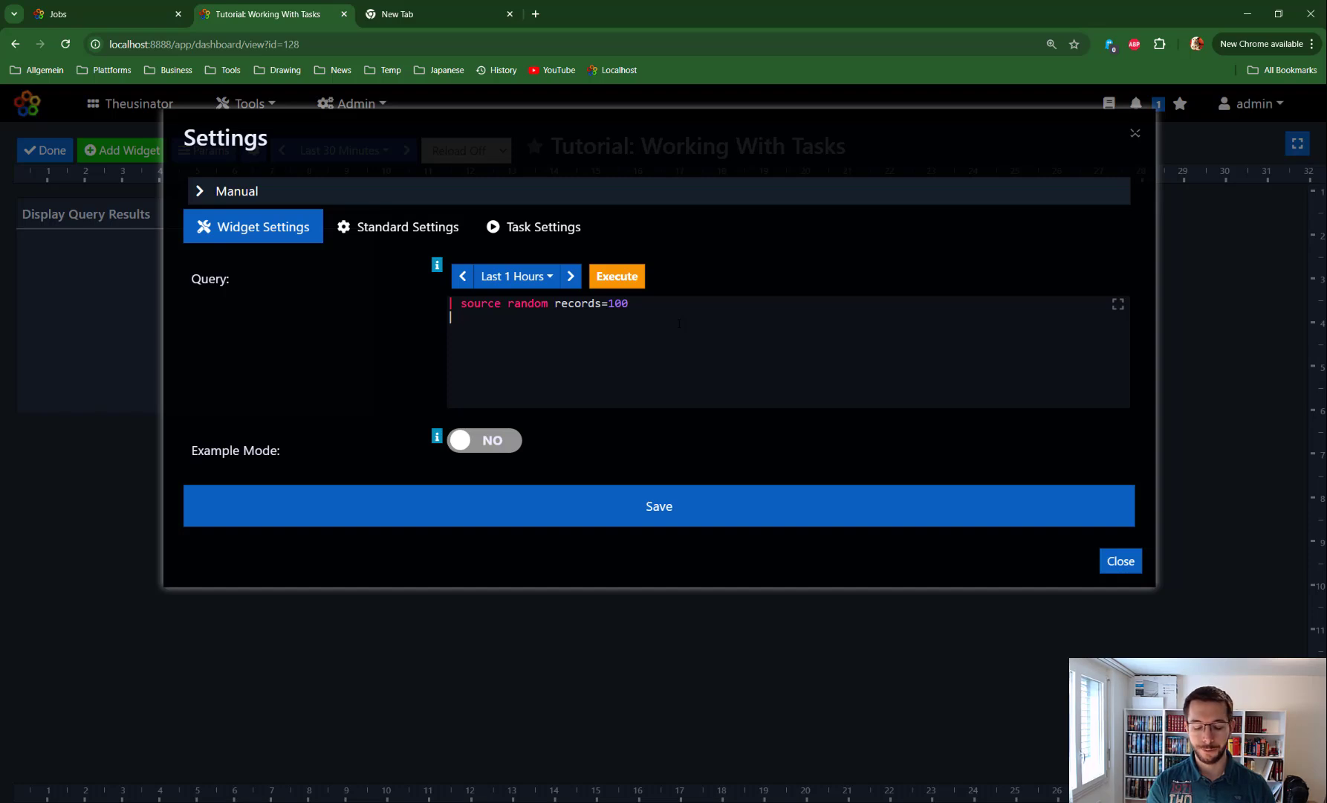
text(forna)
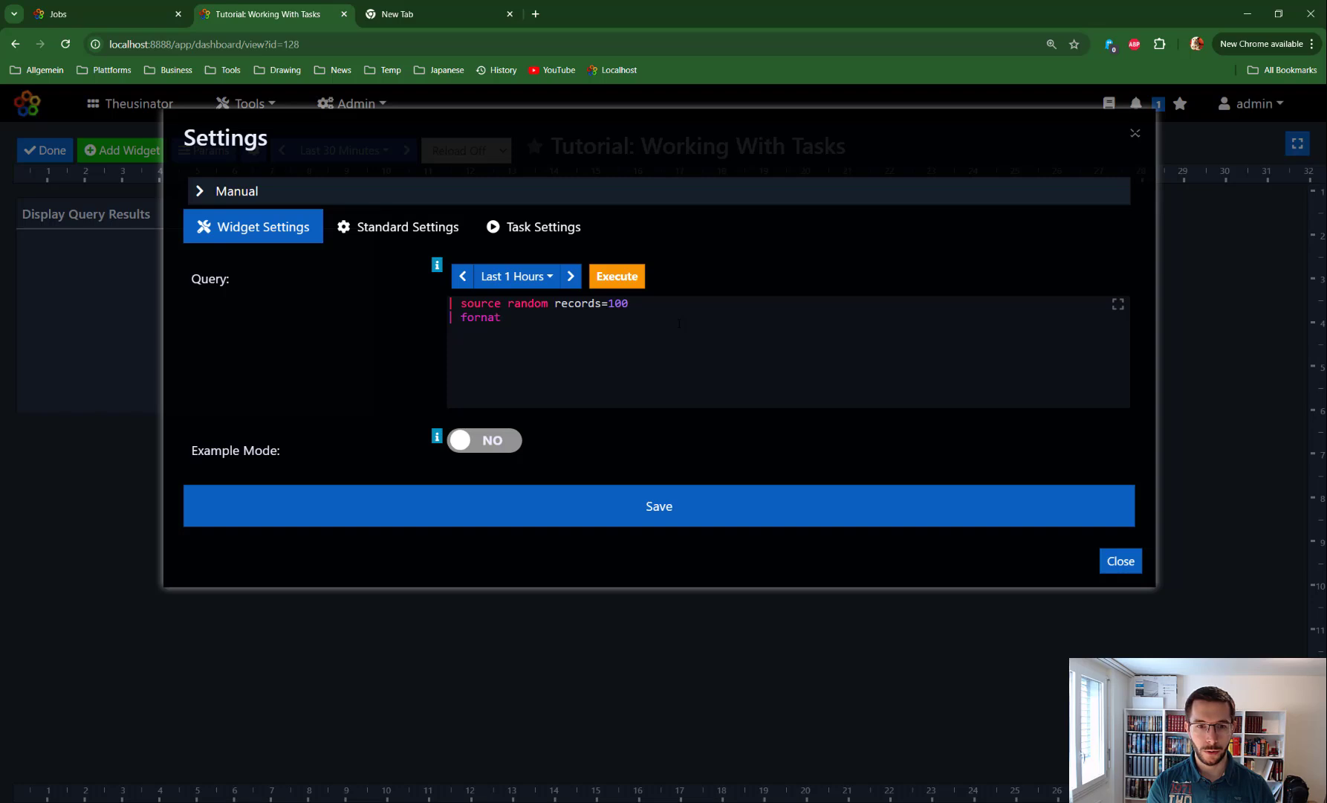
key(BackSpace)
key(BackSpace)
key(BackSpace)
text(matrecor)
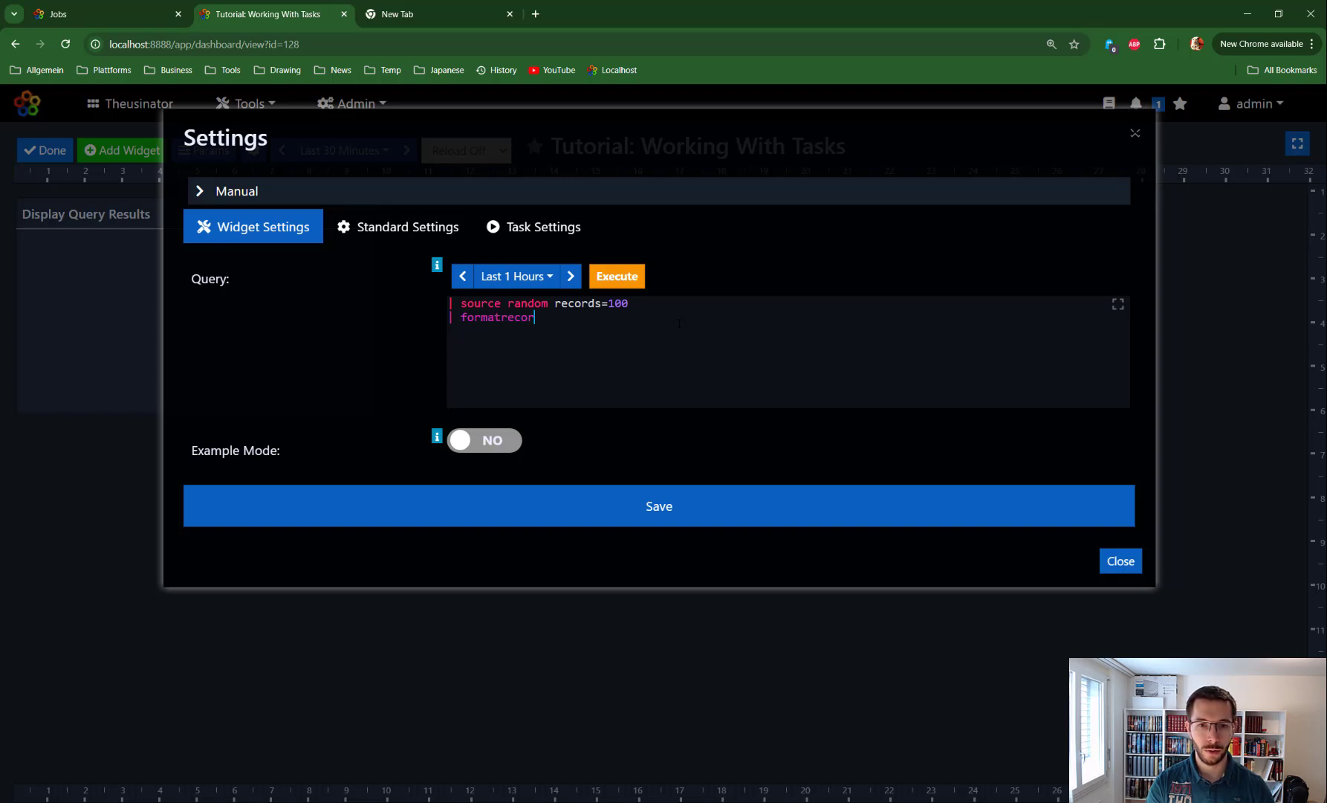
text(d)
key(Return)
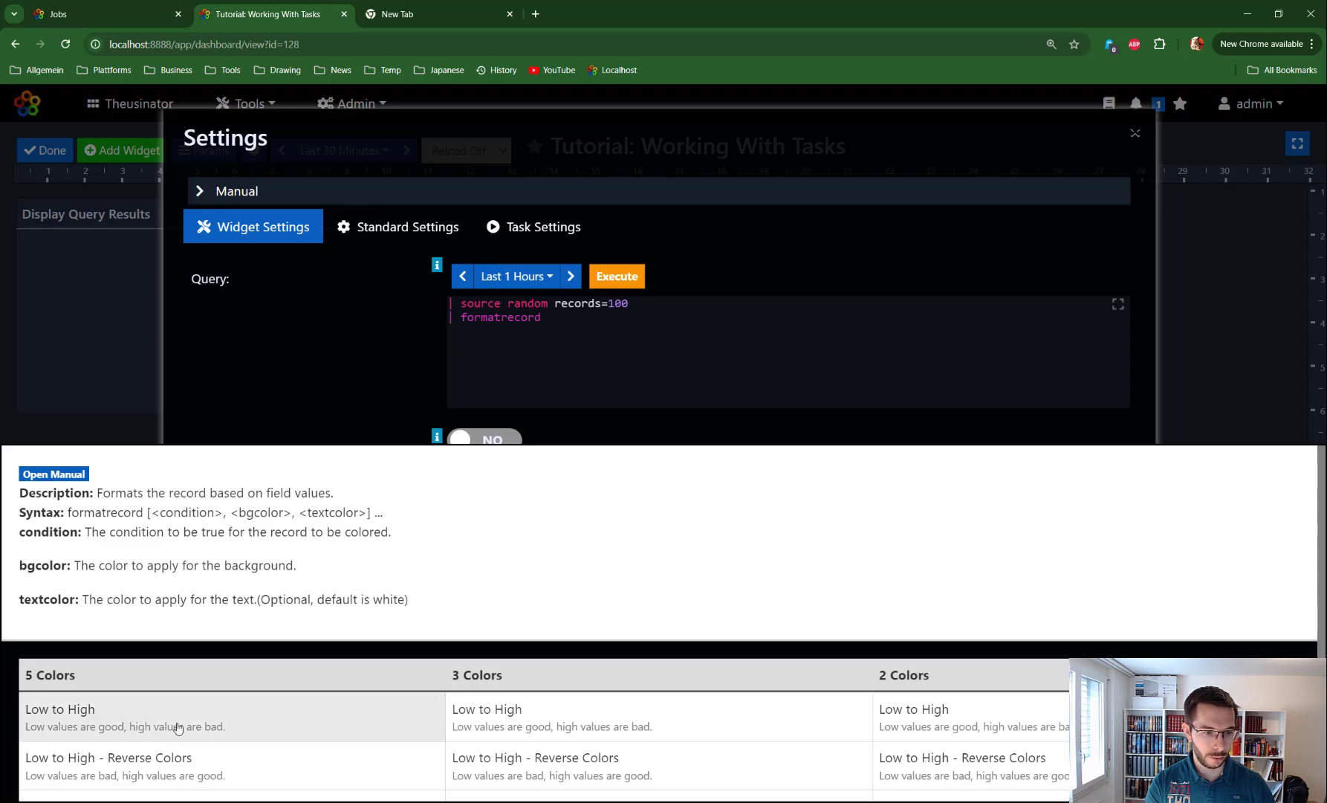
click(176, 723)
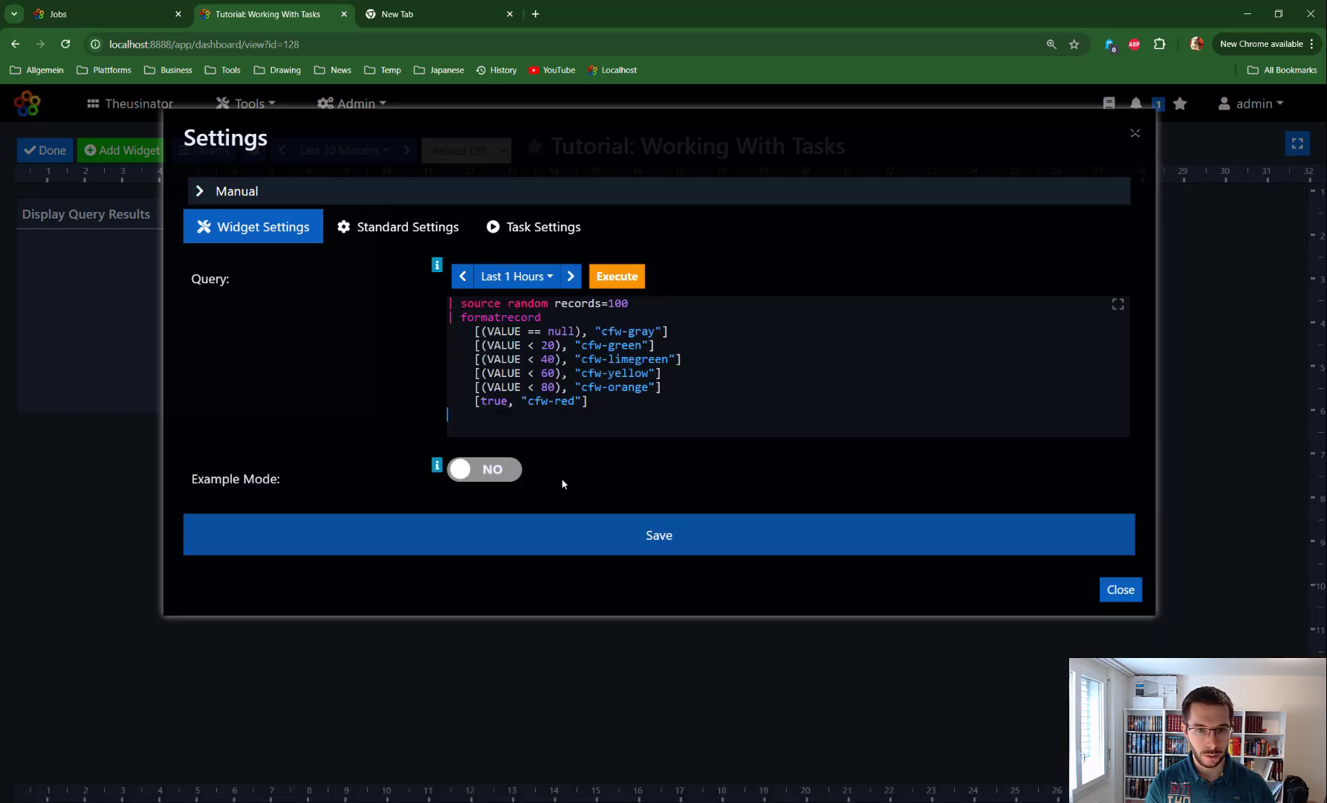
click(611, 278)
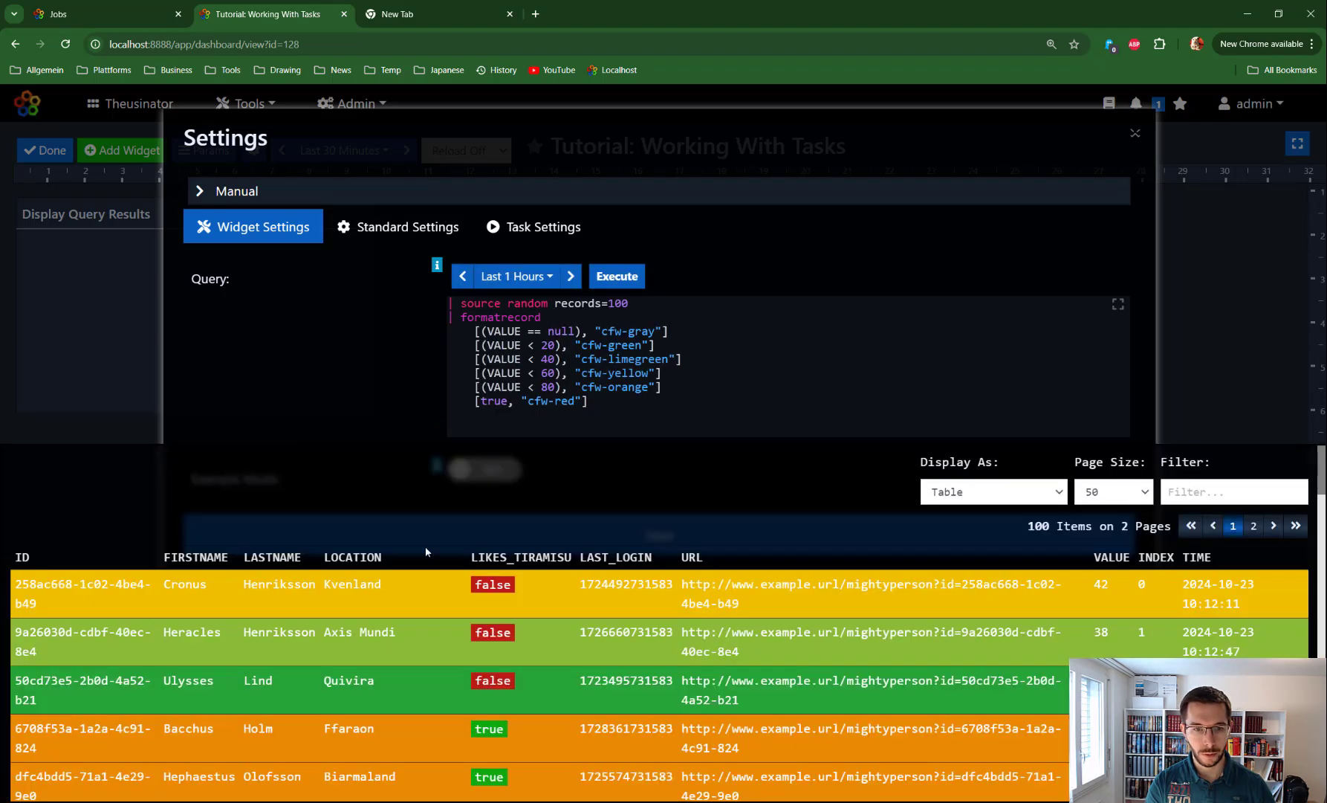
scroll(437, 703, down, 2)
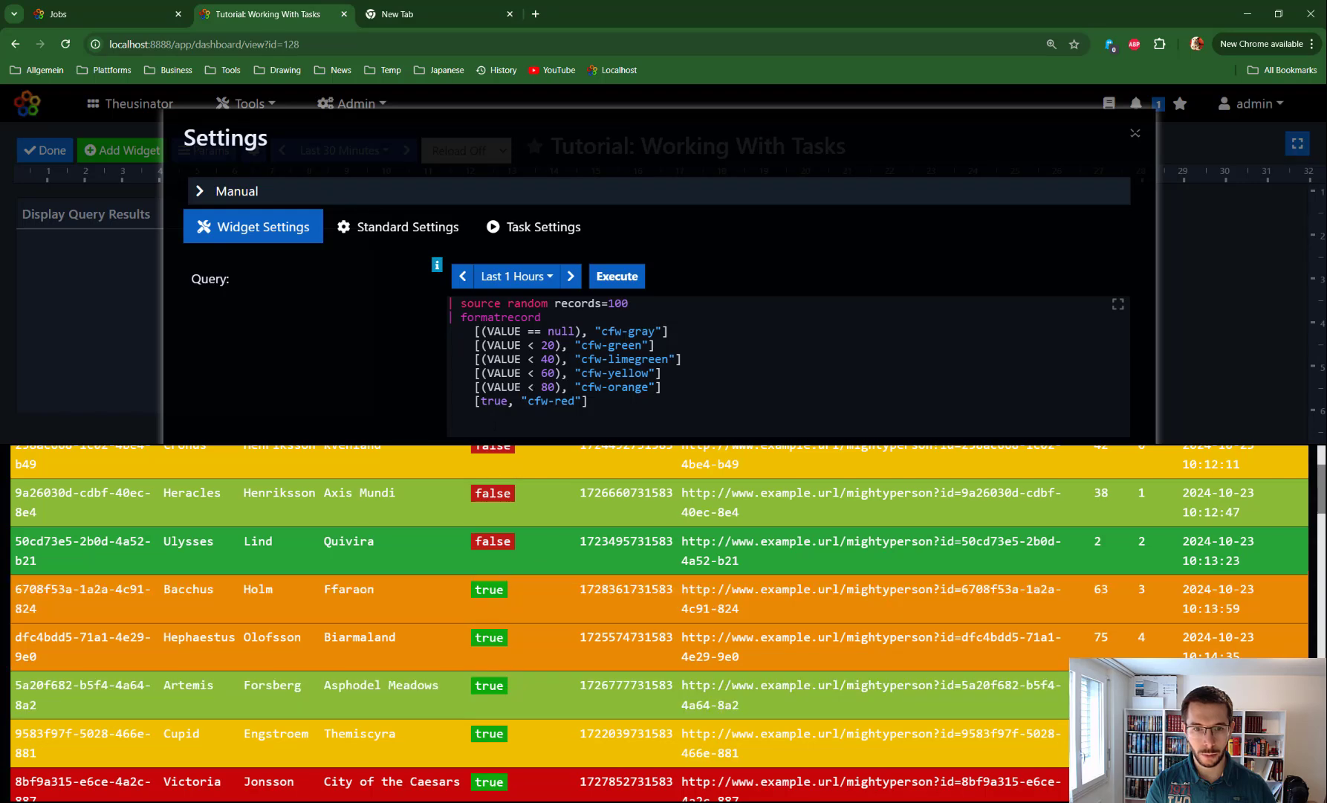
Append the command "| display as=statusmap" to the widget's query and save the settings.
click(563, 417)
text(| )
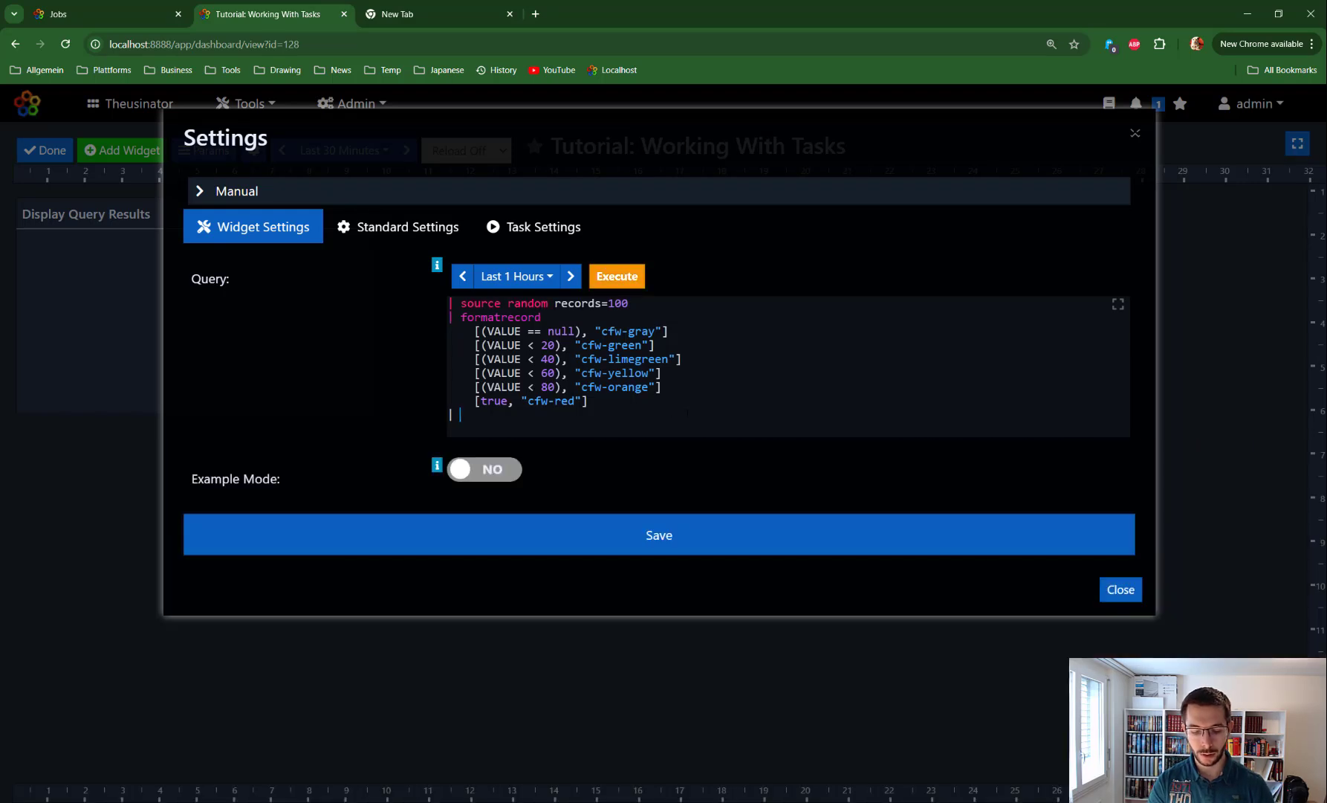
text(display )
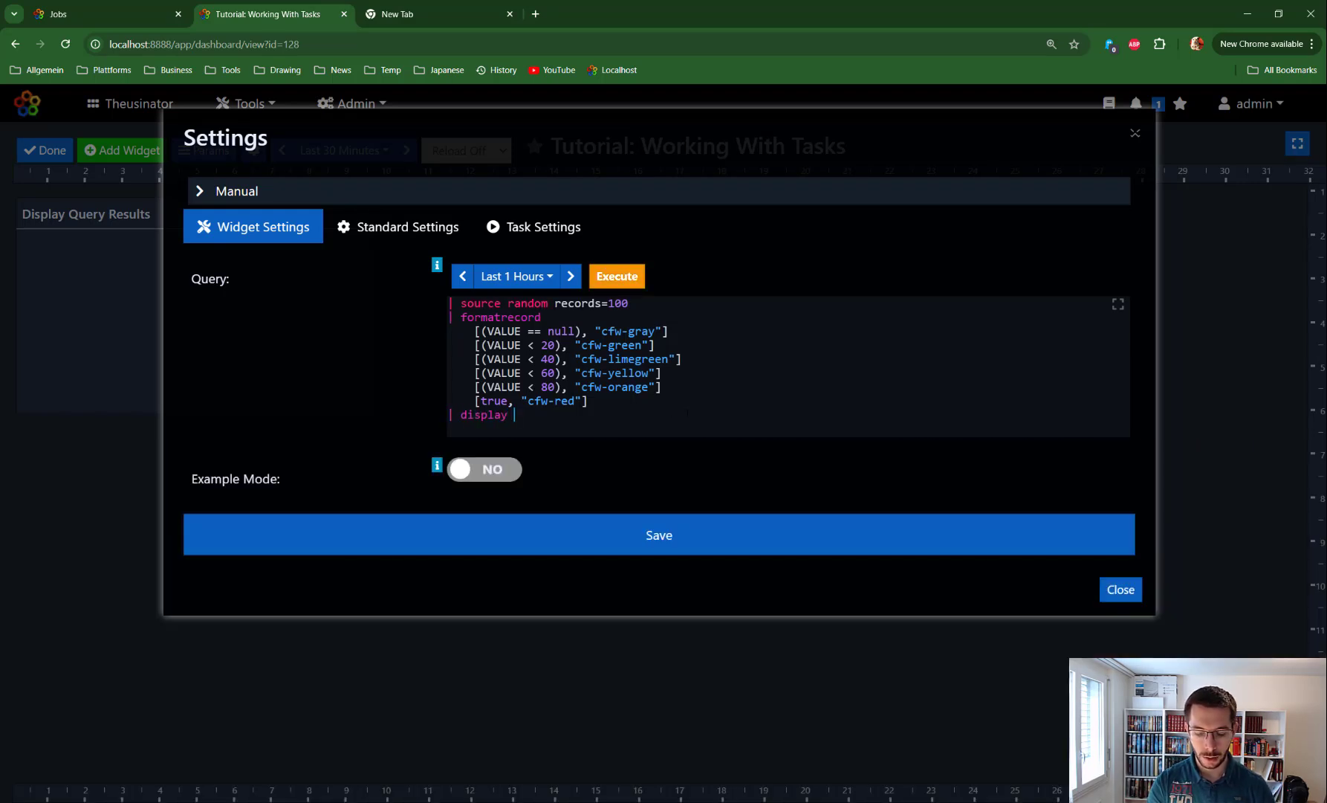
text(= a)
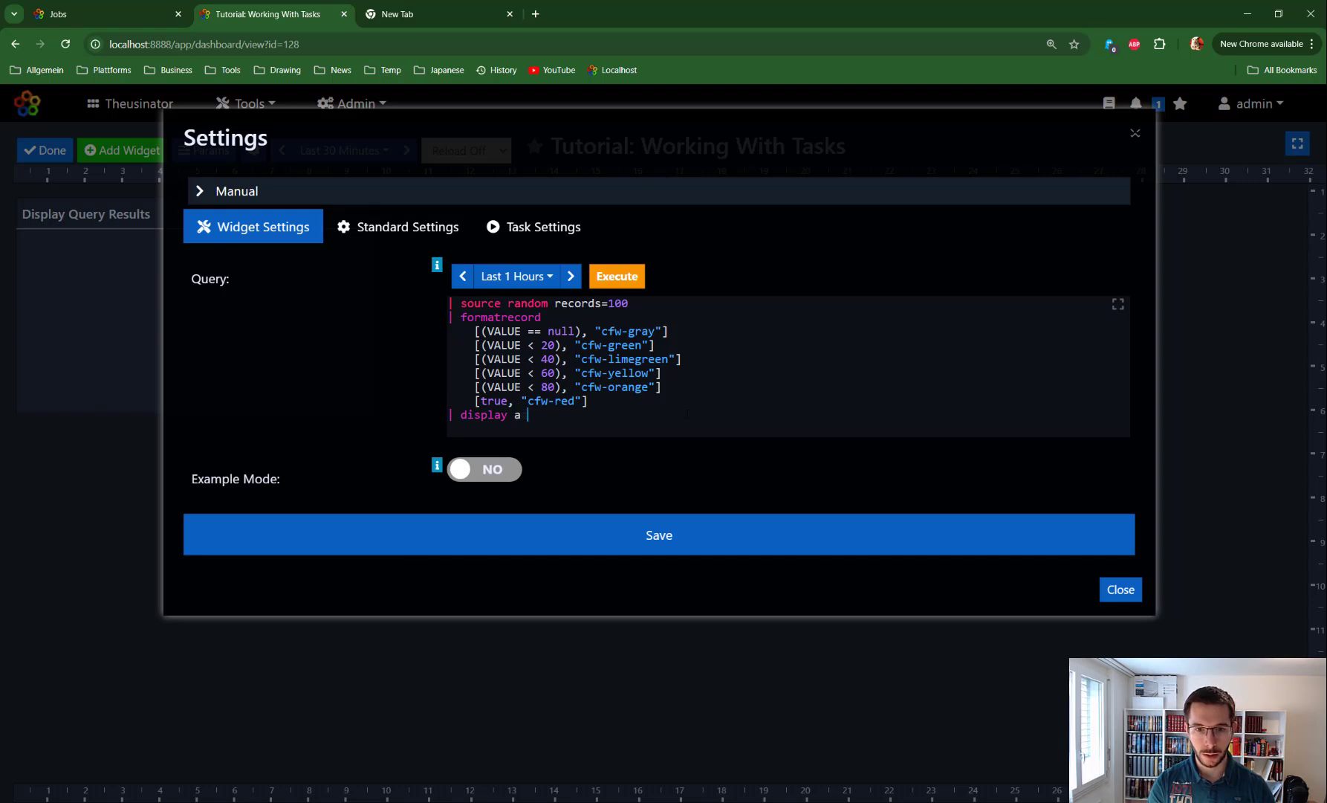
text(s=statusmap)
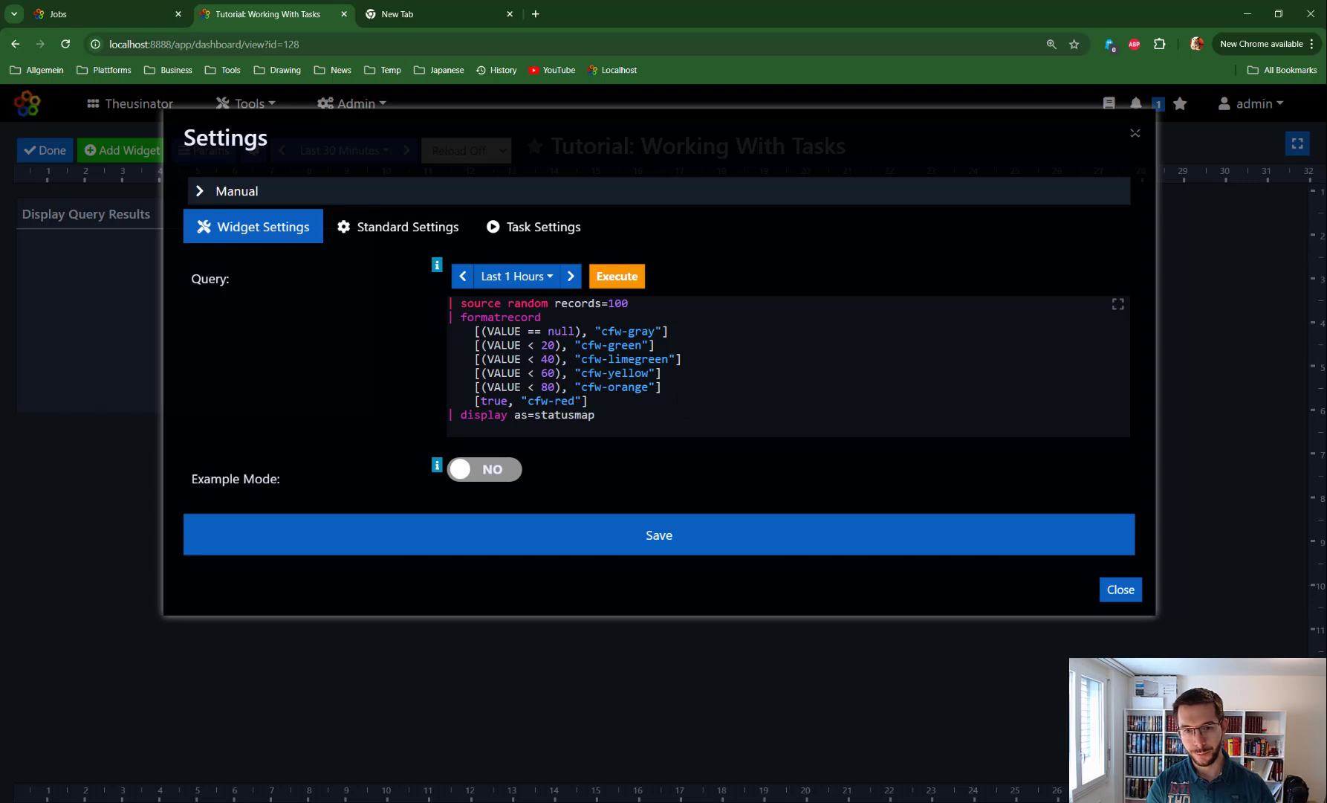
click(676, 543)
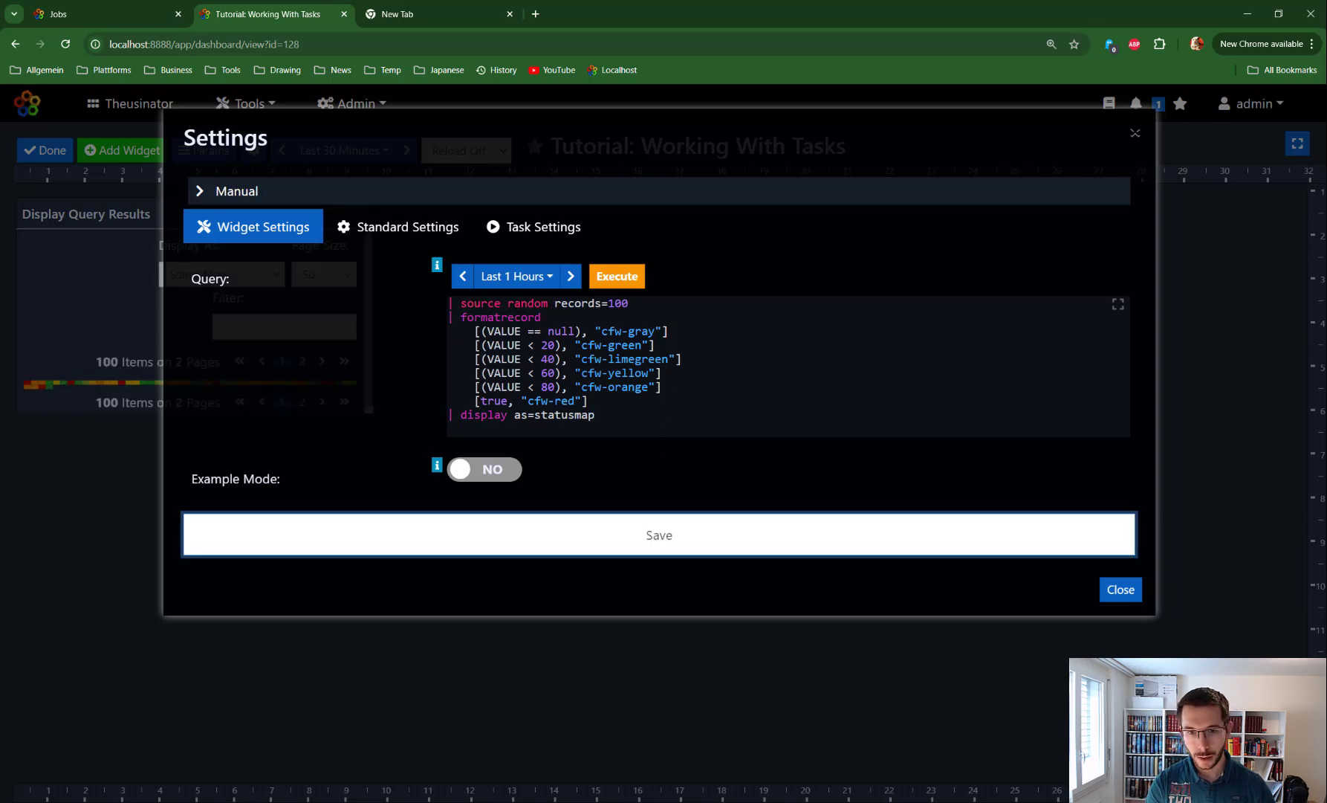
Add the parameter menu=false to the query's display command, save the widget settings and close them.
click(626, 413)
text(me)
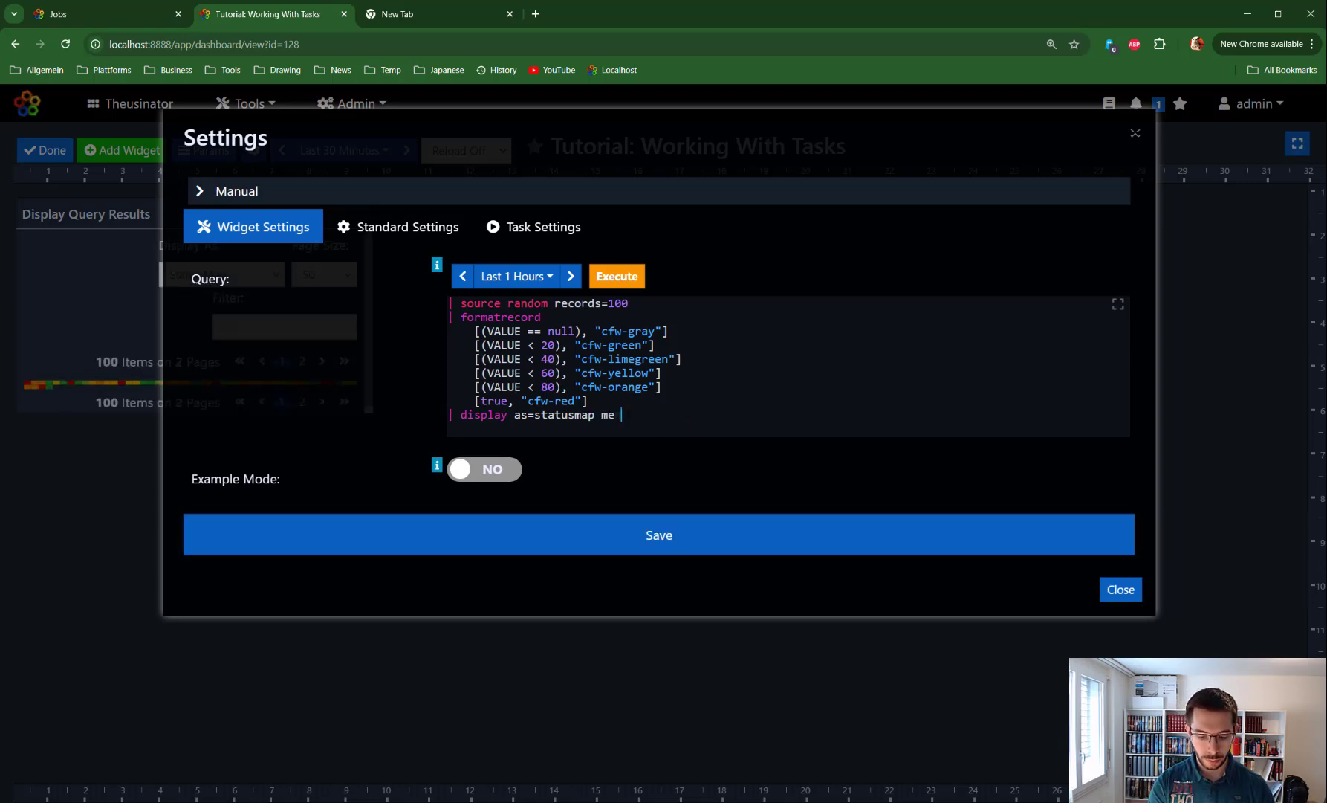
text(nu=flase)
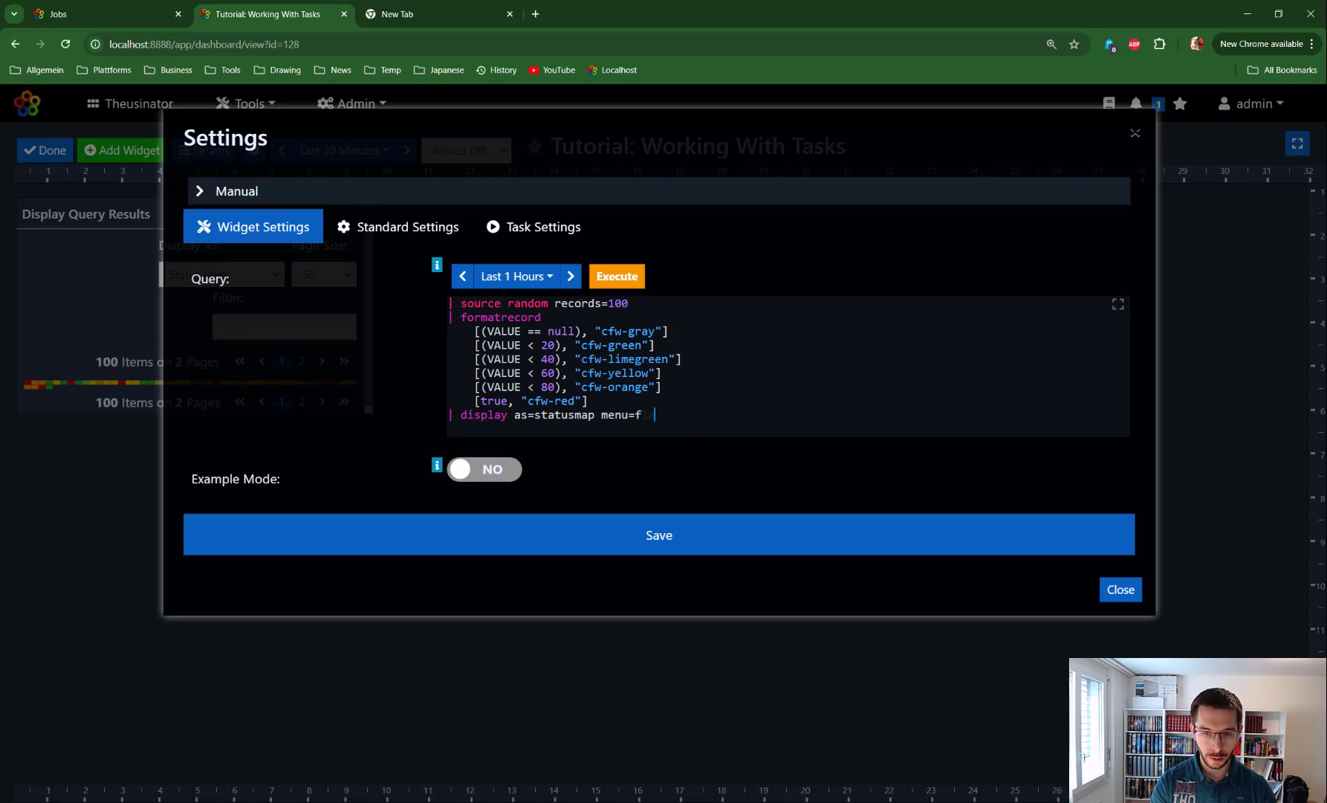
key(BackSpace)
key(BackSpace)
key(BackSpace)
key(BackSpace)
text(alse)
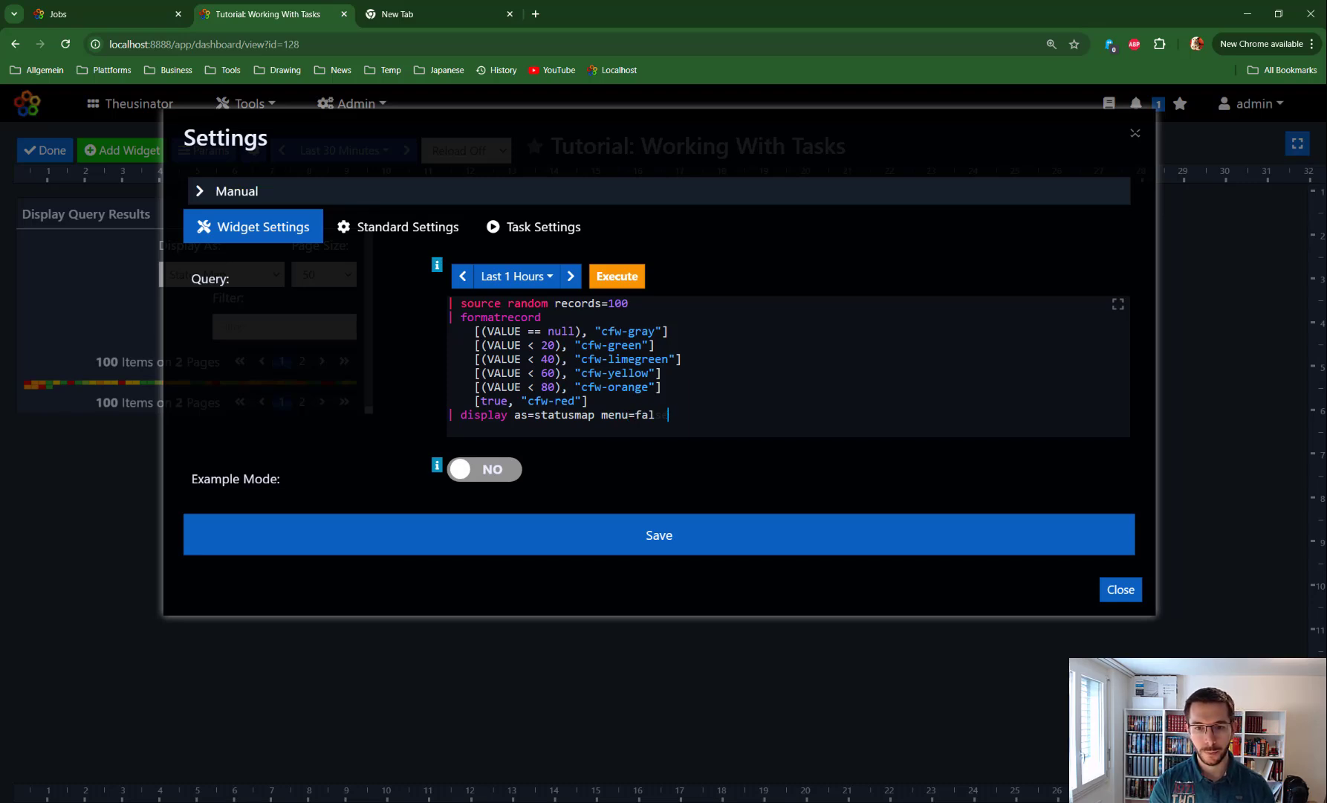
click(658, 522)
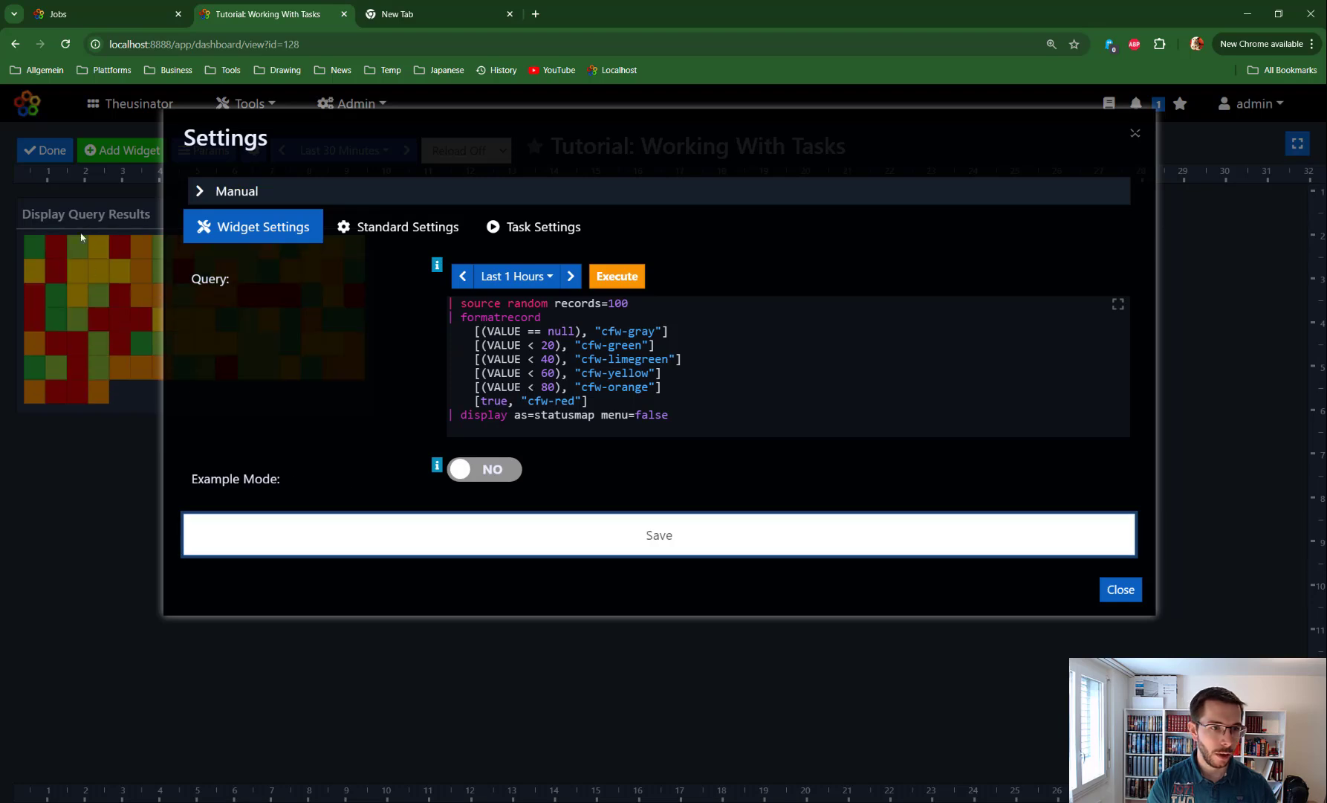
click(1135, 134)
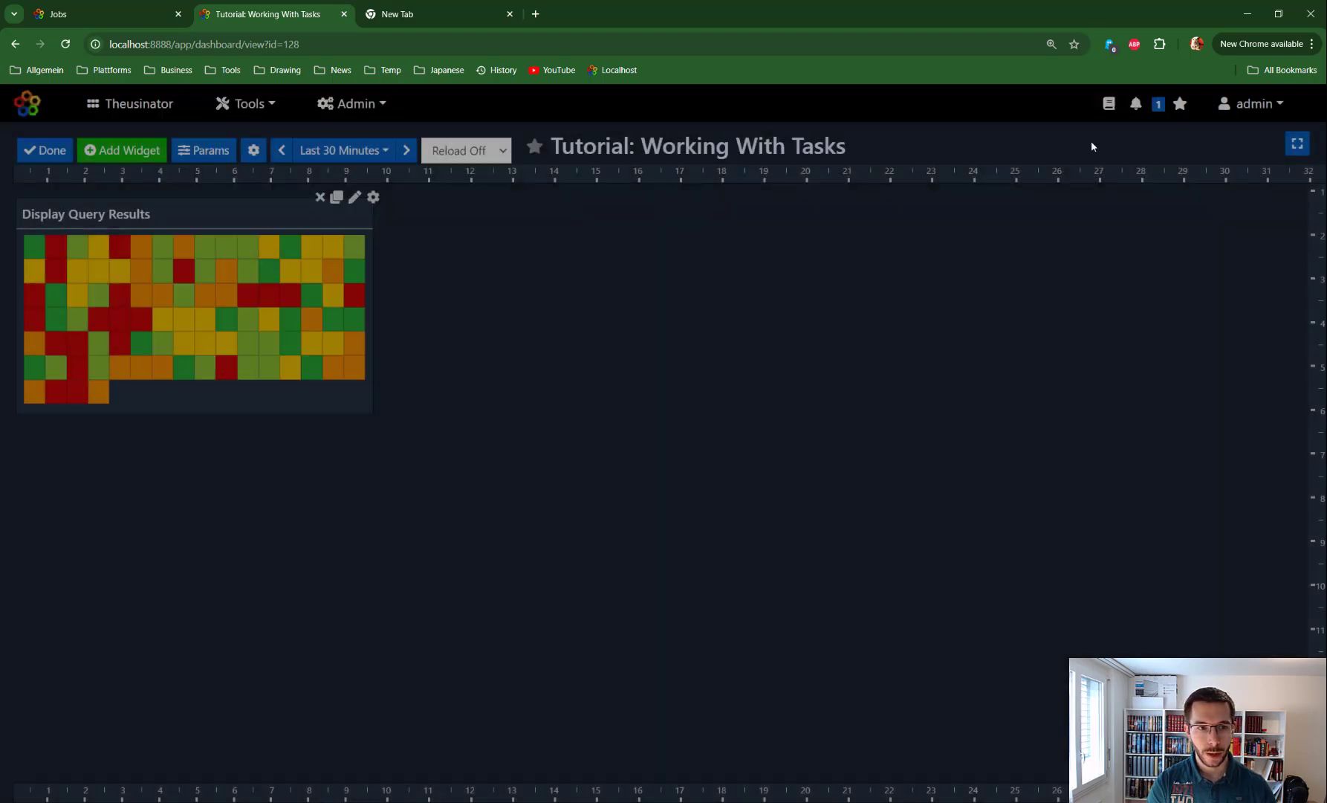
Move the Display Query Results widget across the dashboard and back to its original place.
drag(188, 216, 1040, 216)
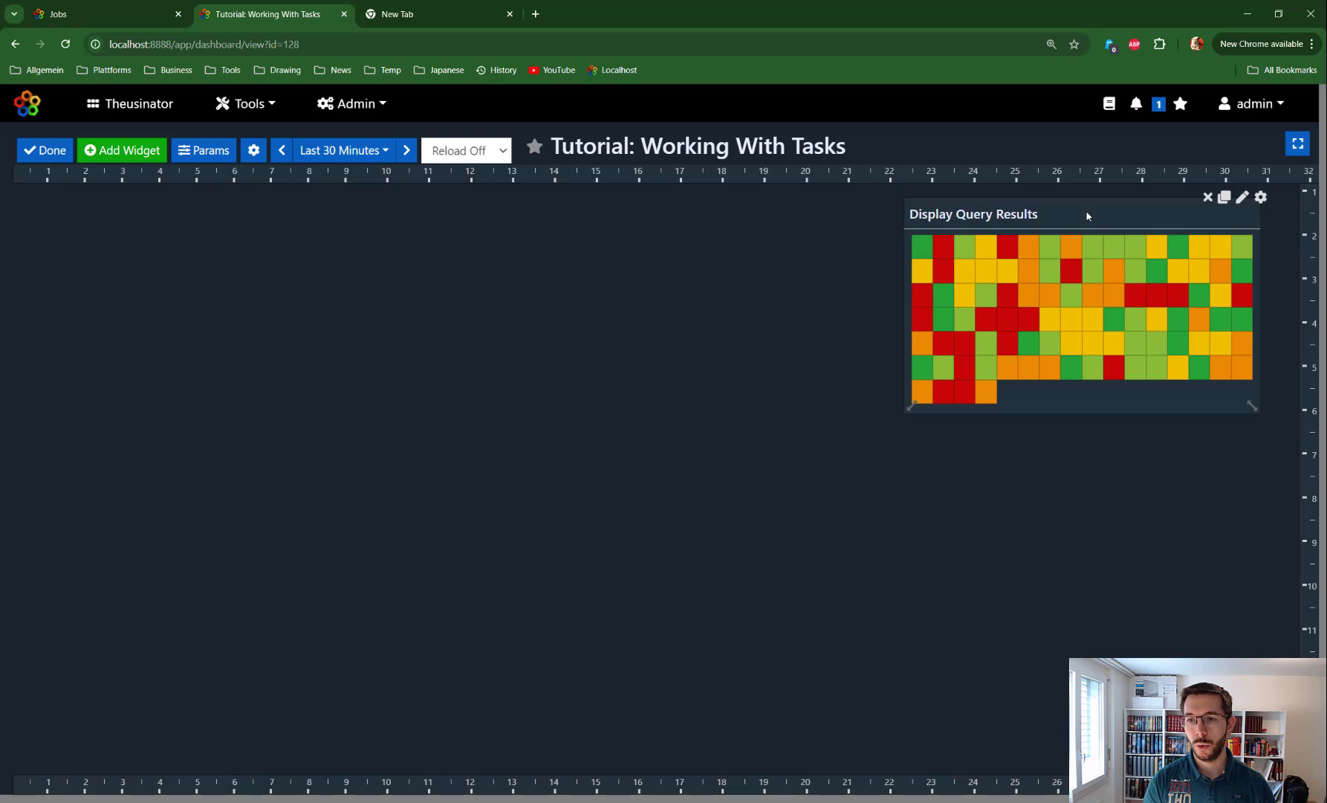
drag(1084, 214, 195, 204)
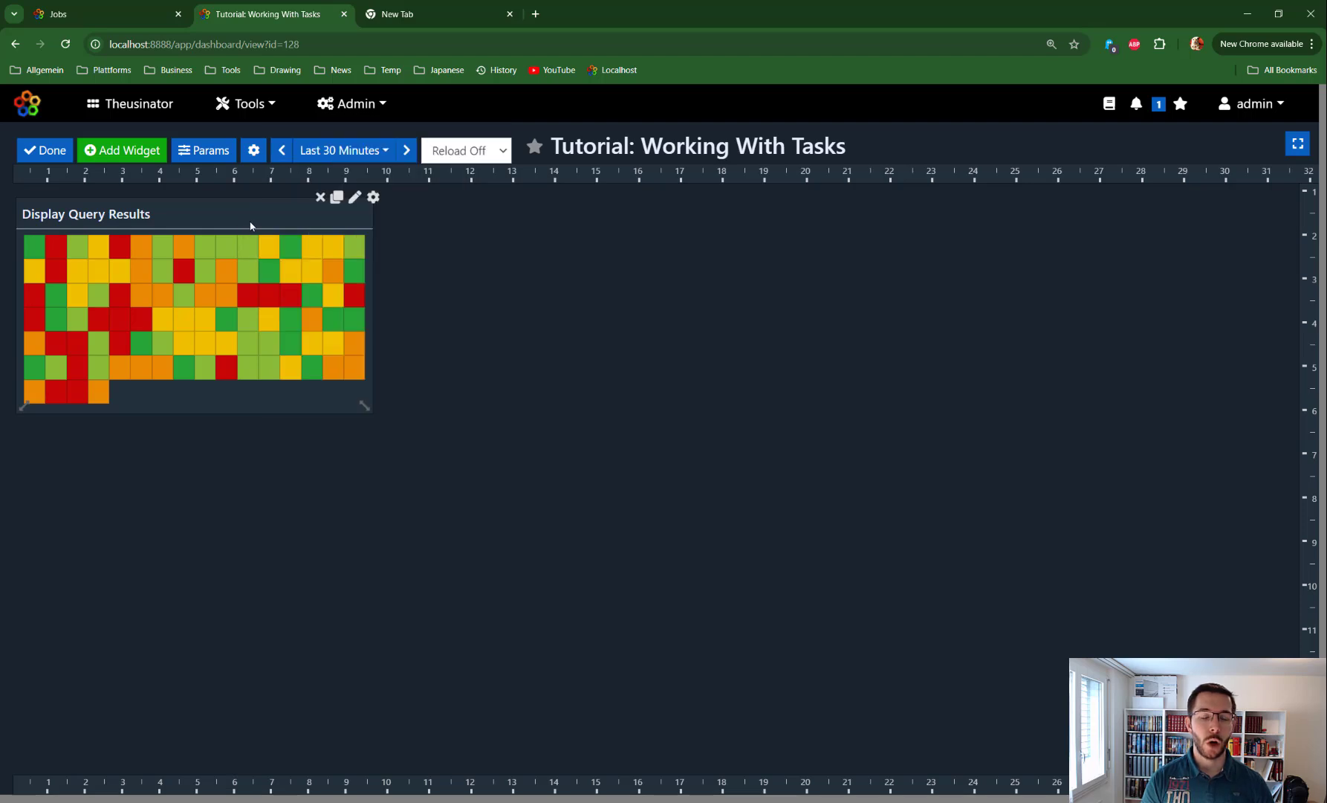
Open the Display Query Results widget's task settings and read the notice about creating a running task.
click(354, 199)
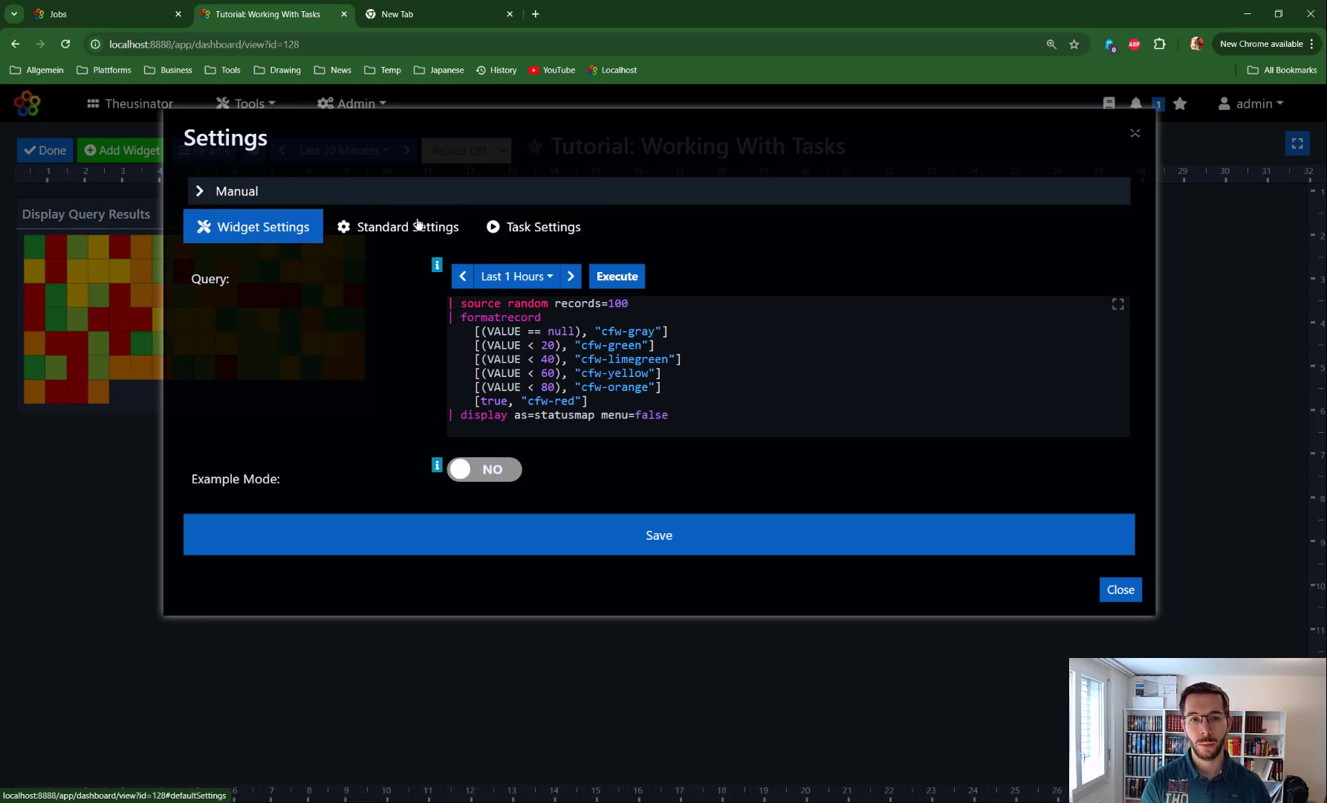
click(543, 228)
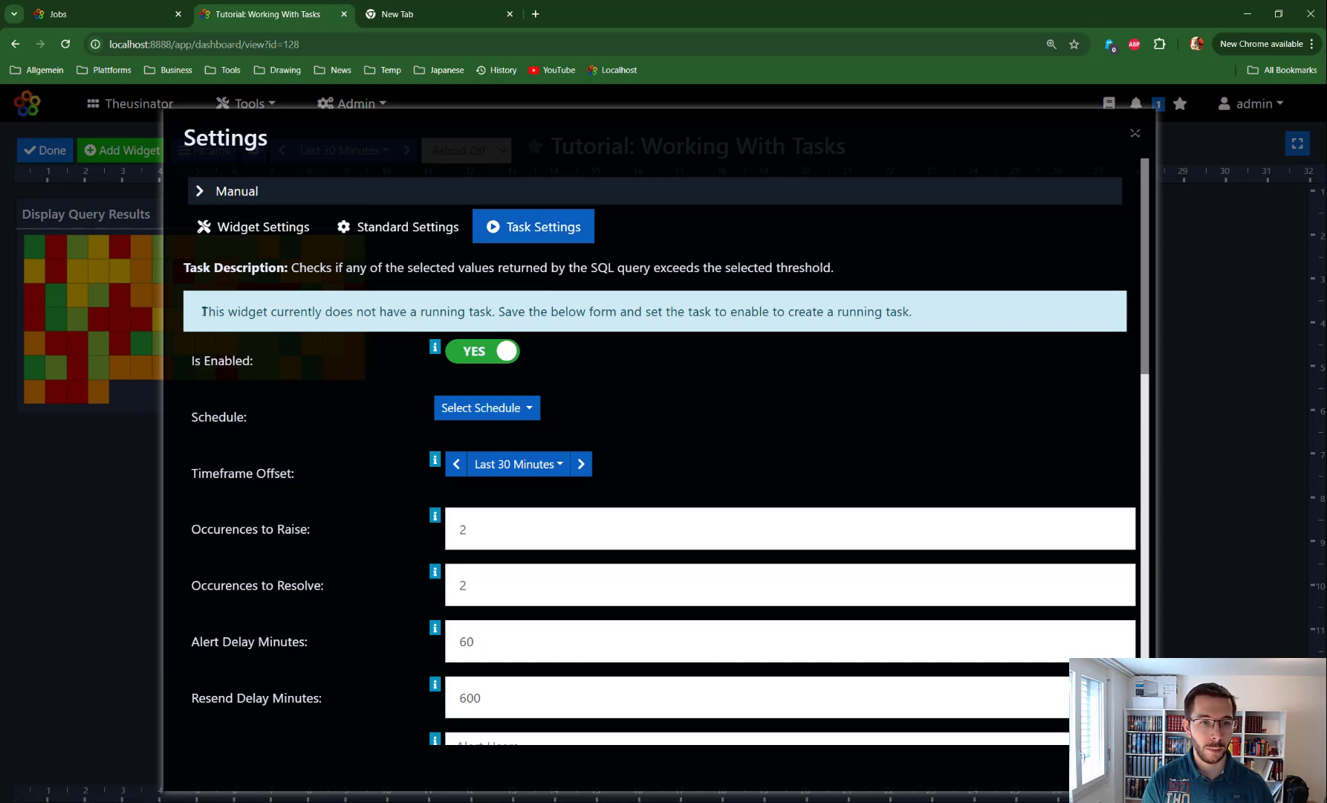
drag(203, 316, 551, 313)
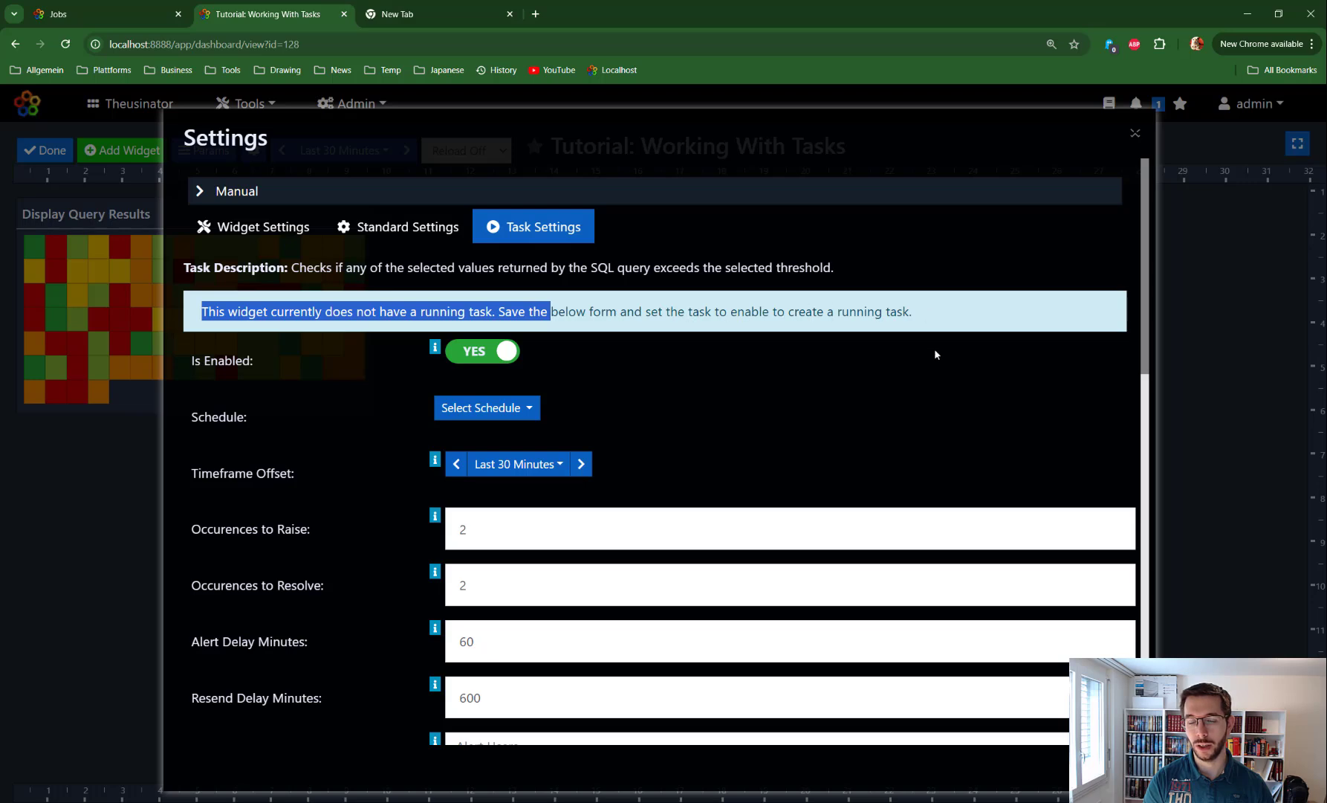
Schedule the task to run forever with the cron expression "0,15,30,45 * * ? * *" and confirm the schedule.
scroll(654, 382, down, 2)
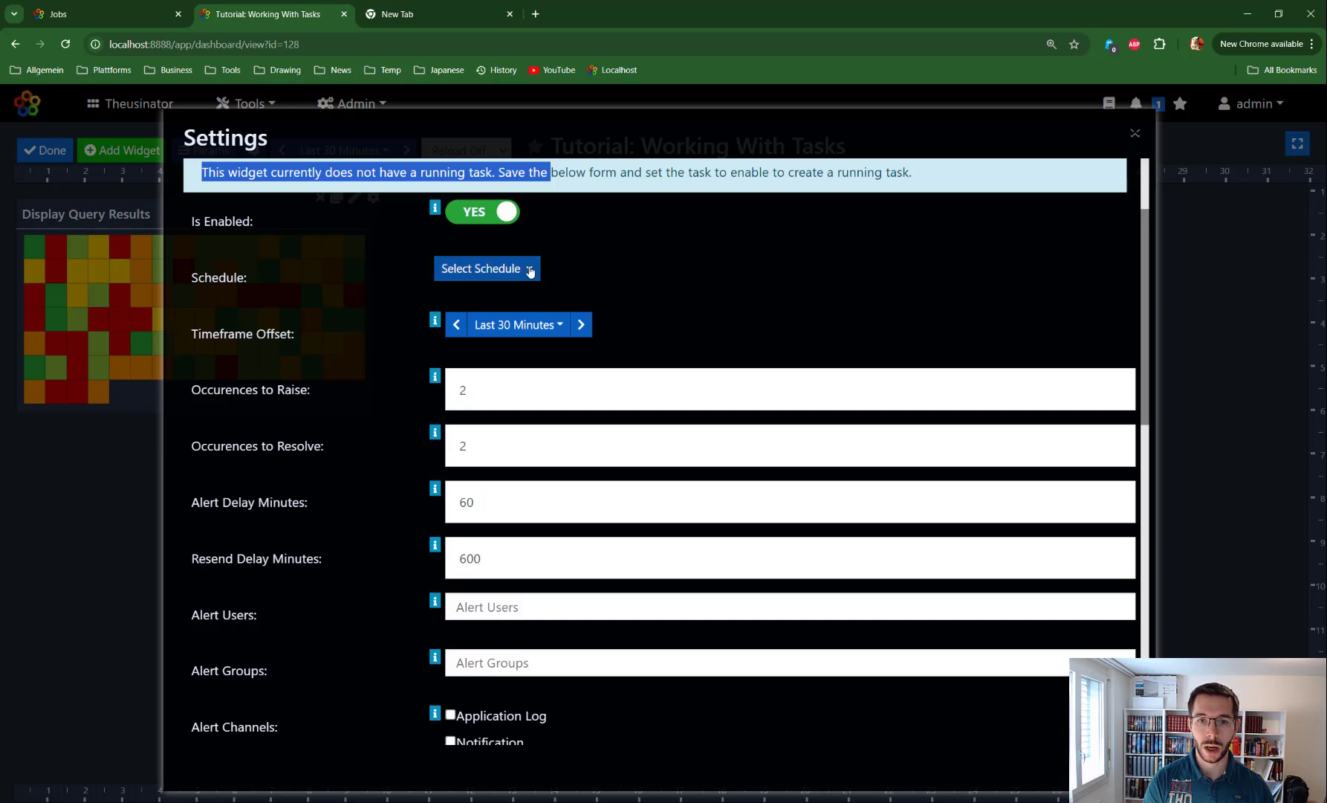
click(532, 269)
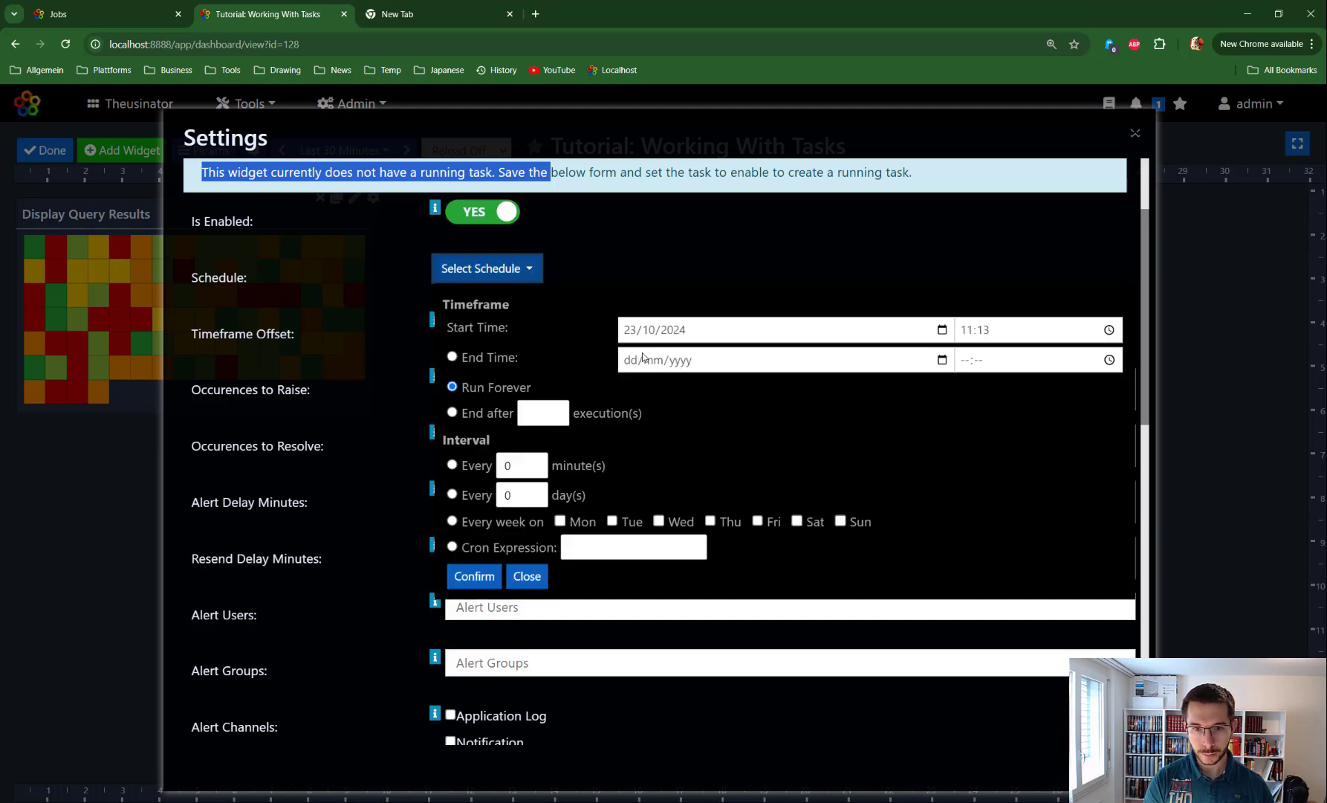
click(452, 548)
click(632, 548)
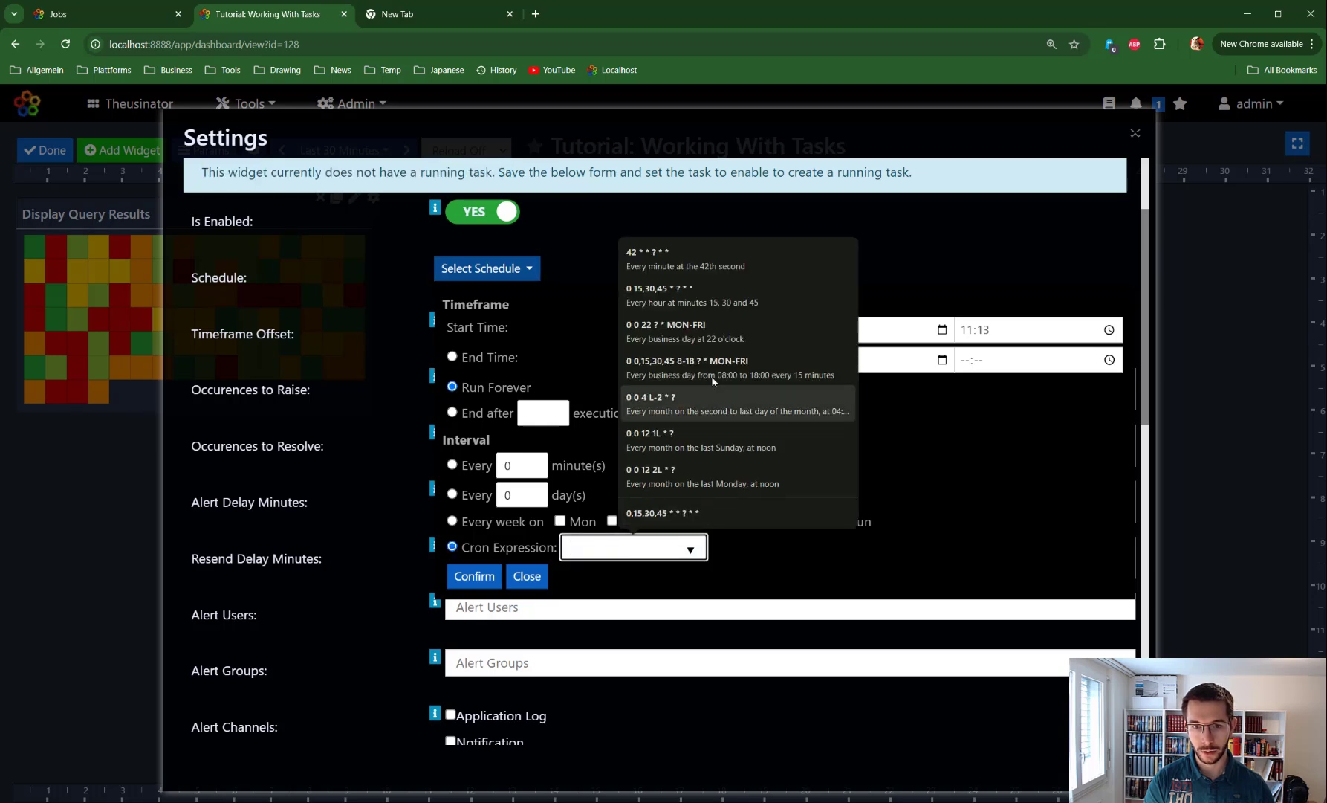
click(669, 296)
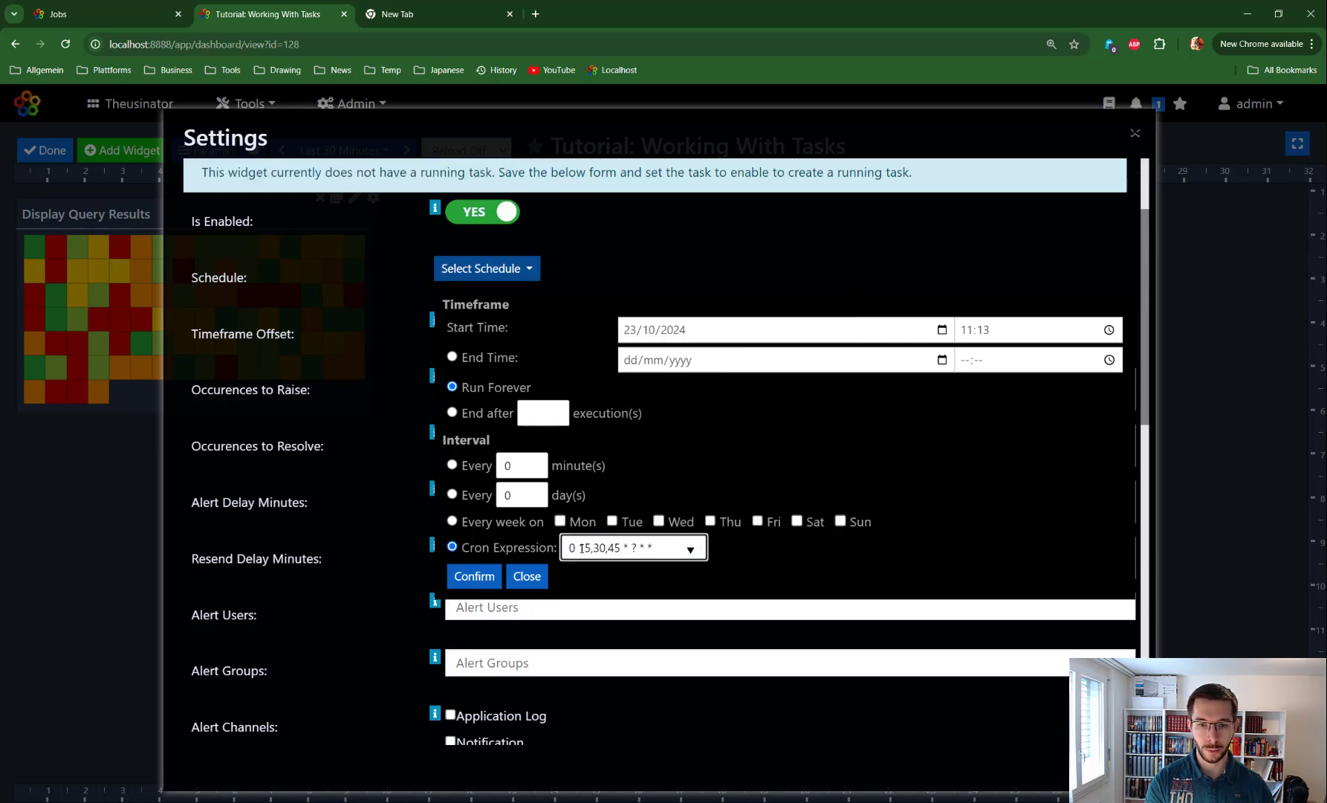
click(581, 548)
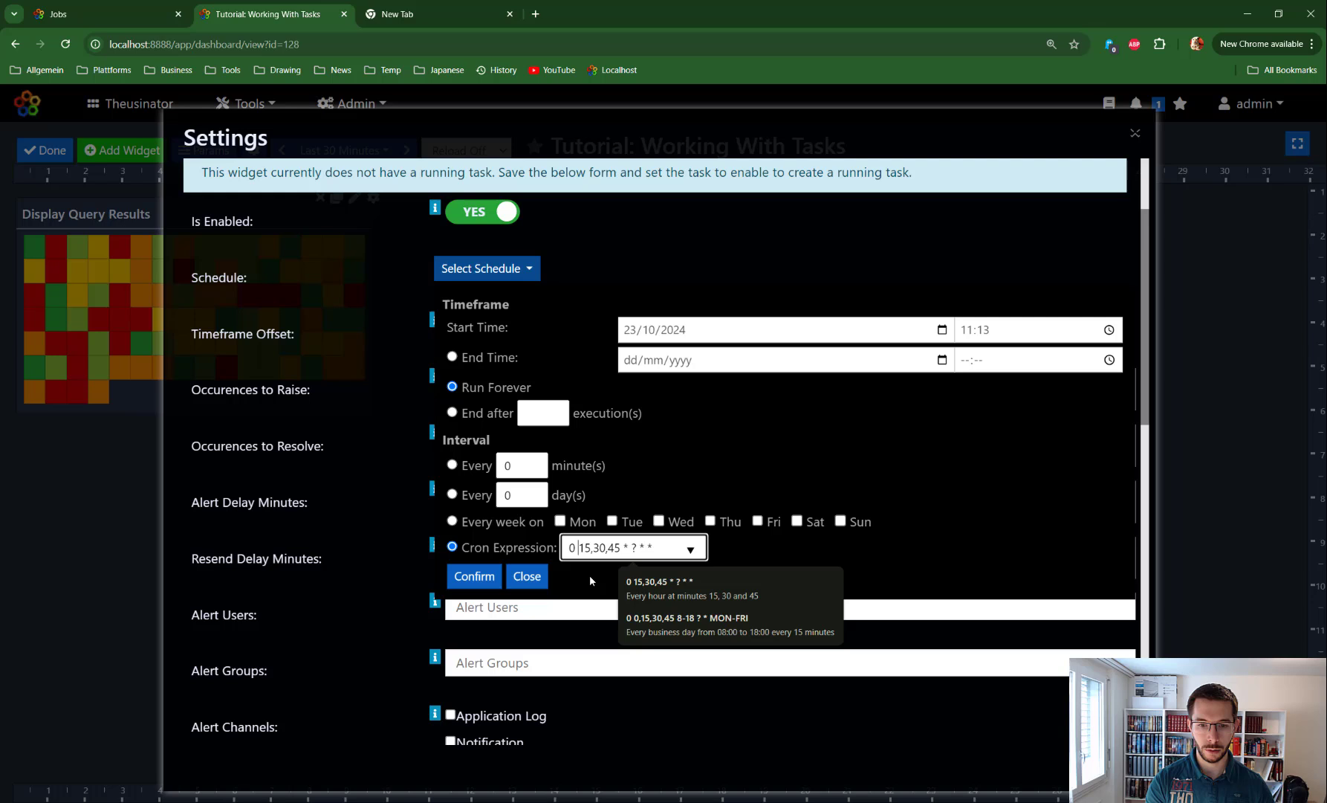
click(623, 548)
text(*)
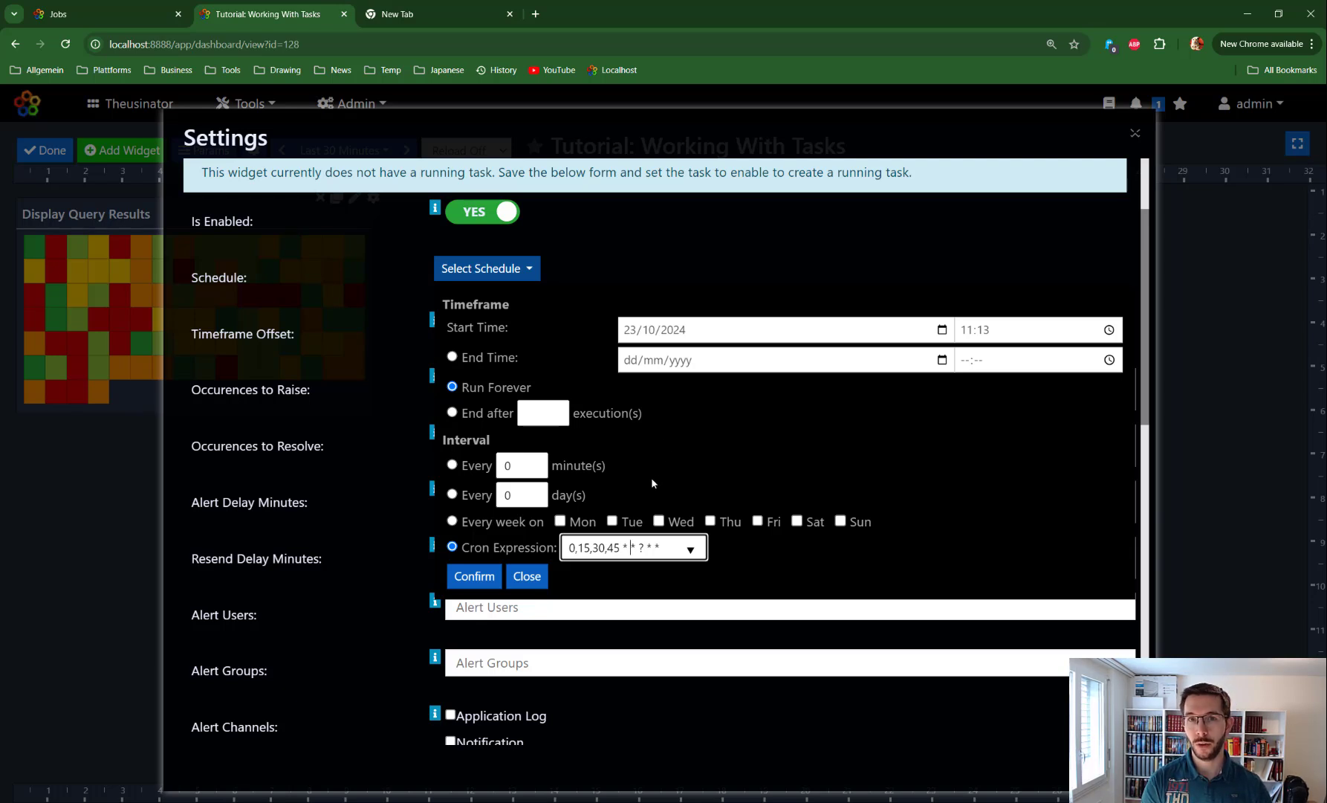
scroll(561, 449, down, 1)
scroll(561, 449, down, 1)
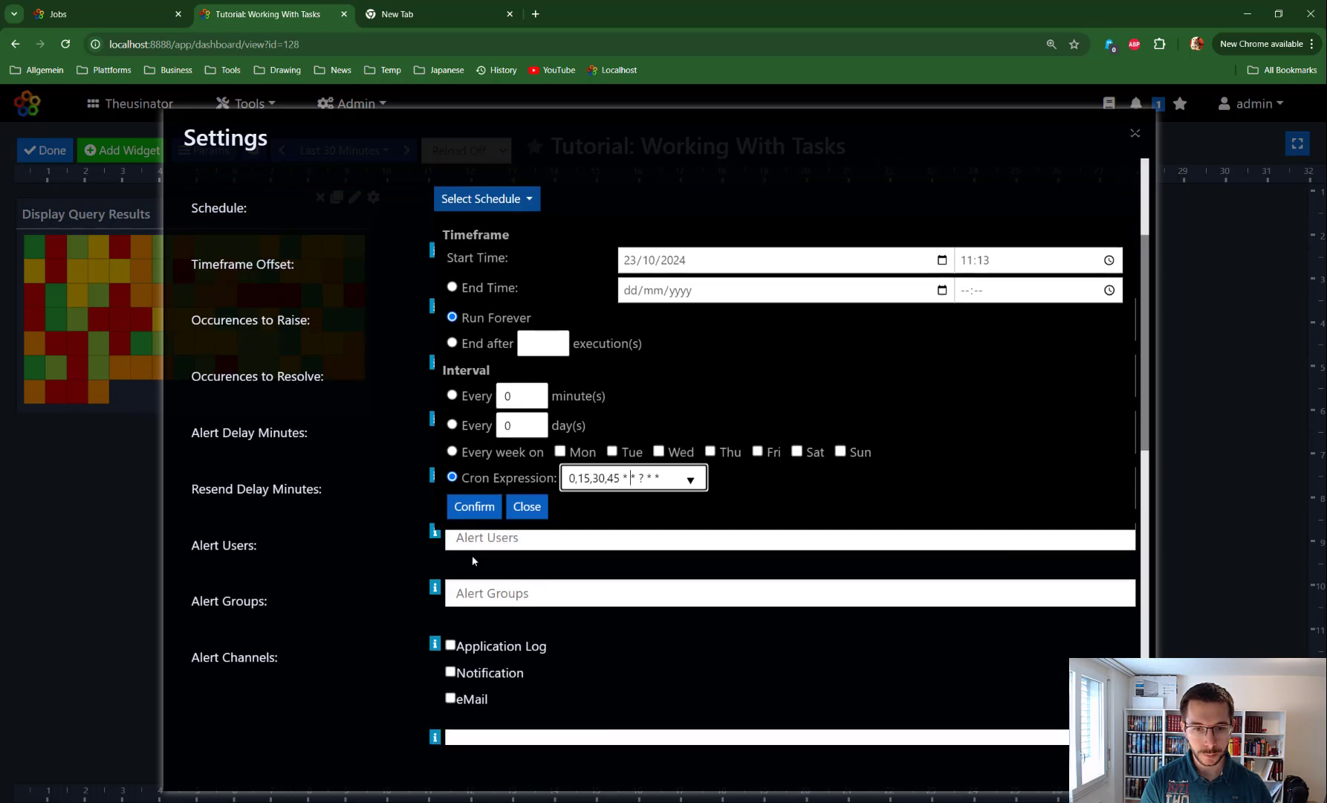
click(474, 507)
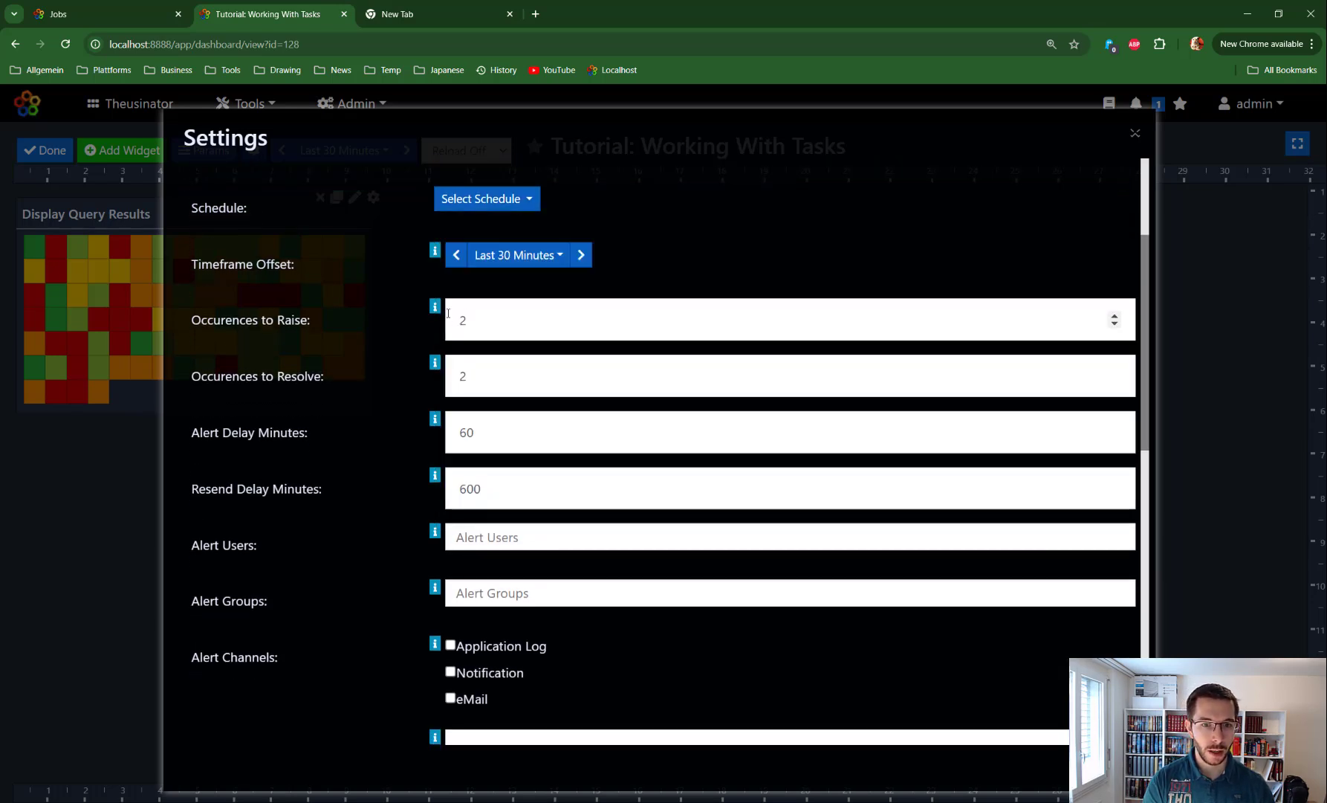
Check the help for Occurences to Raise and set the task's Value Field to VALUE.
mouse_move(435, 310)
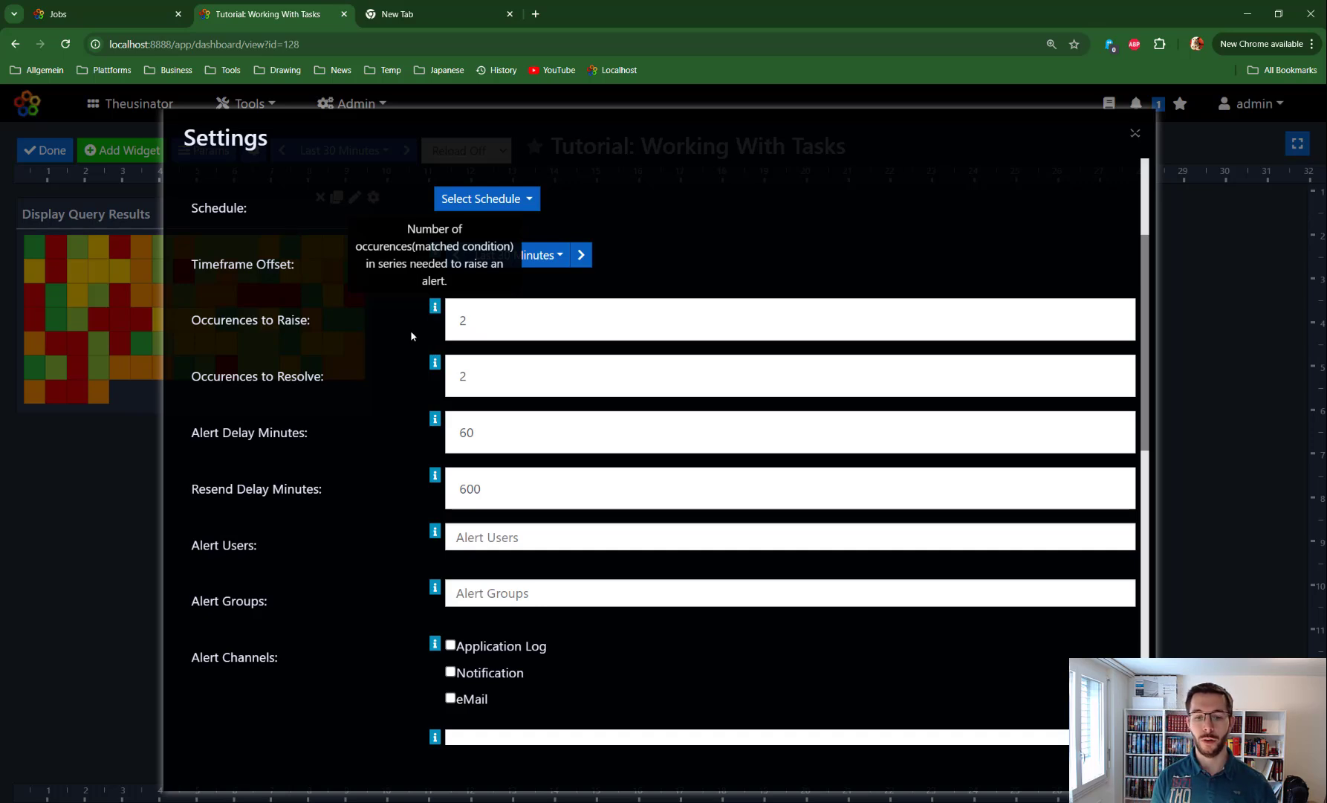
scroll(408, 417, down, 6)
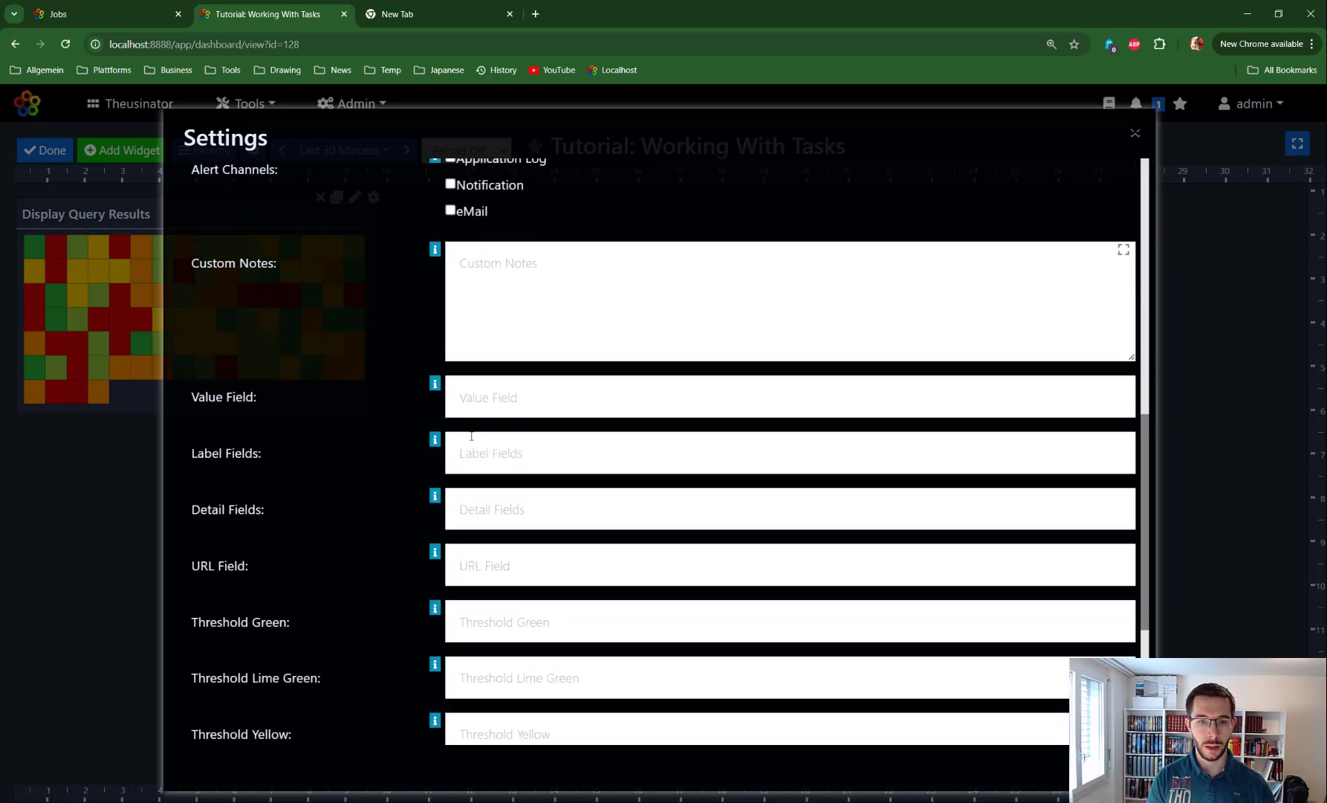
click(472, 399)
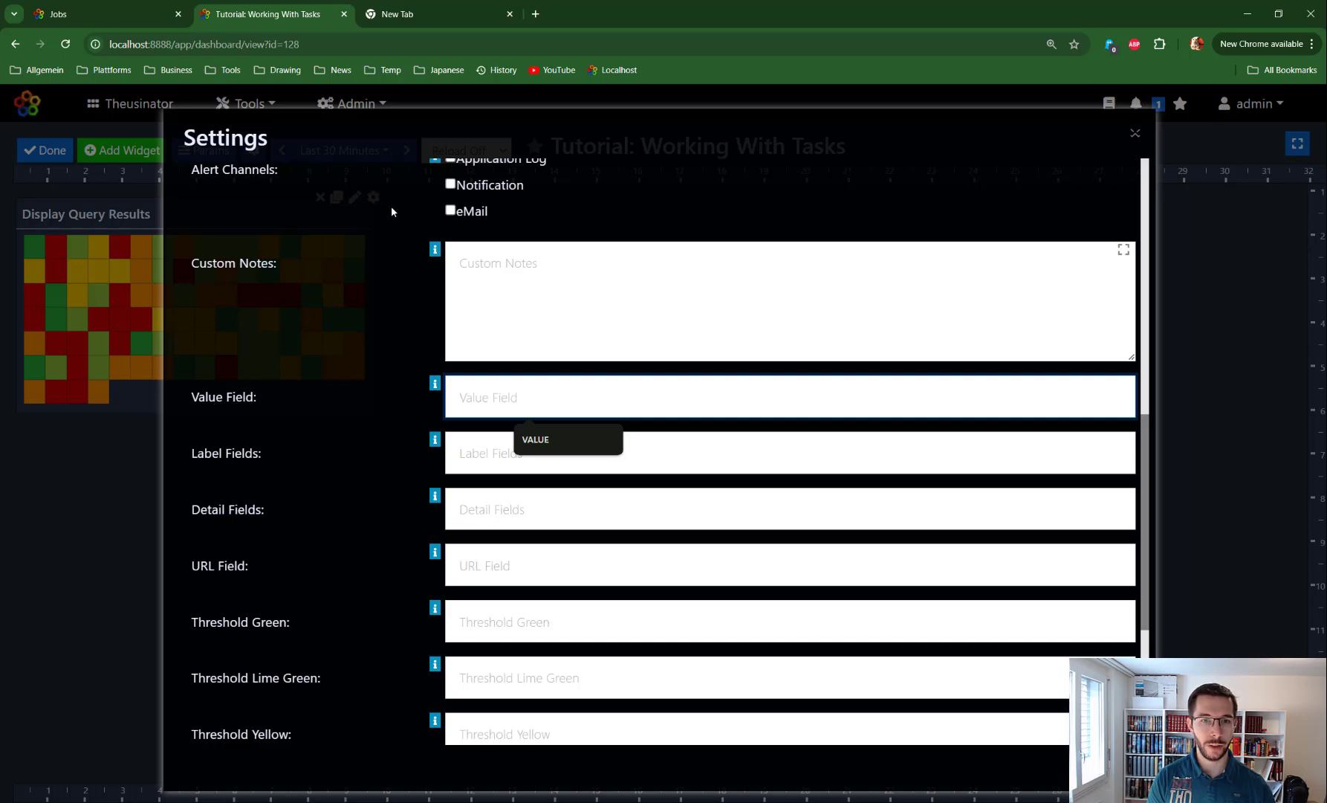
scroll(460, 313, up, 9)
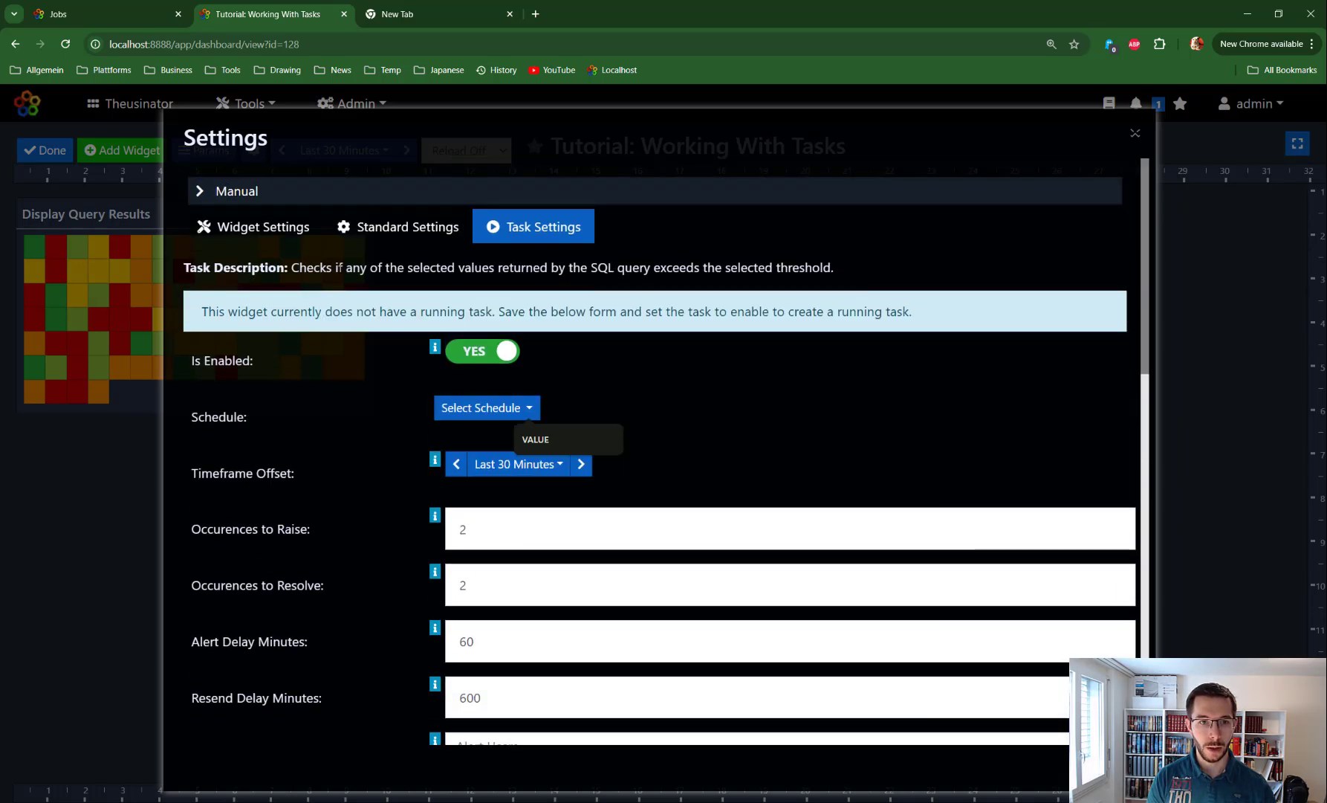
scroll(456, 437, down, 10)
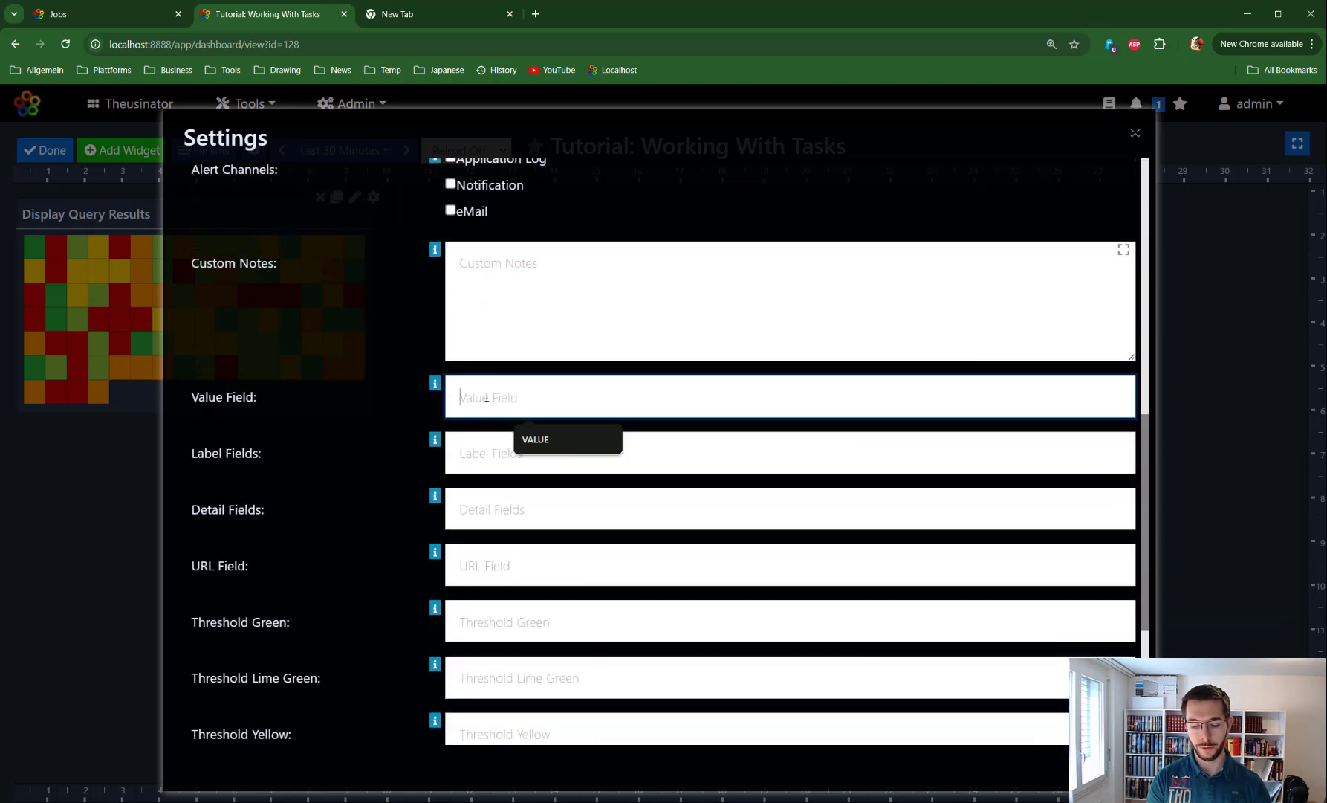
text(VALUE)
Set the task's Threshold Green to 0 and Threshold Red to 90, leaving the thresholds between them blank.
scroll(437, 442, down, 1)
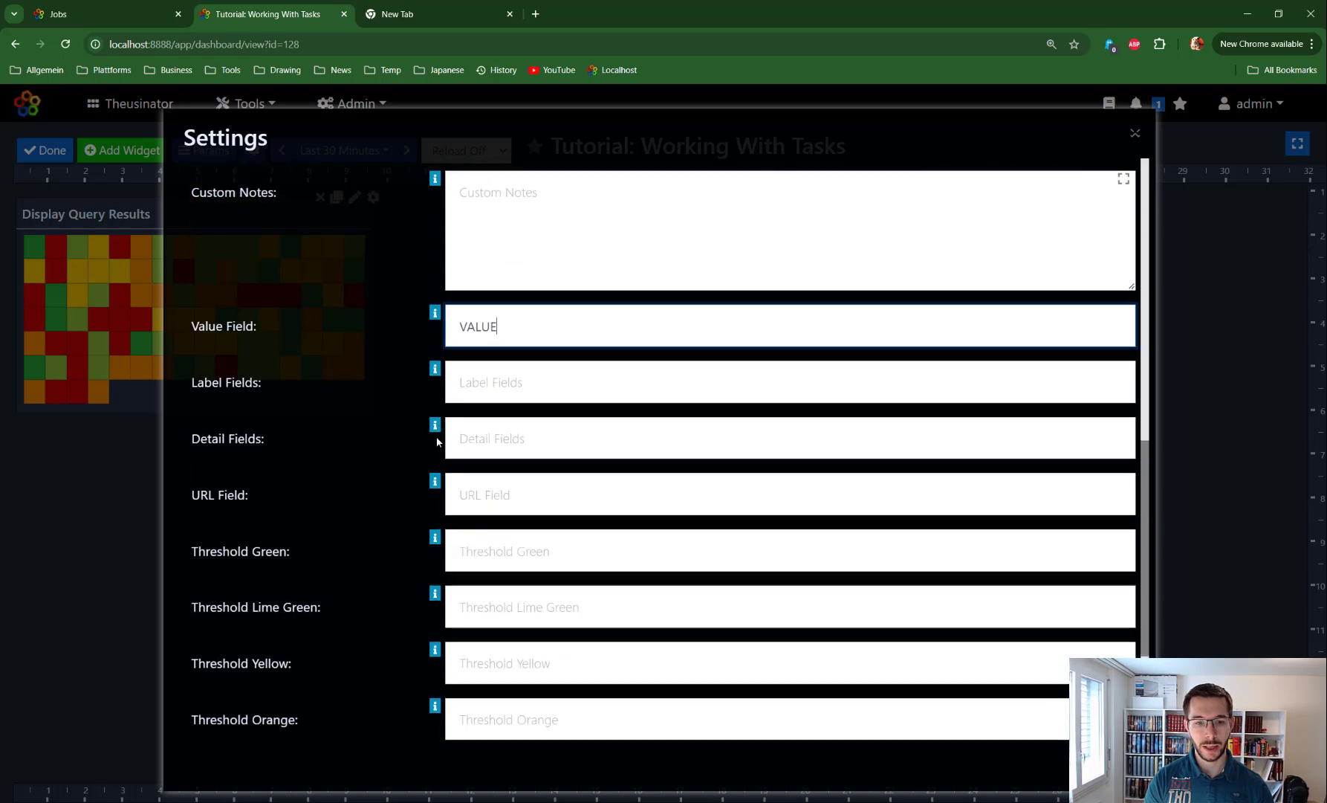
scroll(437, 441, down, 1)
click(505, 483)
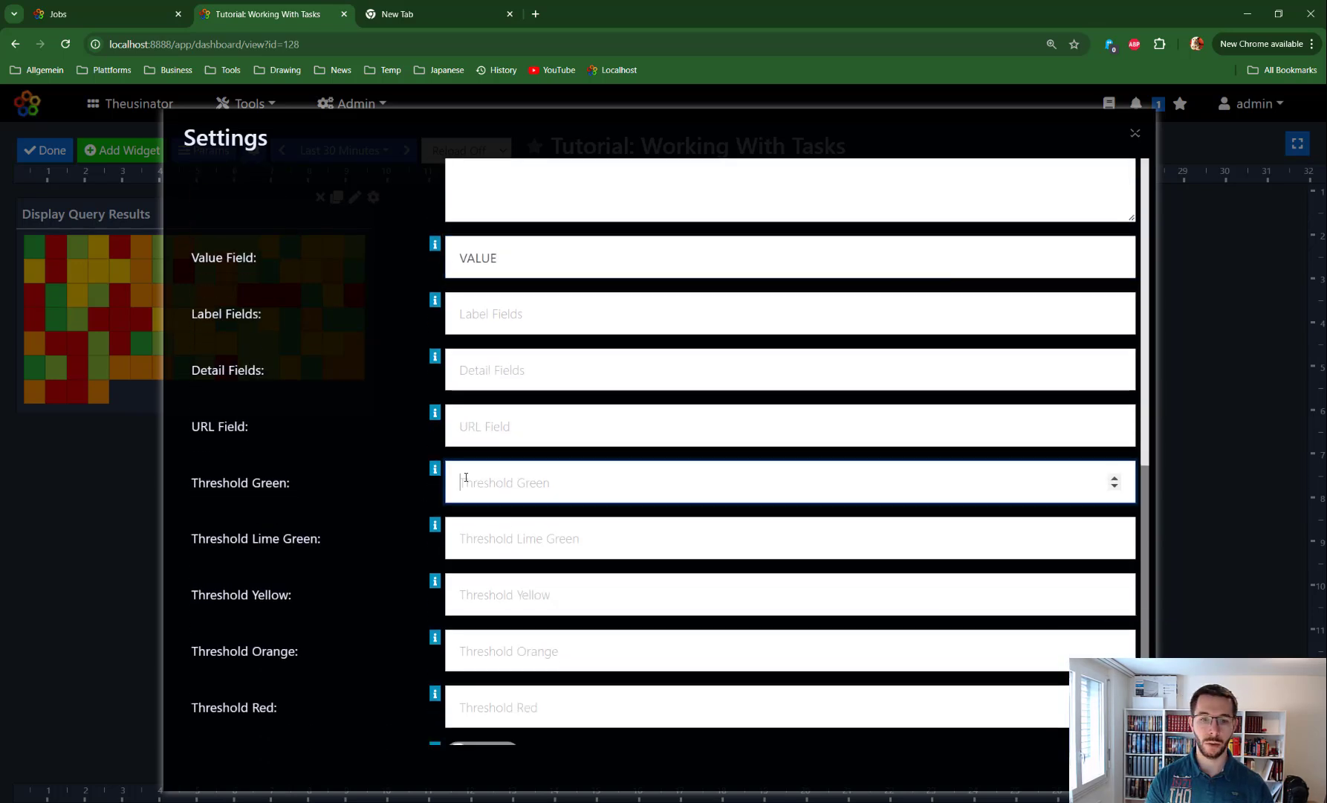
text(0)
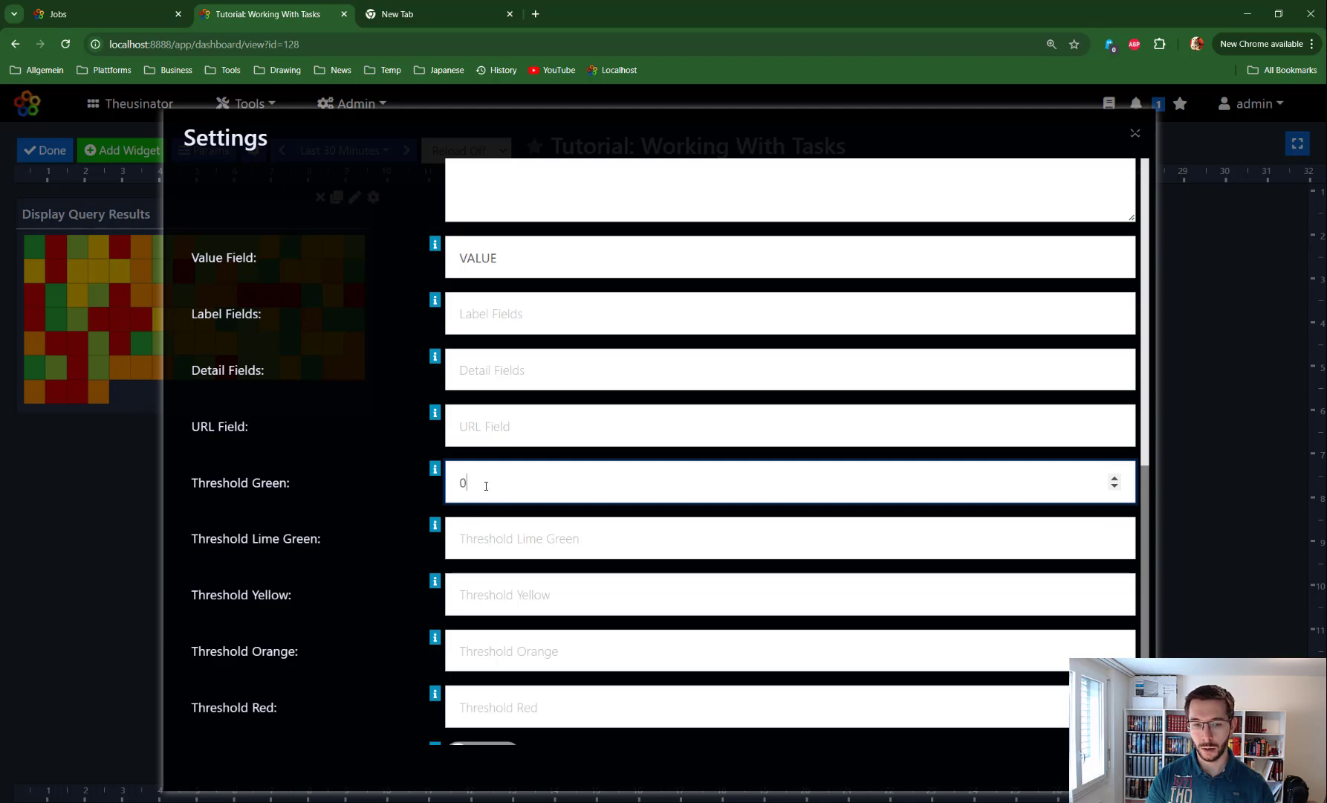
scroll(468, 520, down, 2)
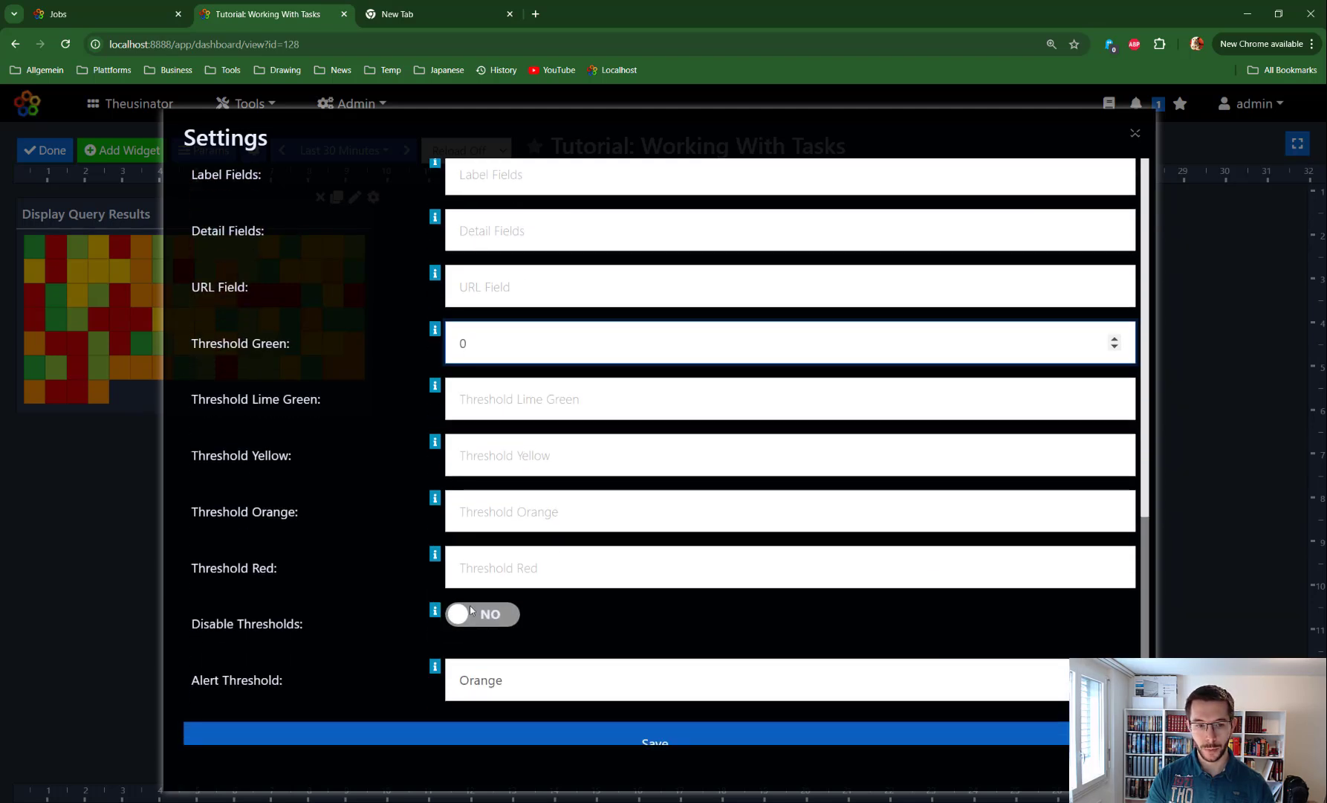
click(559, 584)
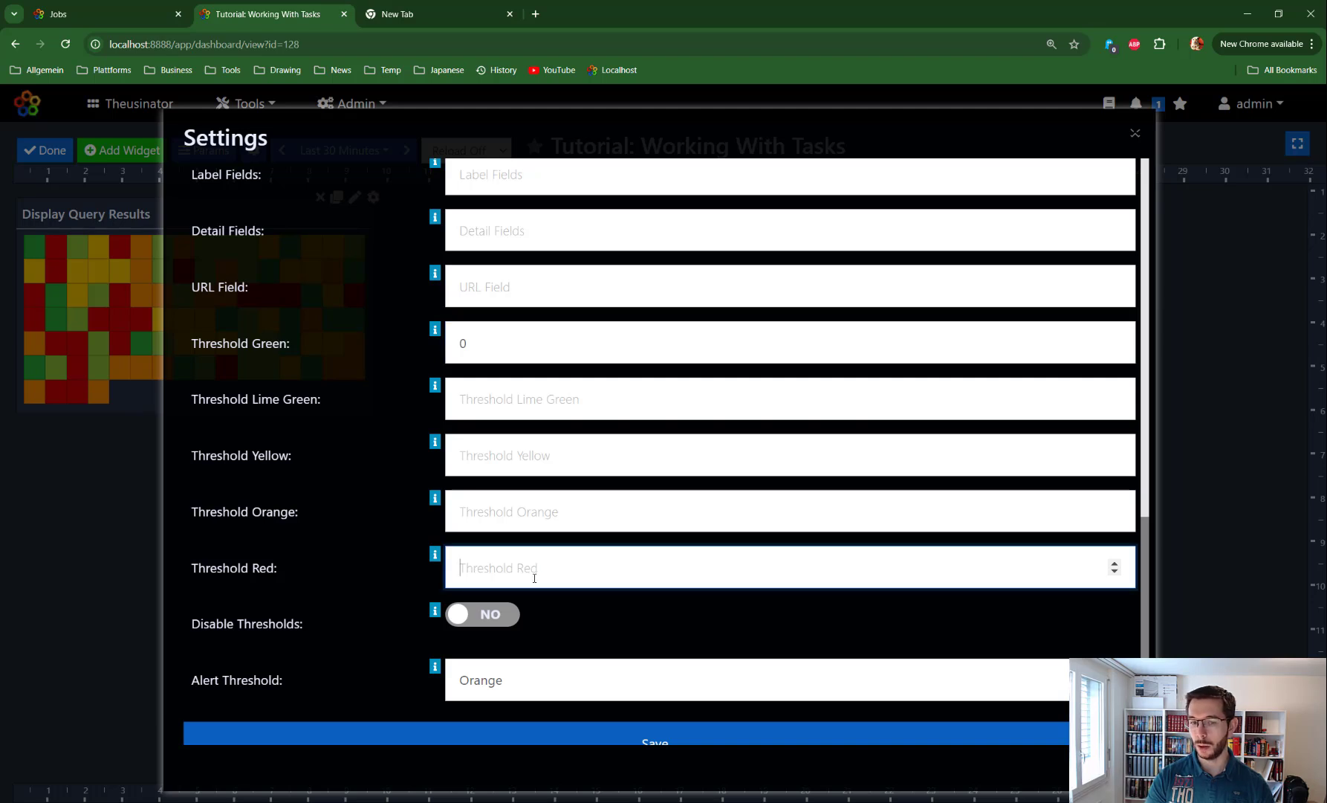
text(90)
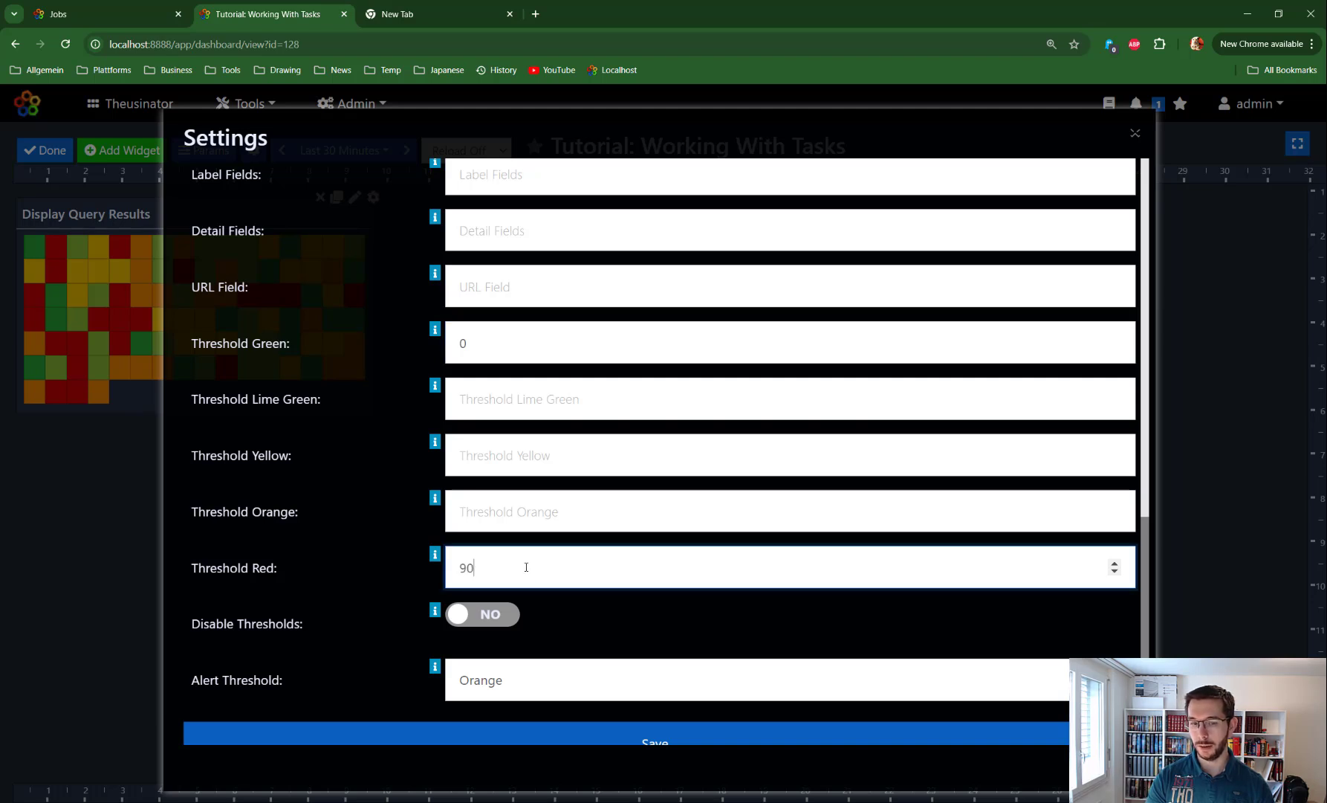
click(496, 513)
click(488, 455)
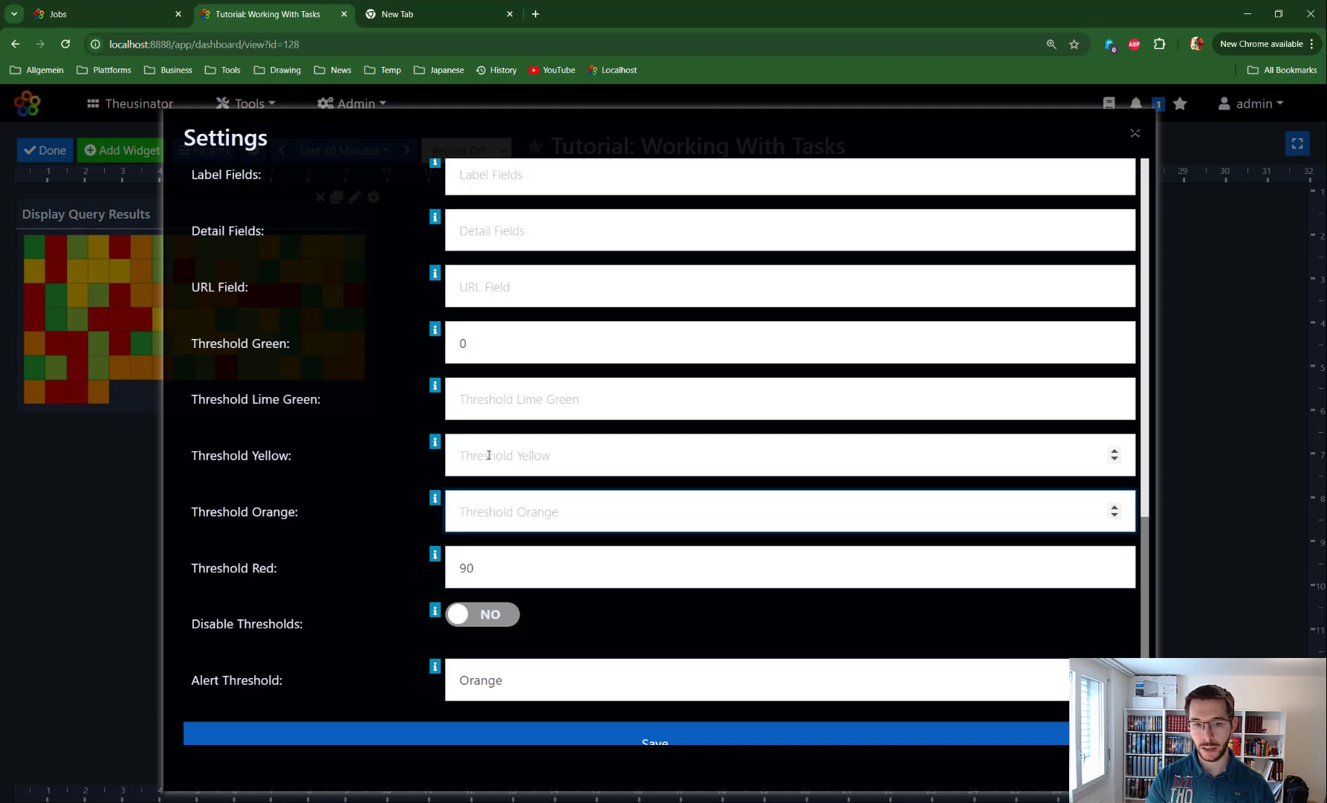
click(497, 392)
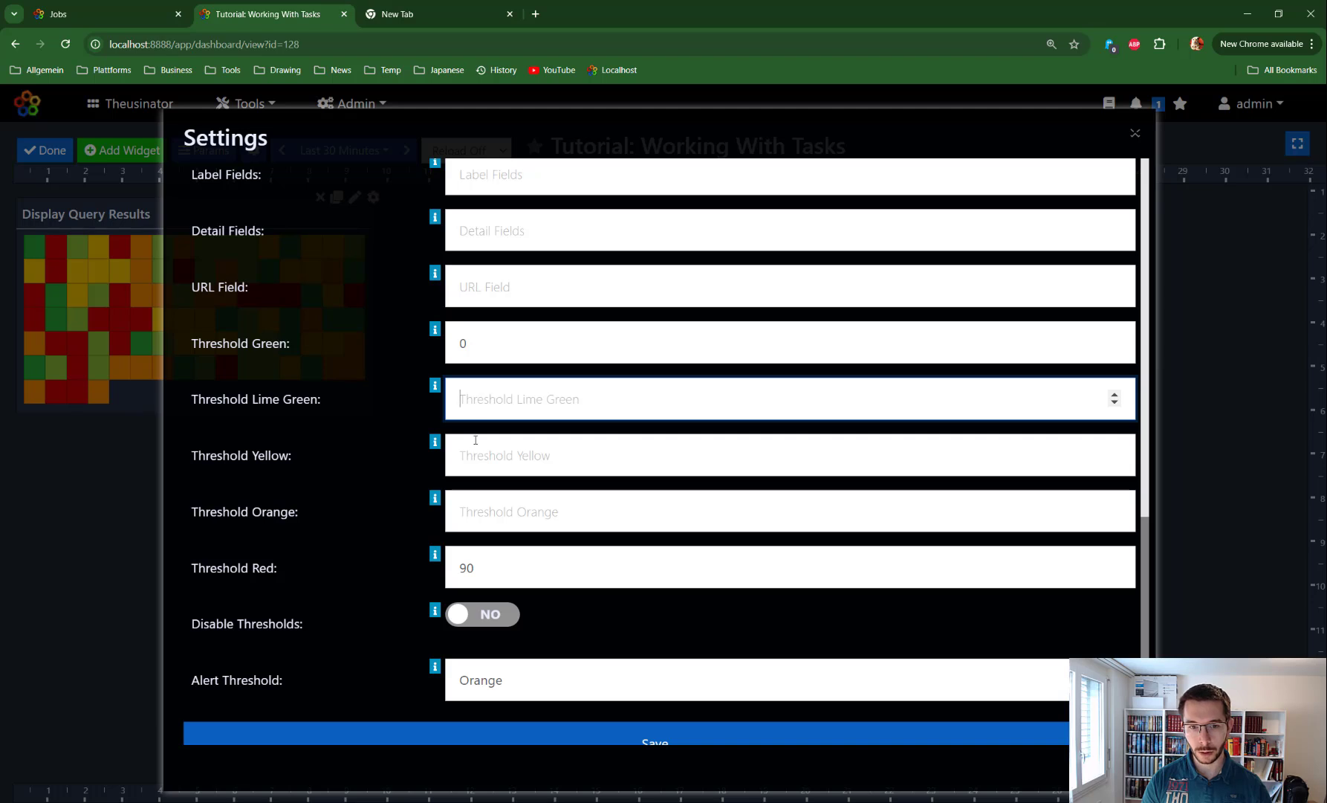
Set the task's Alert Threshold to Red.
scroll(394, 487, down, 1)
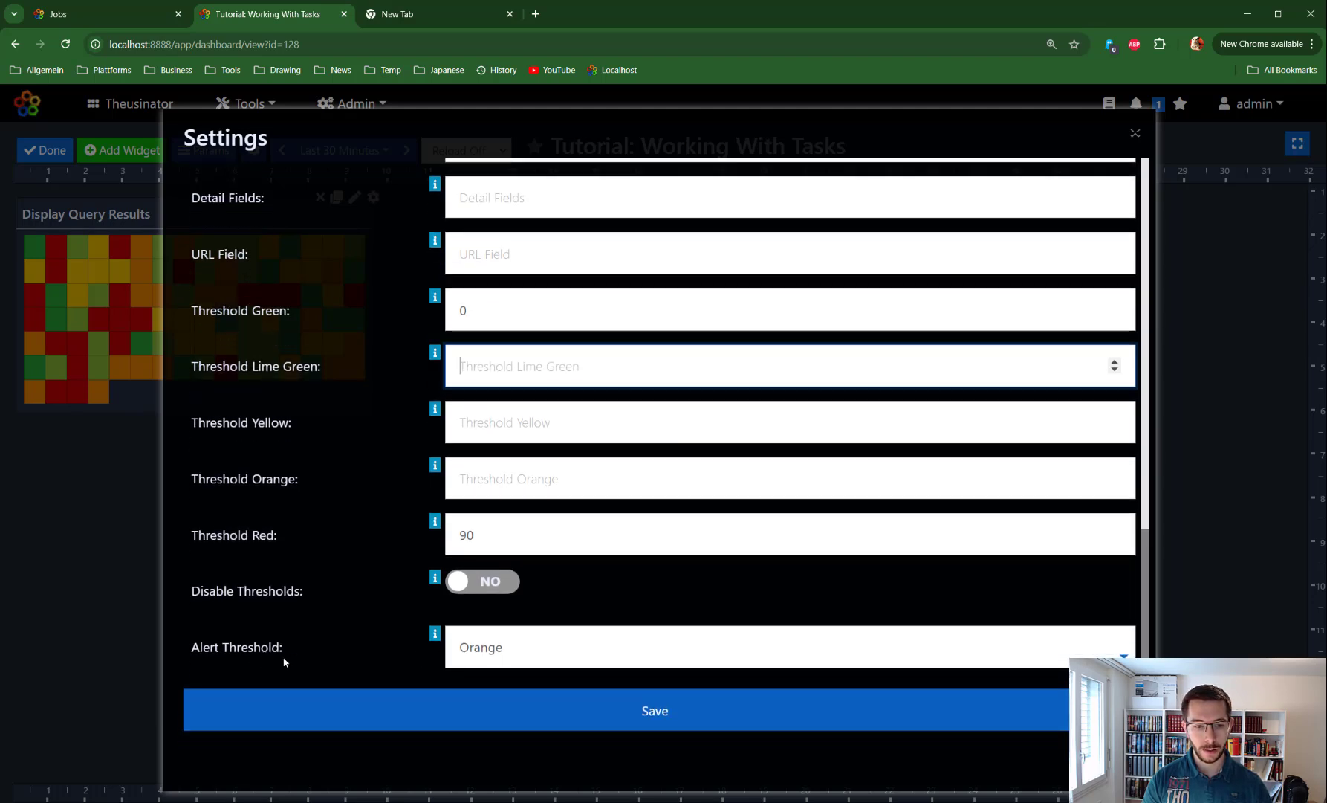
click(500, 652)
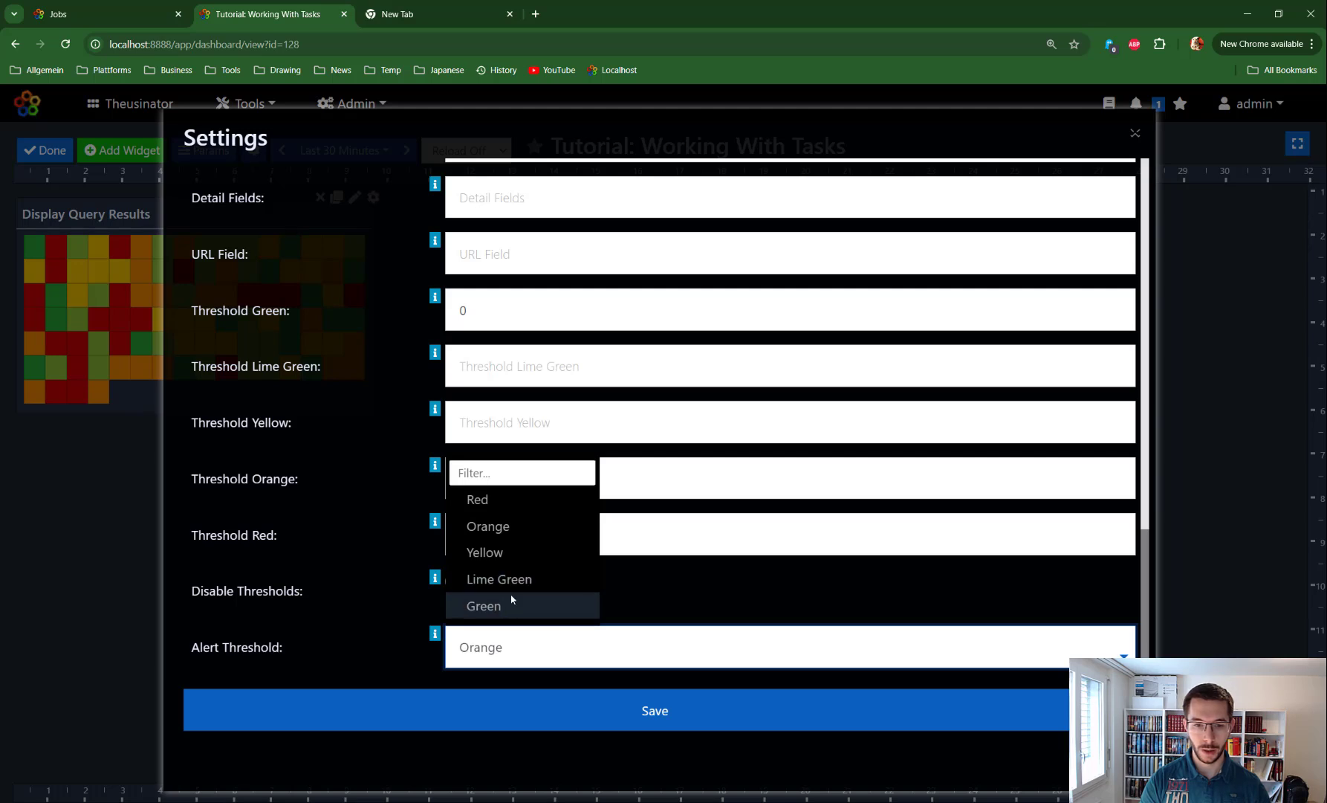
key(Up)
key(Up)
key(Up)
key(Up)
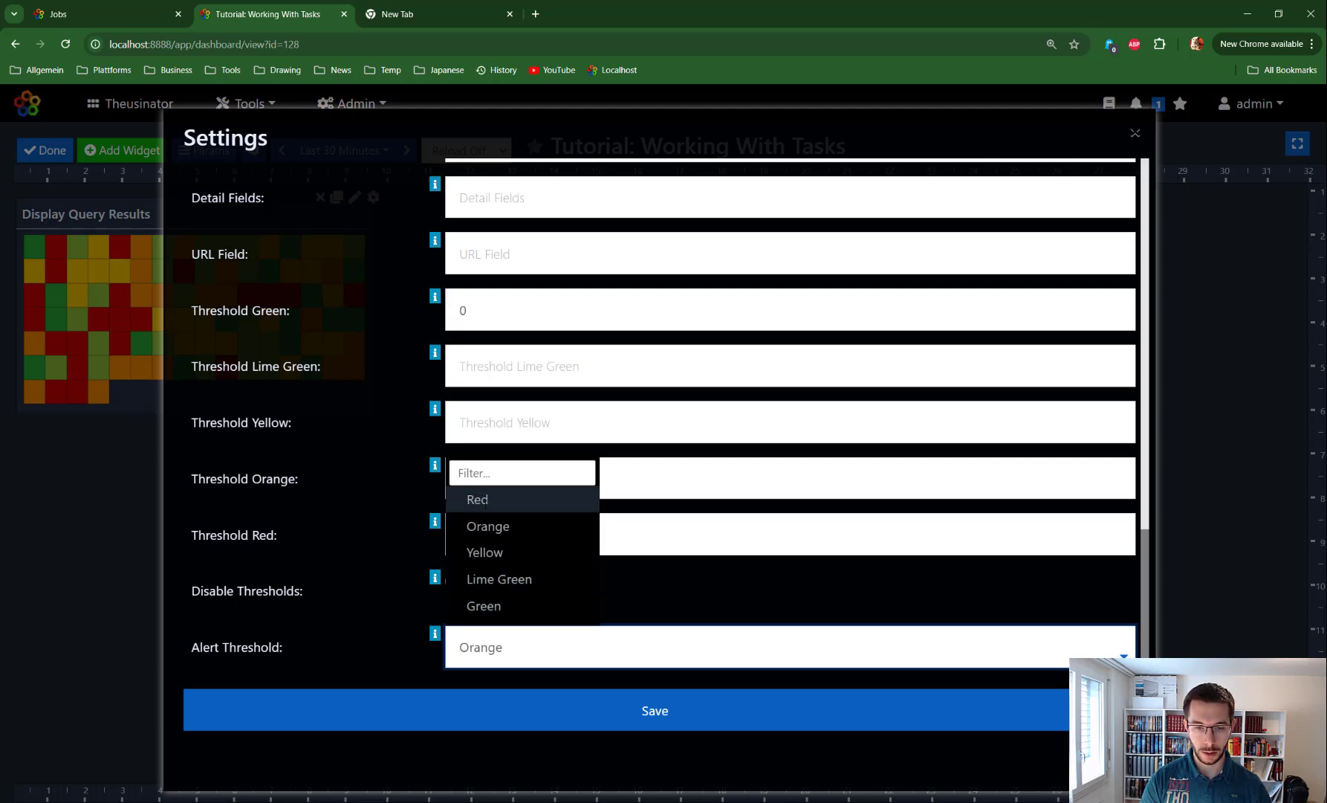
key(Return)
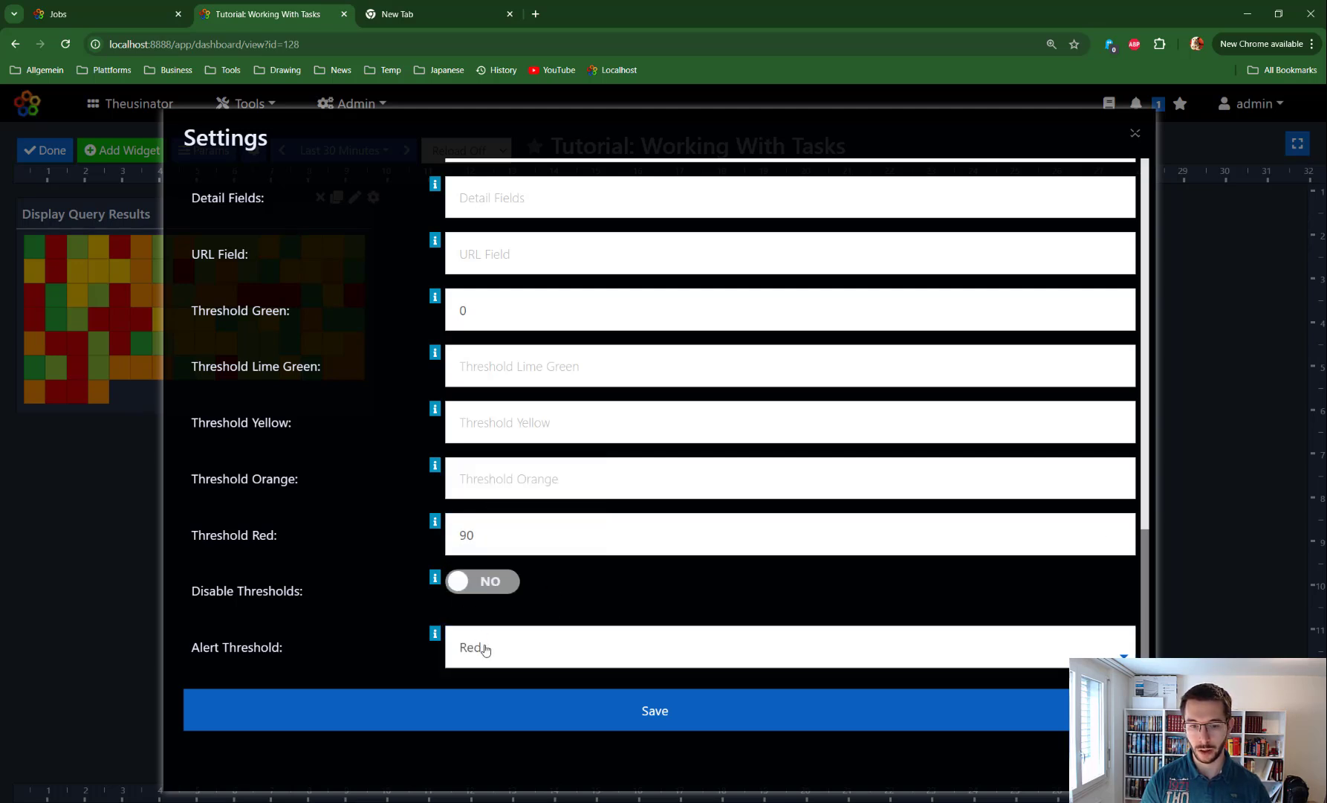
Add the admin account to the Alert Users and EditorGroup to the Alert Groups.
scroll(514, 423, up, 8)
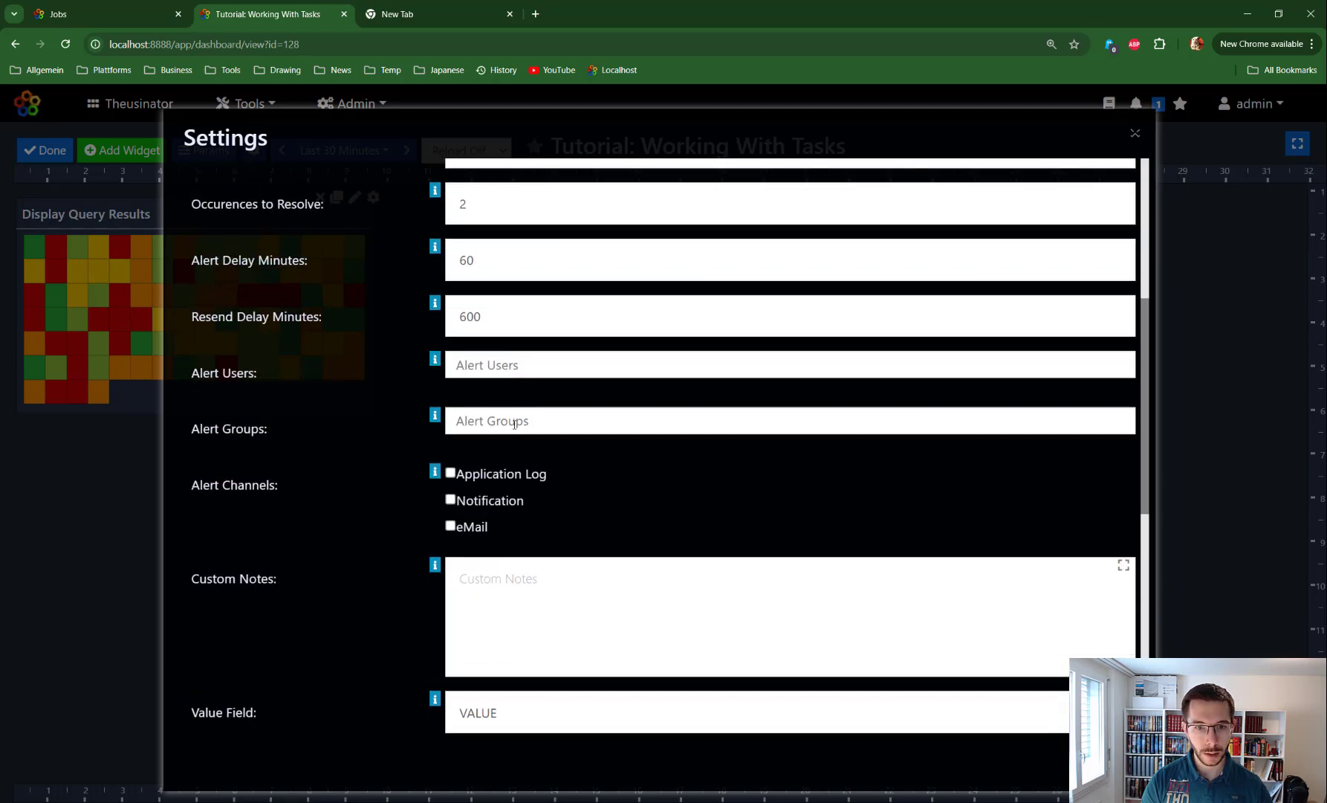
click(479, 368)
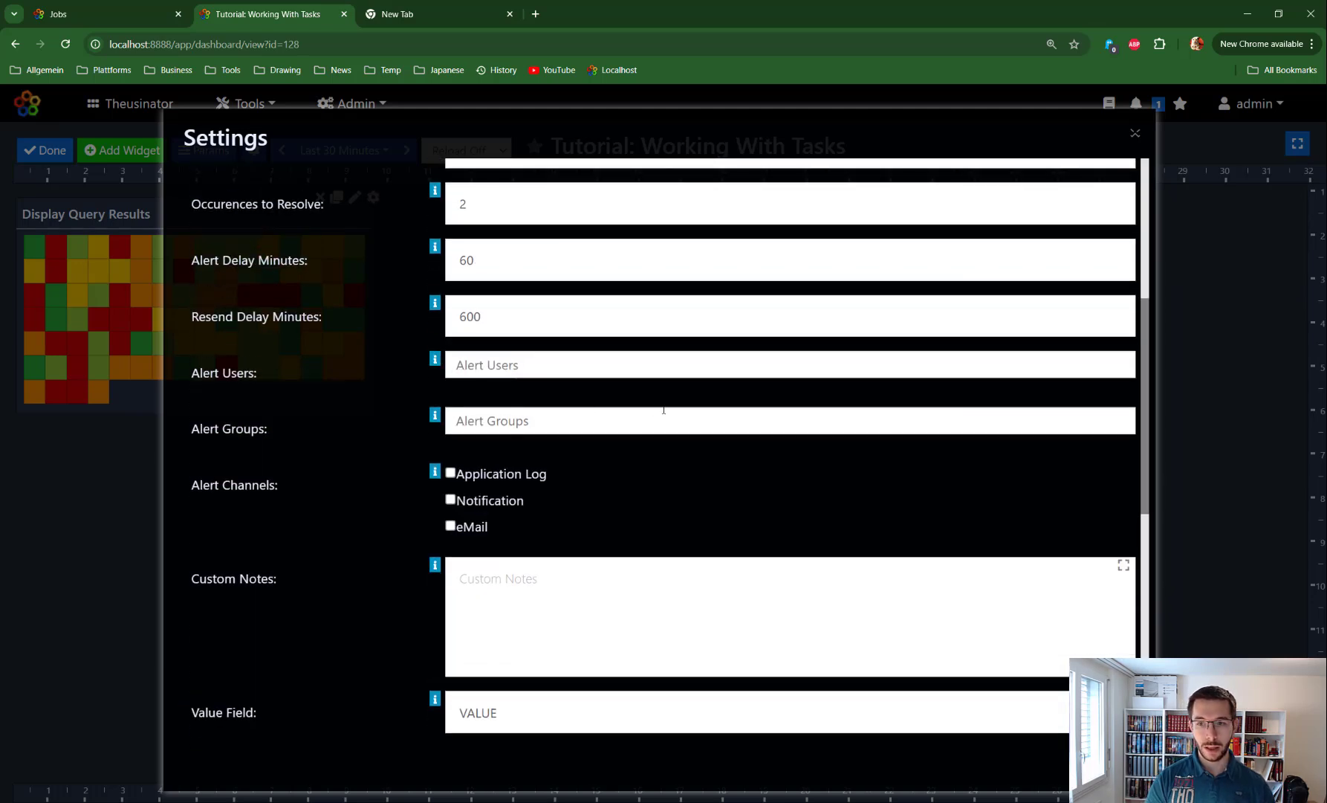
text(admin)
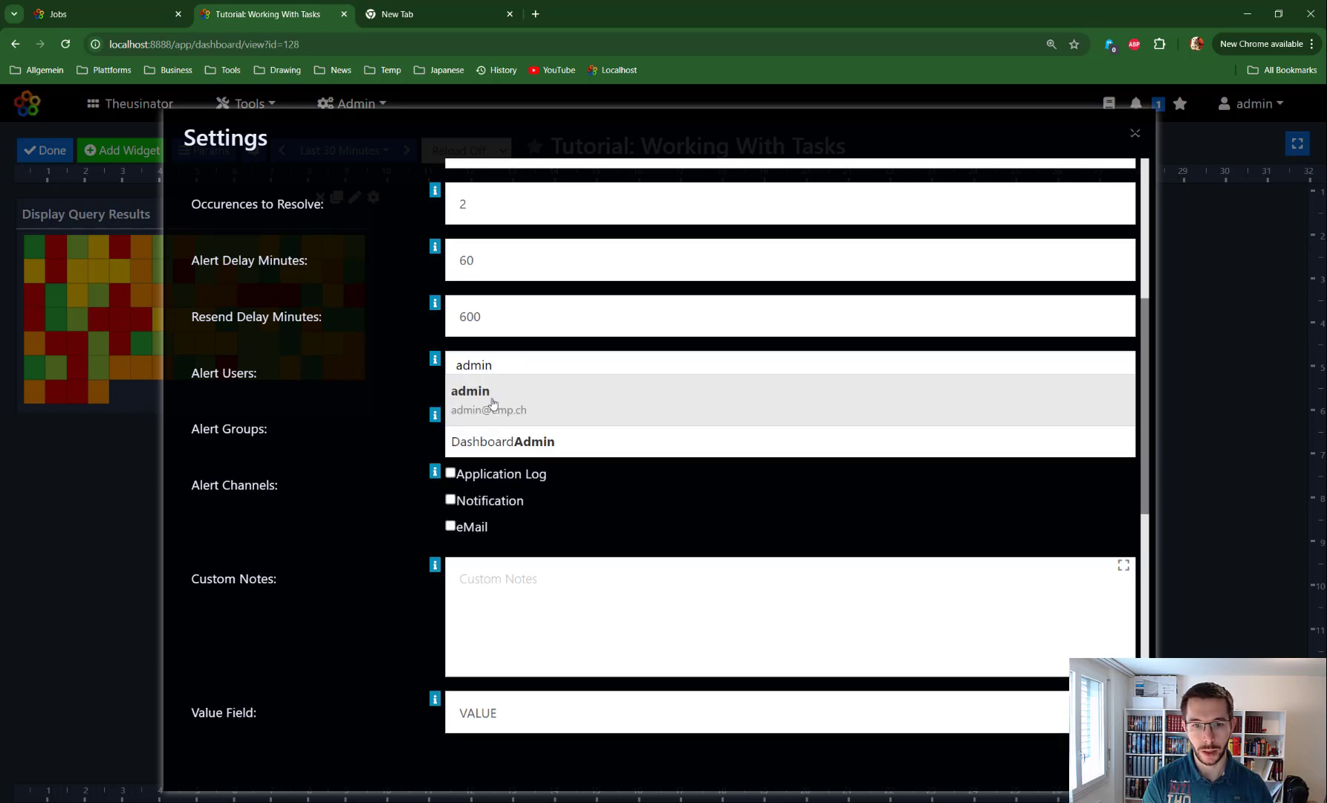
click(487, 394)
click(498, 420)
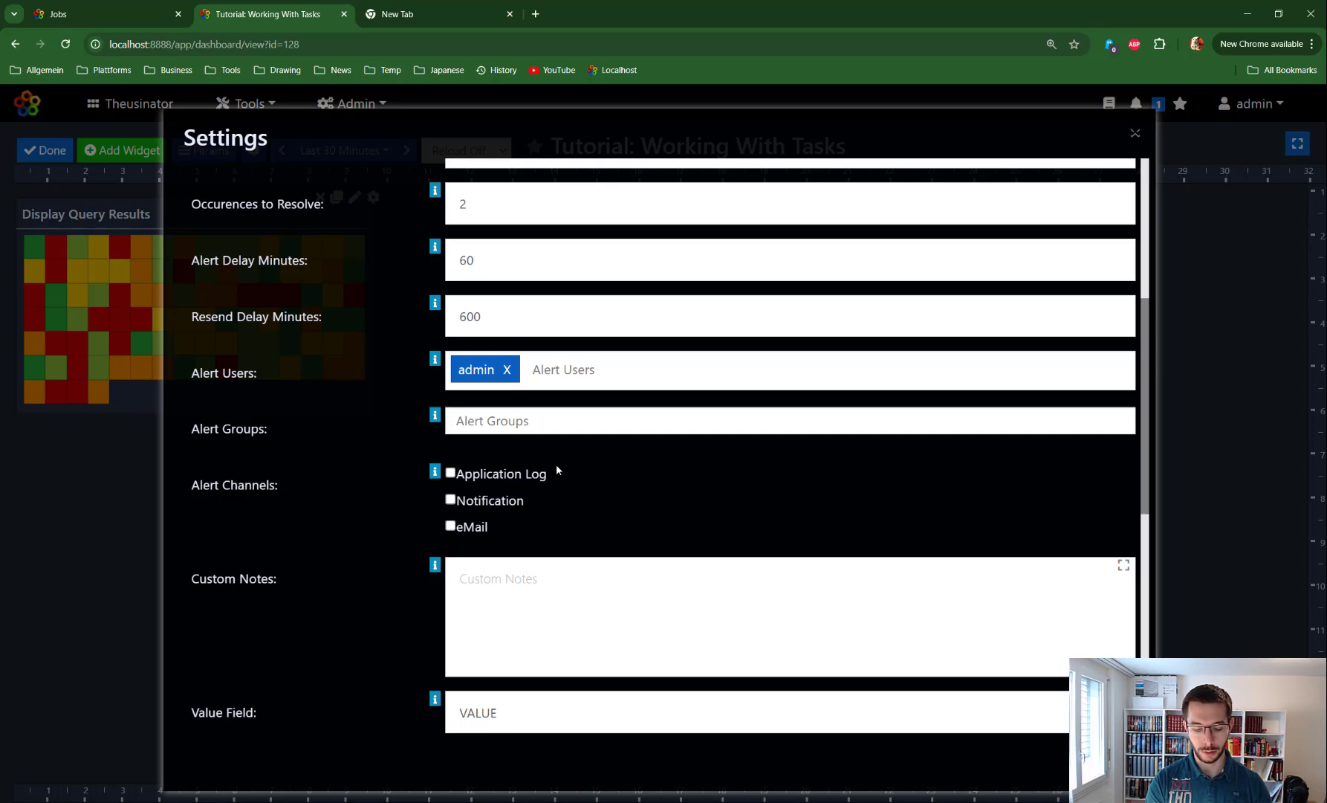
text(%%%)
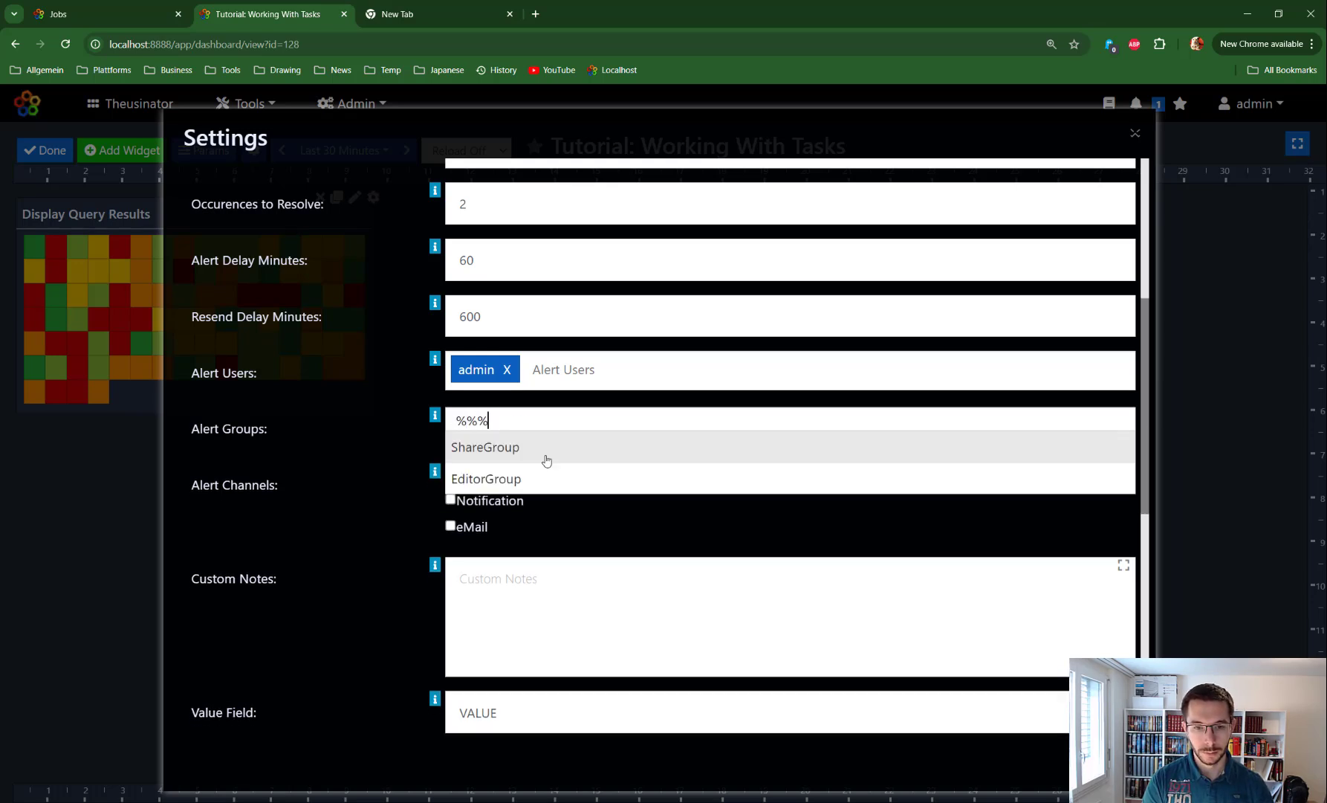
click(494, 480)
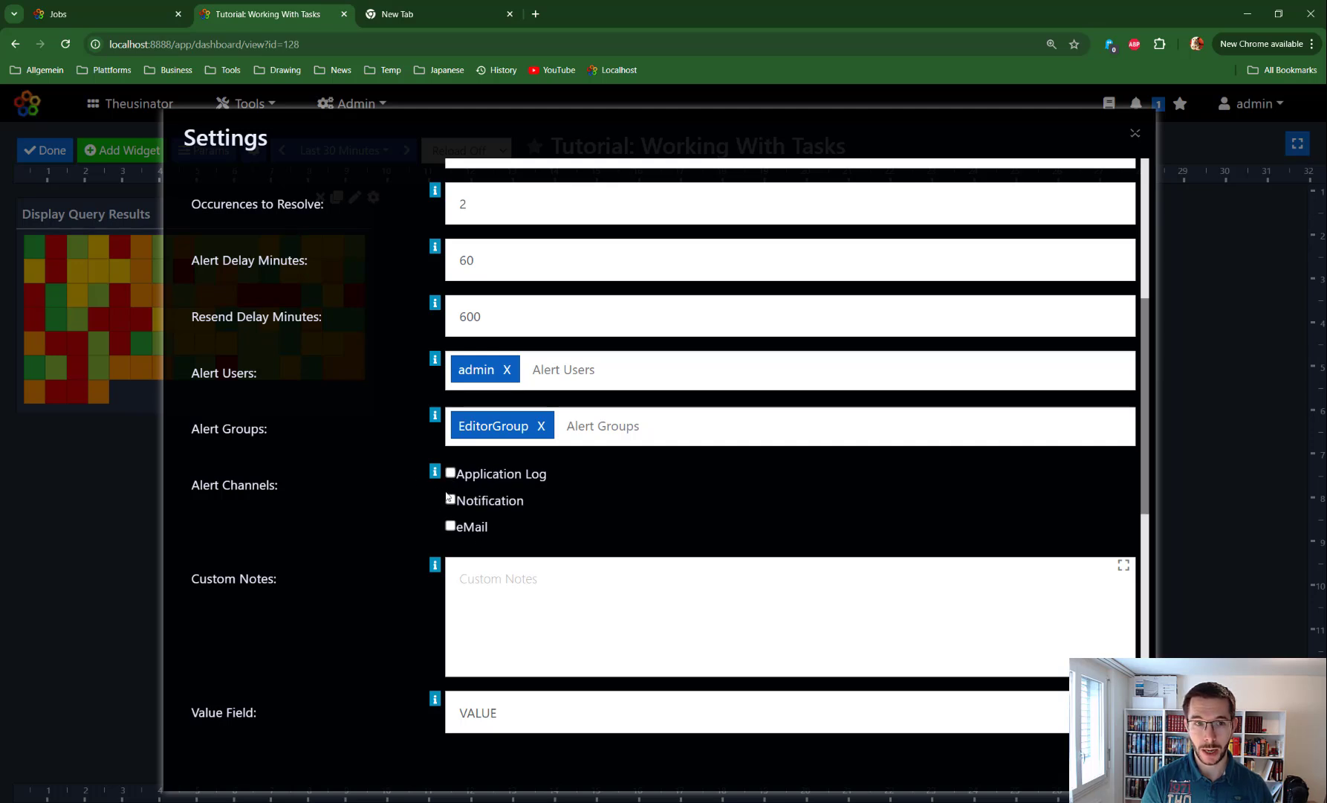
Open the user management permissions in the spare browser tab and filter them by "appl" to examine the System Analytics permission.
click(369, 14)
click(628, 70)
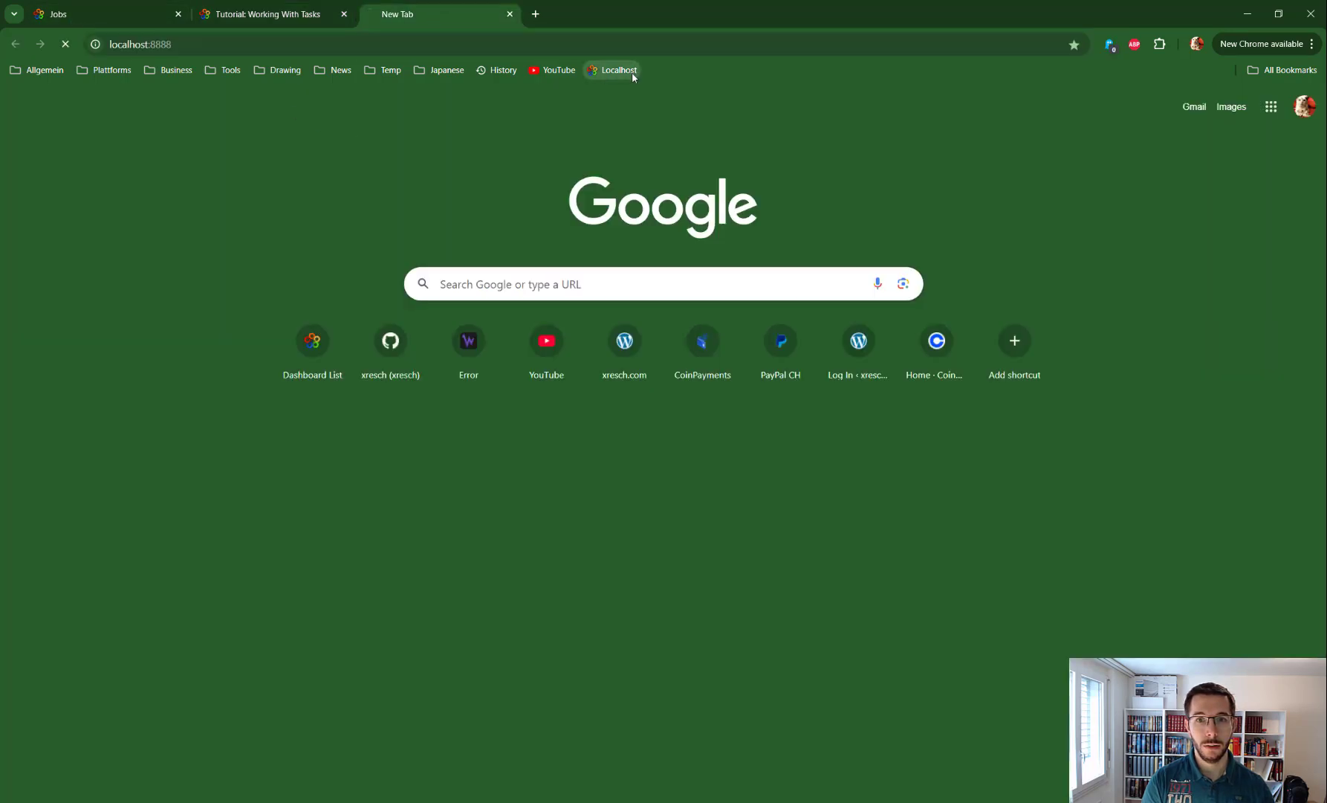
click(351, 103)
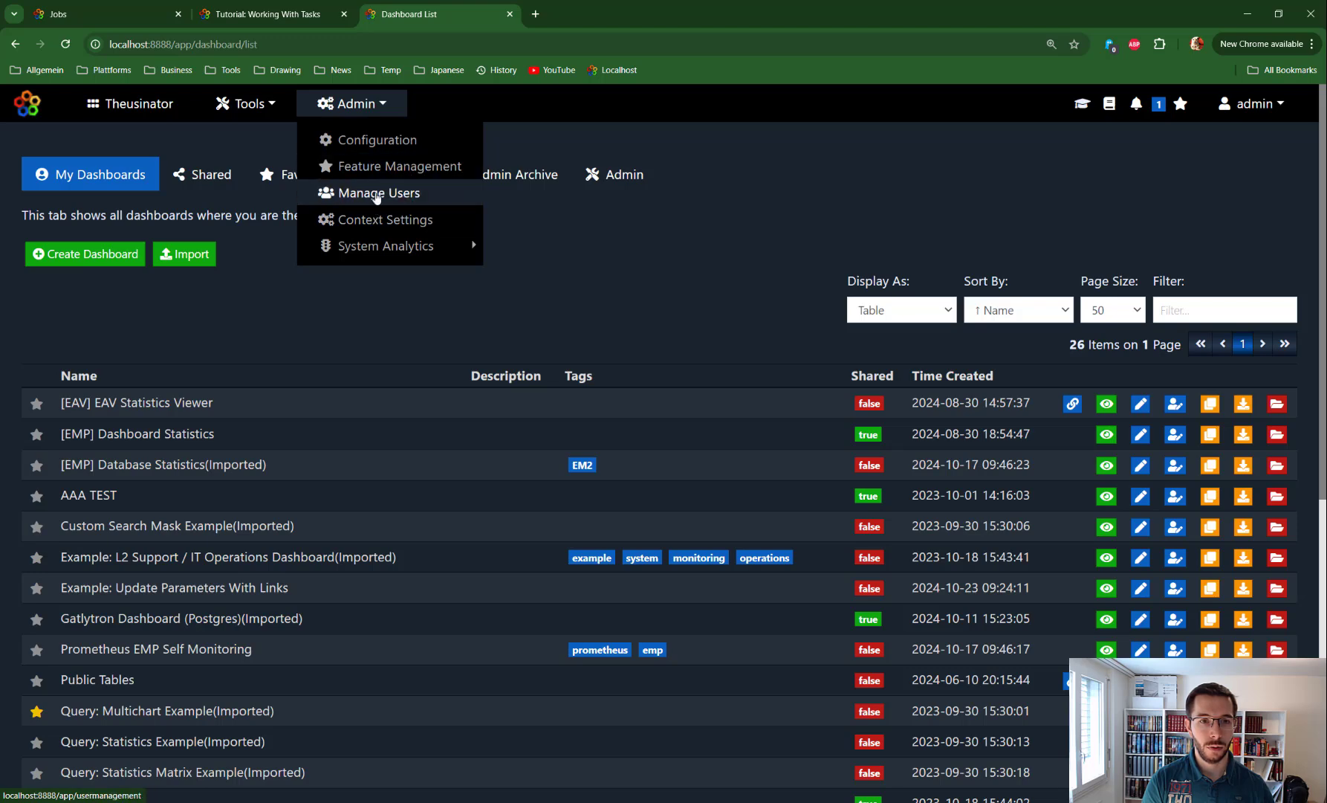
click(370, 192)
click(385, 174)
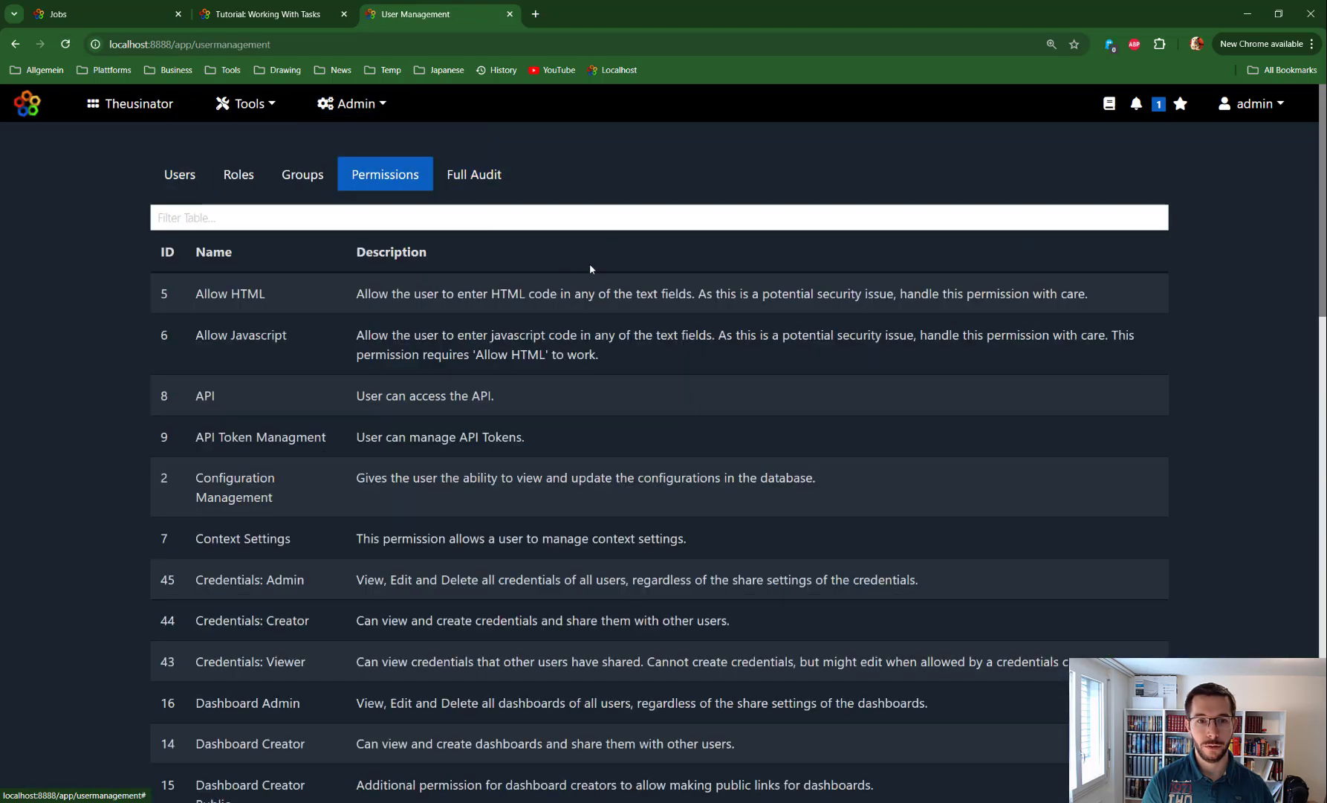
click(590, 216)
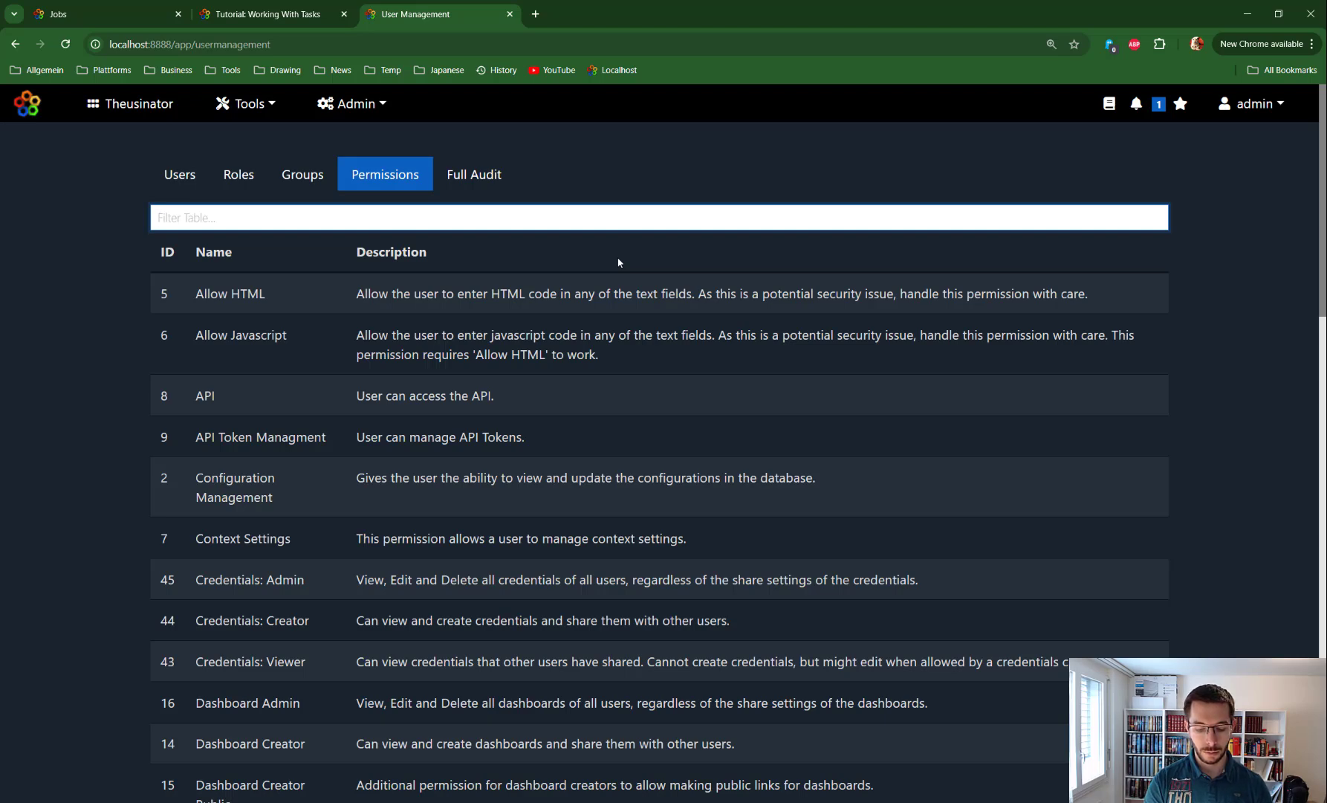
text(appl)
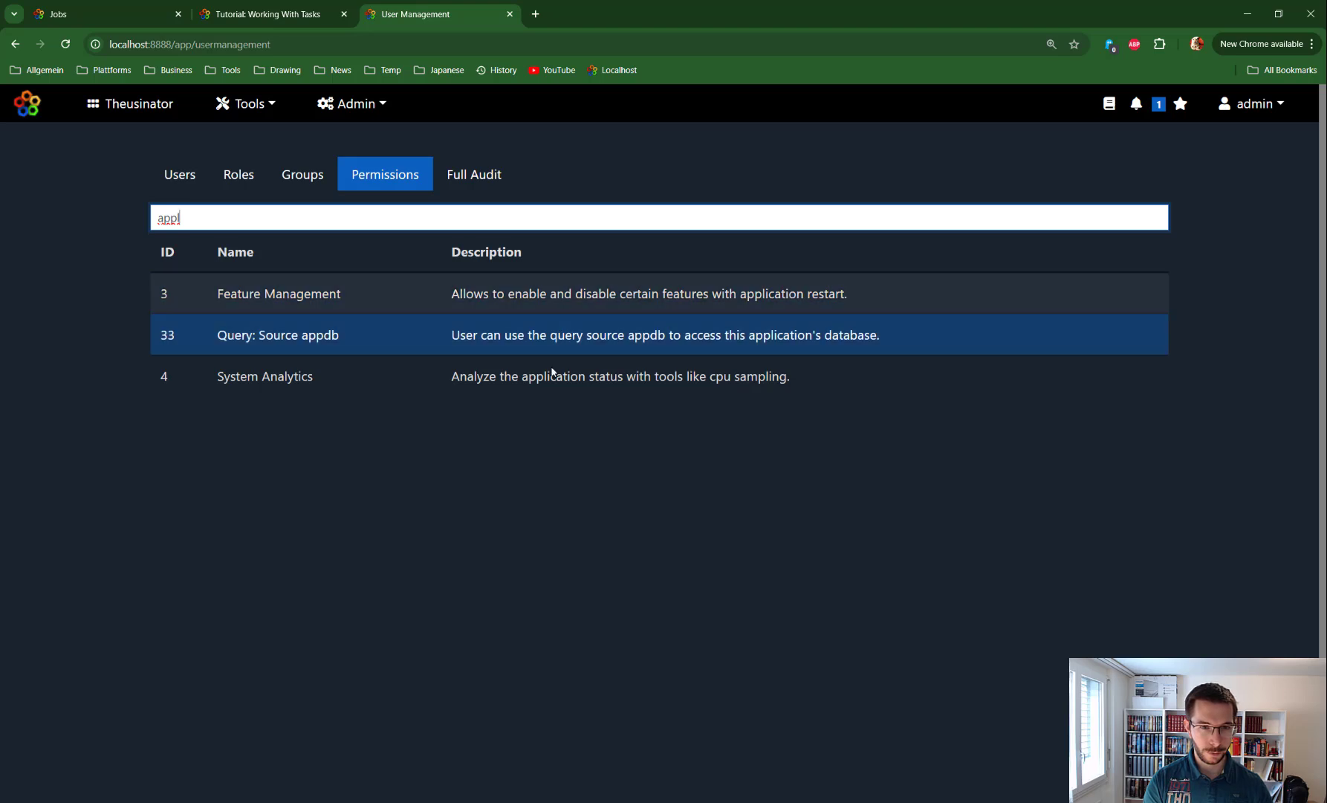
drag(817, 380, 217, 378)
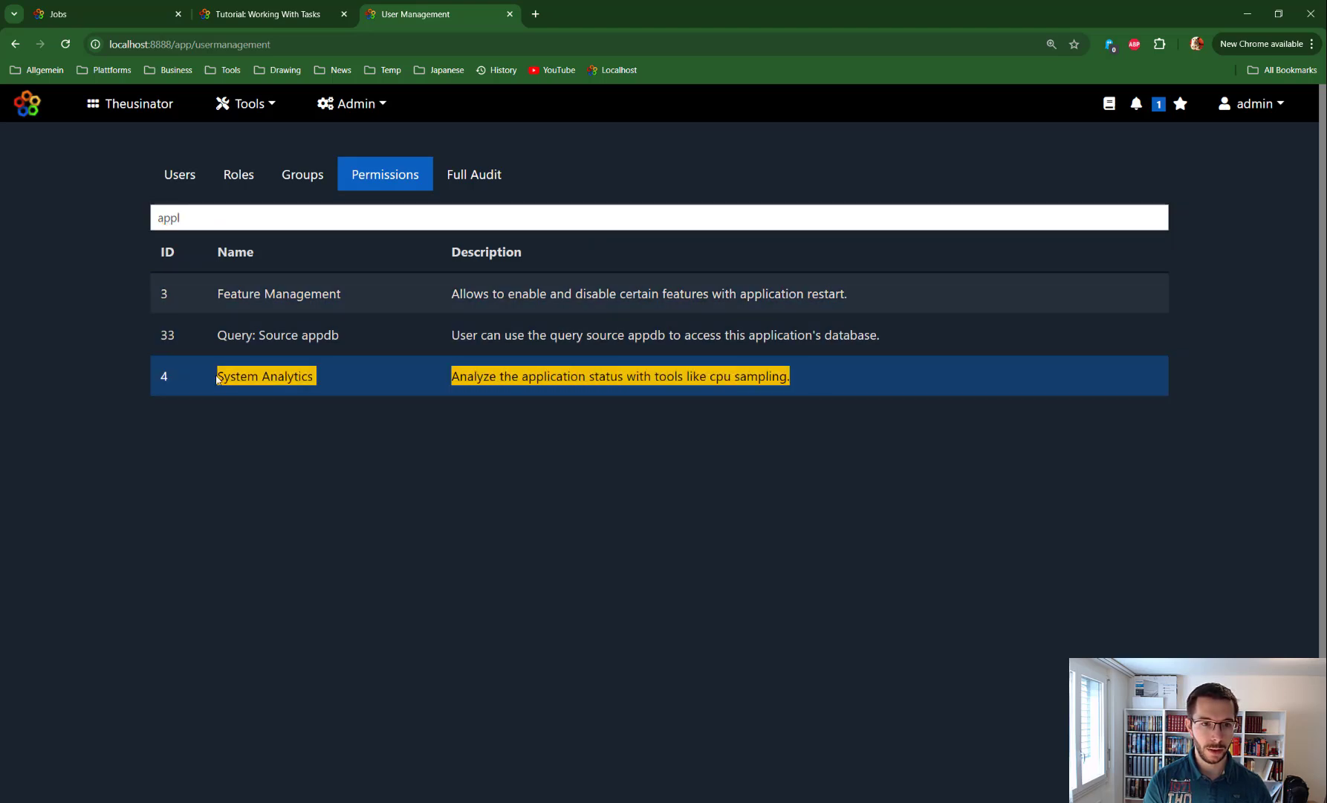
Clear the permissions filter and return to the task settings on the Working With Tasks dashboard.
click(204, 215)
double_click(175, 217)
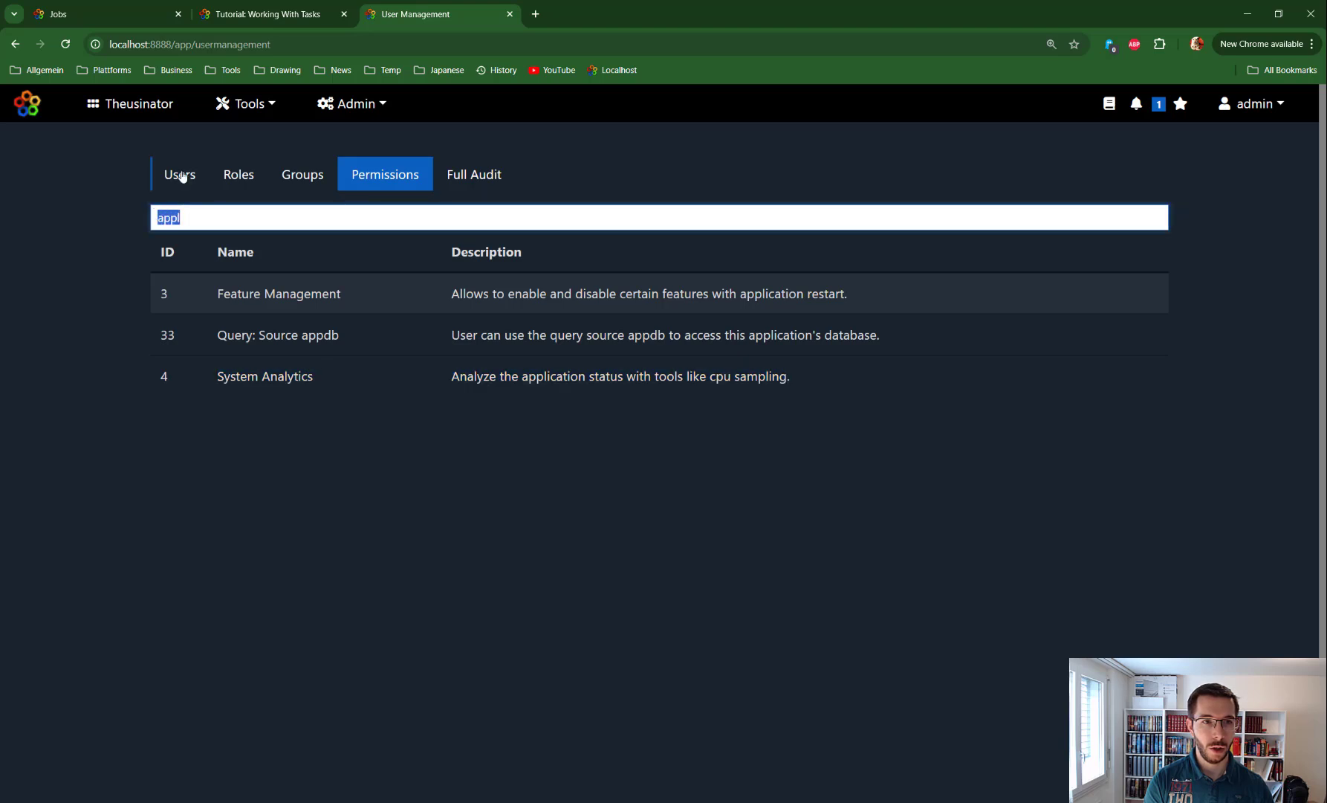
key(BackSpace)
click(281, 15)
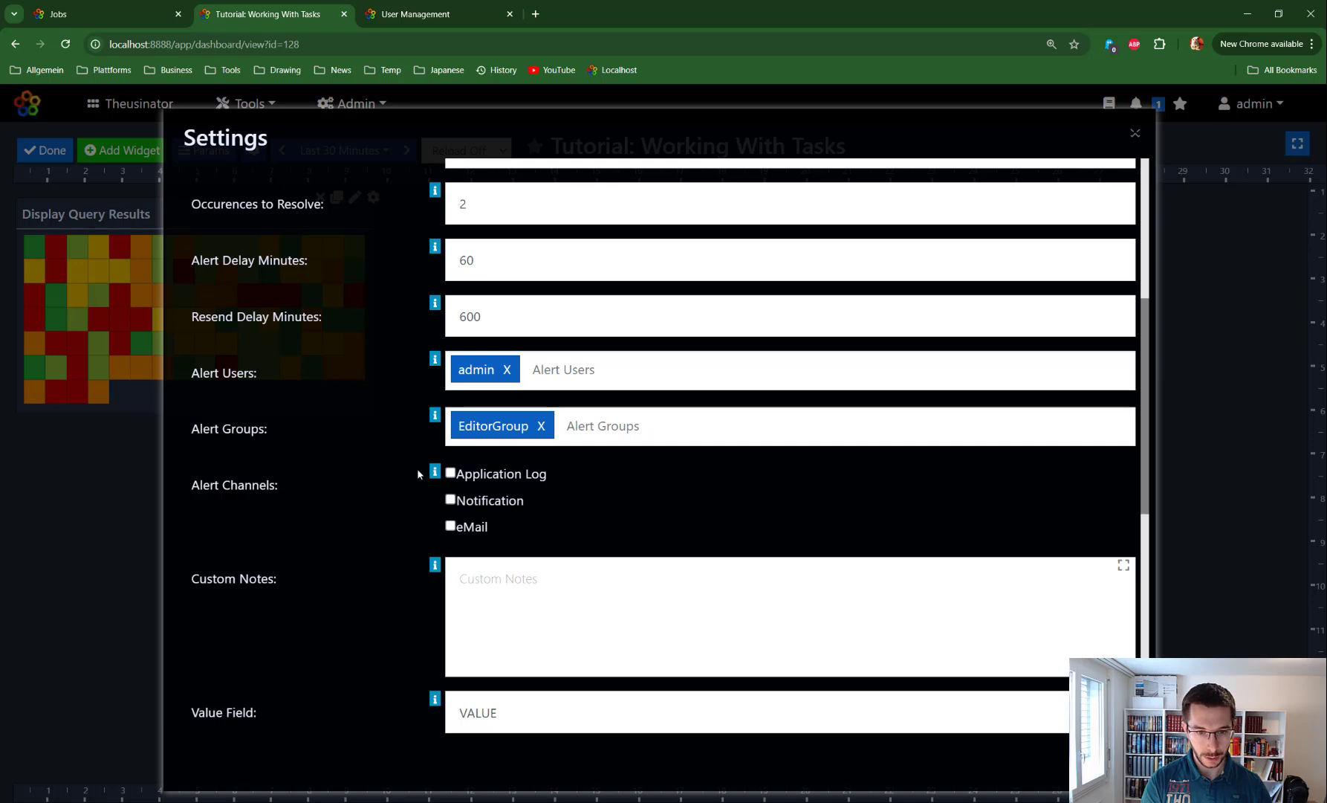
Enable the Notification and eMail alert channels and set Occurences to Raise to 1.
click(451, 501)
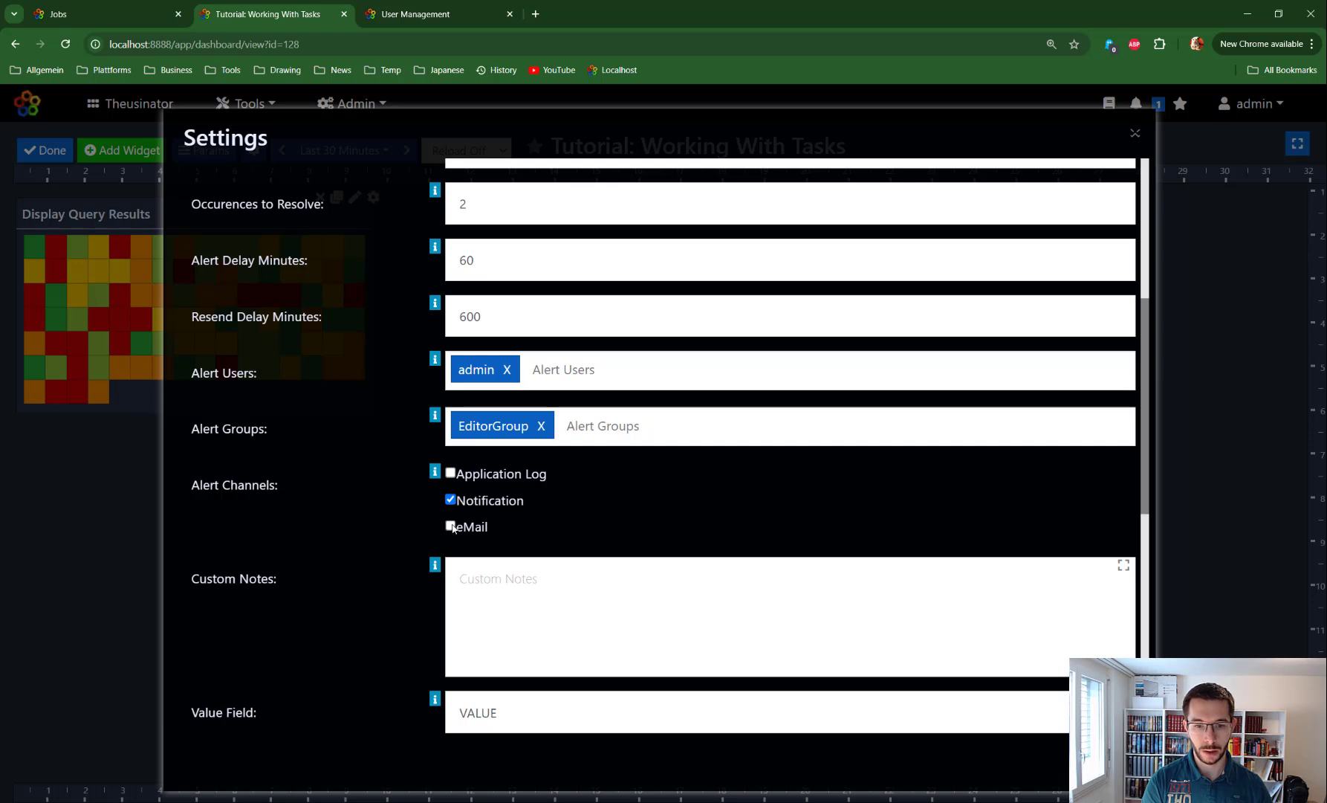
click(451, 527)
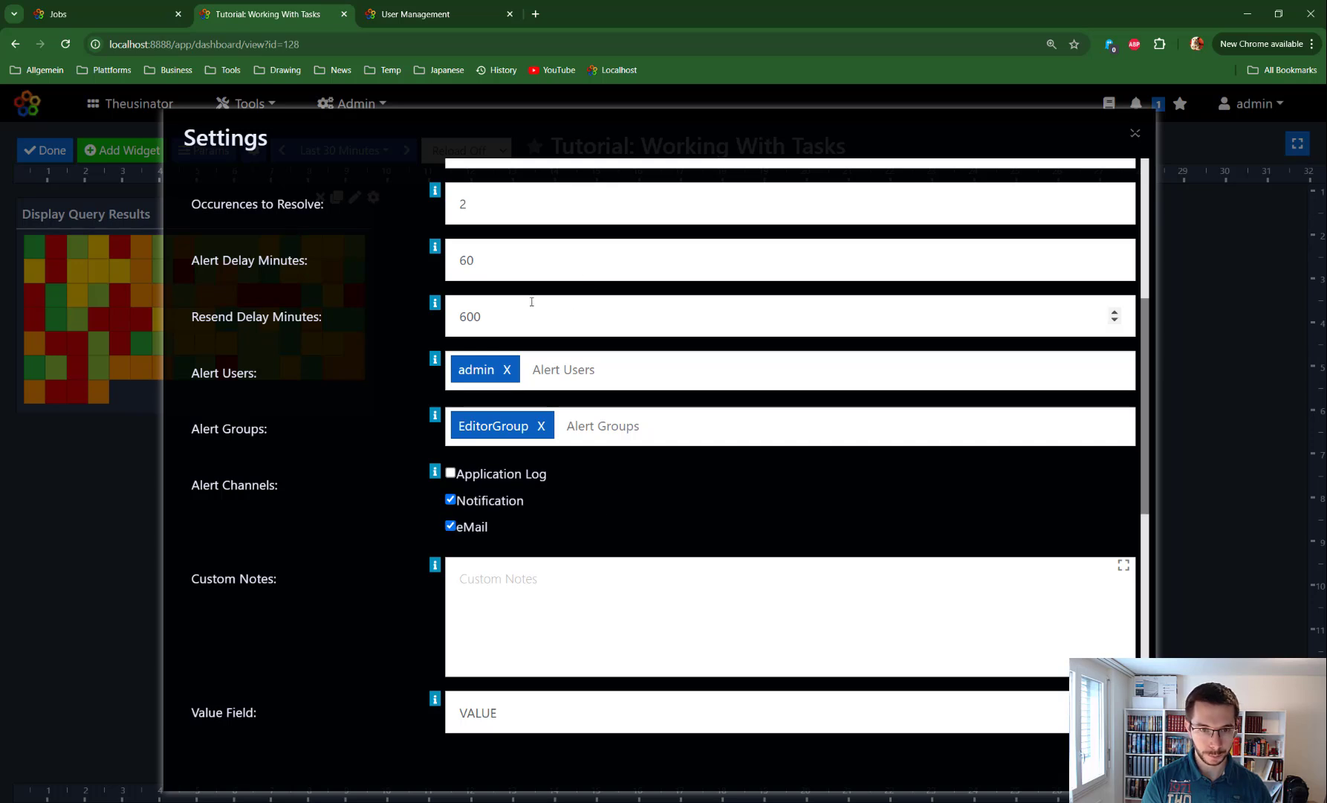
scroll(532, 297, up, 3)
double_click(478, 352)
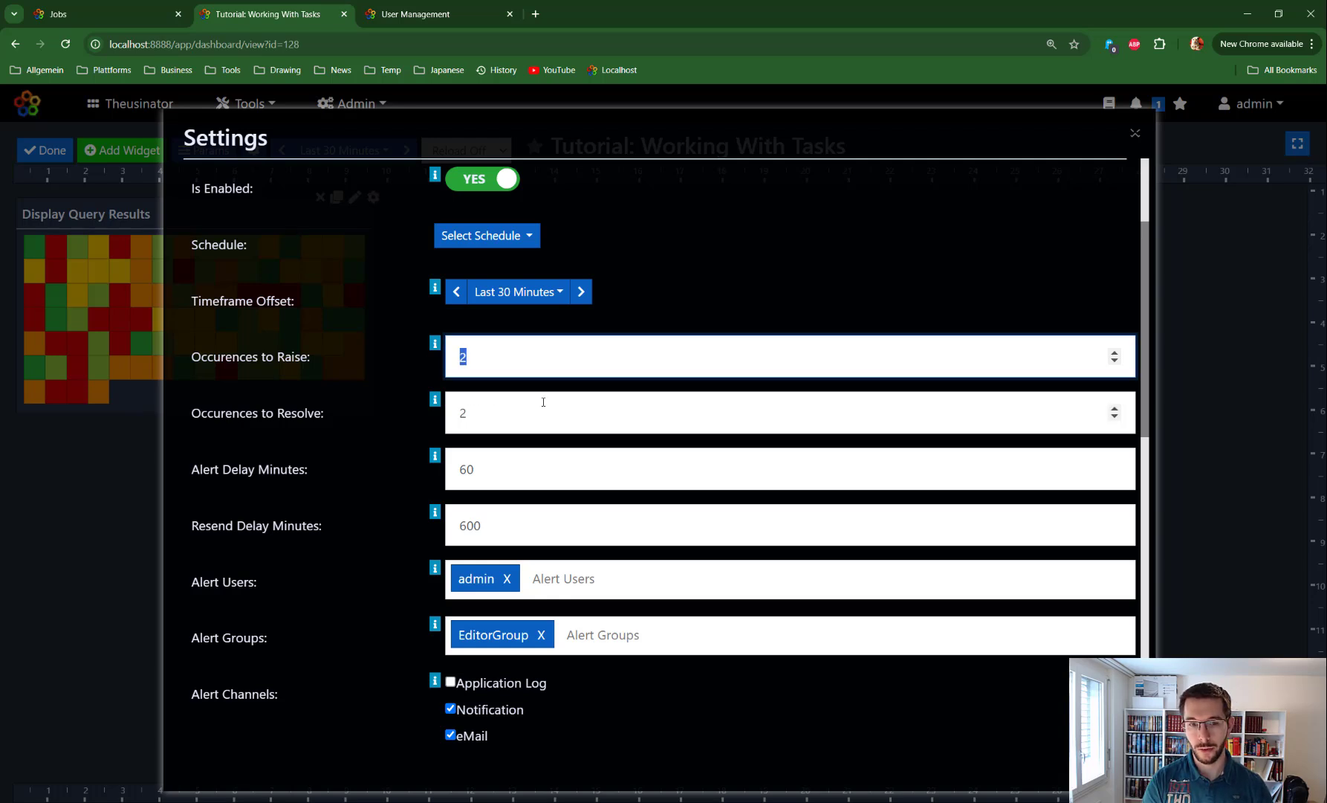
text(1)
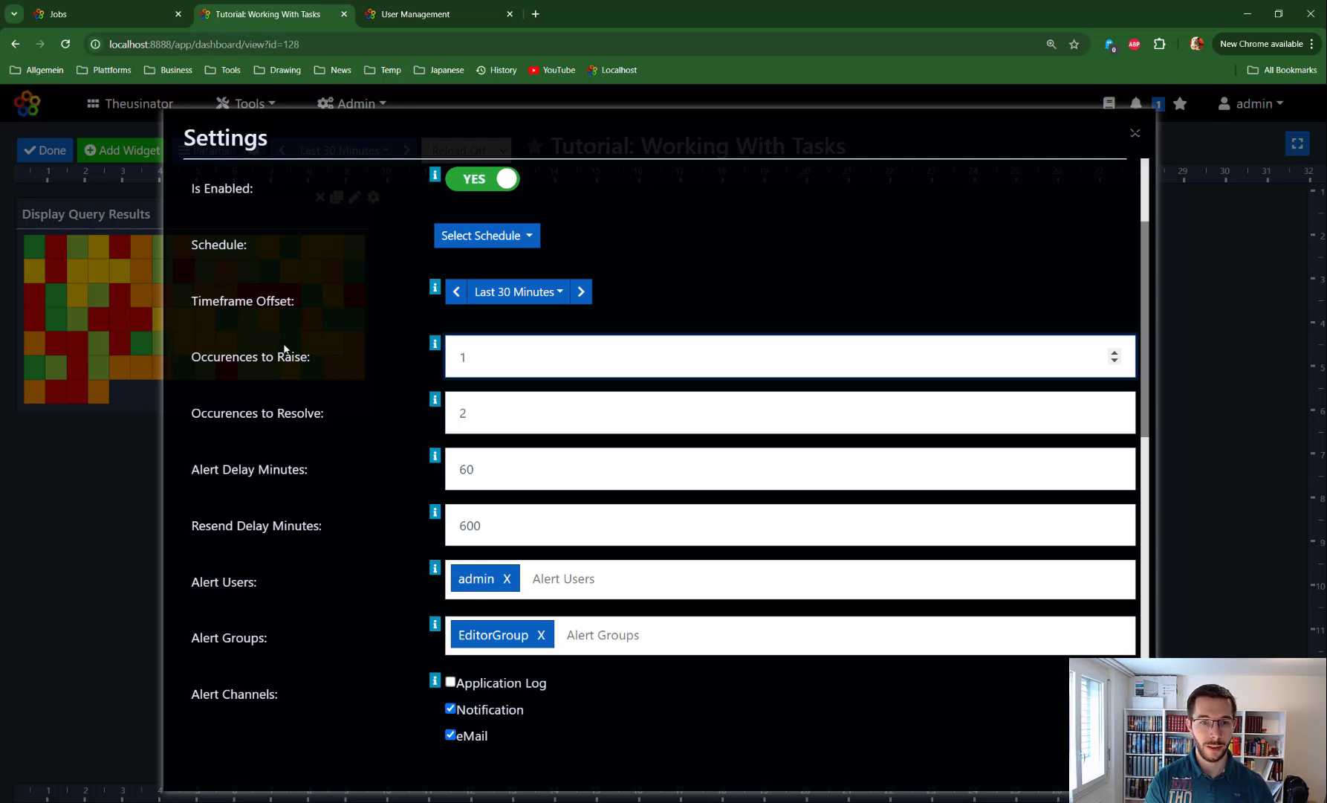
mouse_move(434, 343)
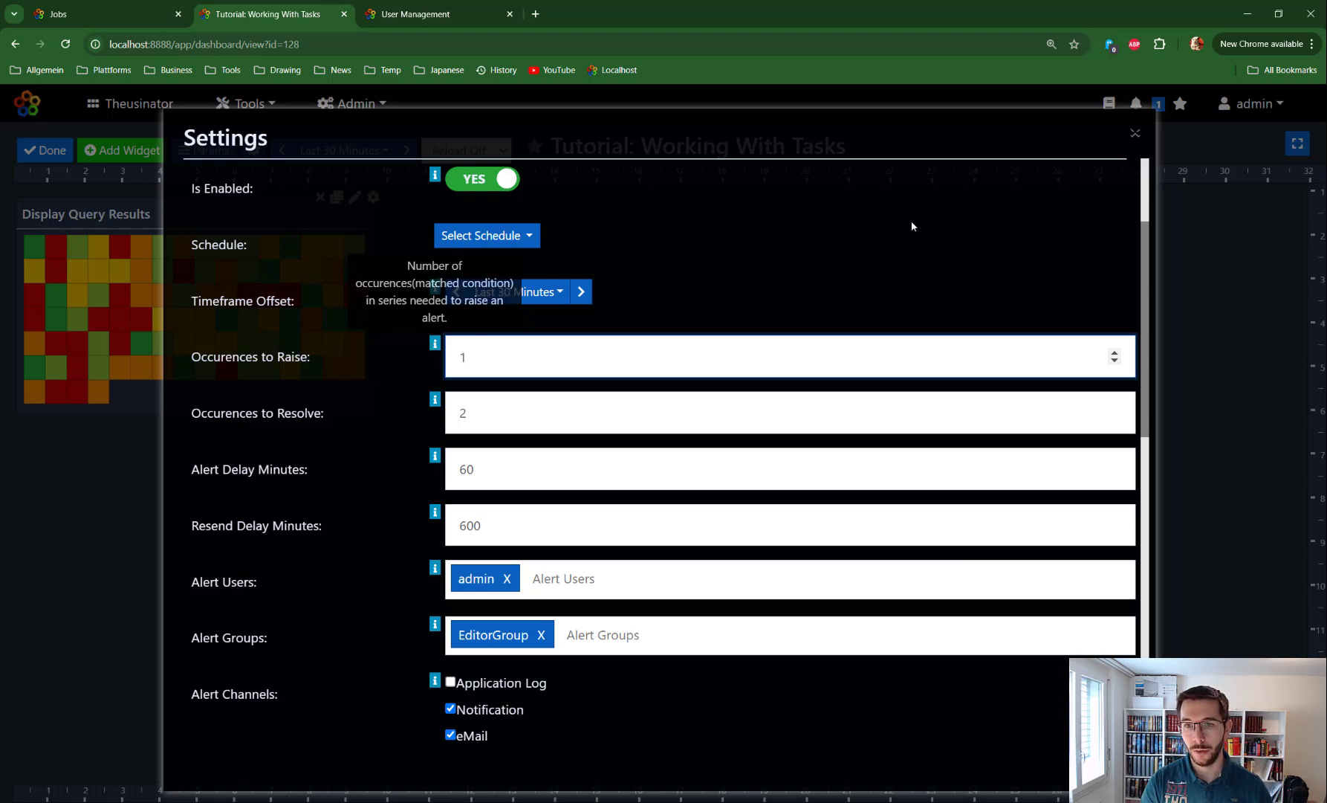
Review the Threshold Red and Alert Threshold settings of the task.
drag(1147, 272, 1120, 625)
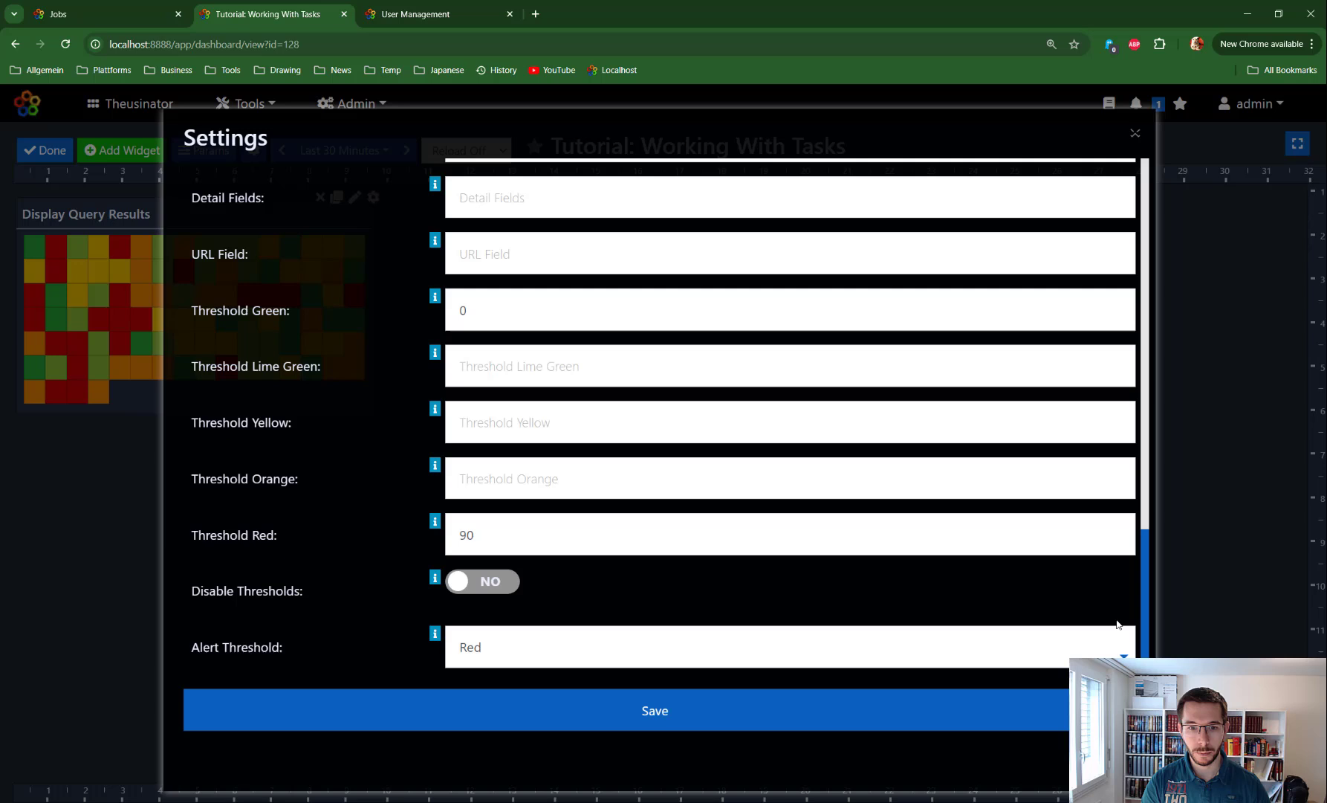
double_click(462, 535)
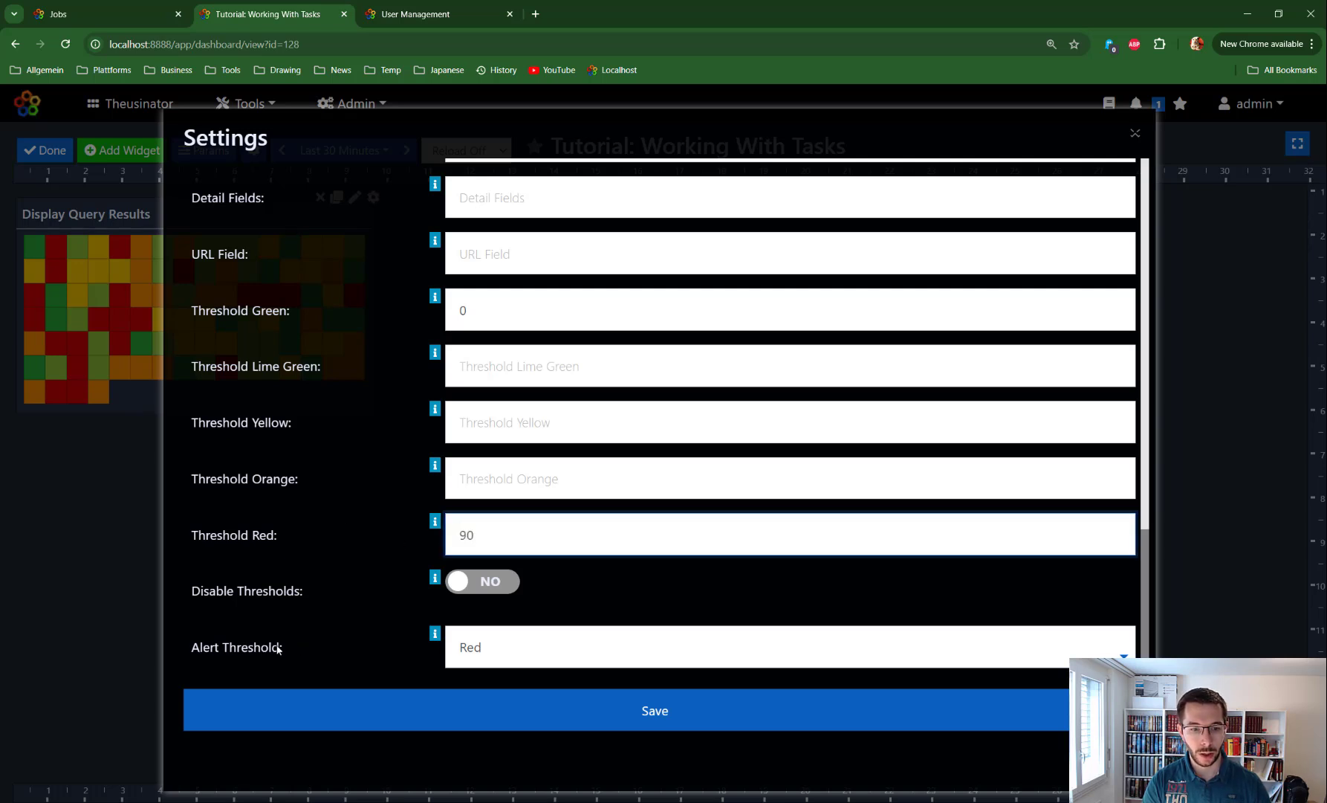
drag(280, 648, 190, 648)
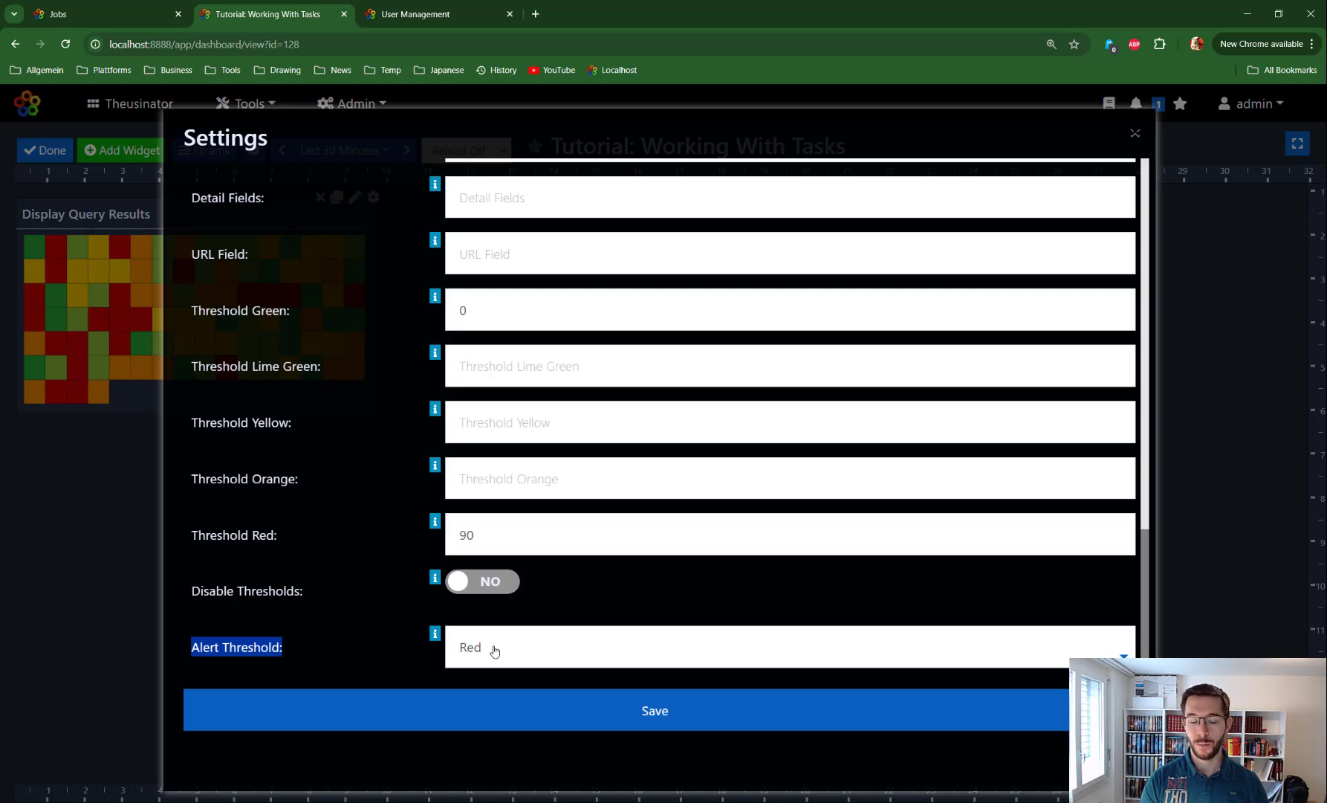
scroll(495, 651, up, 15)
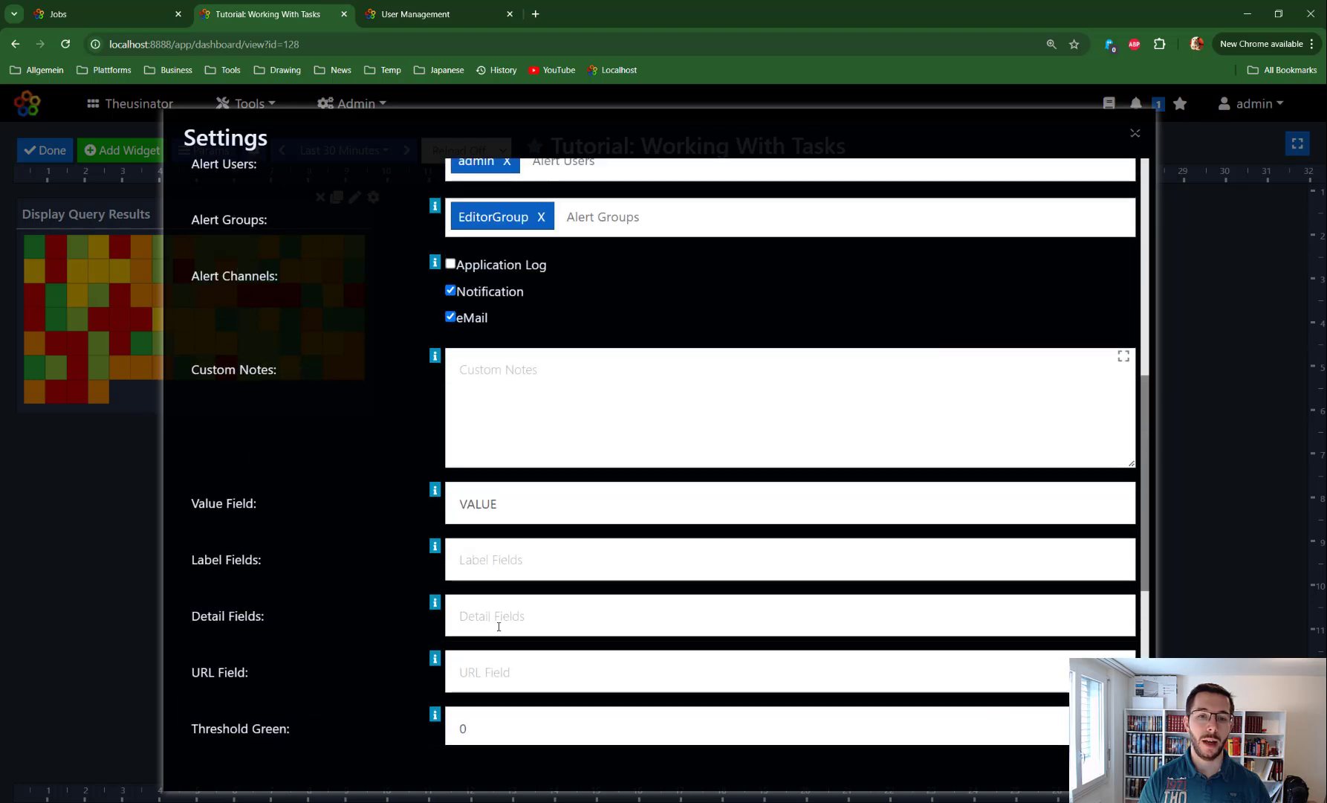
Set Occurences to Raise to 2 in the widget's task settings.
drag(477, 357, 451, 389)
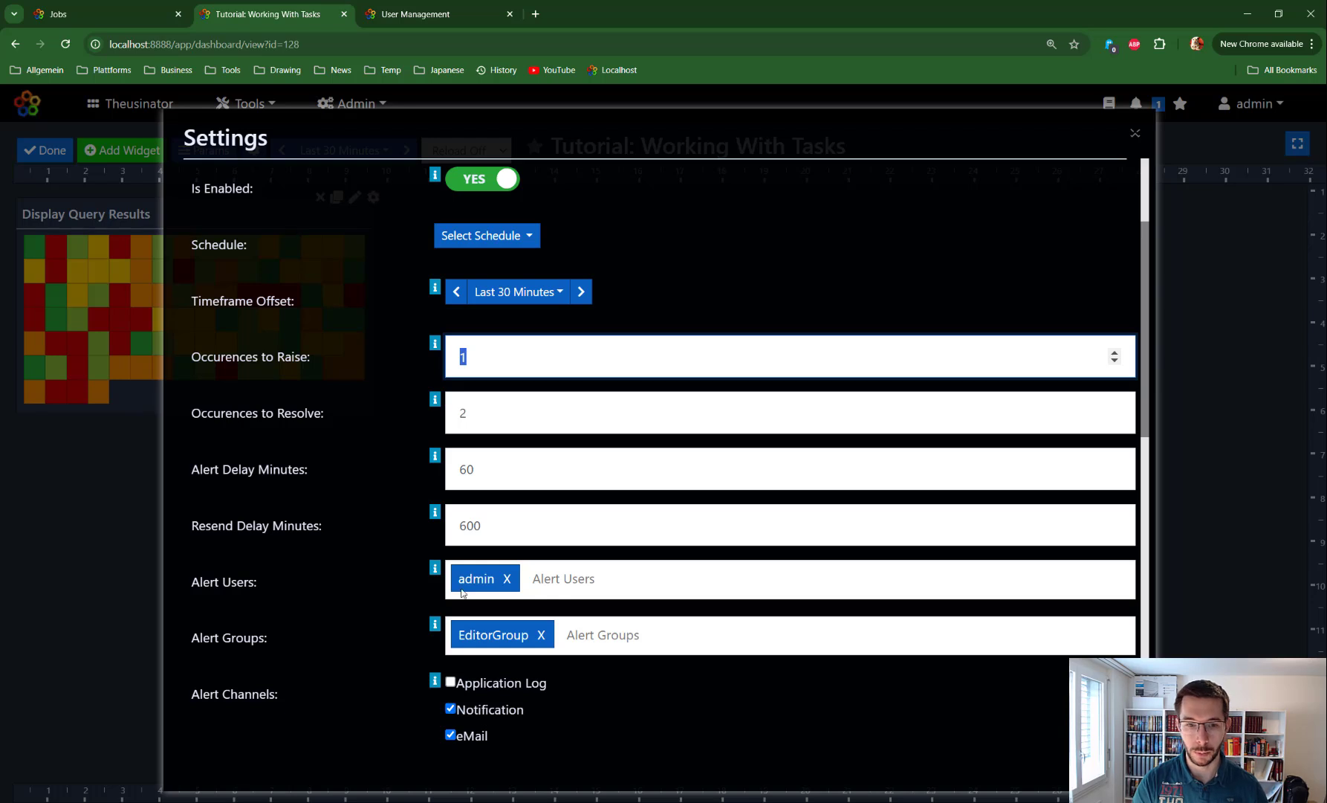
click(538, 358)
key(BackSpace)
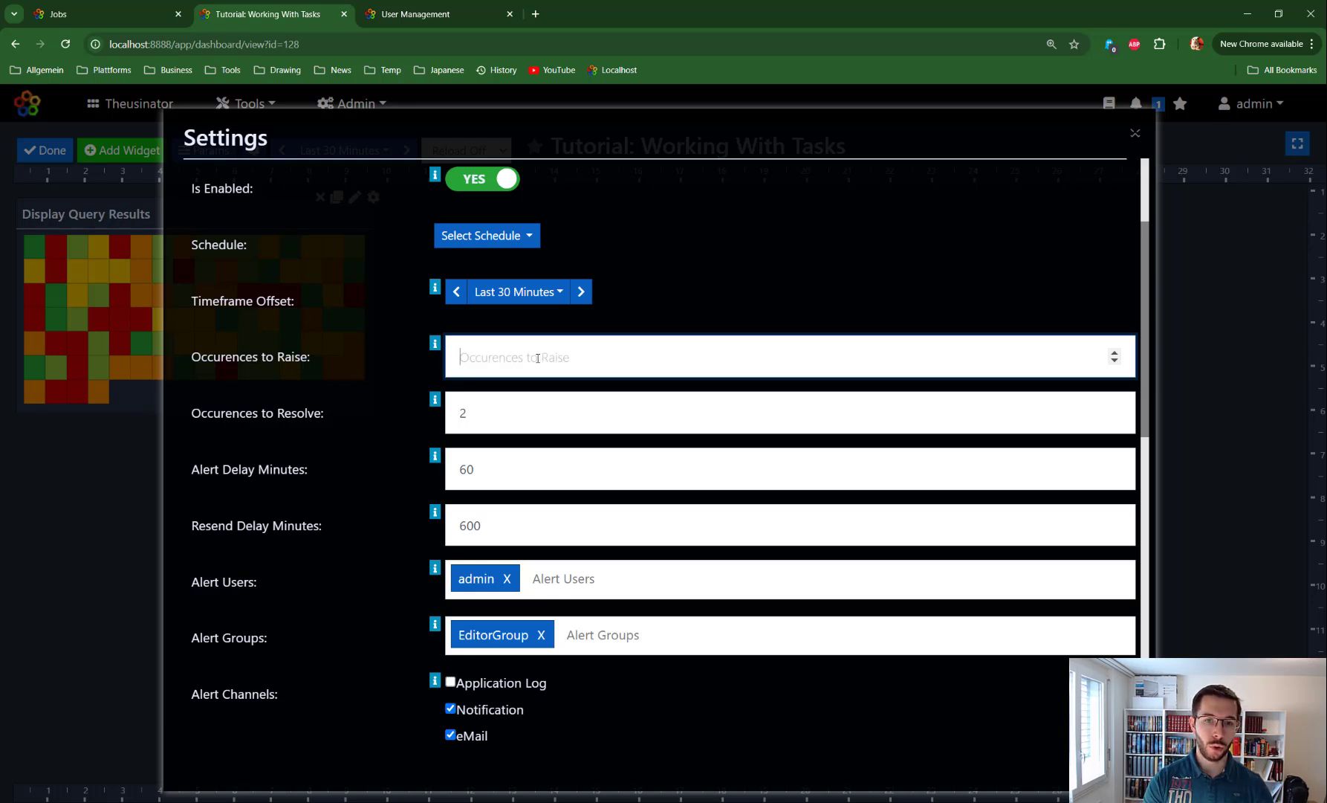
text(2)
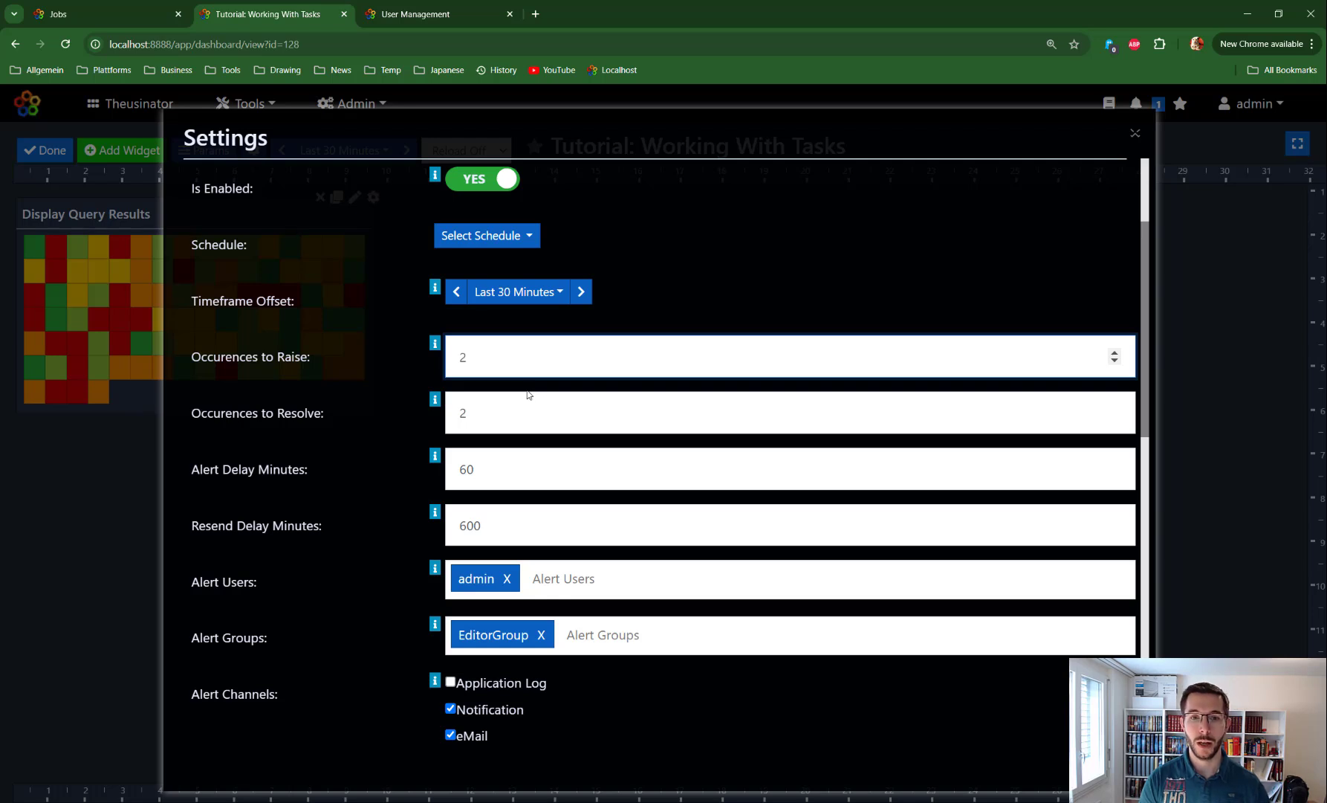
Open the task's schedule, examine its Cron Expression, and close it without changes.
drag(468, 357, 441, 365)
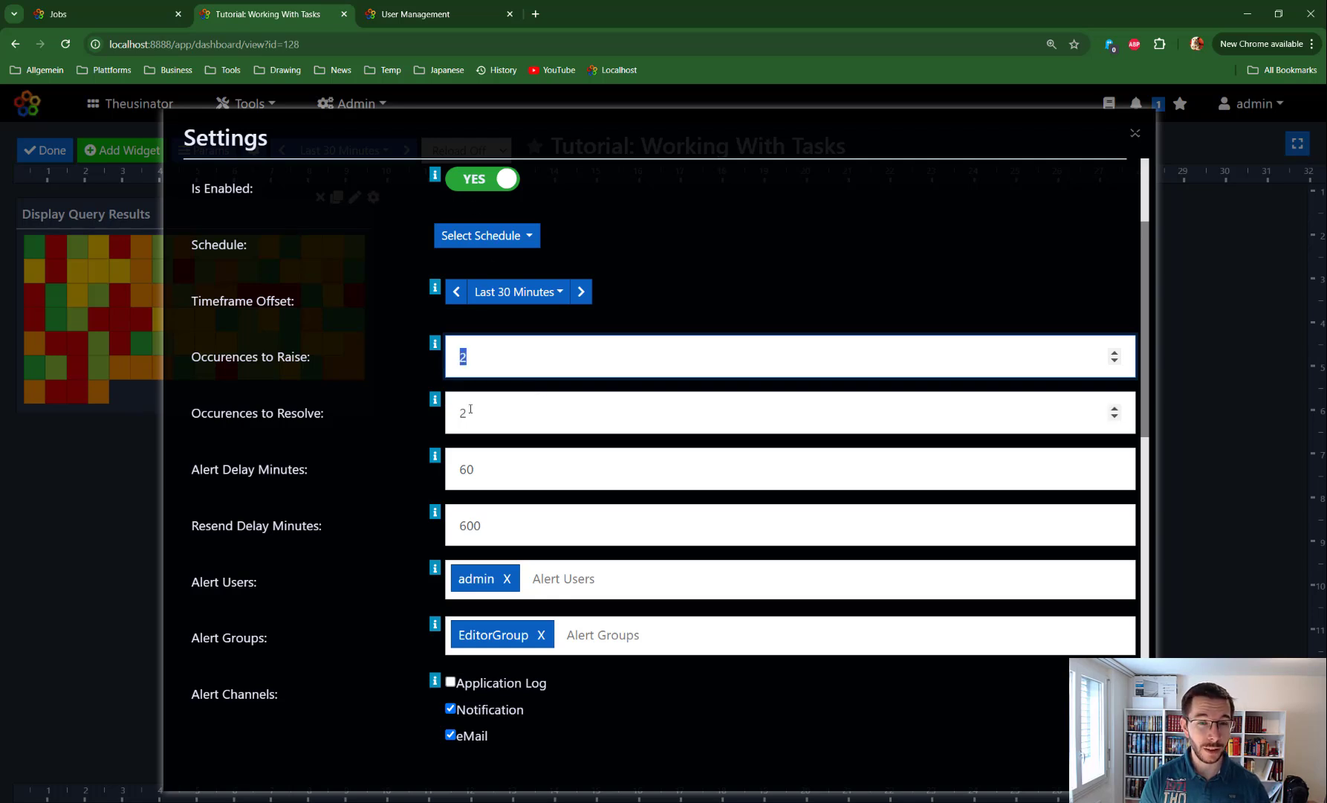
click(533, 237)
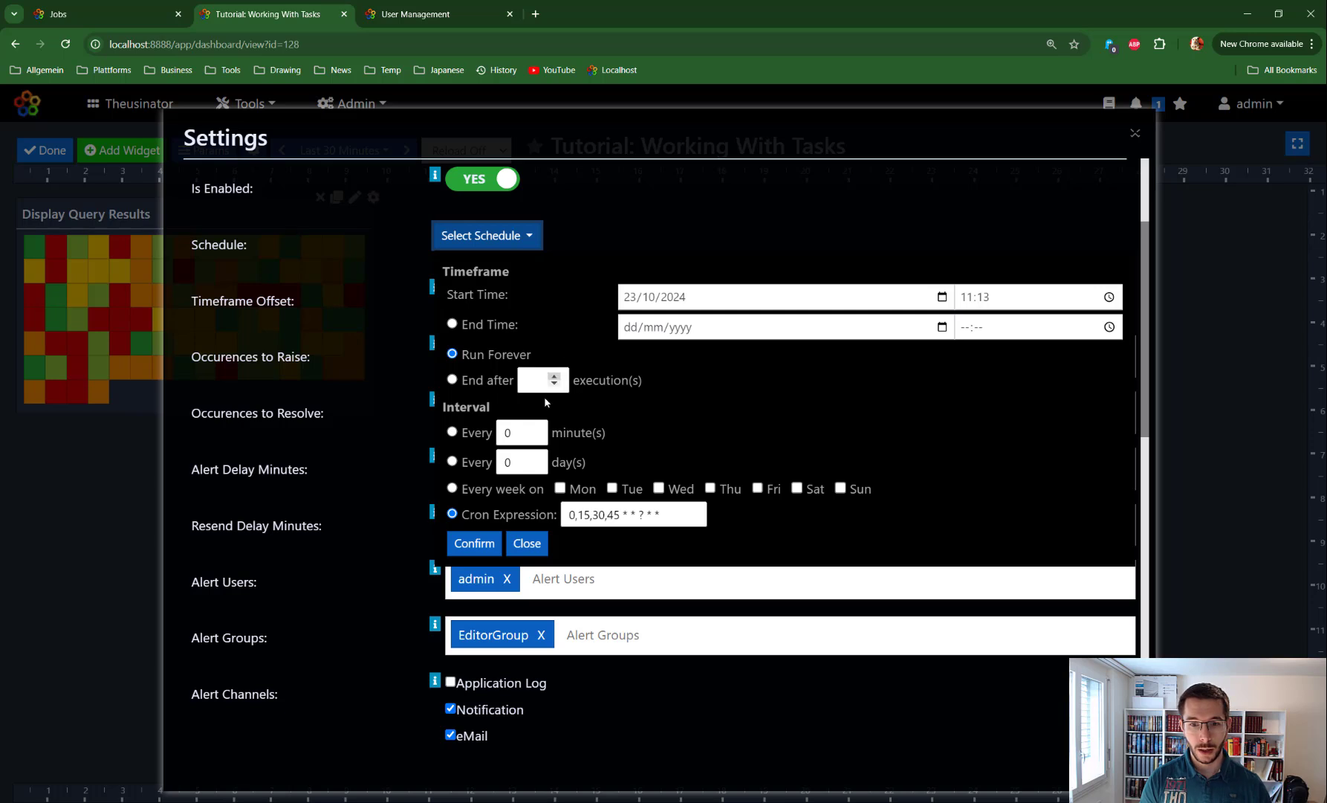
drag(671, 513, 569, 514)
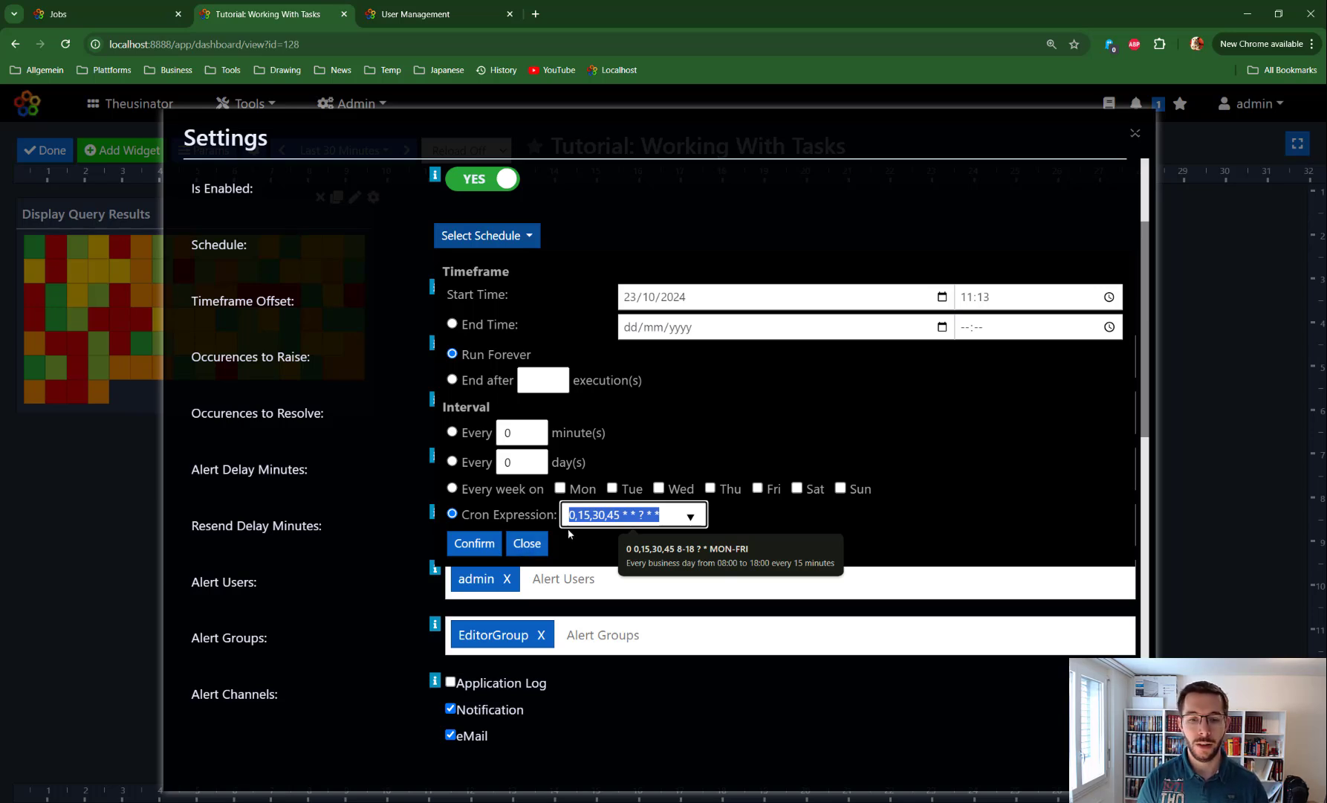
click(528, 546)
Review the Occurences to Raise value, the help text for Occurences to Resolve, and the Alert Threshold setting.
scroll(497, 633, down, 4)
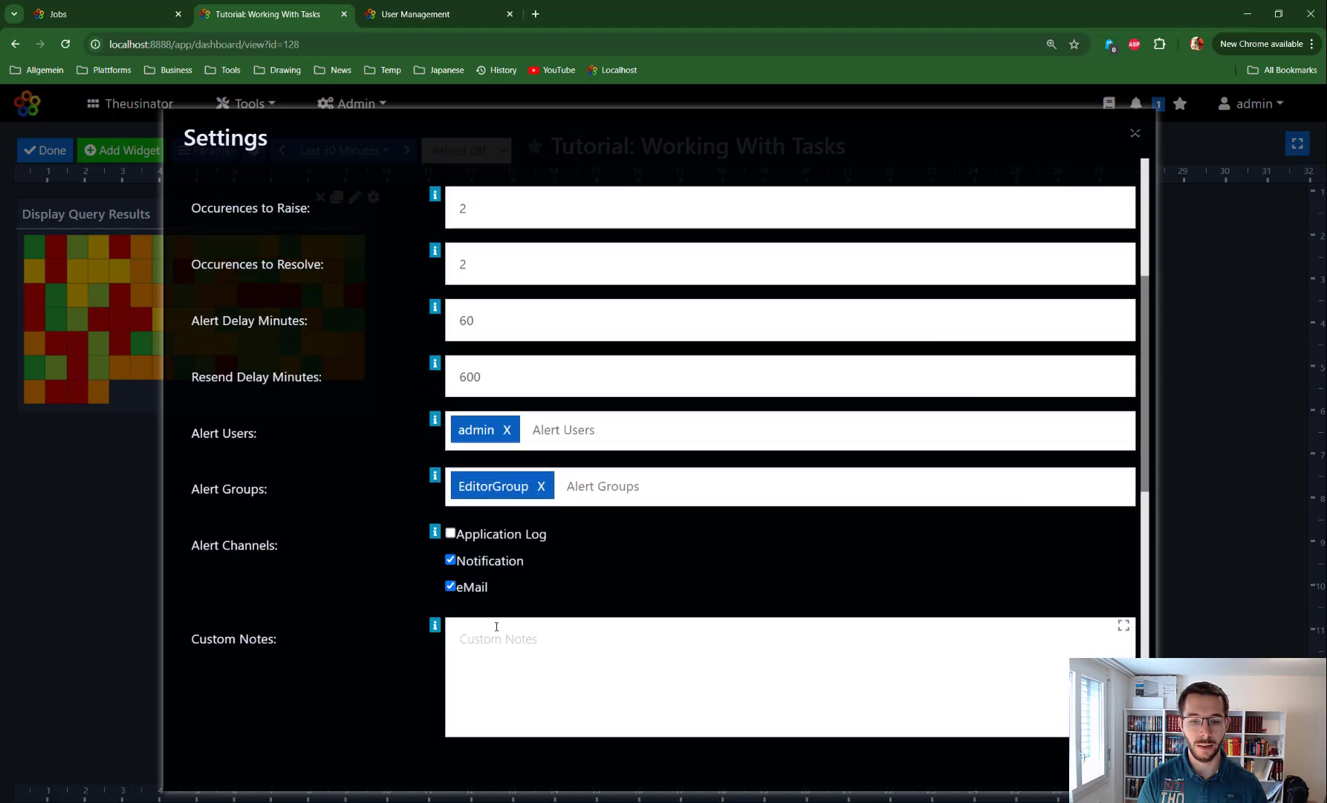
scroll(498, 435, up, 3)
scroll(498, 435, down, 1)
double_click(497, 209)
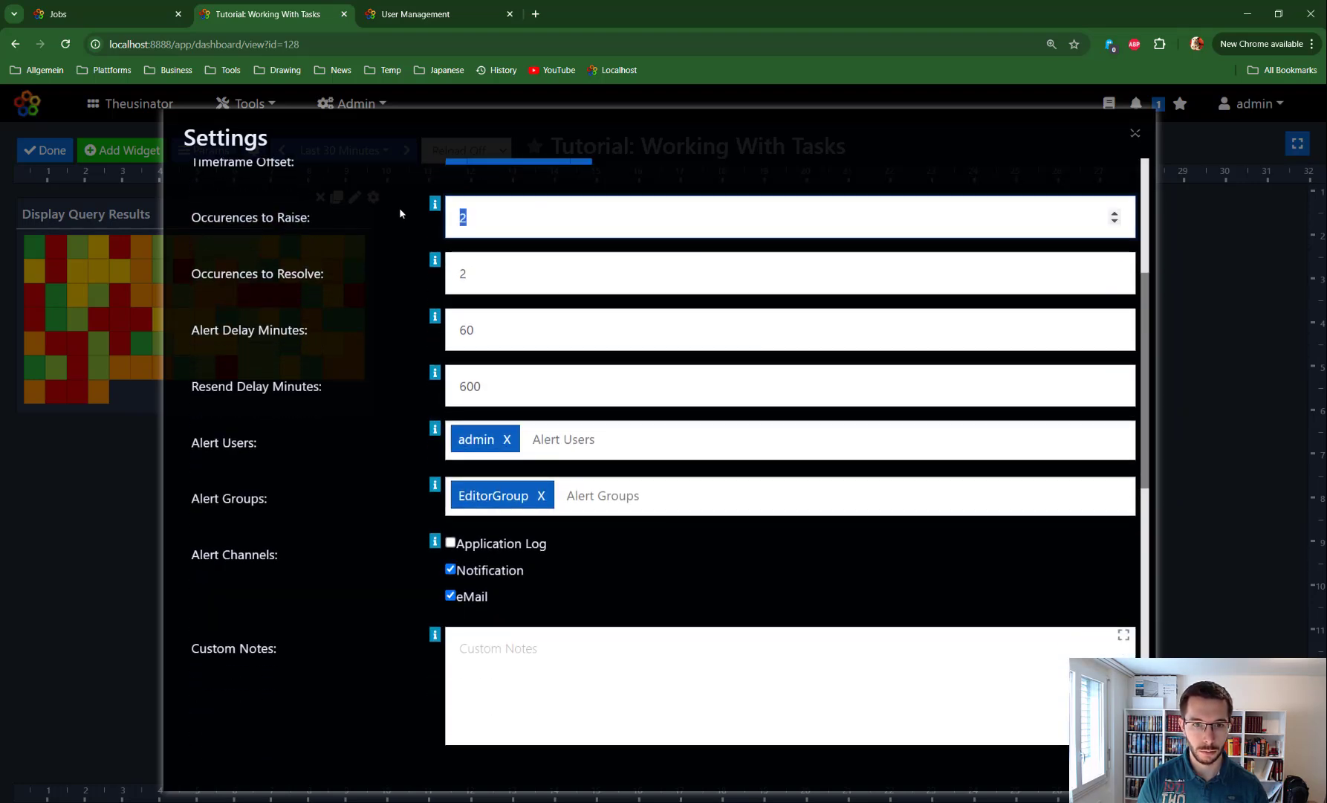
scroll(498, 346, up, 2)
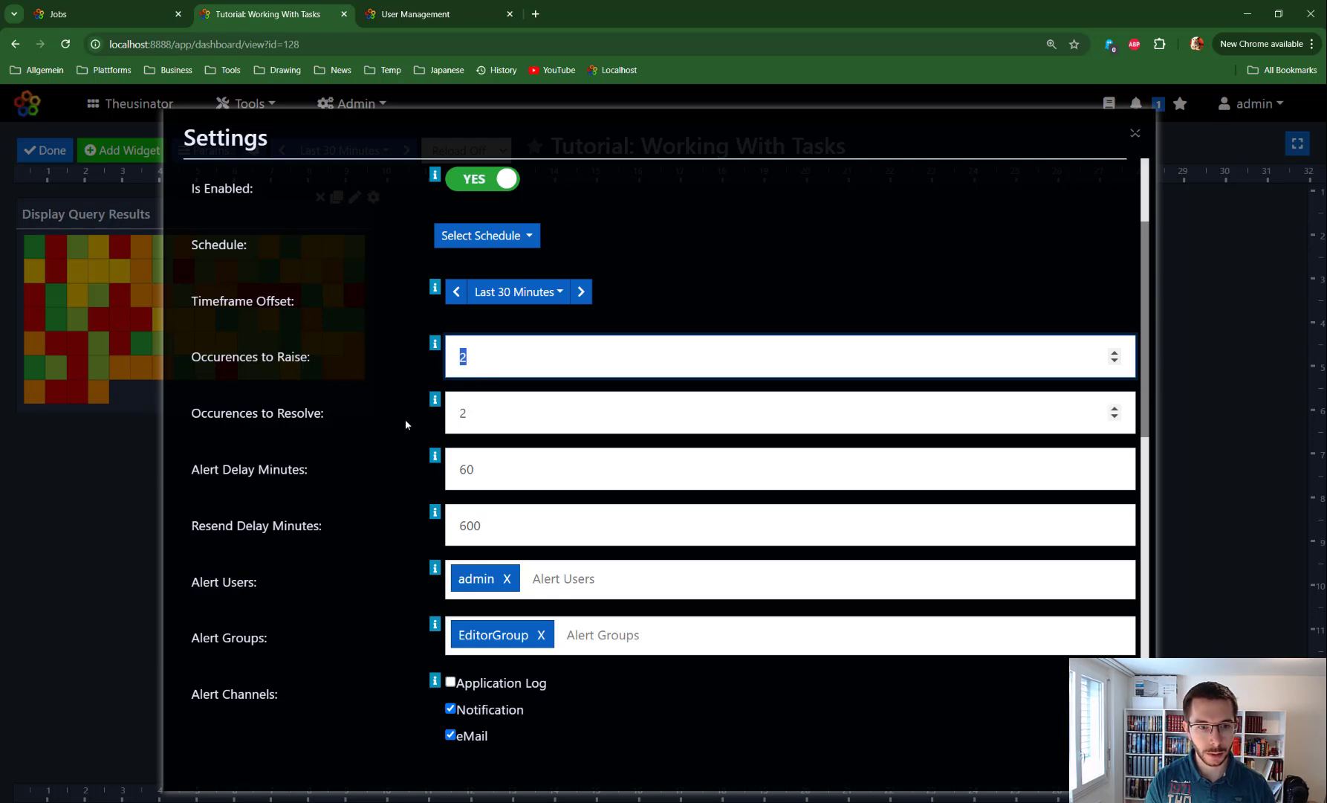
mouse_move(435, 402)
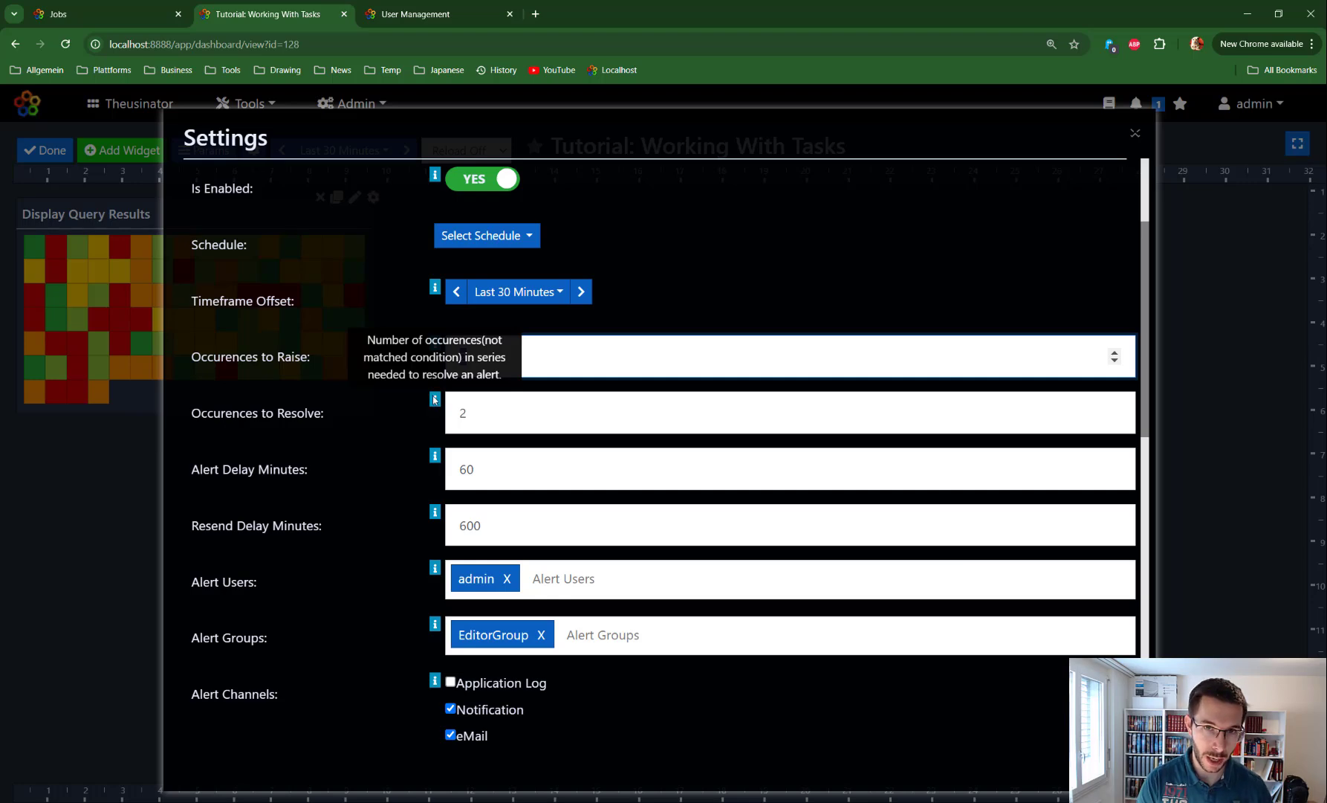
scroll(583, 504, down, 10)
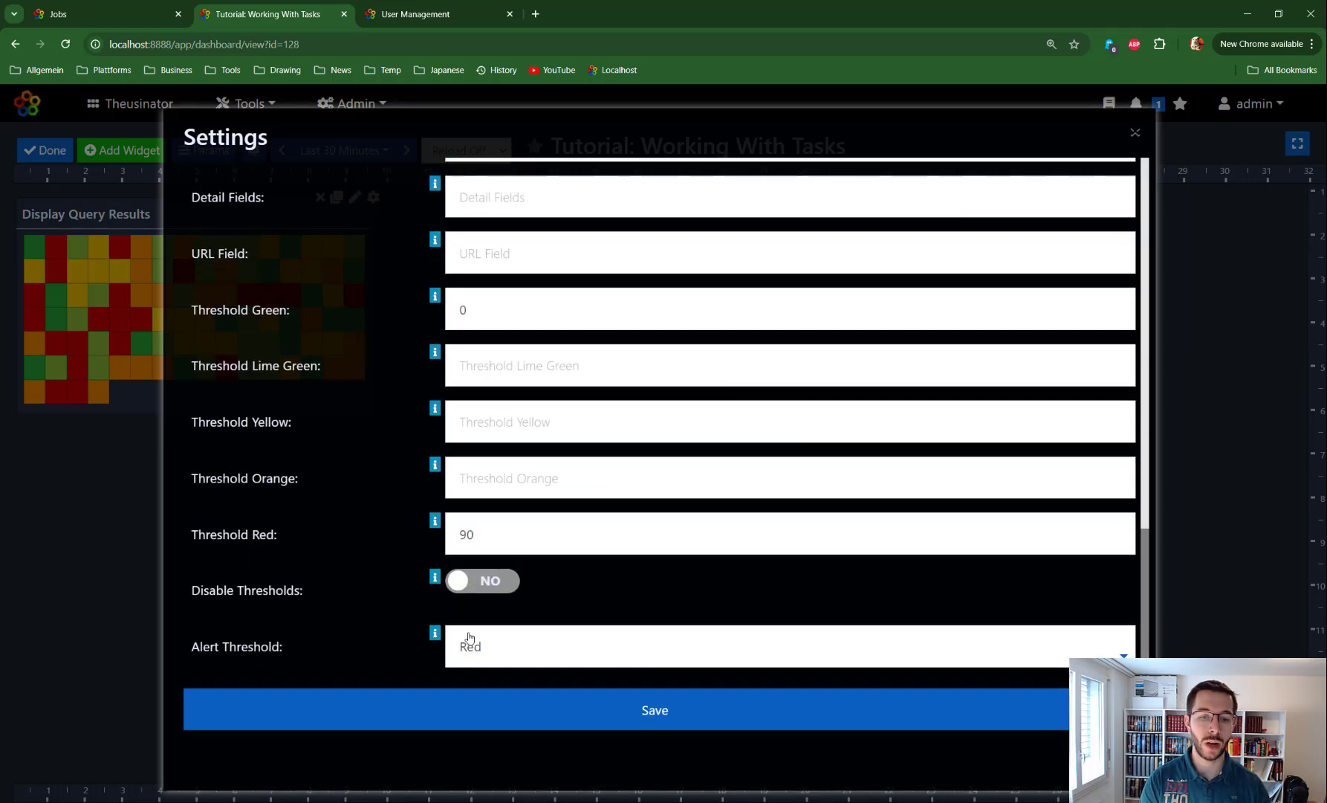
scroll(473, 639, down, 1)
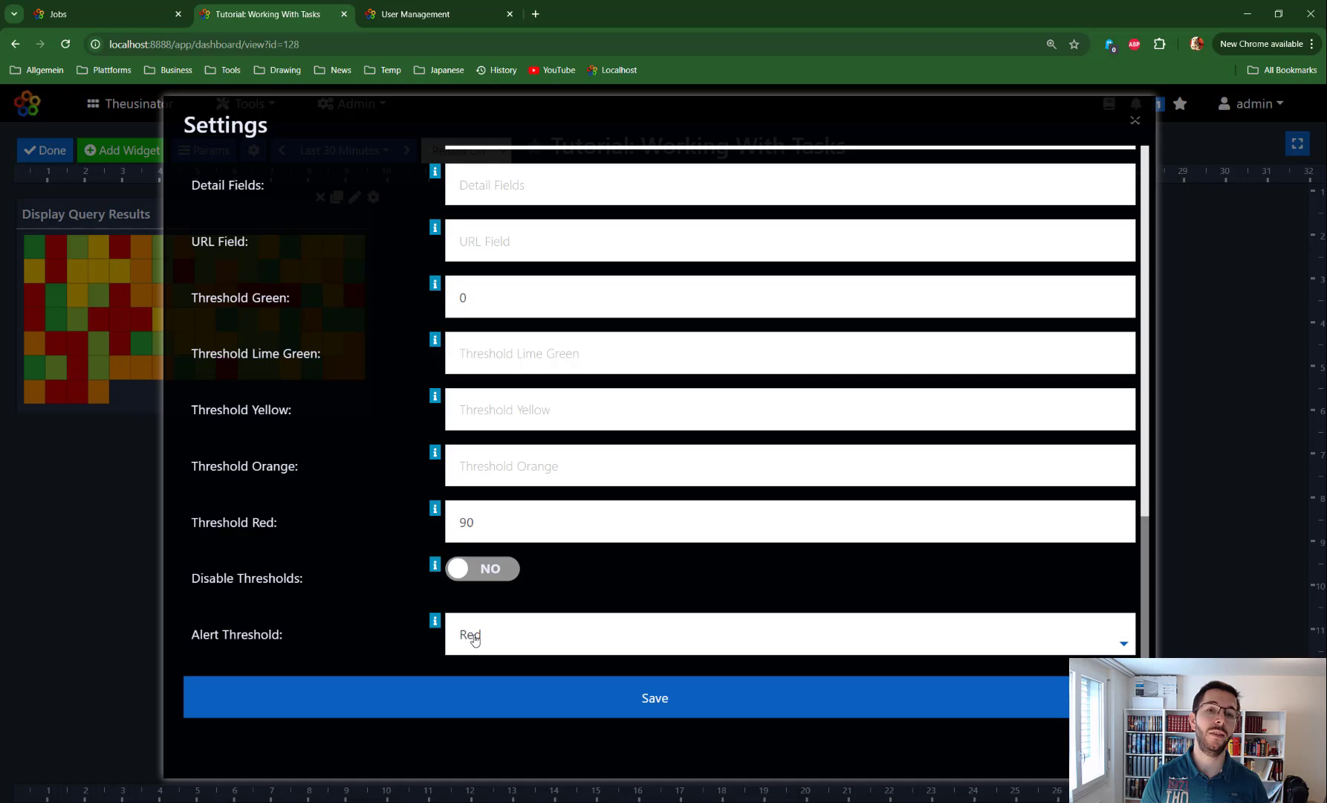
scroll(473, 640, up, 10)
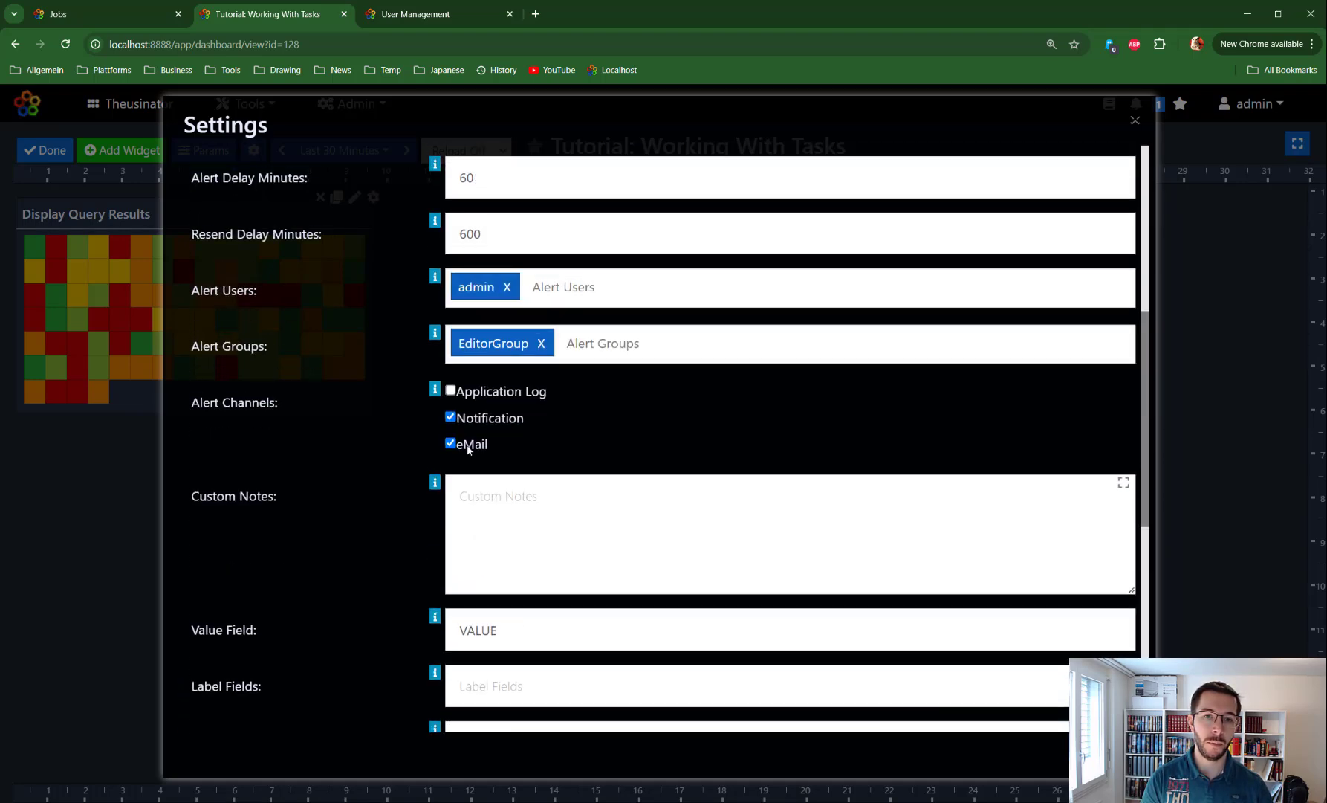
Set both Occurences to Raise and Occurences to Resolve to 1.
double_click(462, 330)
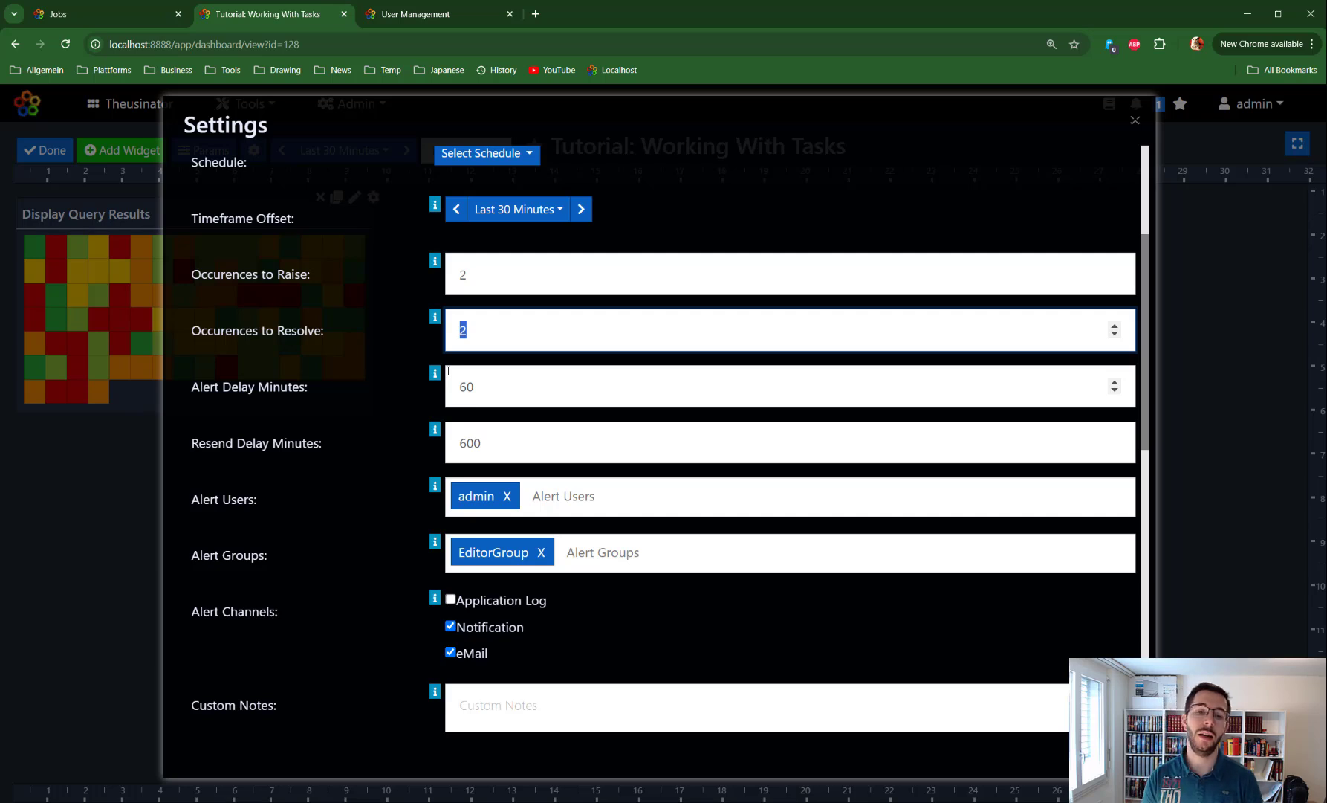
double_click(480, 286)
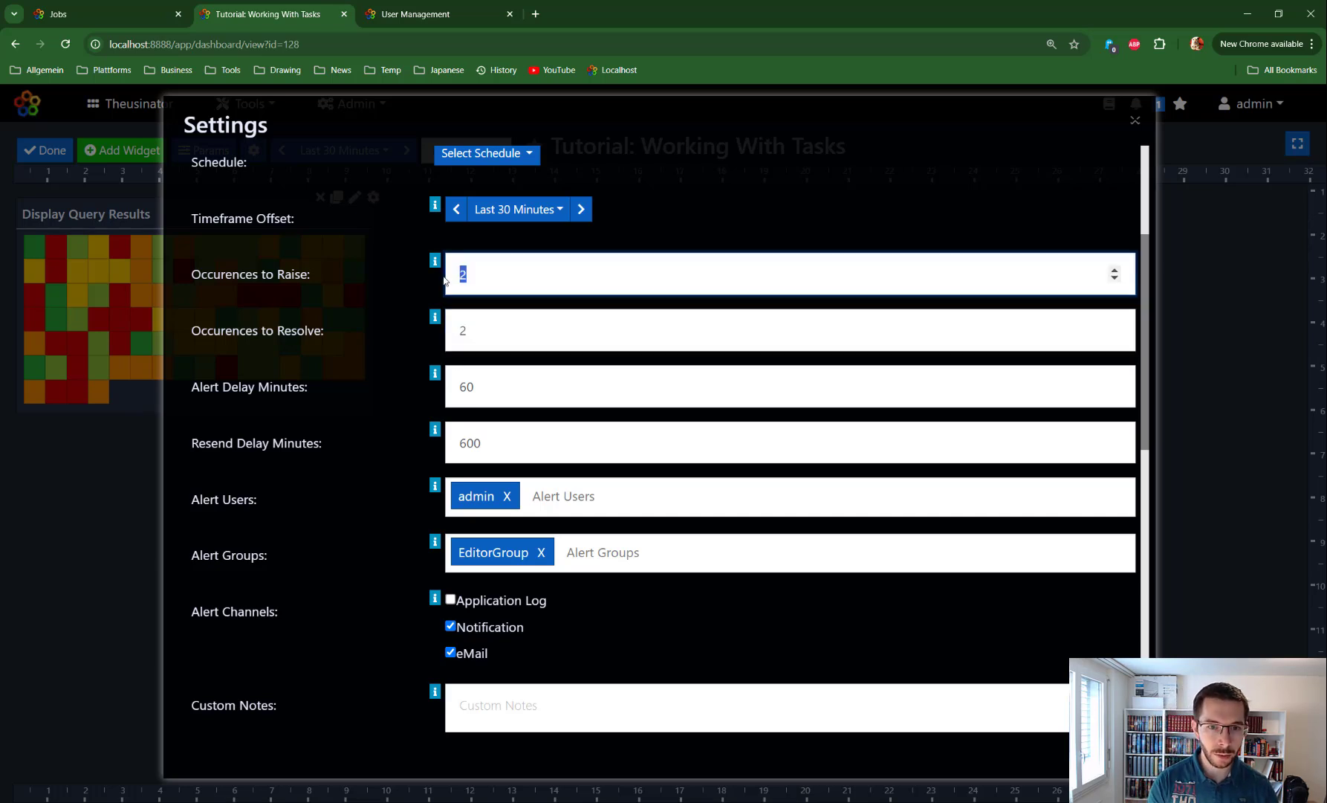
key(BackSpace)
text(1)
click(481, 318)
key(BackSpace)
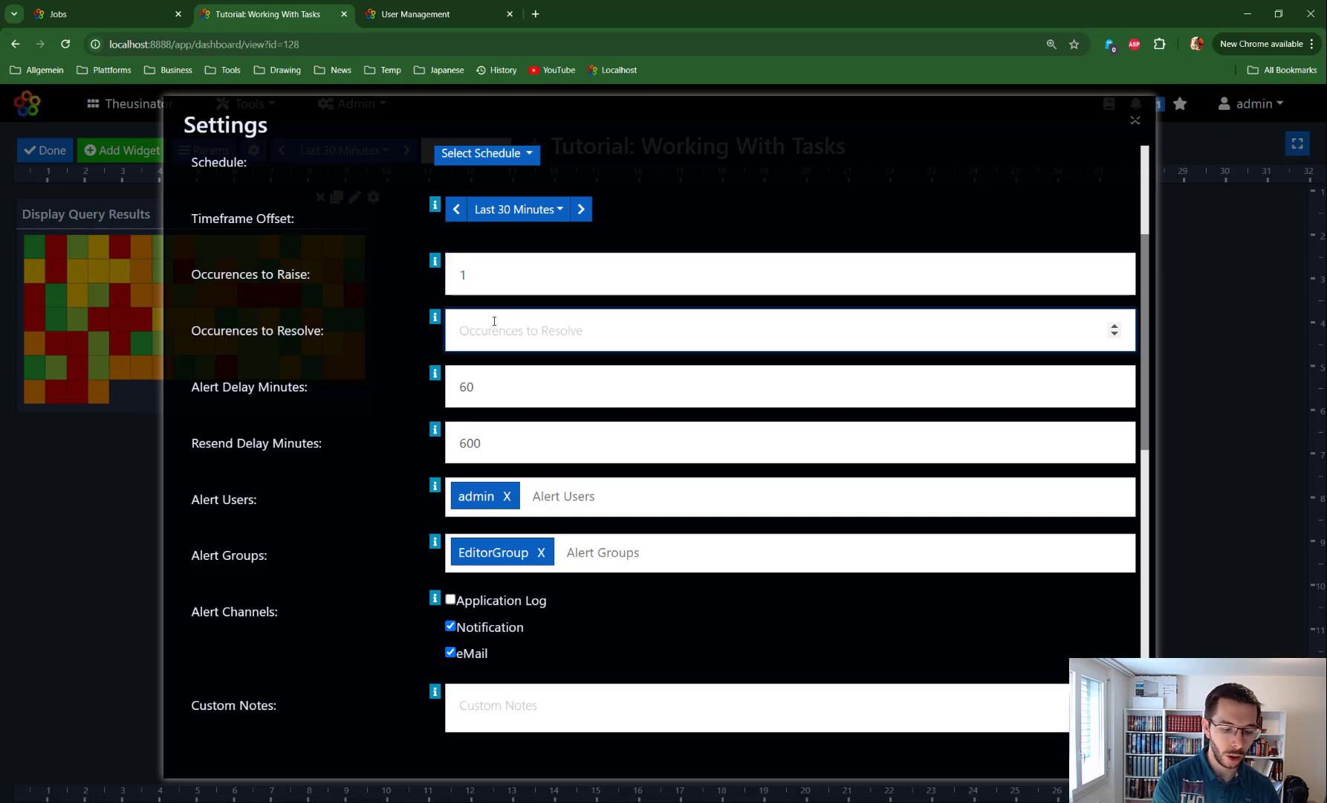
text(1)
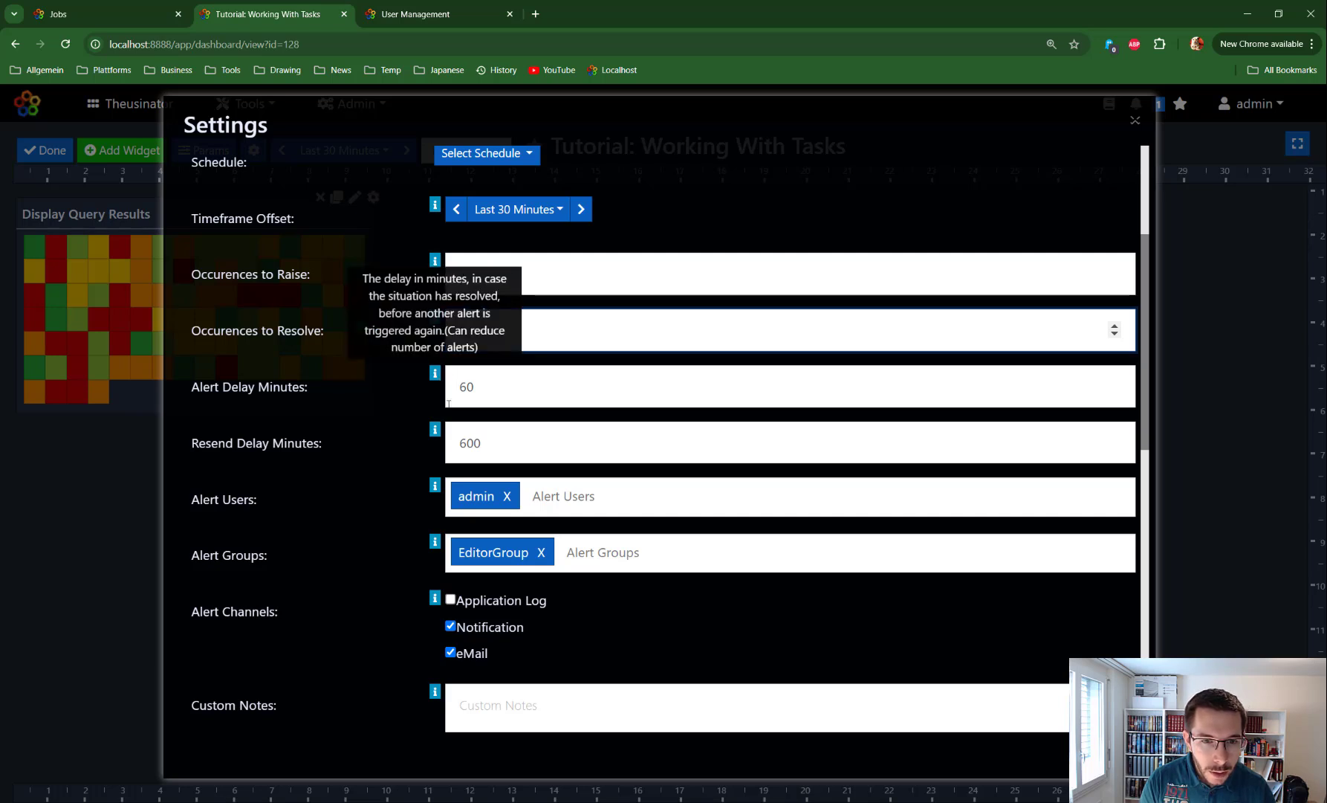
Read the help text for Resend Delay Minutes and set its value to 1200.
mouse_move(437, 437)
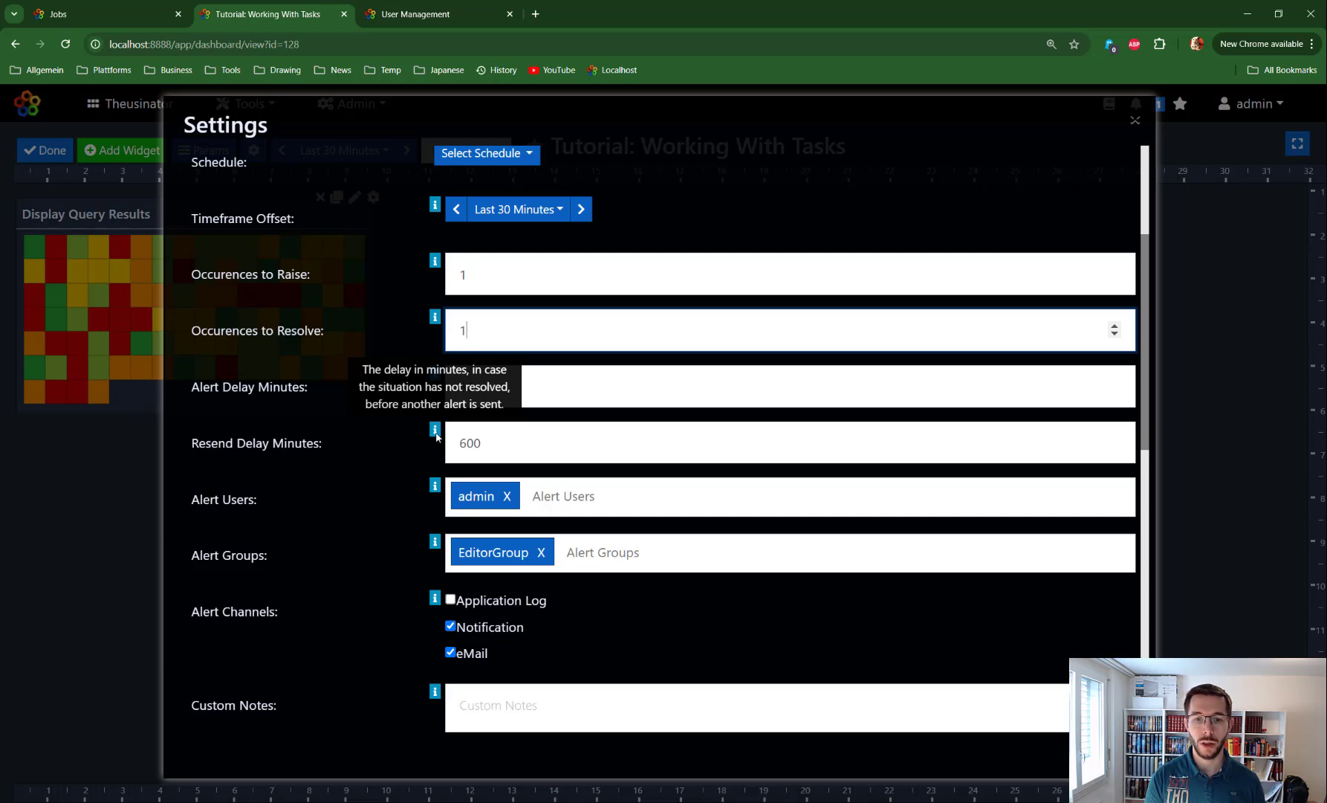
click(509, 441)
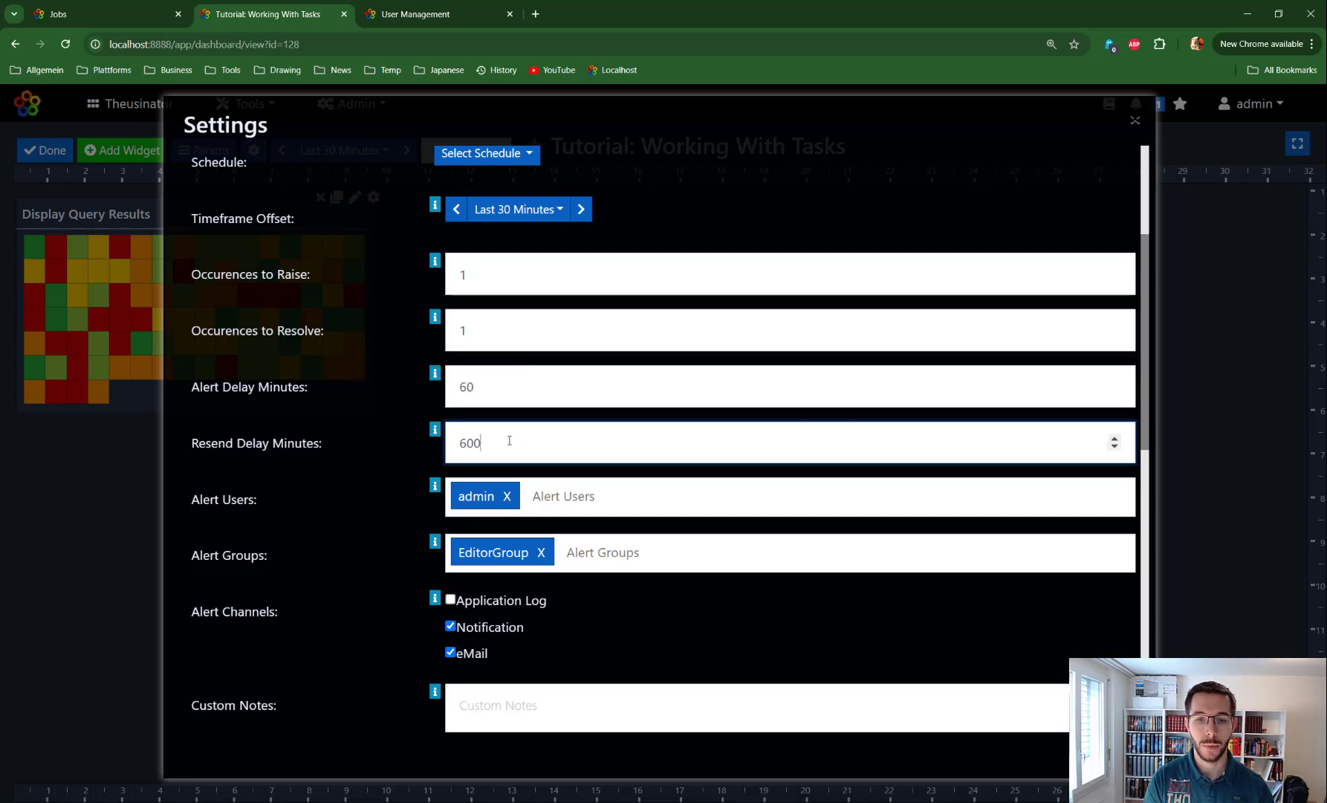
double_click(466, 444)
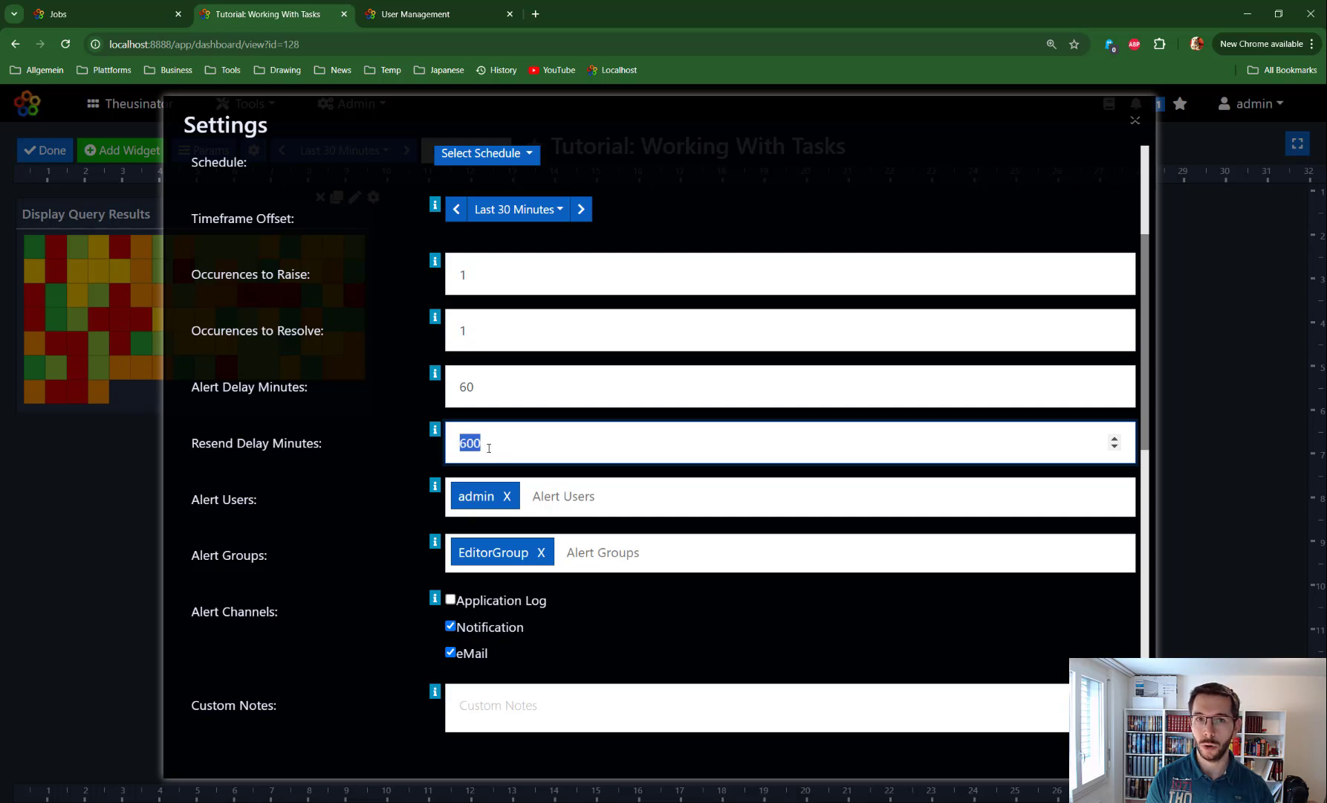
click(461, 443)
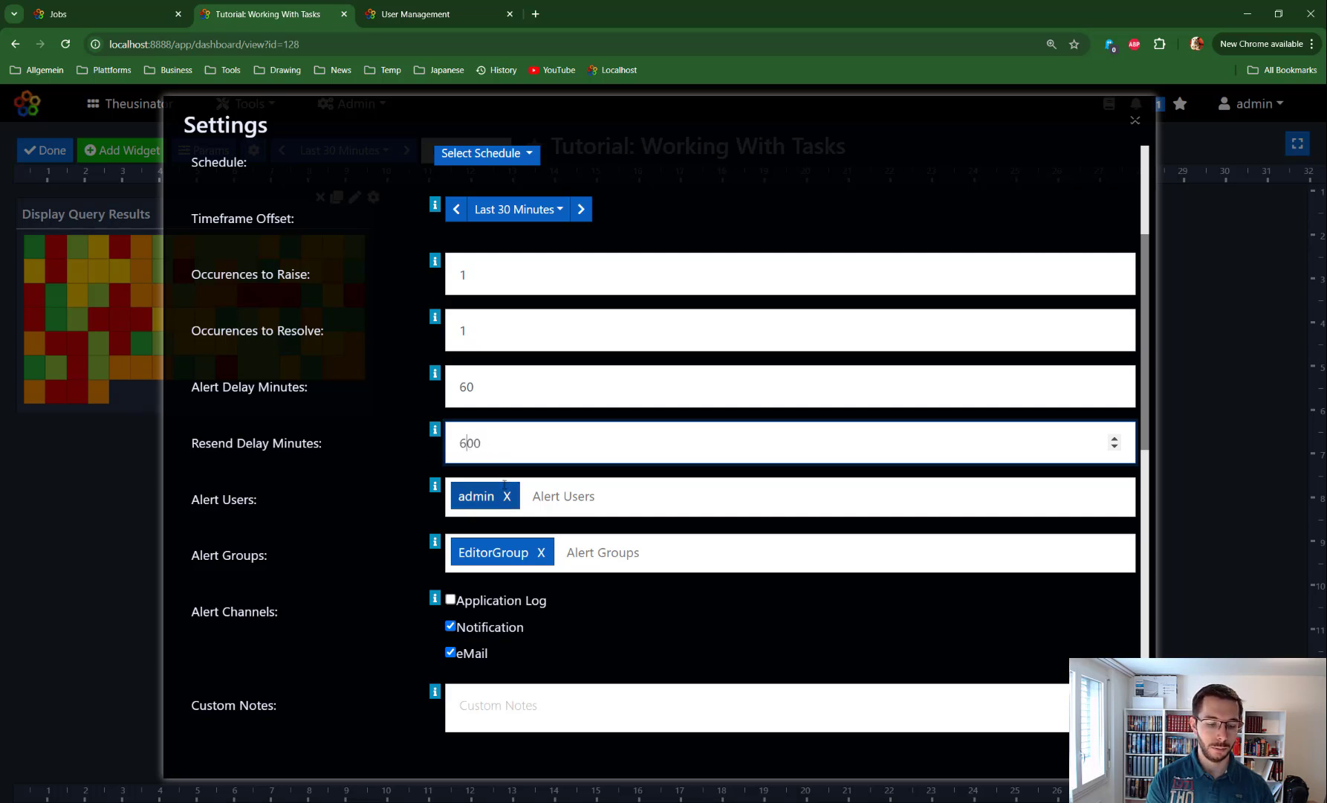
text(12)
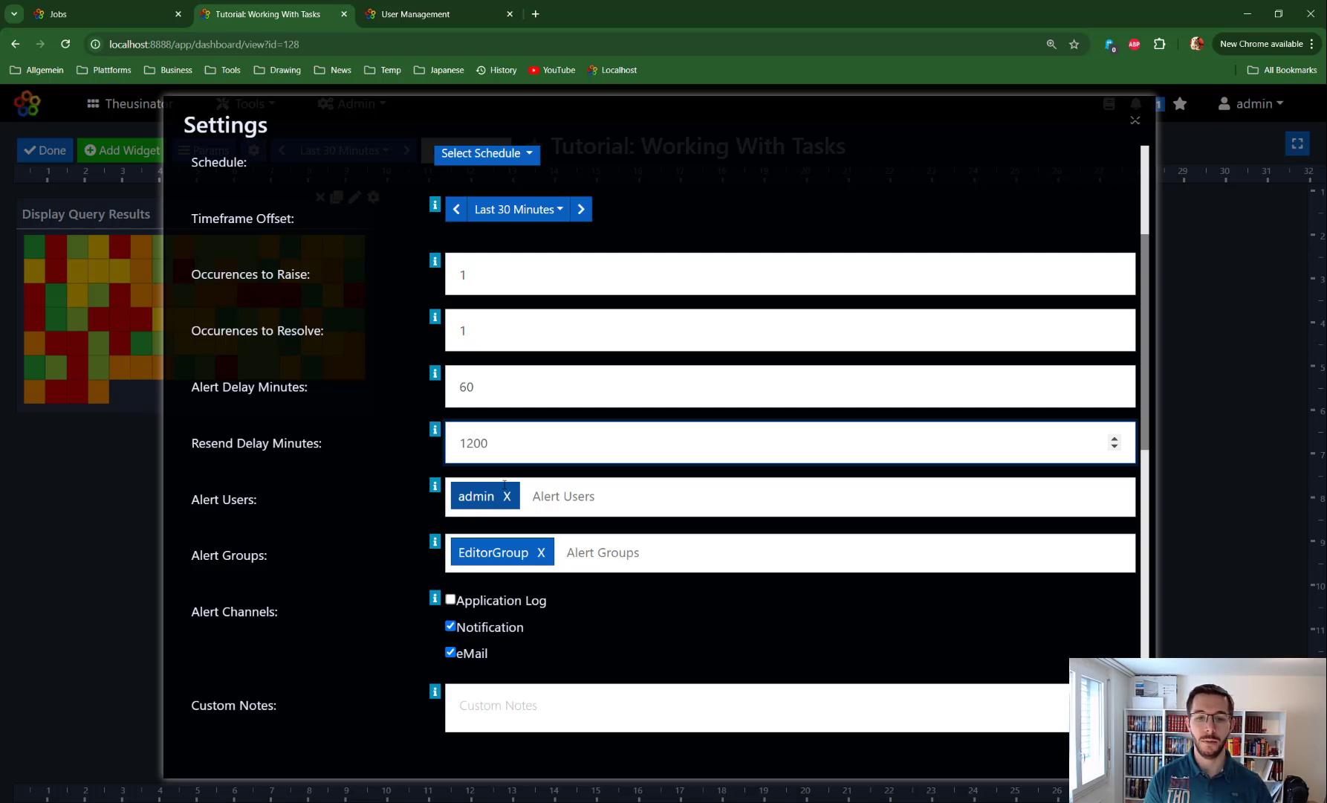
Set both Resend Delay Minutes and Alert Delay Minutes to 1.
key(BackSpace)
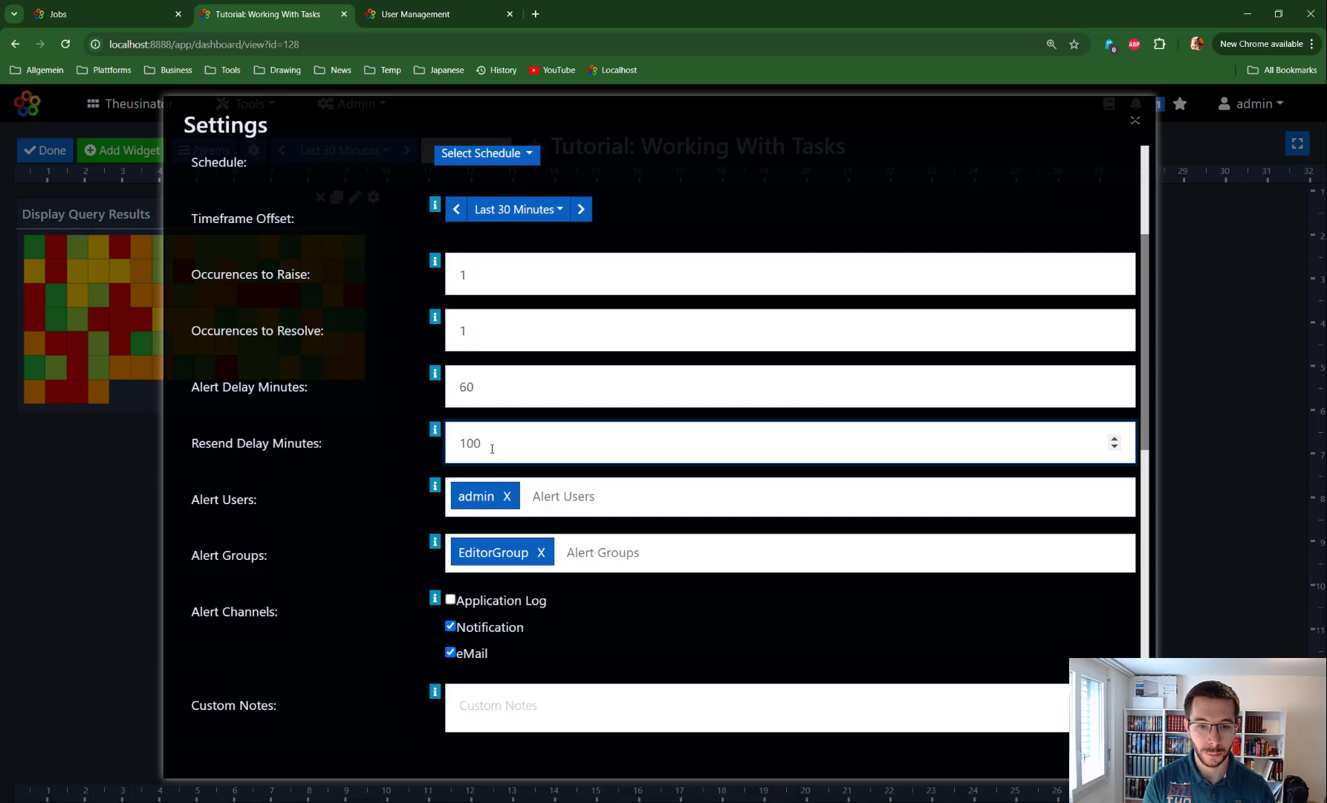
key(Delete)
key(Delete)
key(shift+Tab)
text(1)
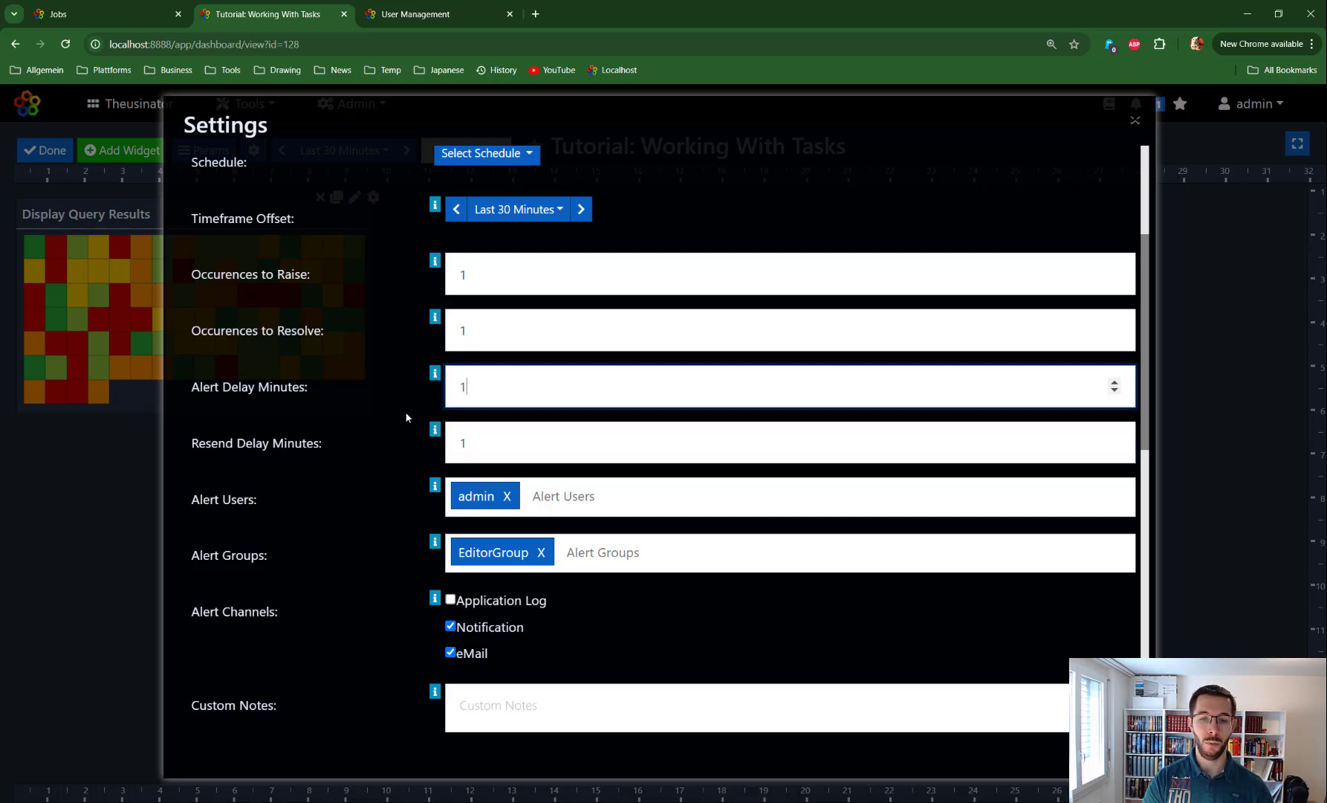
Check the Value Field and Threshold Green entries, and save the widget's task settings.
scroll(379, 462, down, 4)
scroll(507, 368, down, 2)
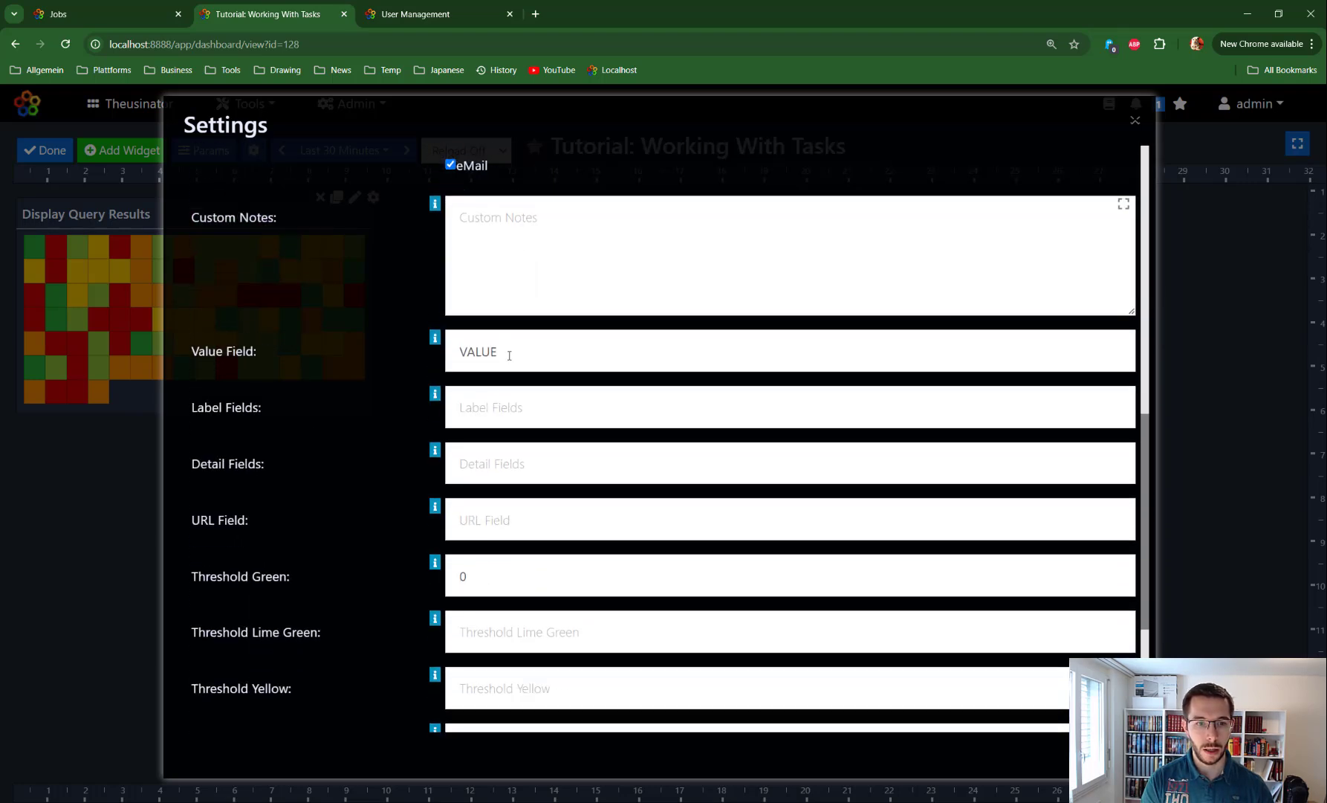
drag(509, 353, 430, 352)
scroll(478, 371, down, 4)
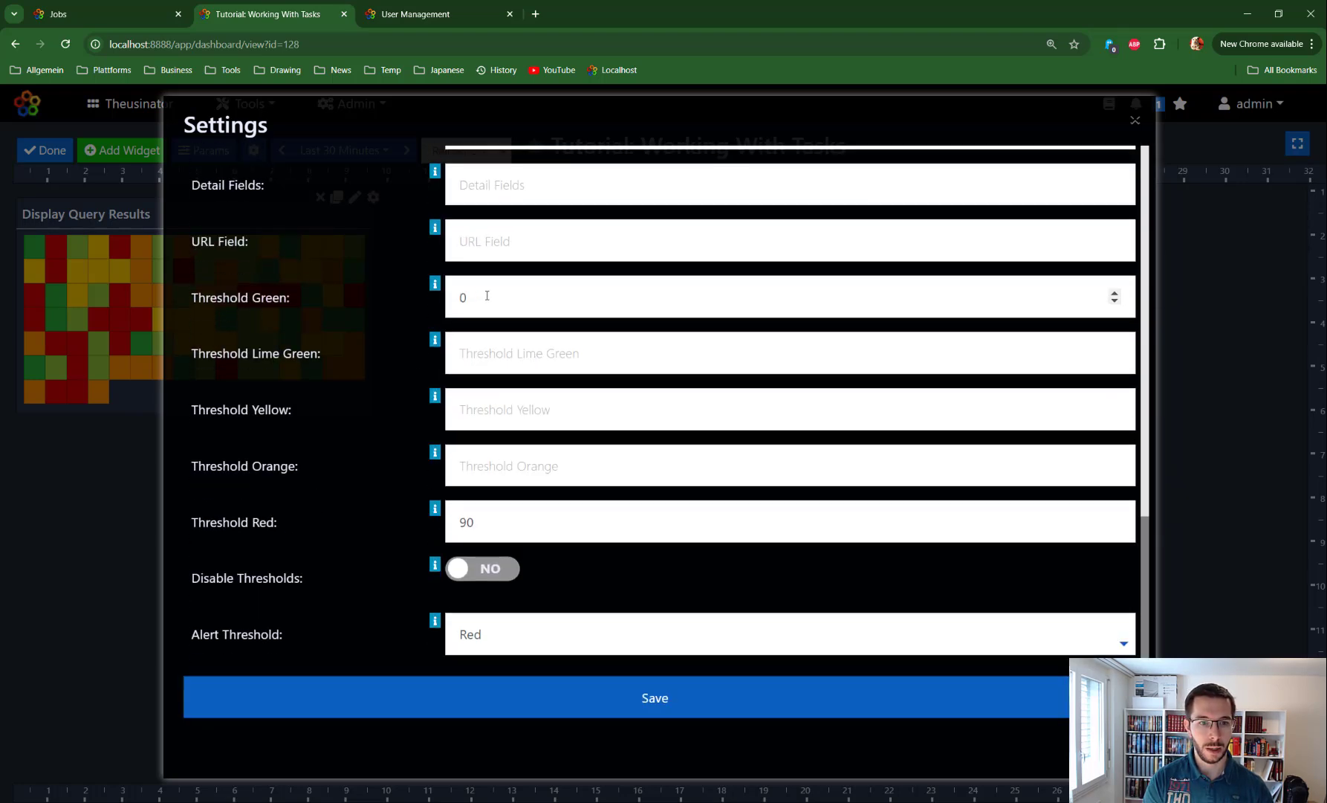
click(487, 296)
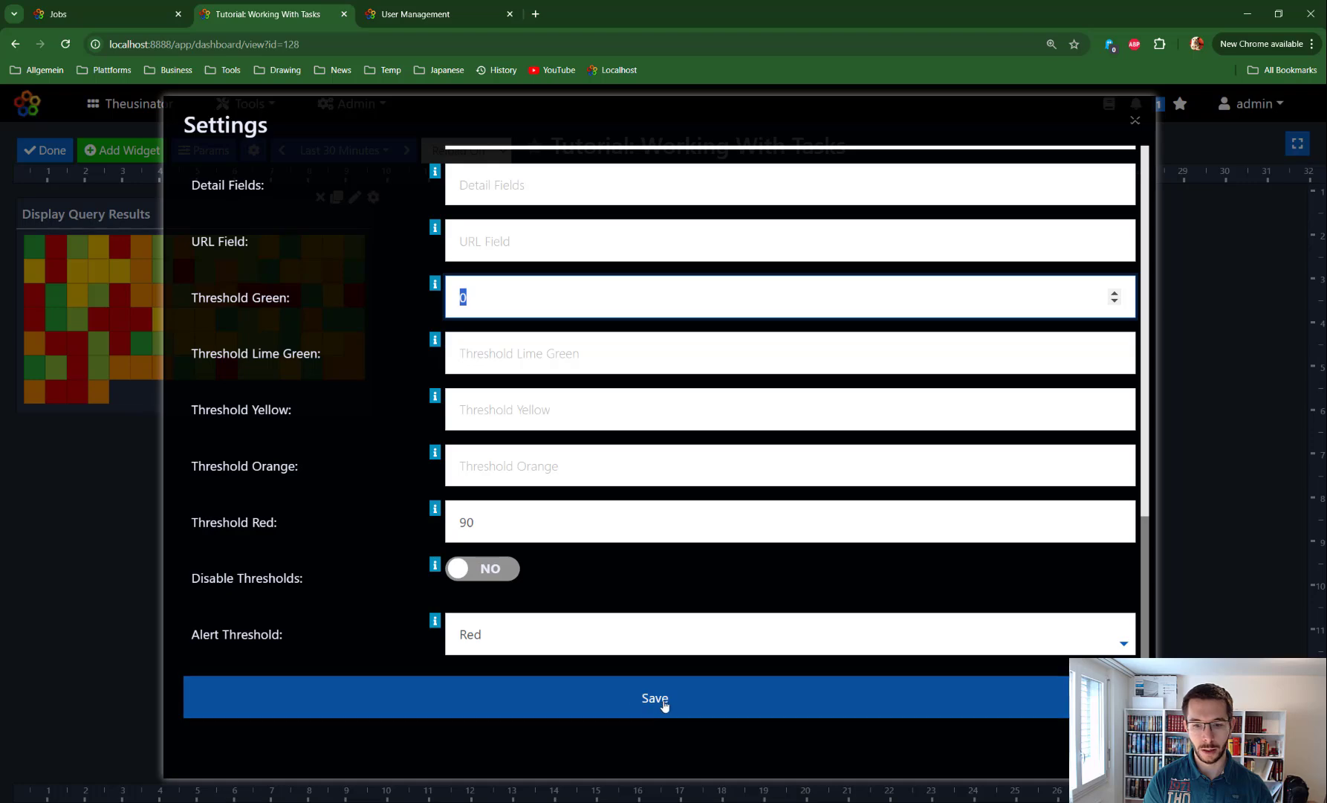
click(665, 702)
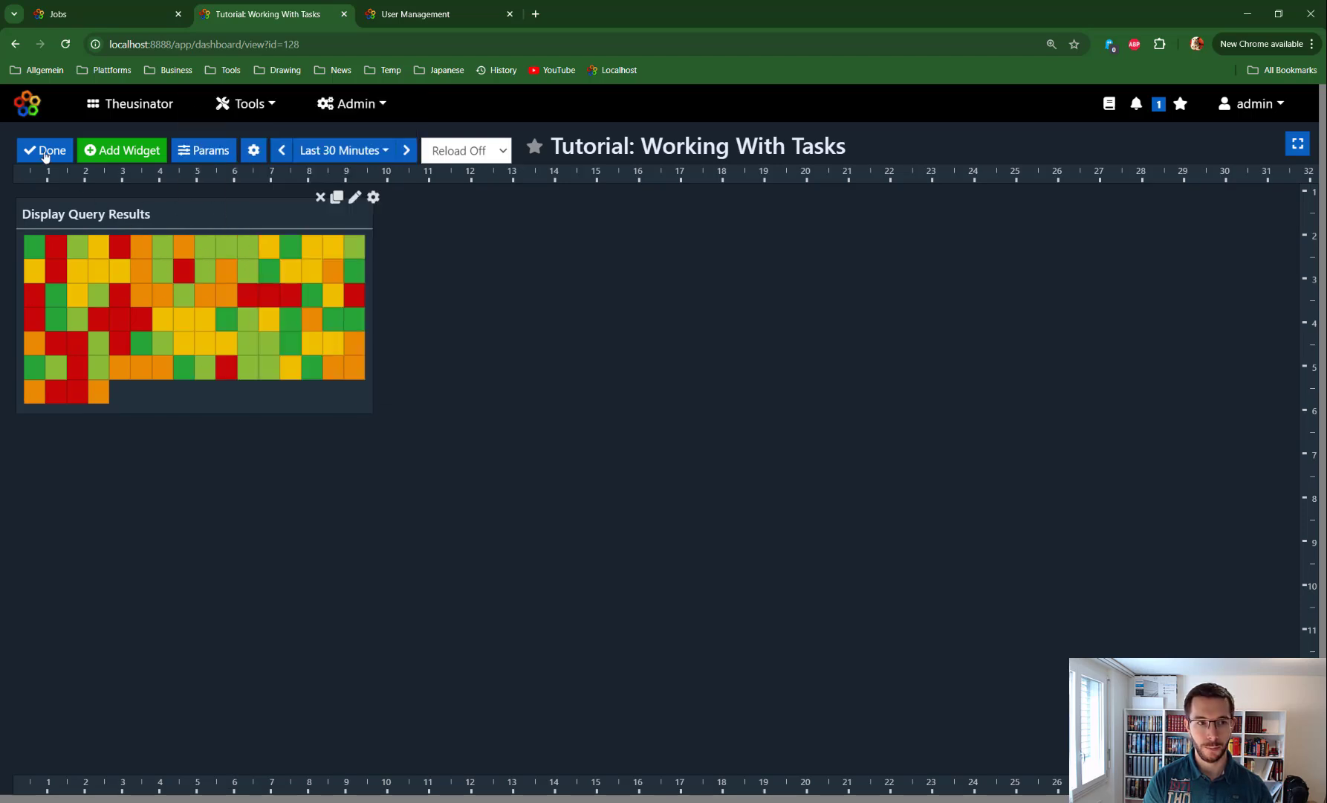
Switch to the browser tab with the Jobs page and reload it to refresh the job list.
click(260, 116)
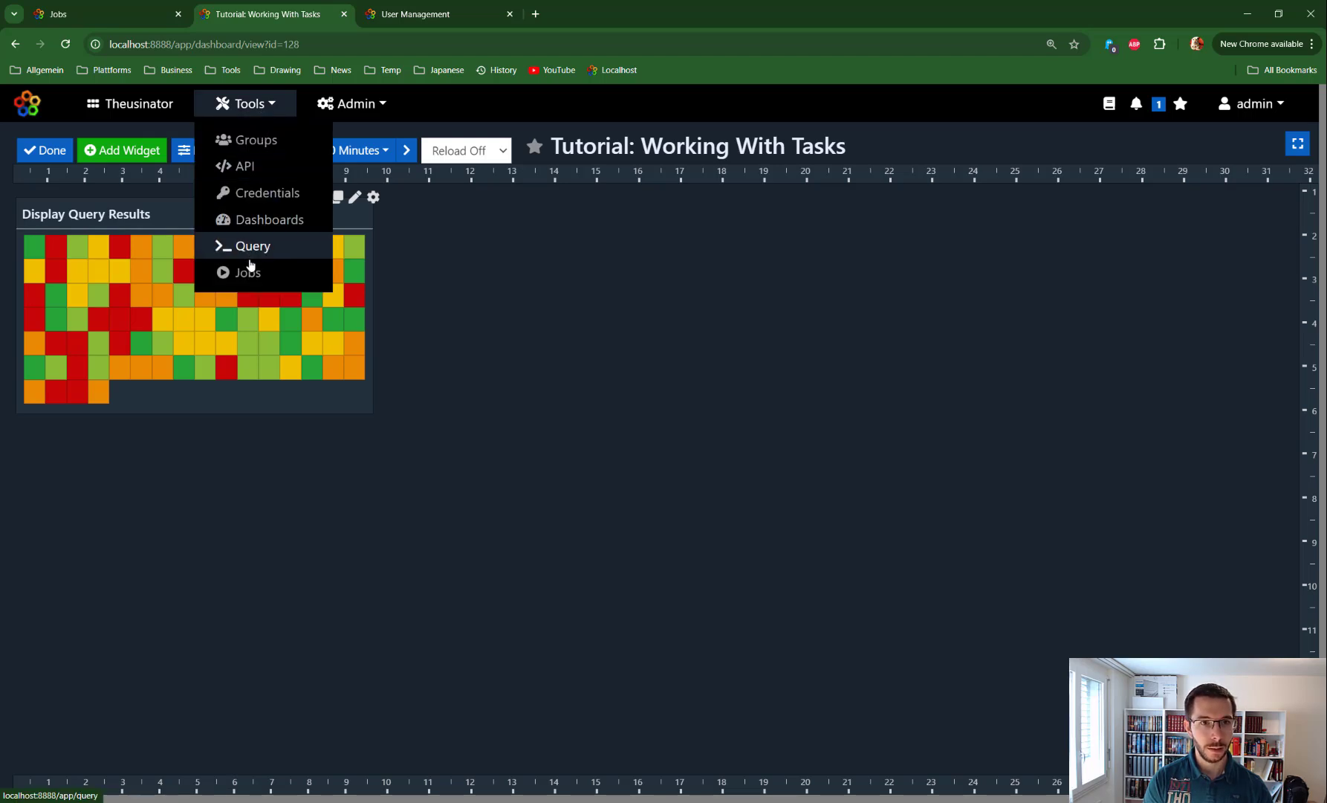
click(100, 15)
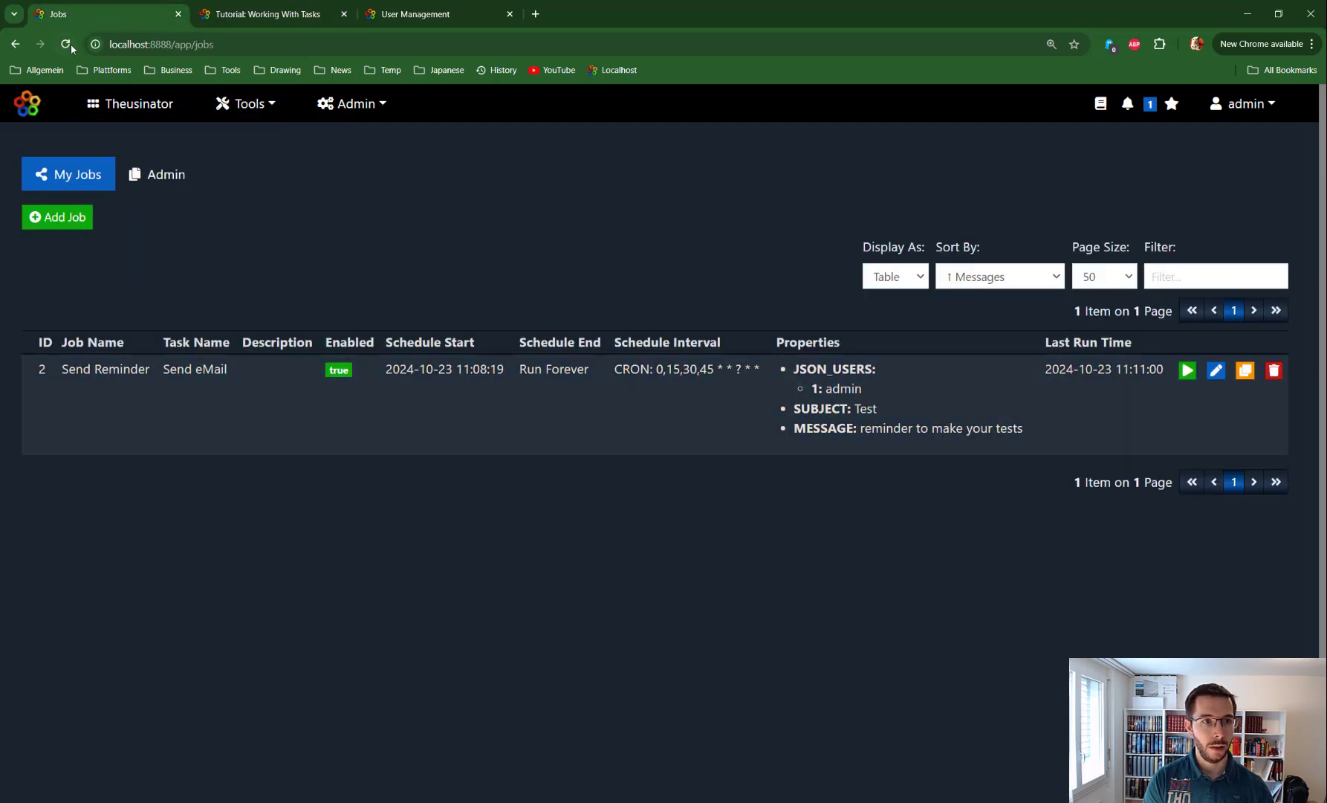
click(66, 45)
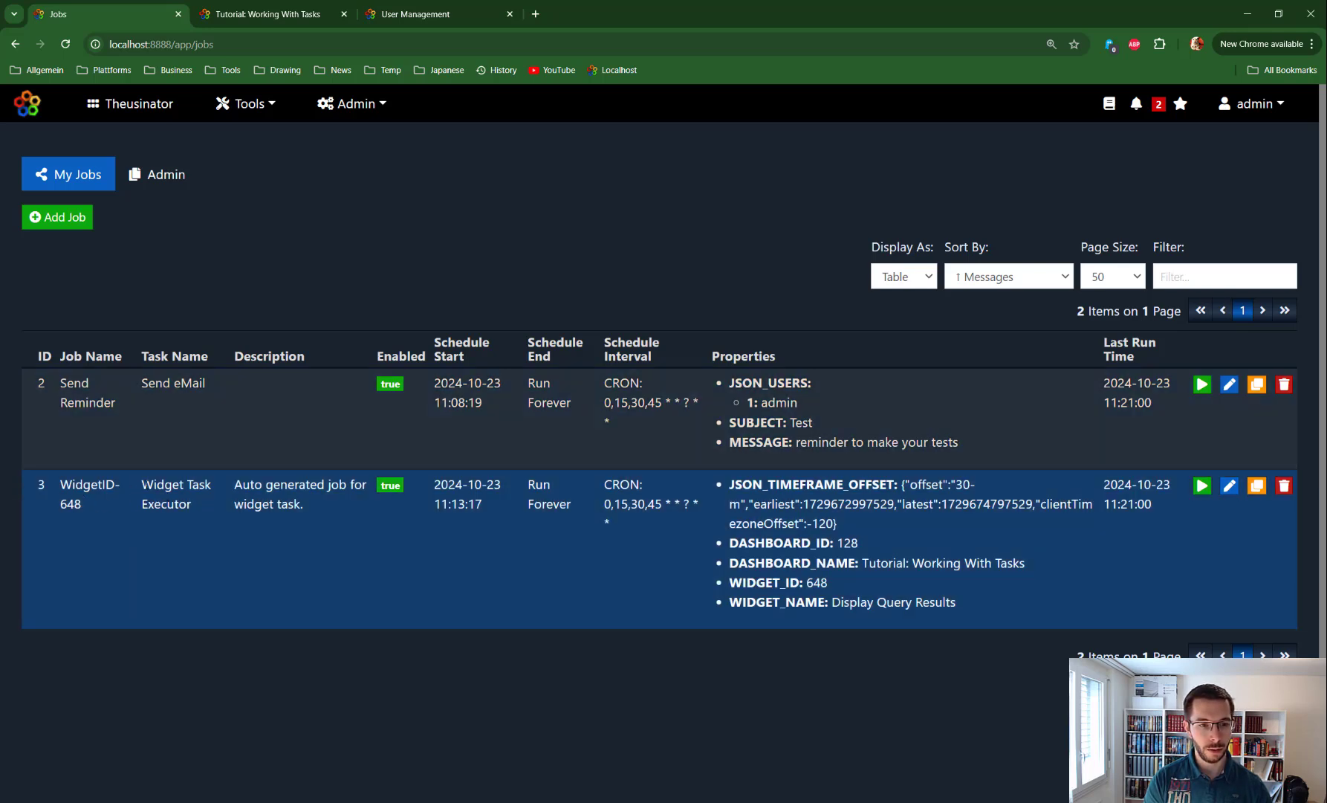
Check the selectable tasks for new jobs against the Widget Task Executor task, and close the selection without adding a job.
drag(141, 483, 220, 513)
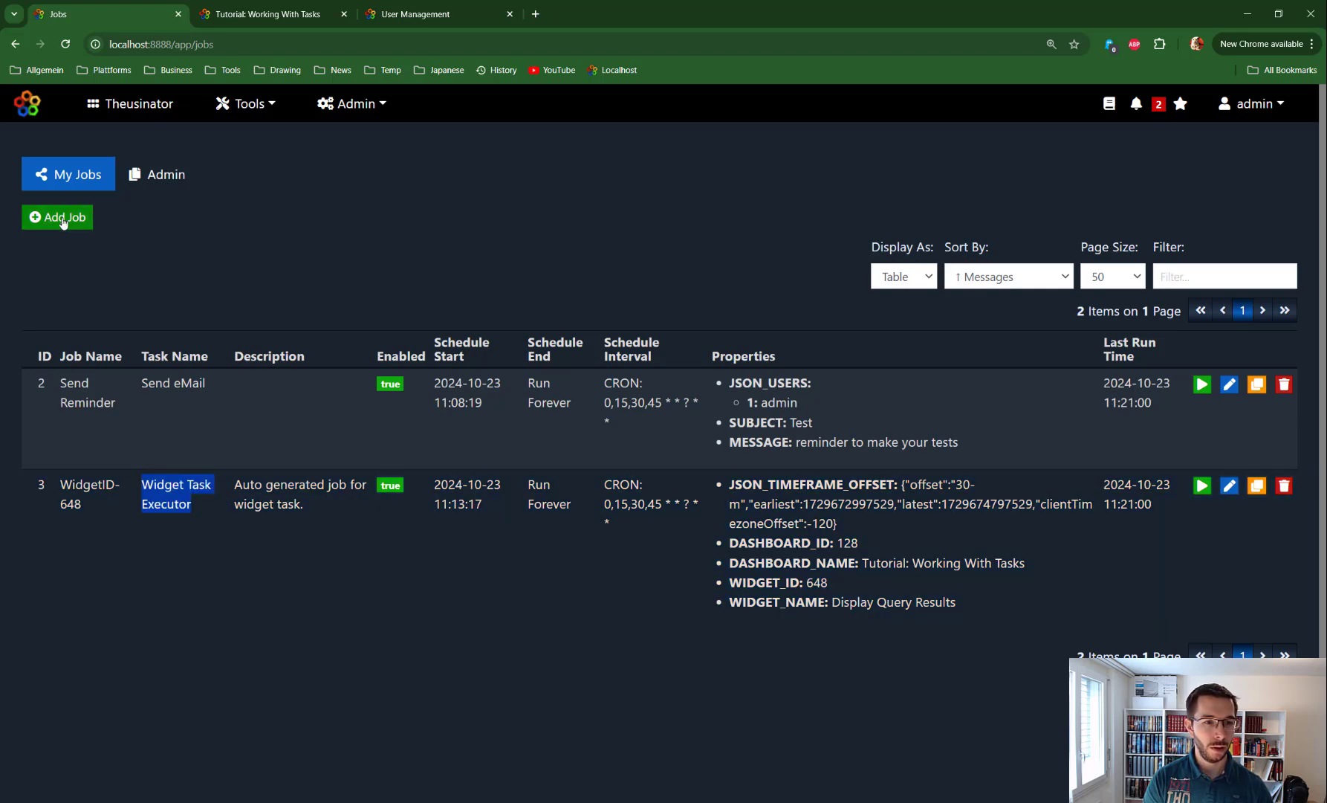
click(59, 216)
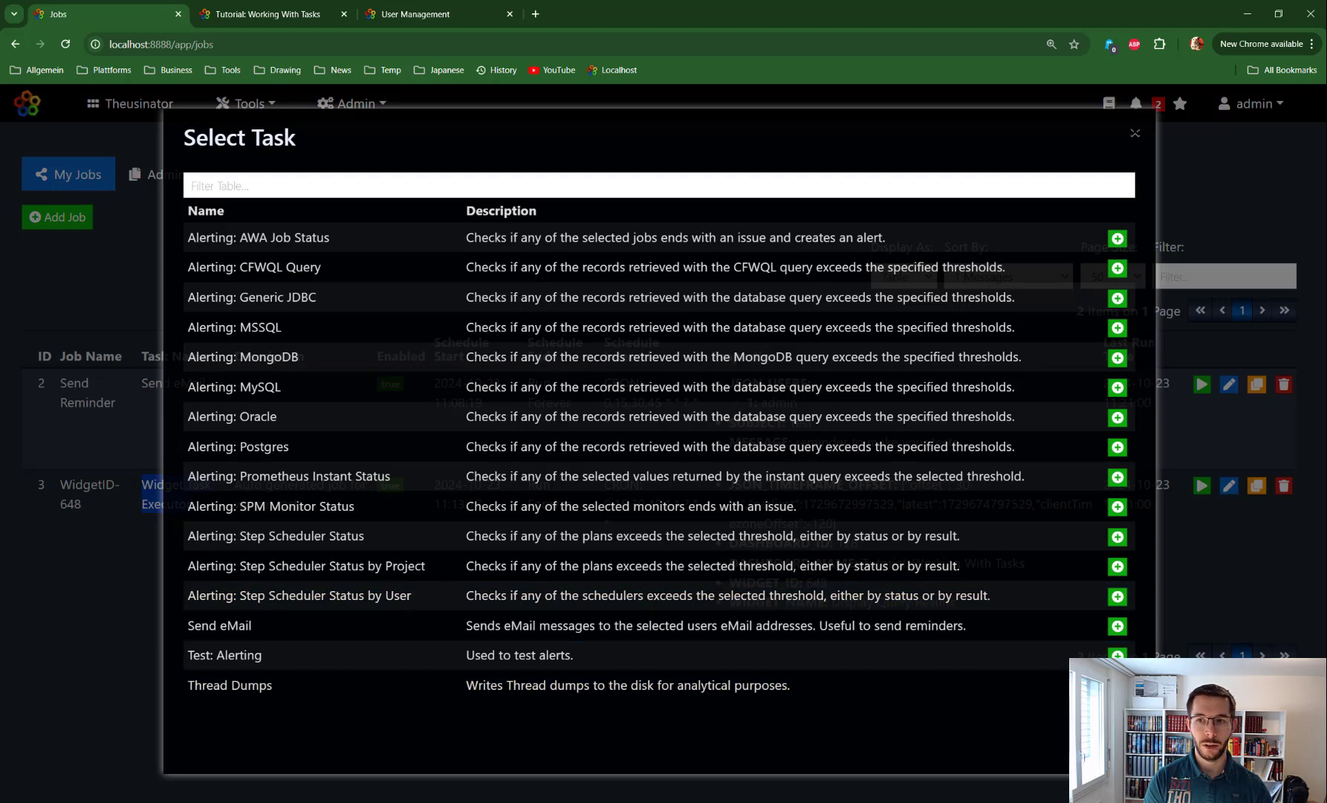
click(1137, 134)
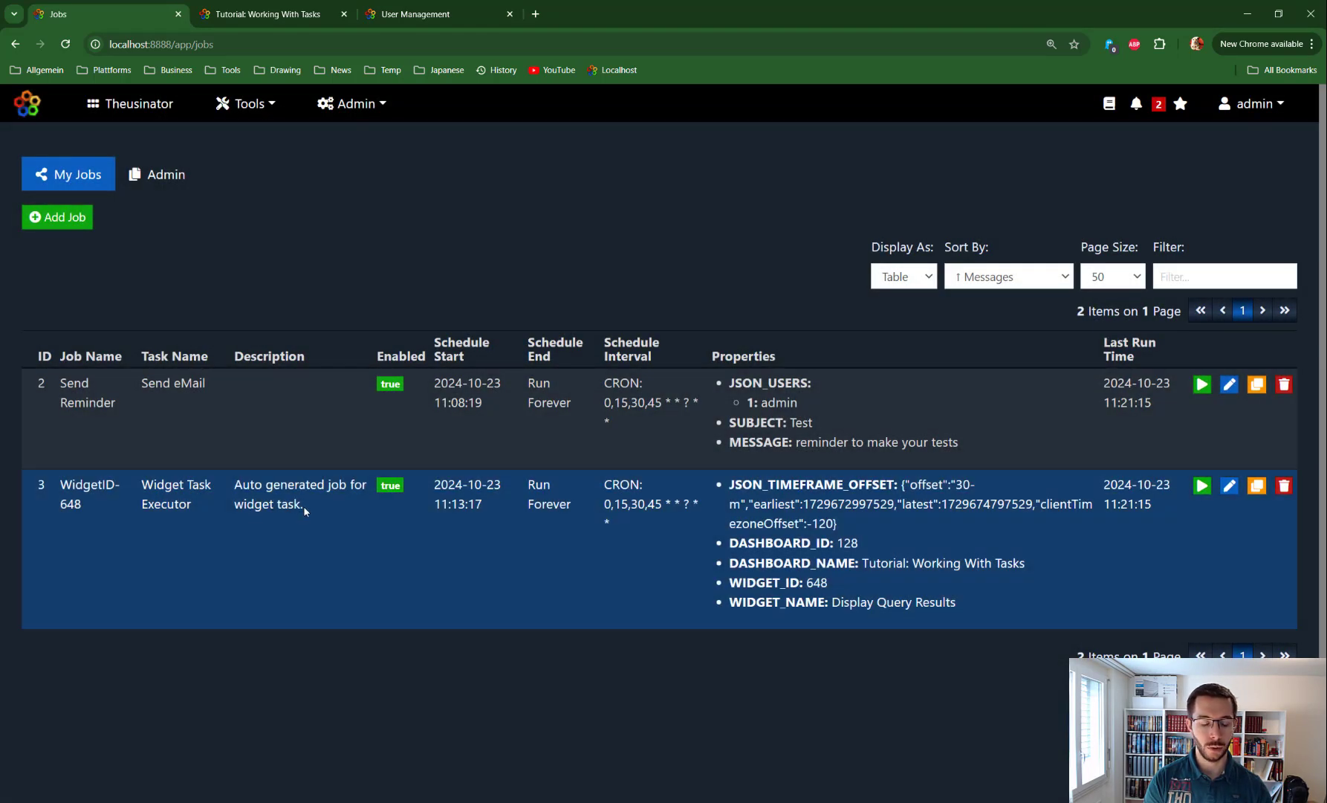
Open the auto-generated WidgetID-648 job, check its dashboard name and widget name, and close it without changes.
click(1229, 486)
scroll(529, 570, down, 2)
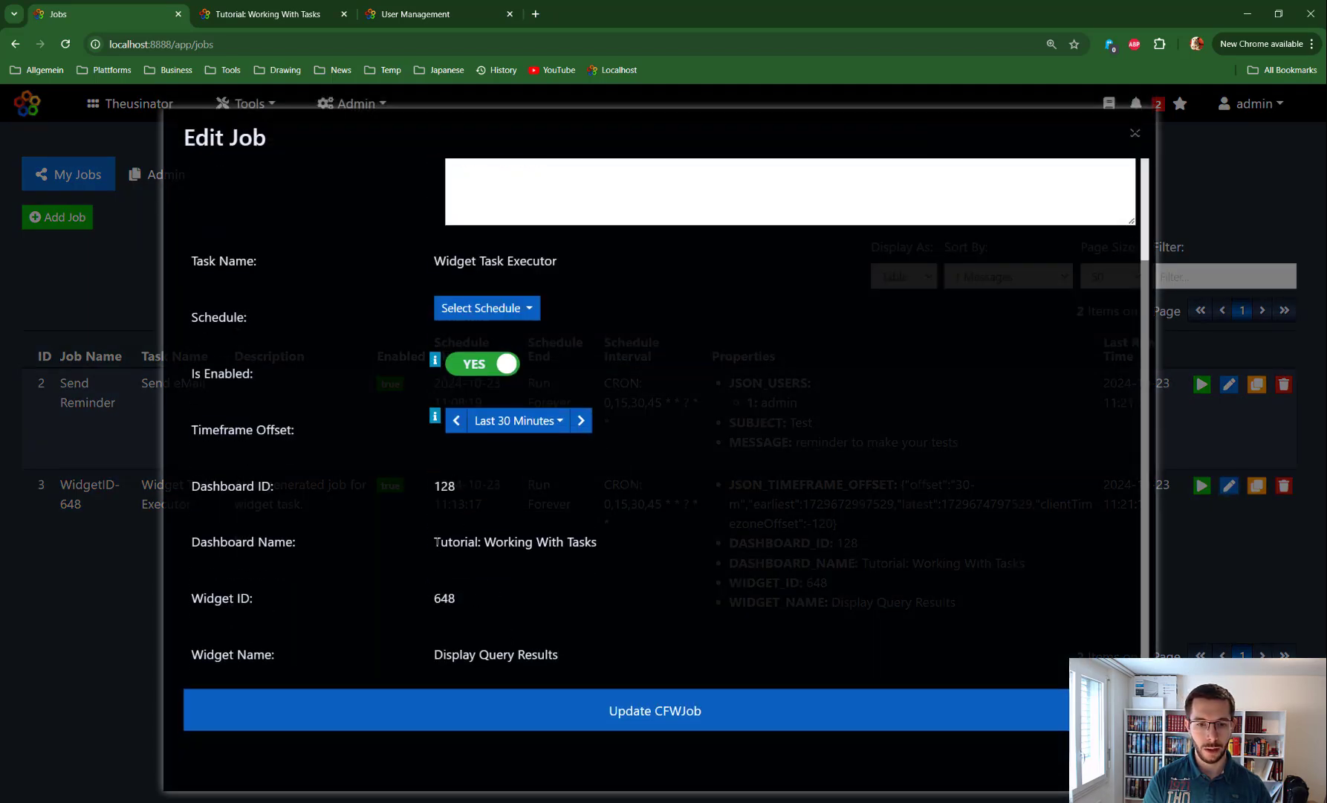
drag(435, 541, 598, 544)
drag(563, 653, 197, 648)
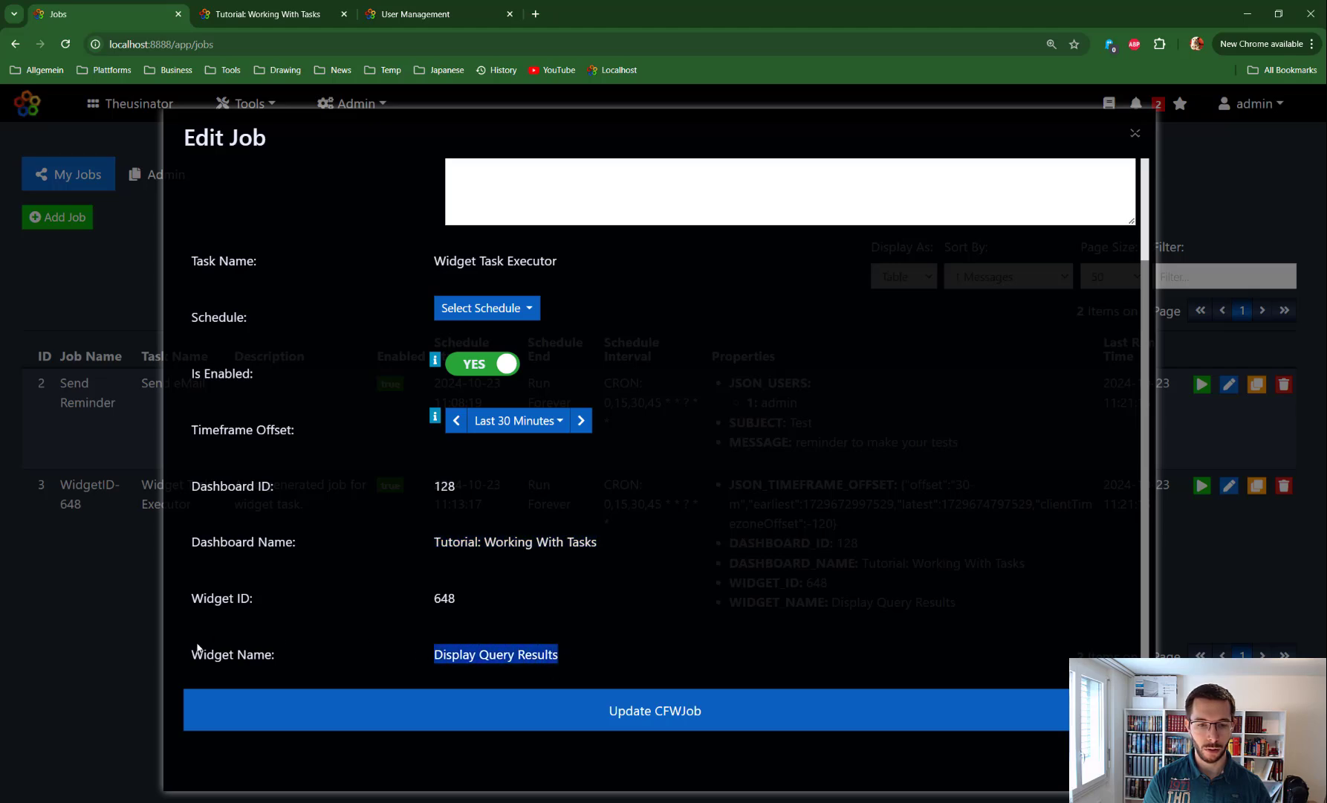
click(1135, 132)
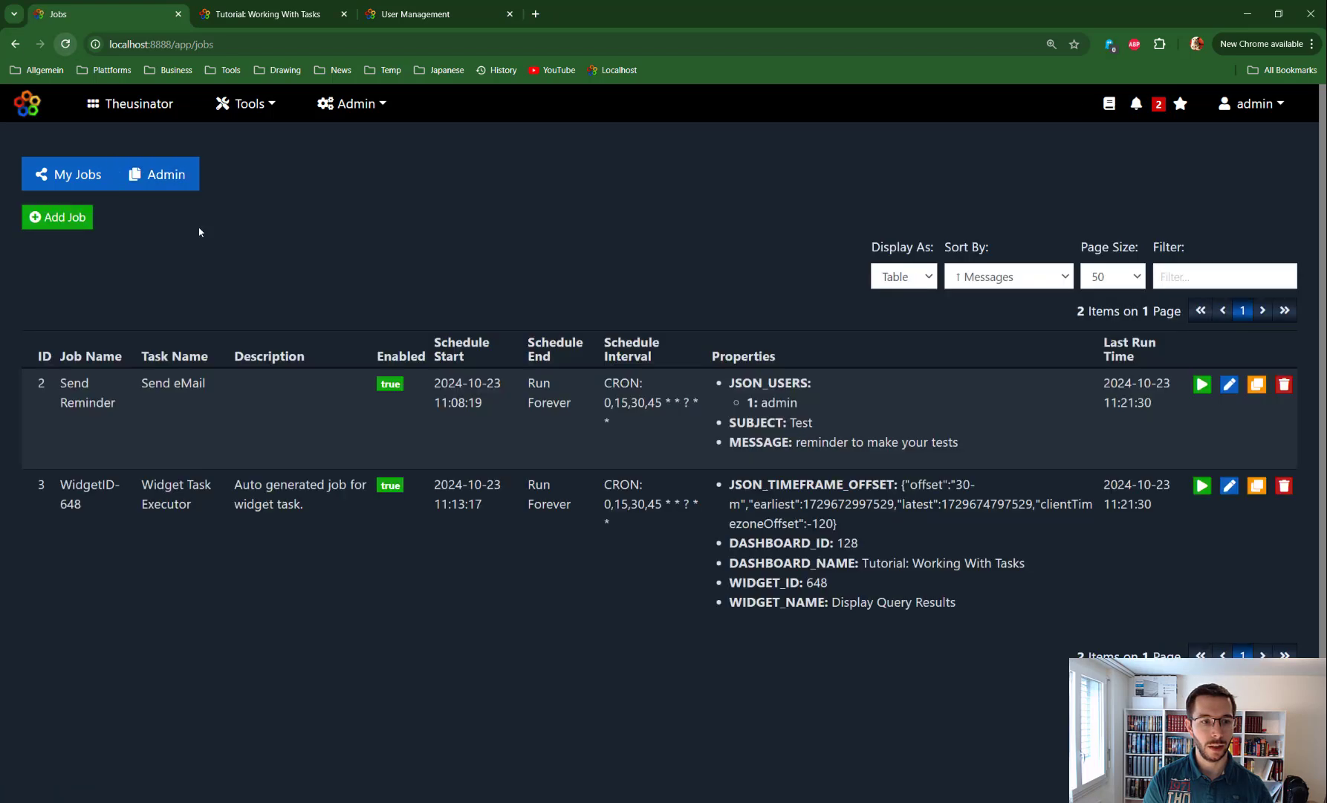
Read the "Alert - Query record(s) reached threshold" notification, examine the VALUE of its listed records, and close the notifications.
click(1154, 108)
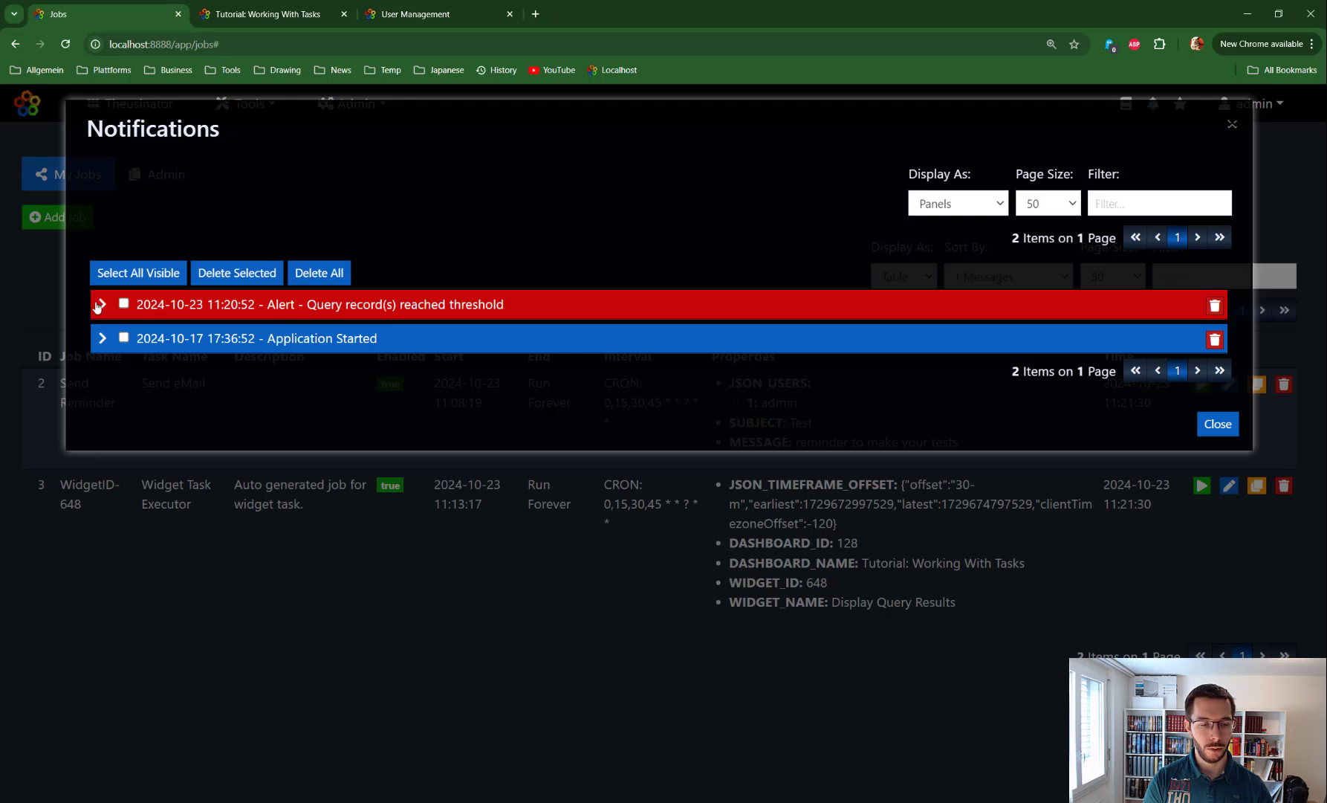
click(103, 305)
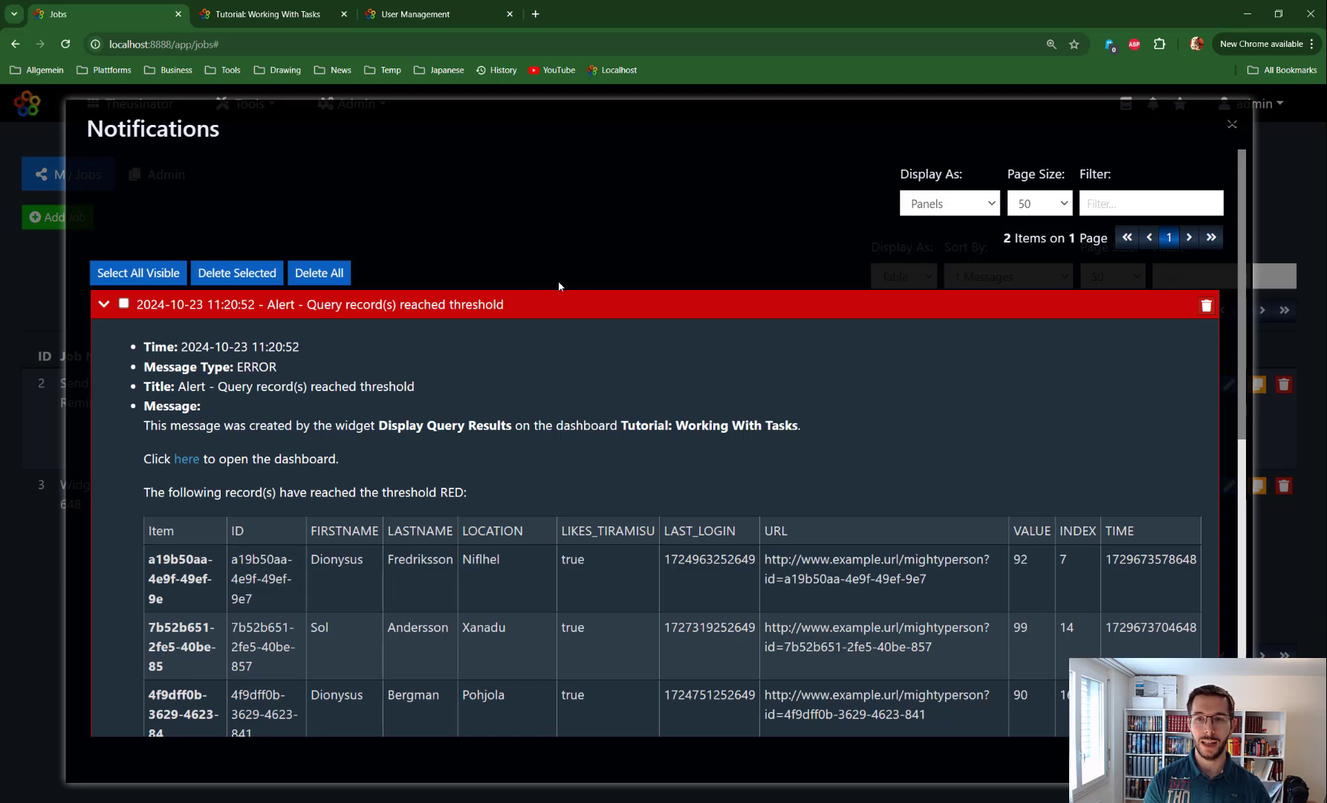
scroll(286, 416, down, 3)
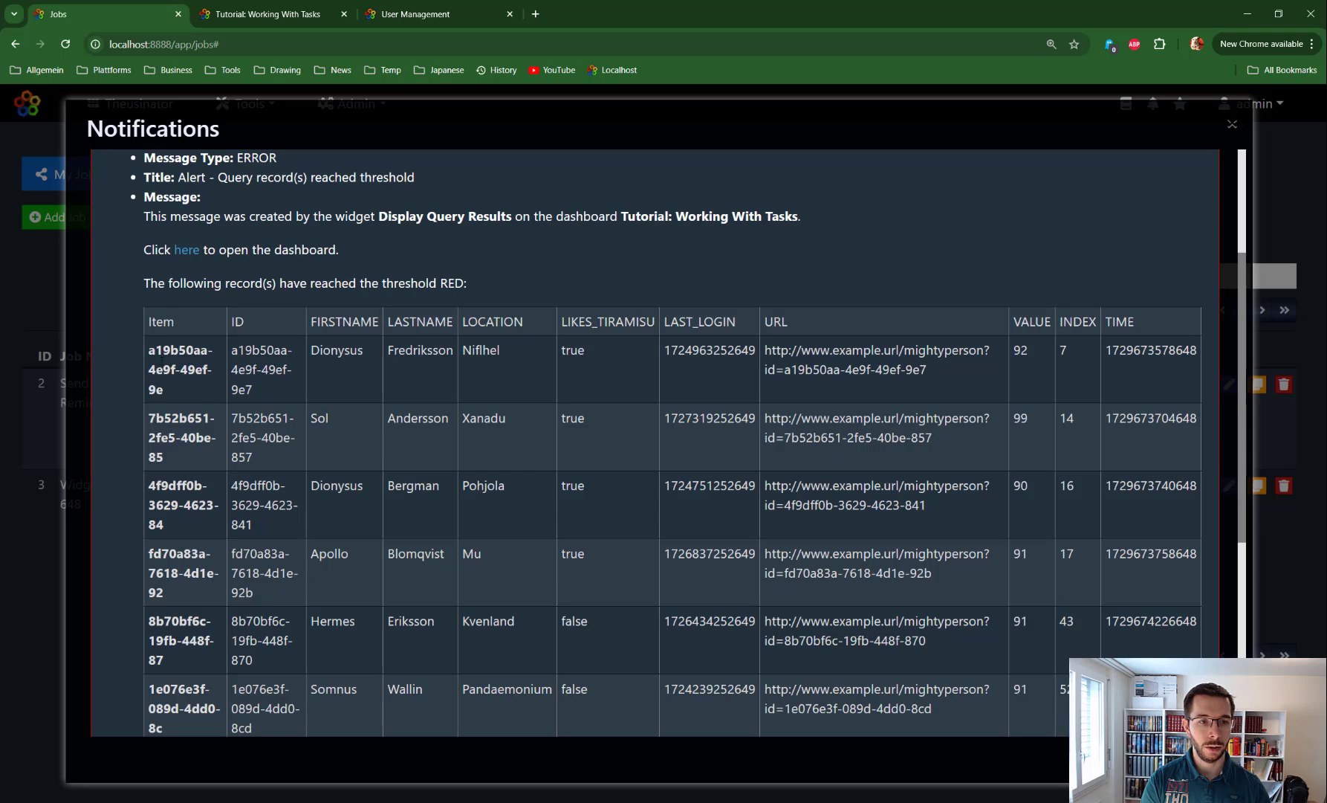
drag(149, 346, 1134, 418)
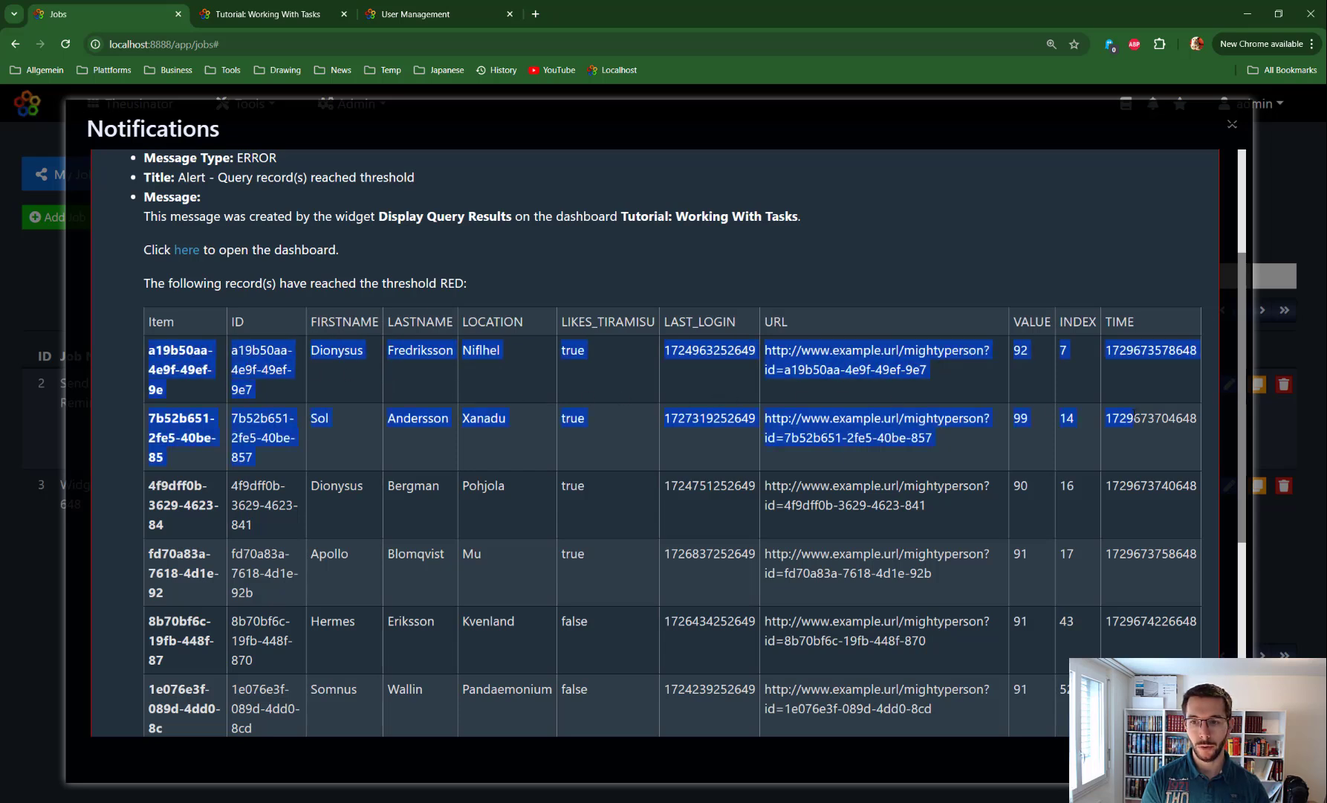
click(1015, 352)
double_click(1016, 350)
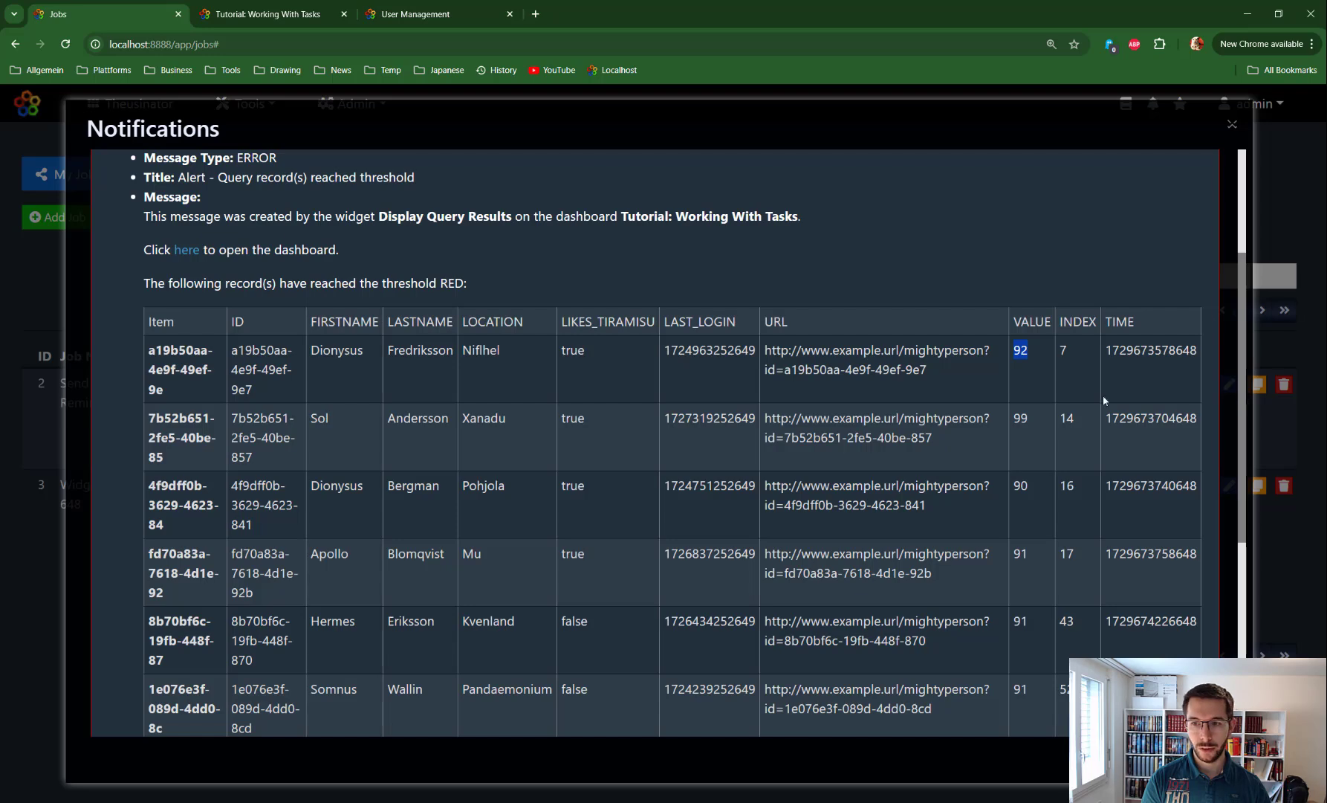
scroll(1104, 400, down, 5)
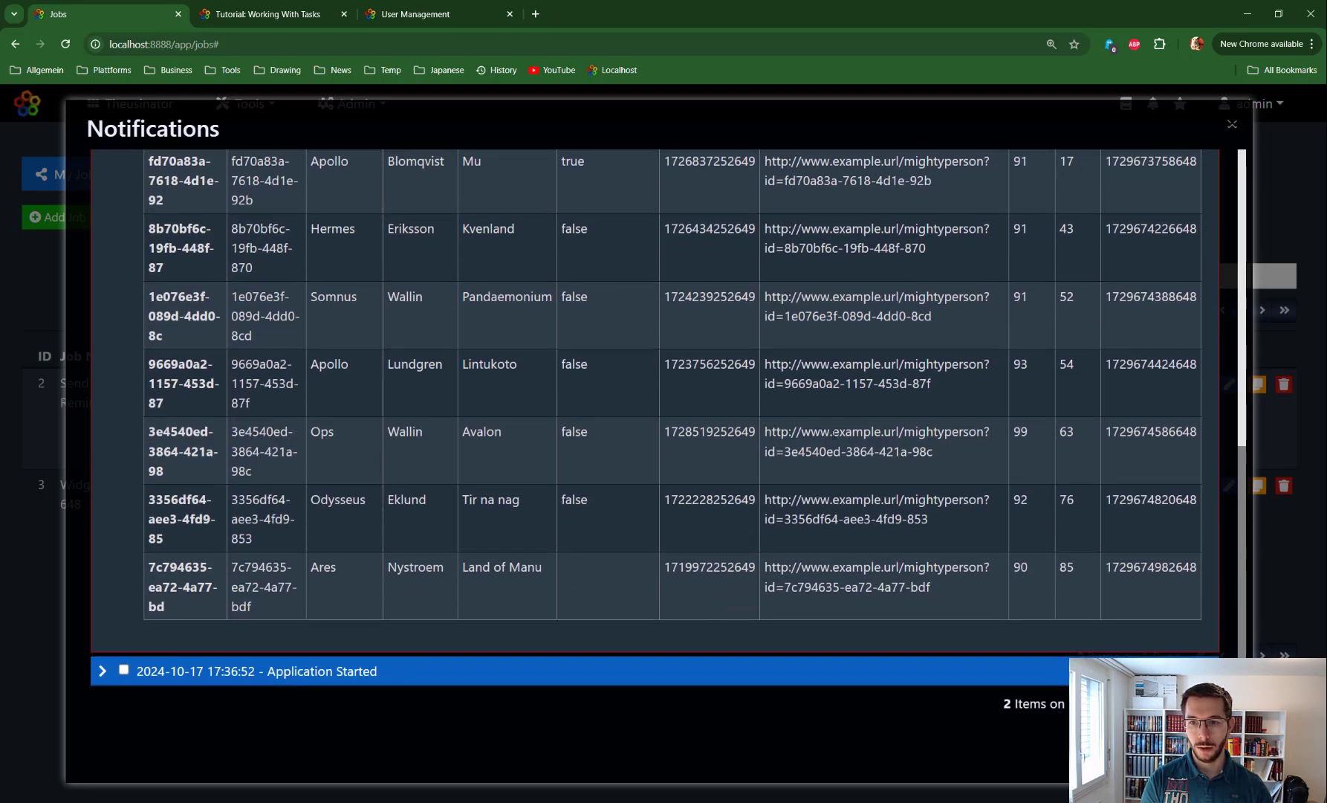
scroll(855, 428, up, 1)
scroll(855, 428, up, 6)
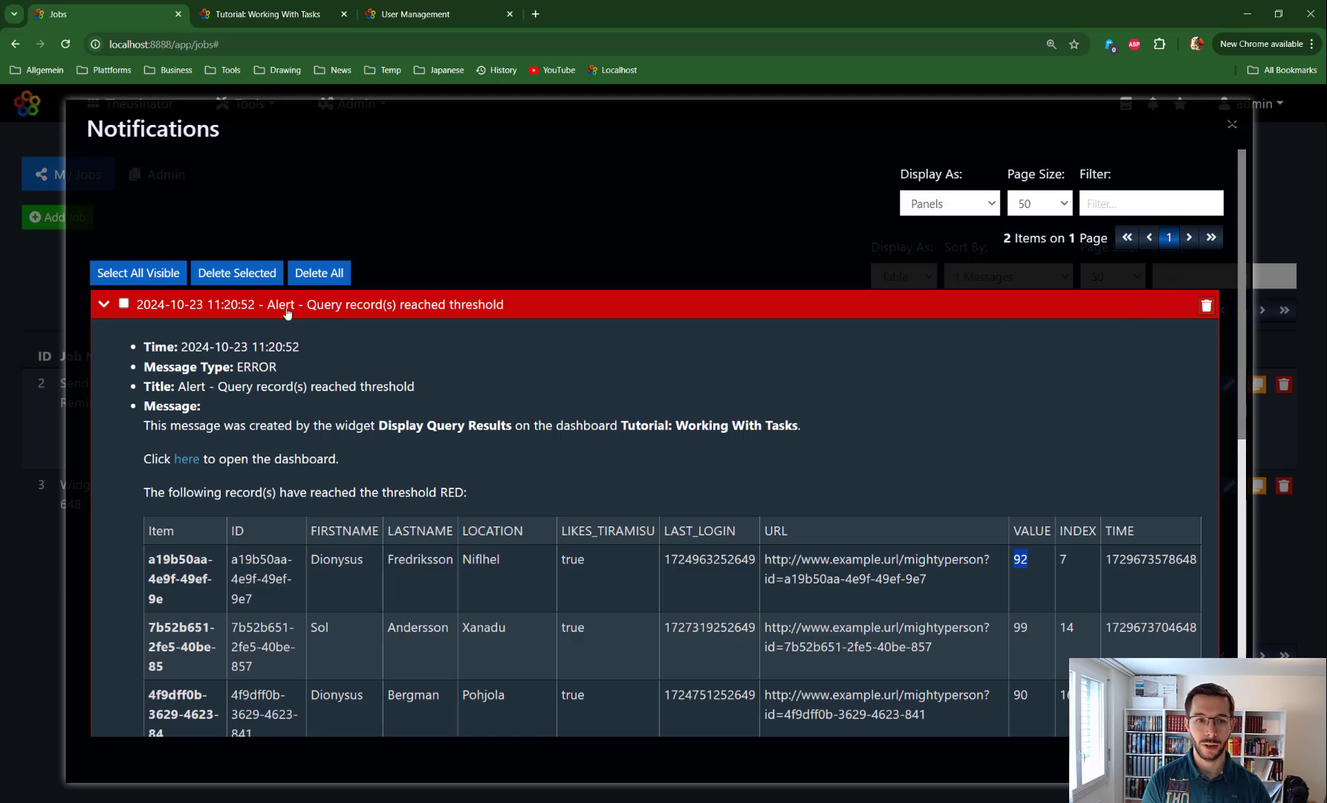
click(104, 304)
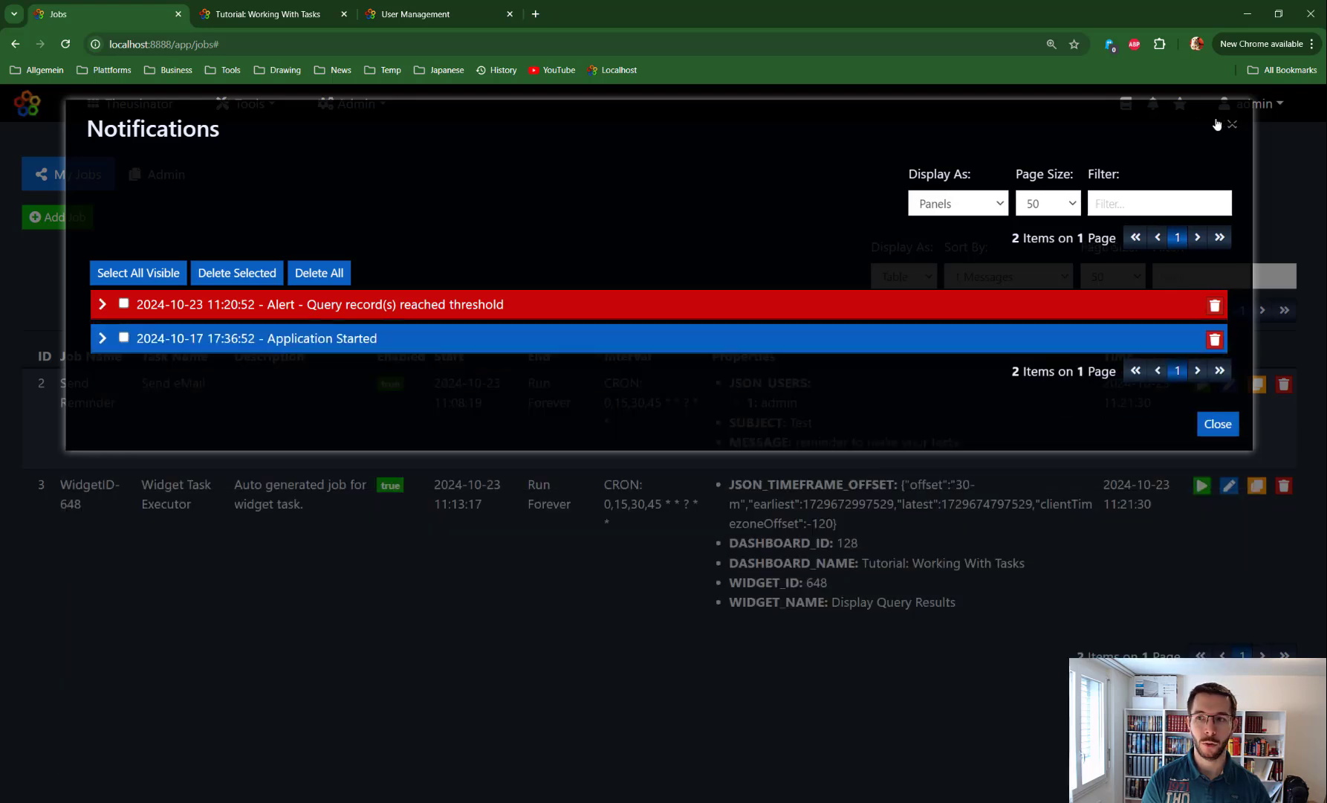
click(1231, 123)
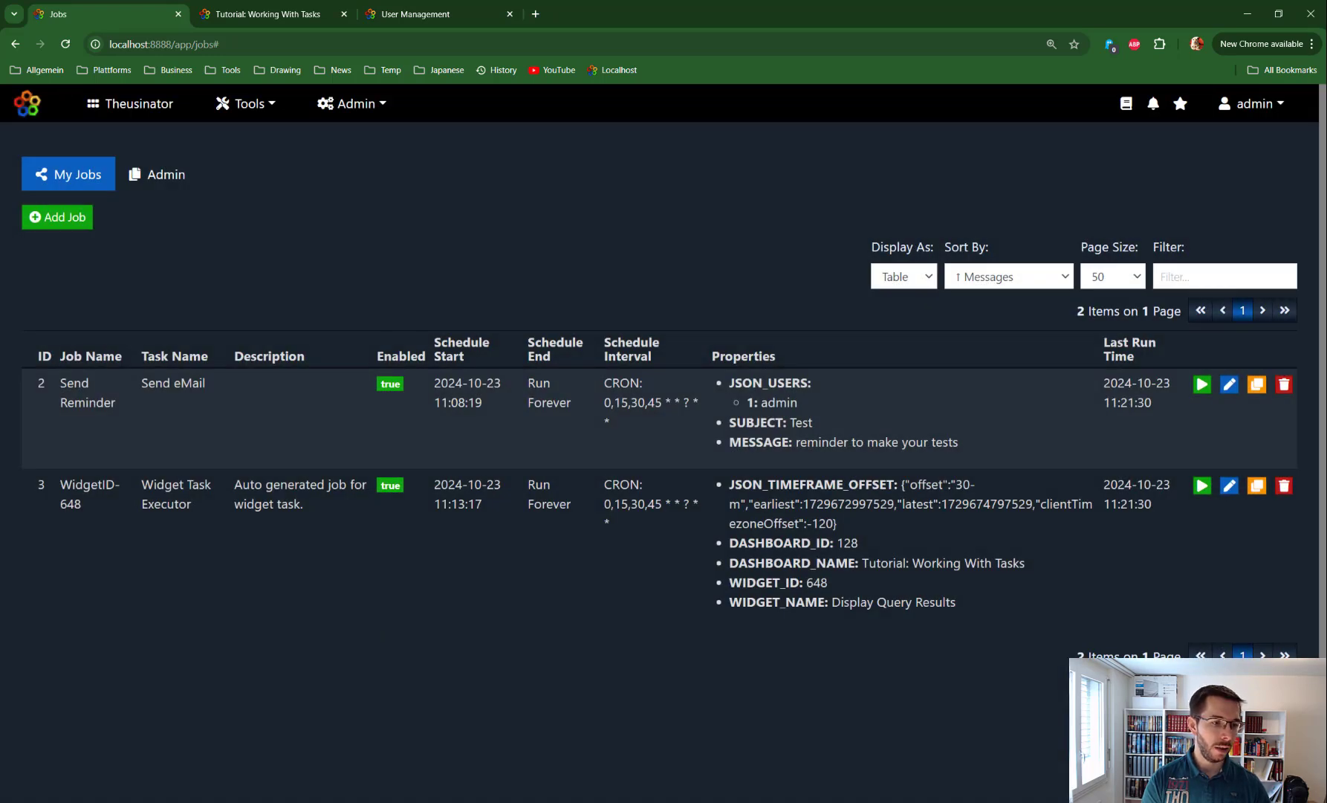
Switch to Papercut, look through the received emails for threshold alerts, and return to the Jobs page.
key(alt+Tab)
scroll(290, 335, down, 5)
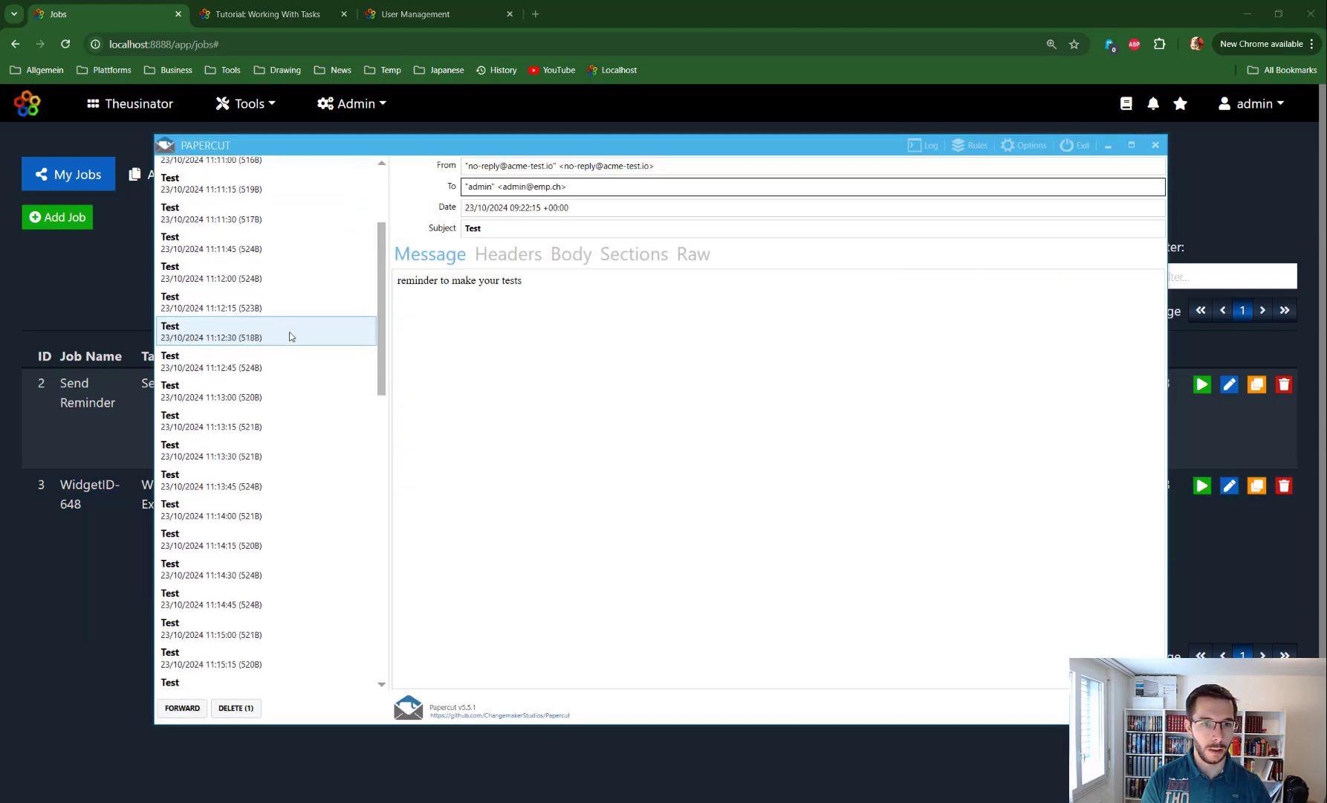
scroll(290, 336, down, 10)
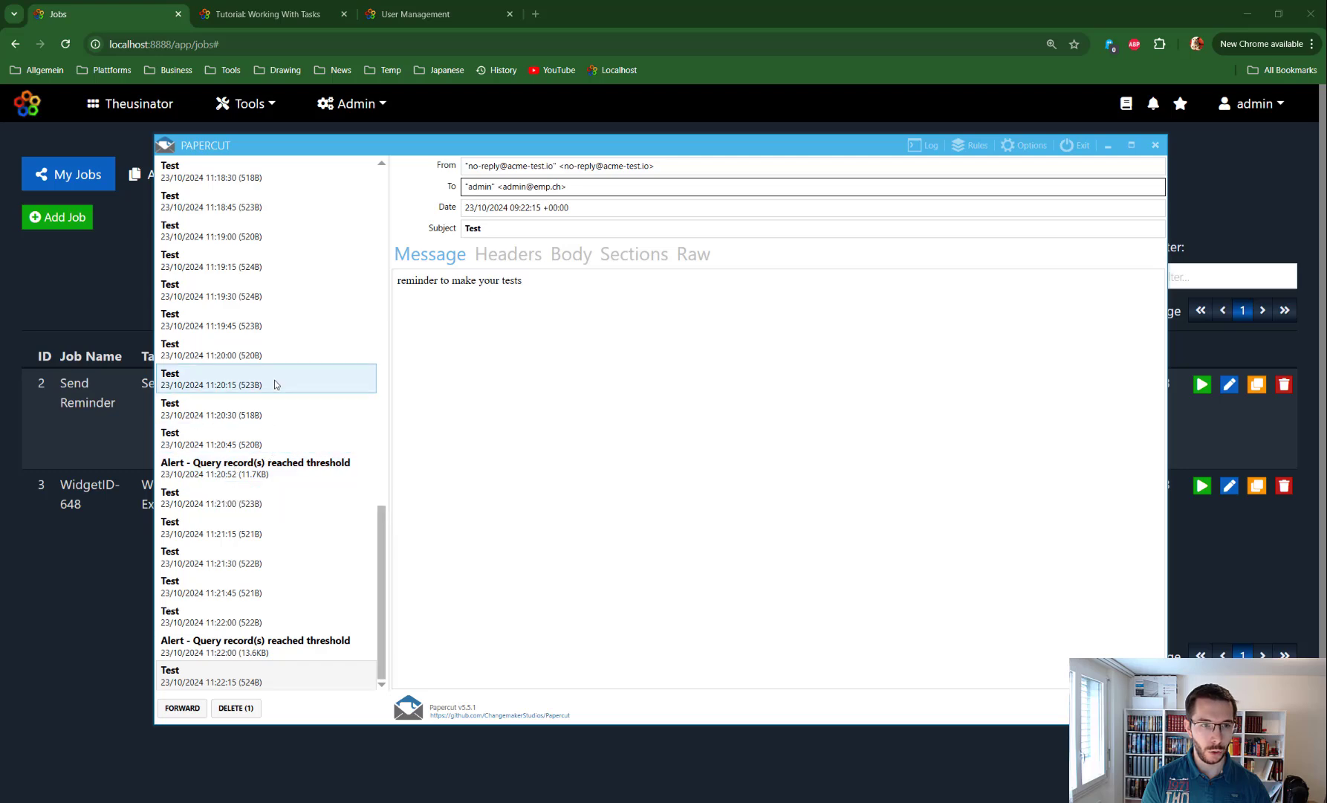
scroll(276, 384, up, 2)
scroll(272, 385, down, 2)
click(78, 600)
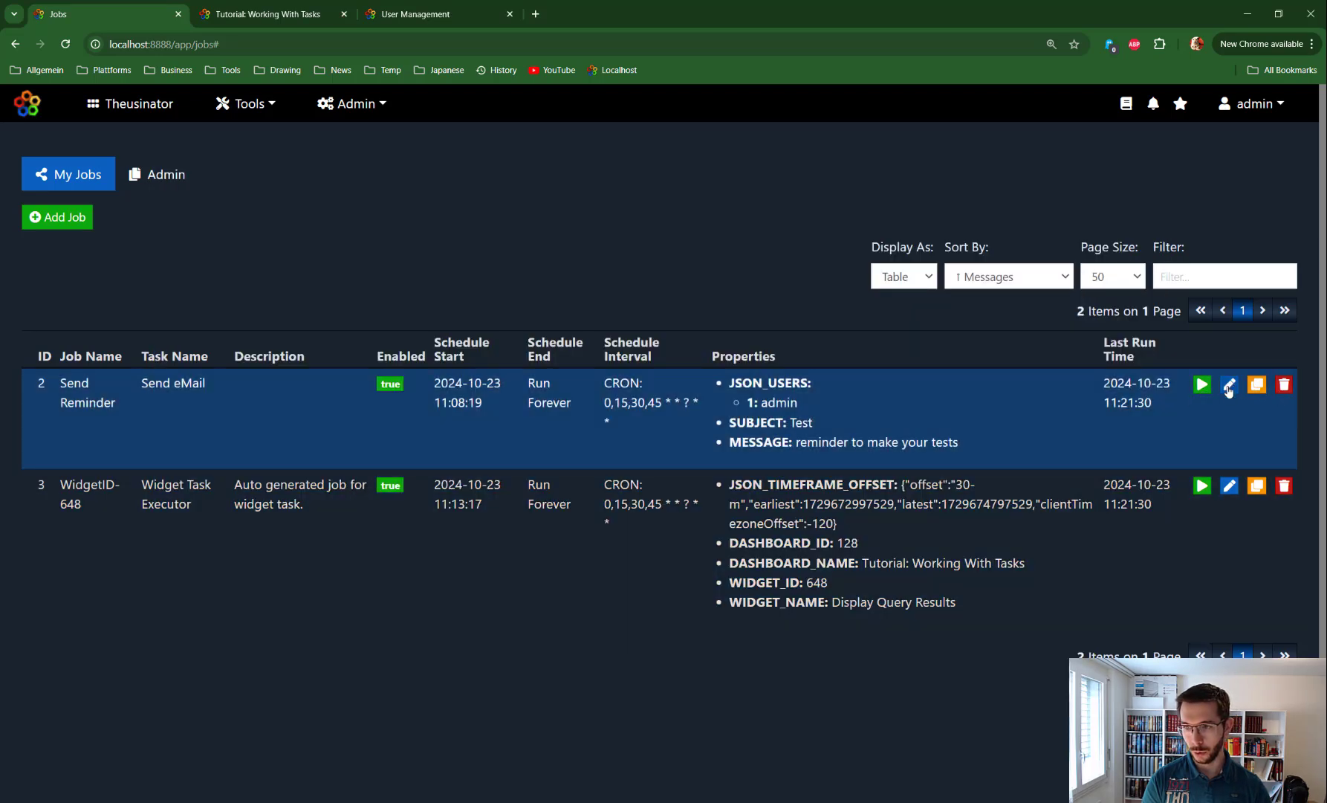
Disable the Send Reminder job that runs the Send eMail task and save the job.
click(1229, 385)
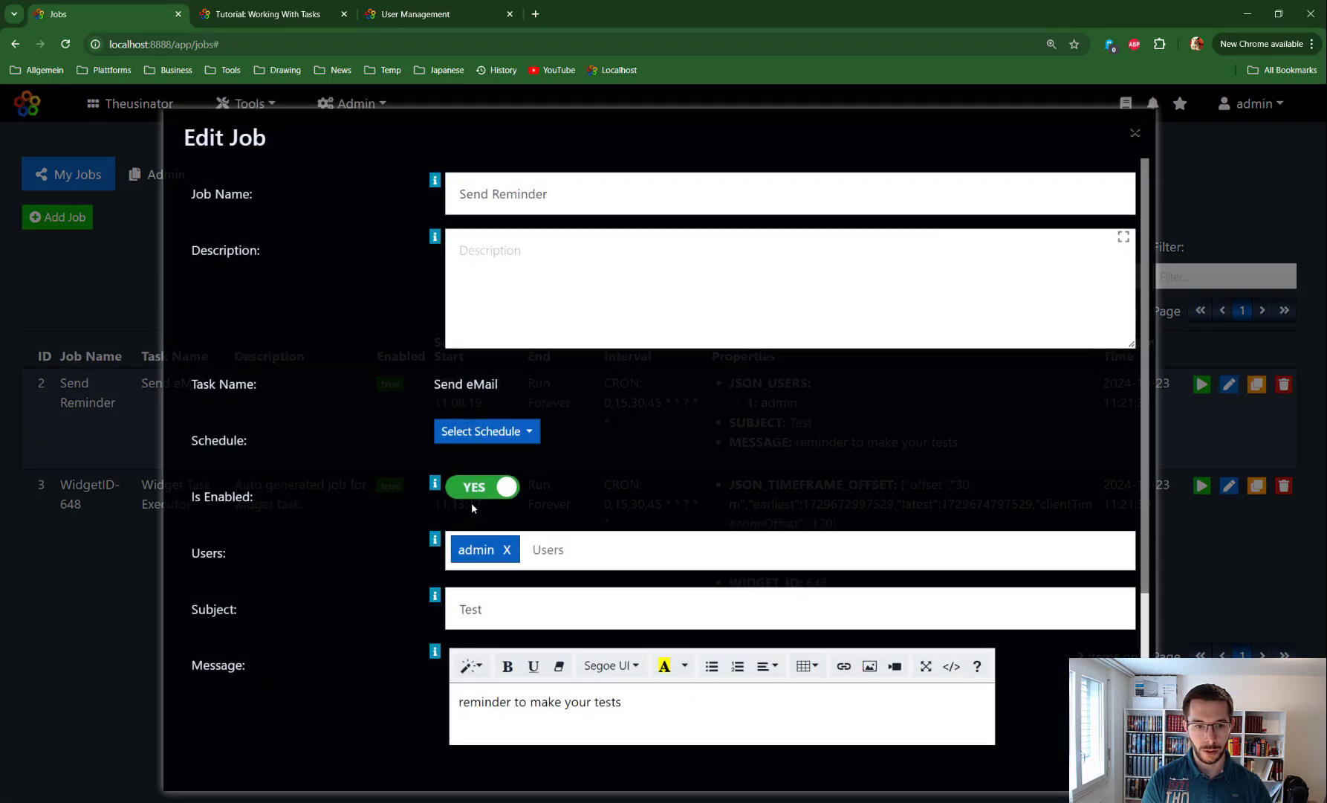
click(488, 494)
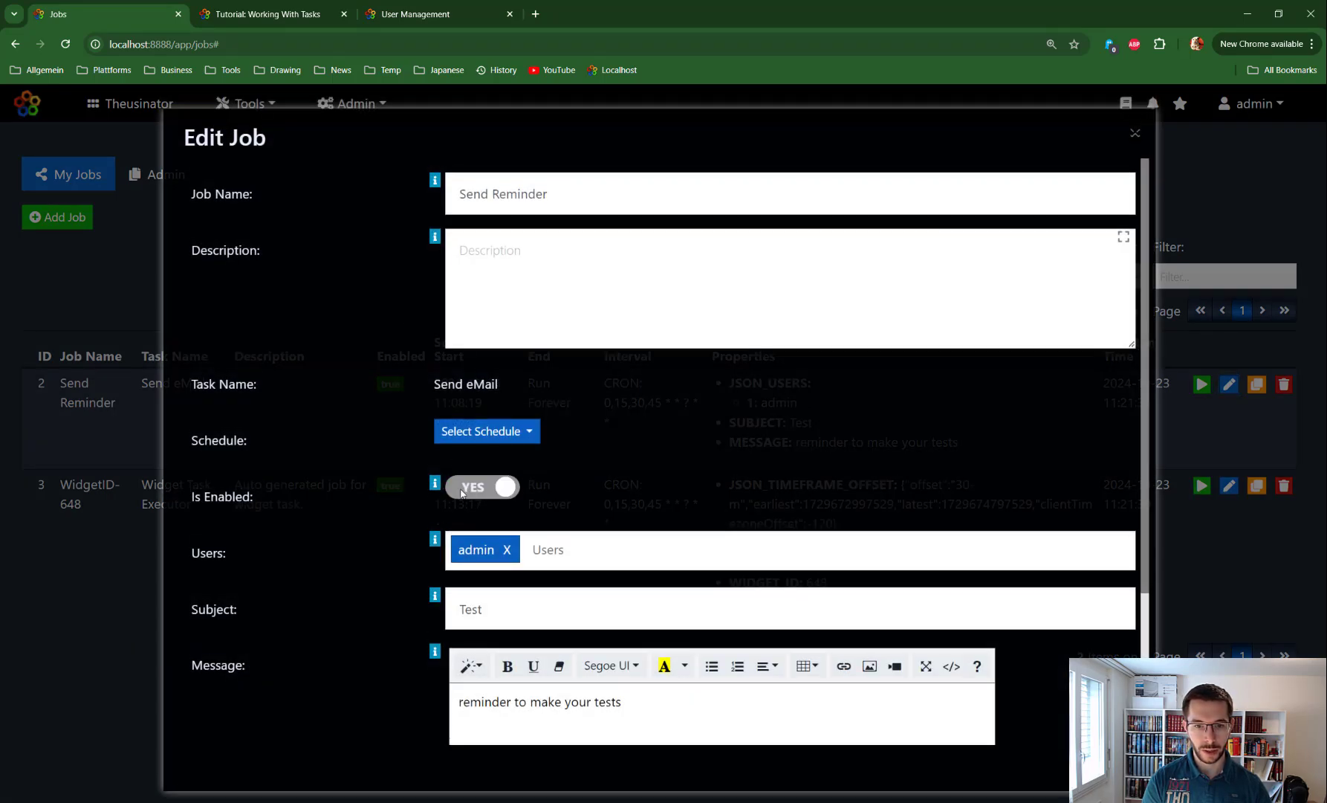
scroll(340, 453, down, 3)
click(659, 703)
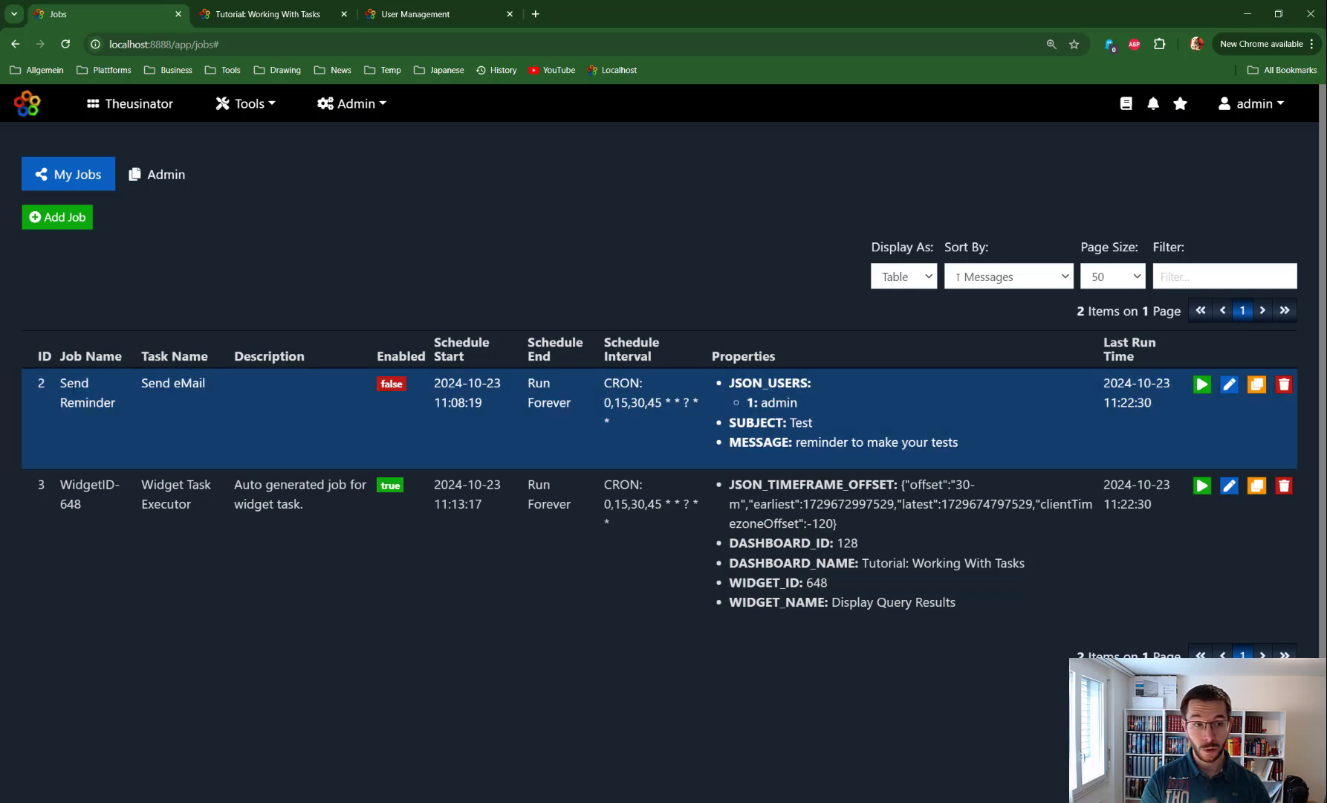
drag(142, 383, 421, 388)
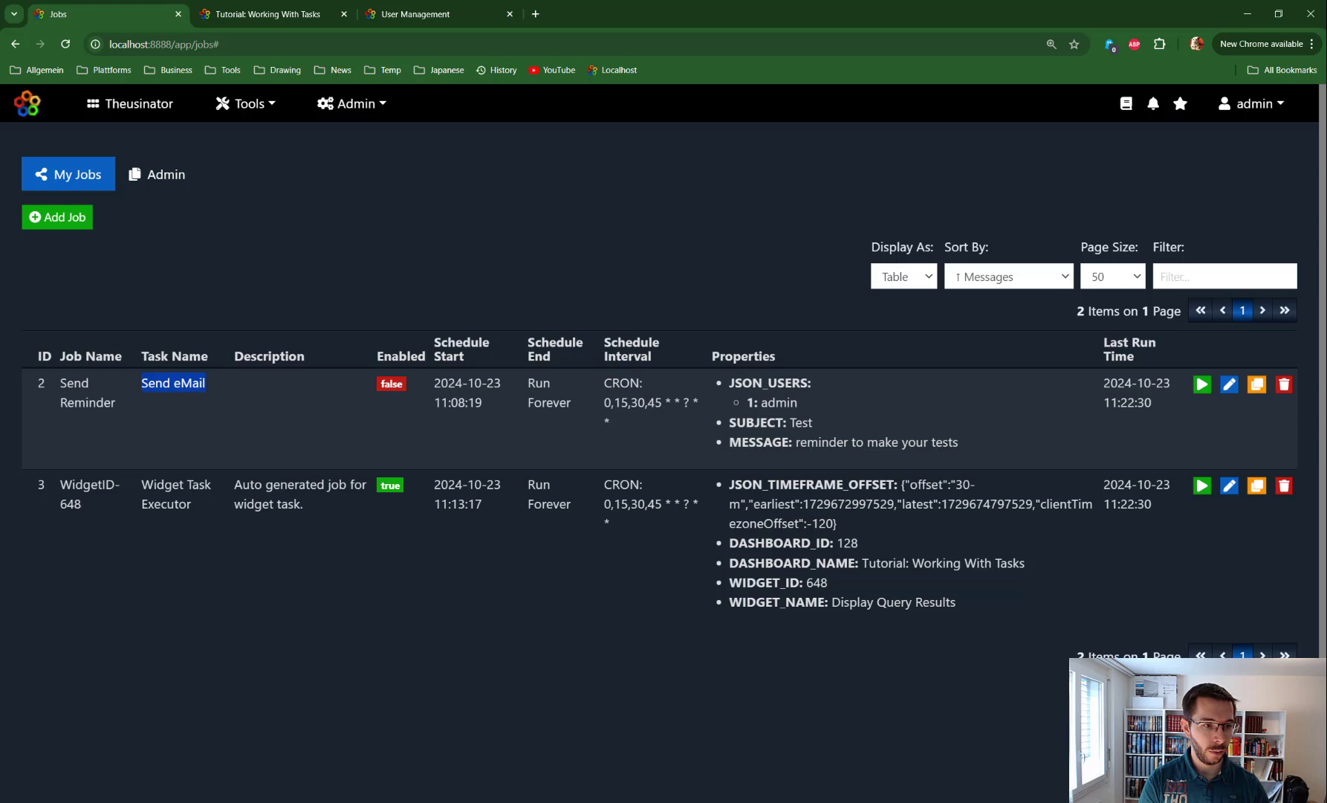
Switch to Papercut and delete the Test emails received from 11:10:05 to 11:20:45.
key(alt+Tab)
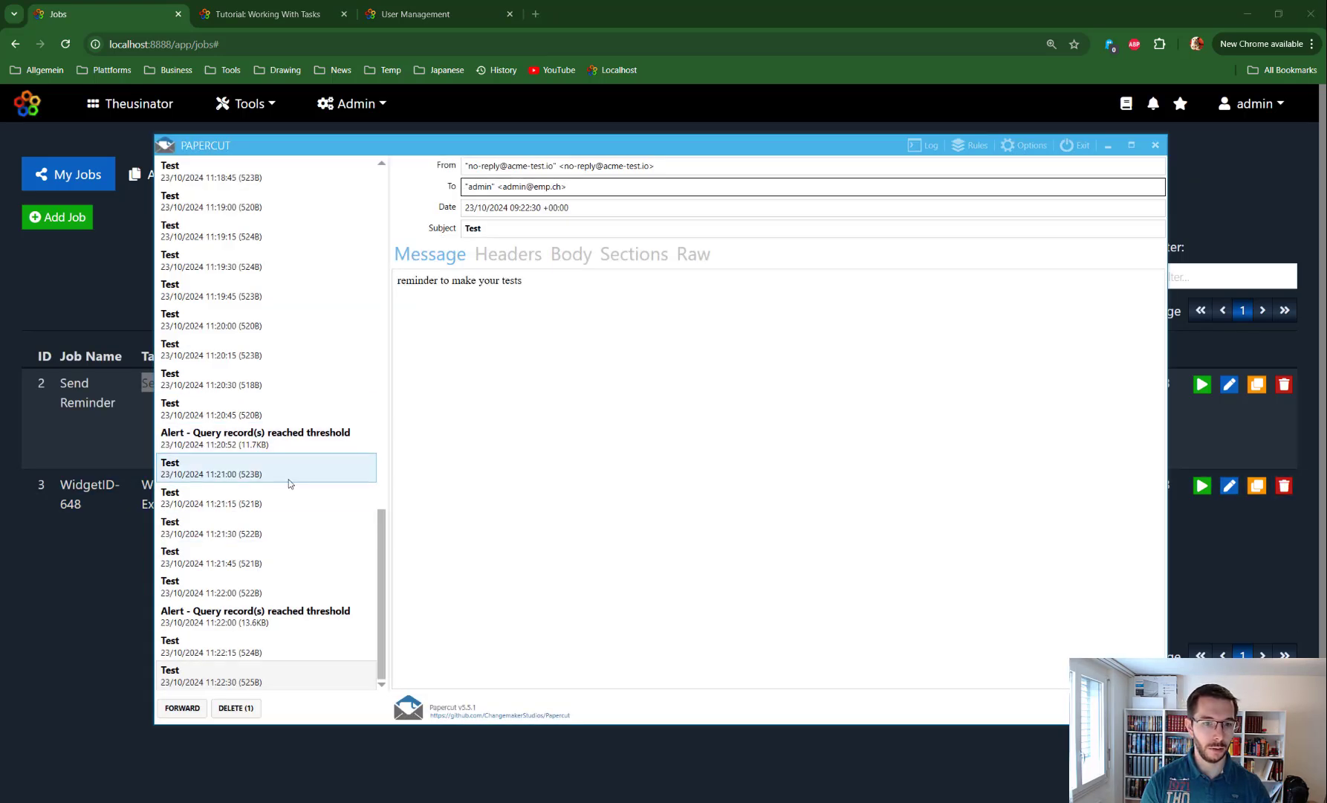
scroll(288, 483, up, 4)
click(222, 534)
scroll(229, 526, up, 10)
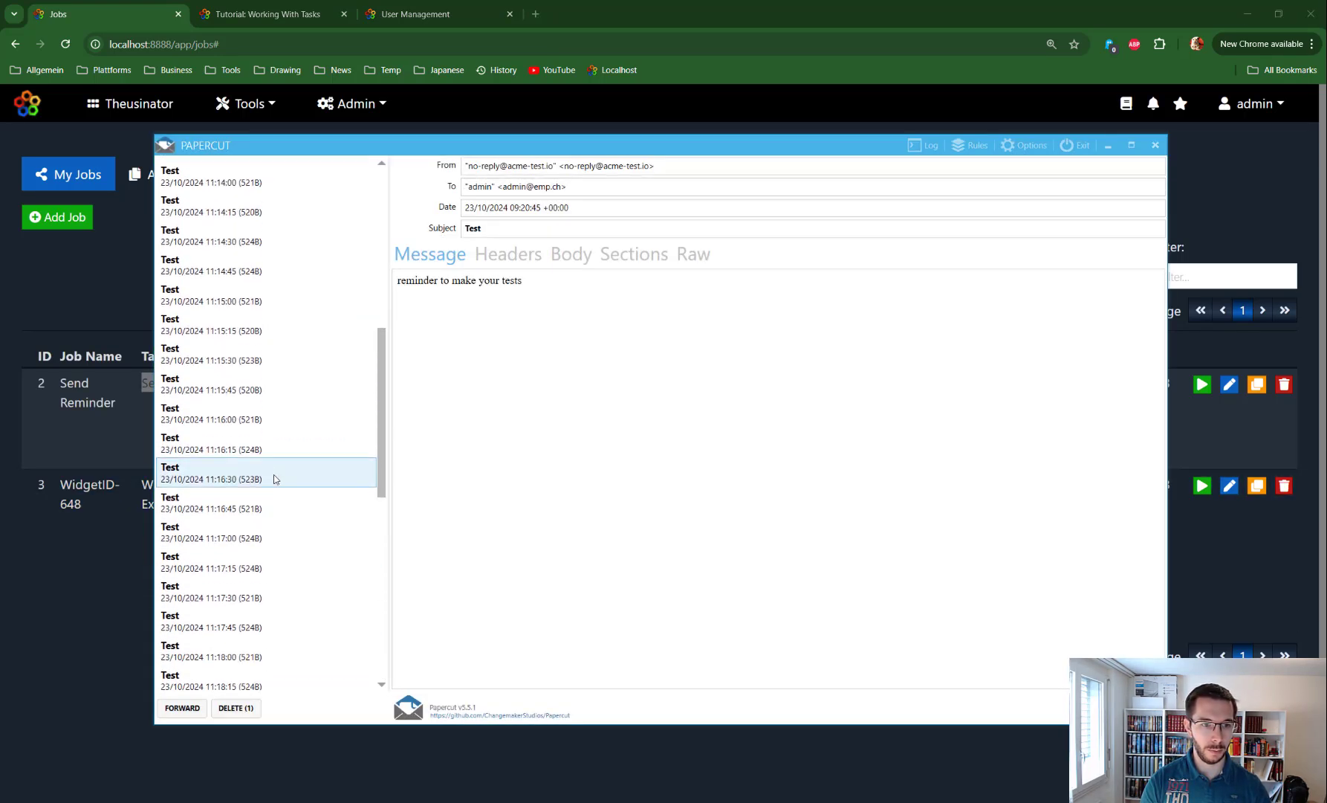
shift+click(245, 269)
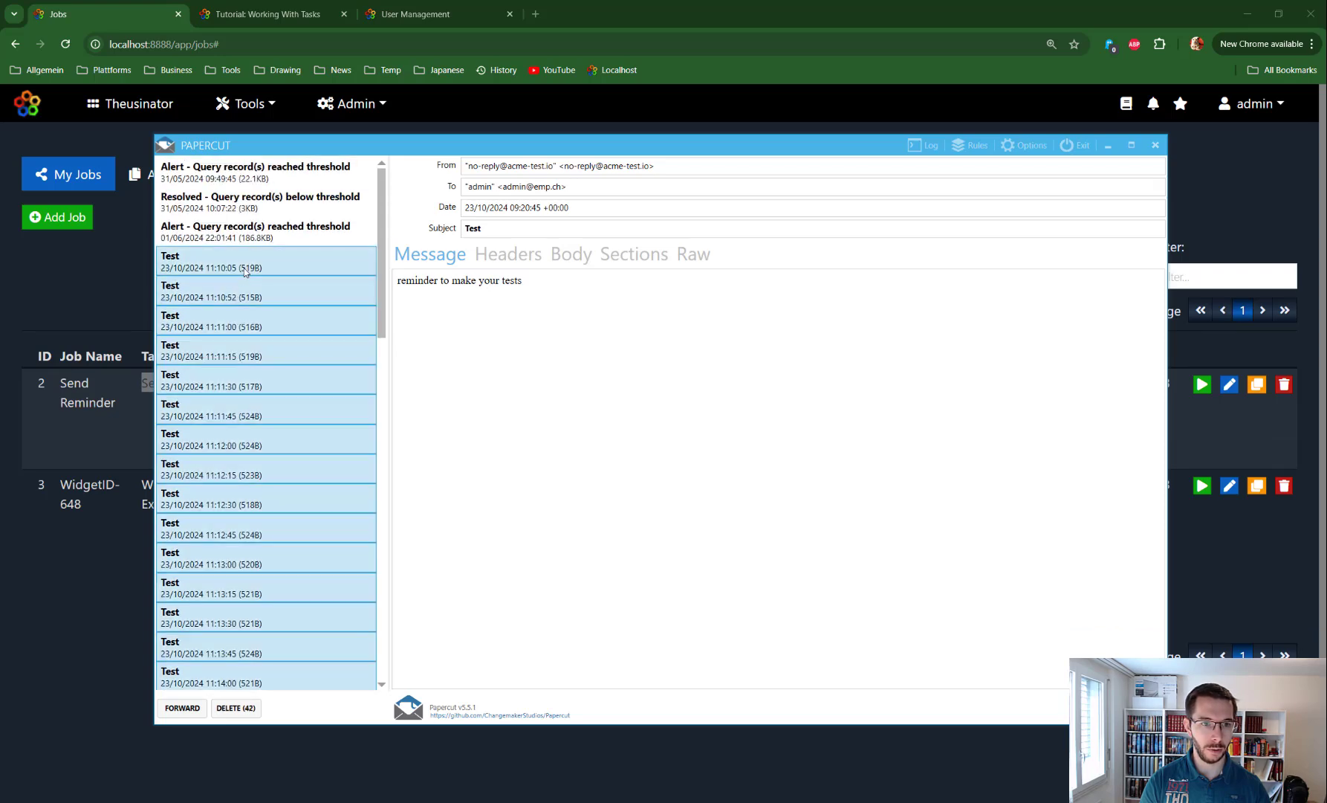
key(Delete)
Delete the remaining Test emails from 11:21:00 to 11:22:30, keeping the threshold alert messages between them.
click(263, 301)
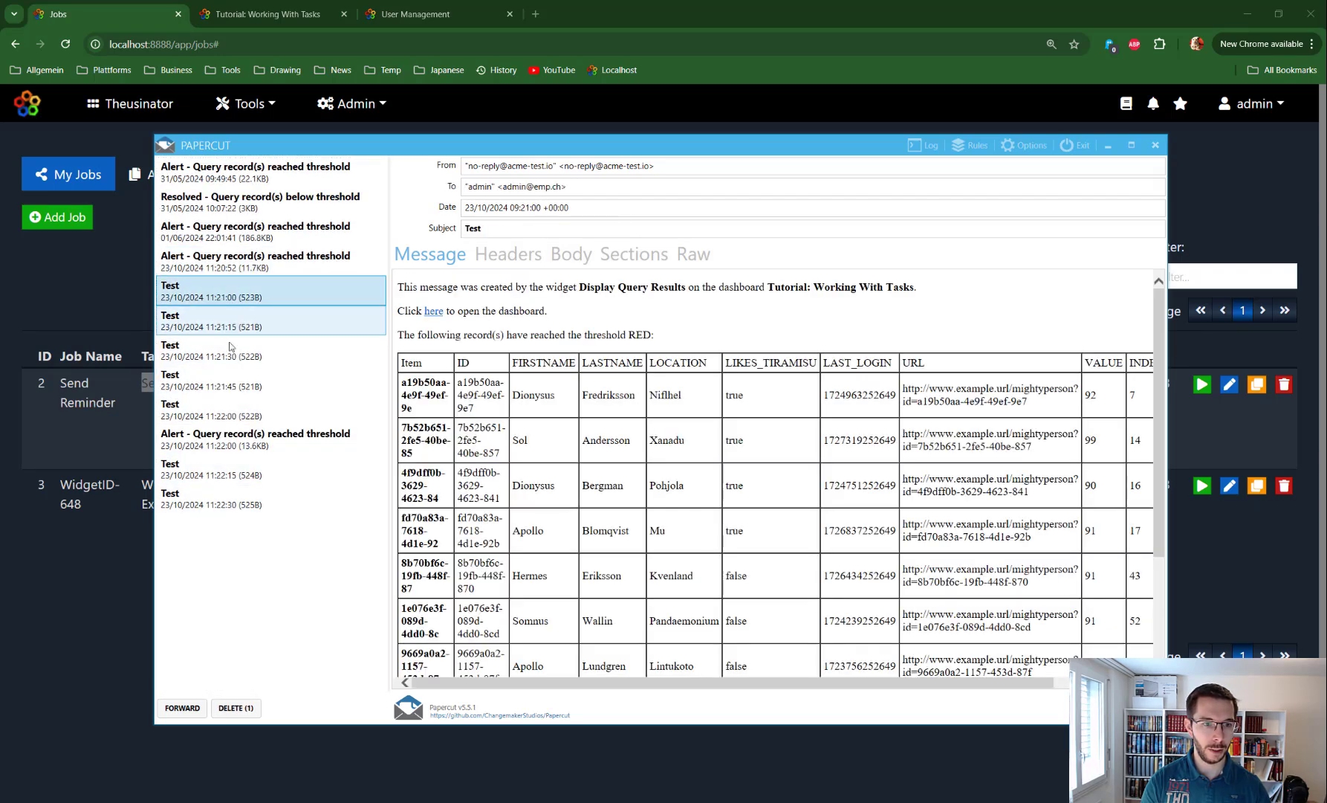
shift+click(220, 411)
key(Delete)
click(227, 318)
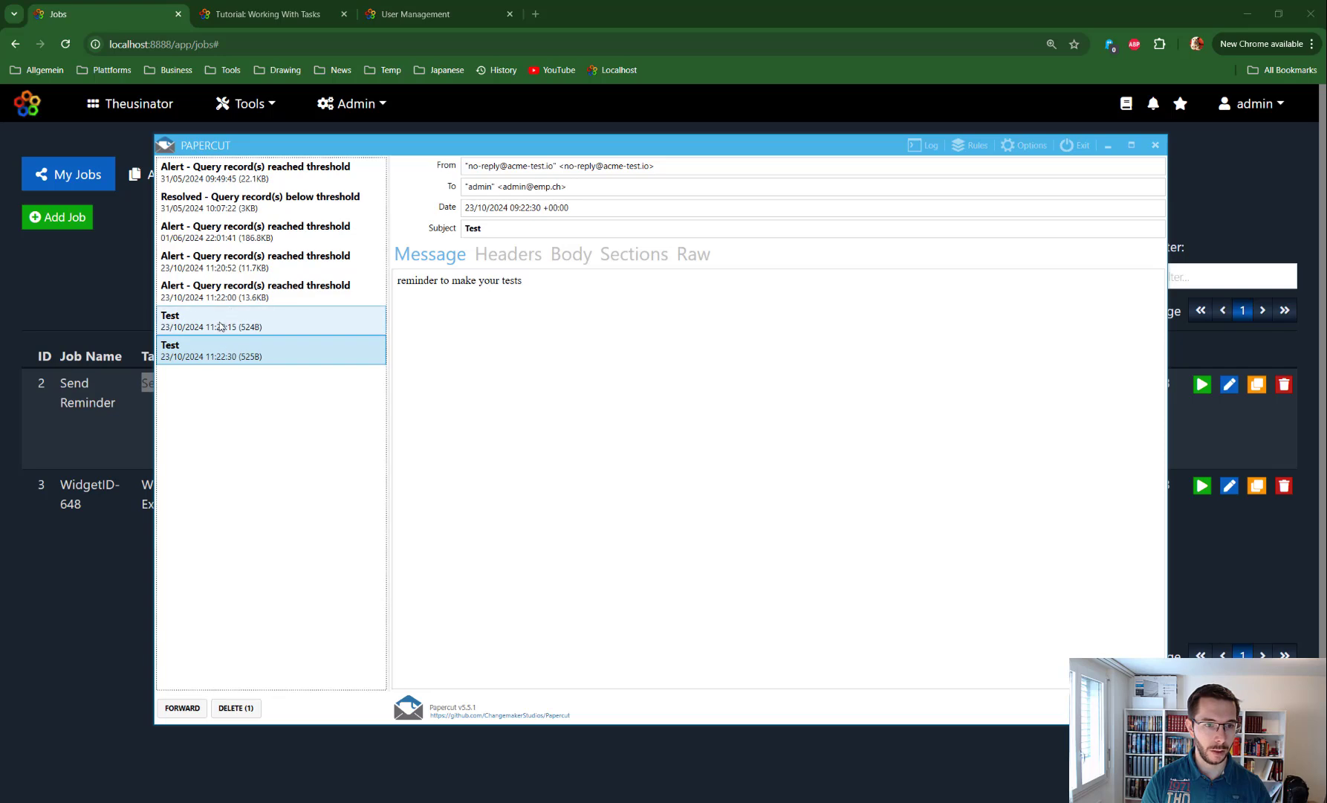
shift+click(216, 349)
key(Delete)
Open the threshold alert email from 11:20:52, examine its listed records, and minimize Papercut.
click(226, 261)
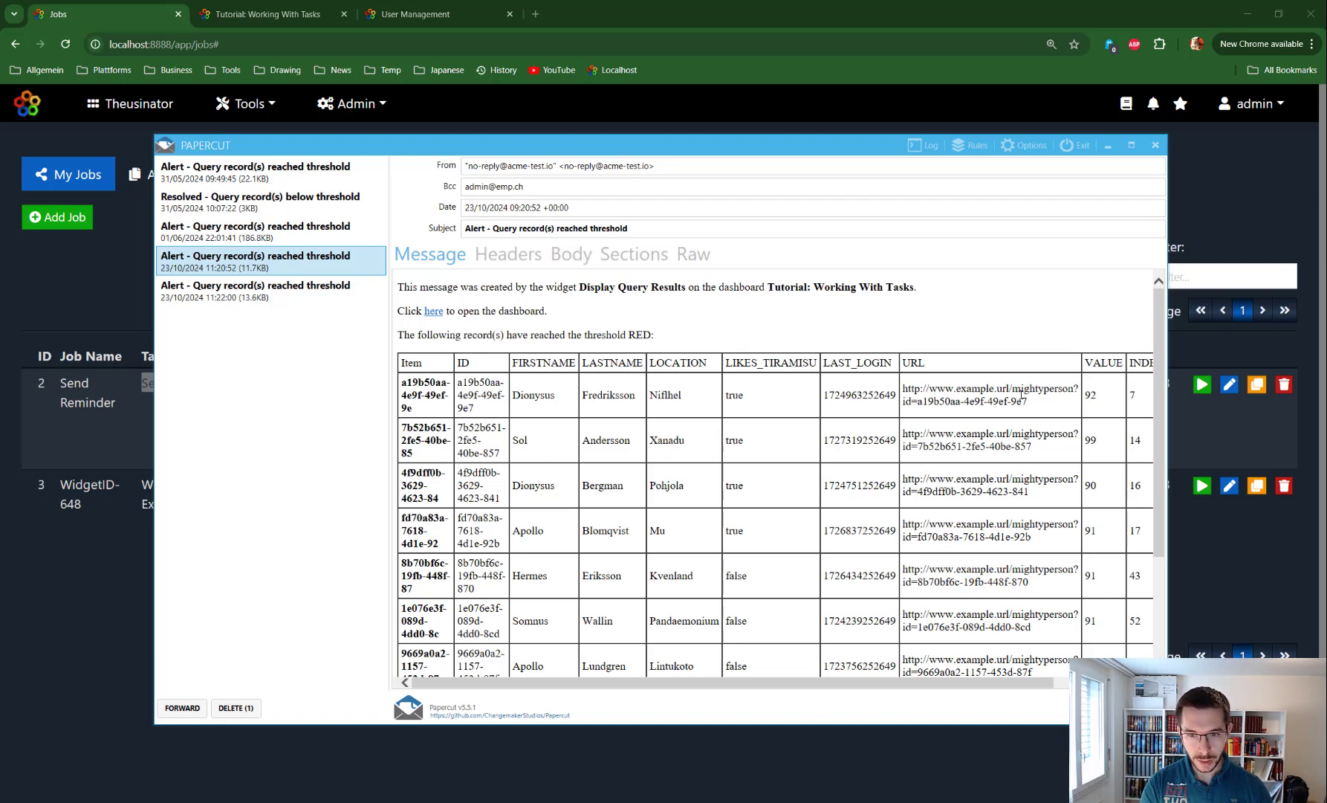
drag(798, 681, 772, 654)
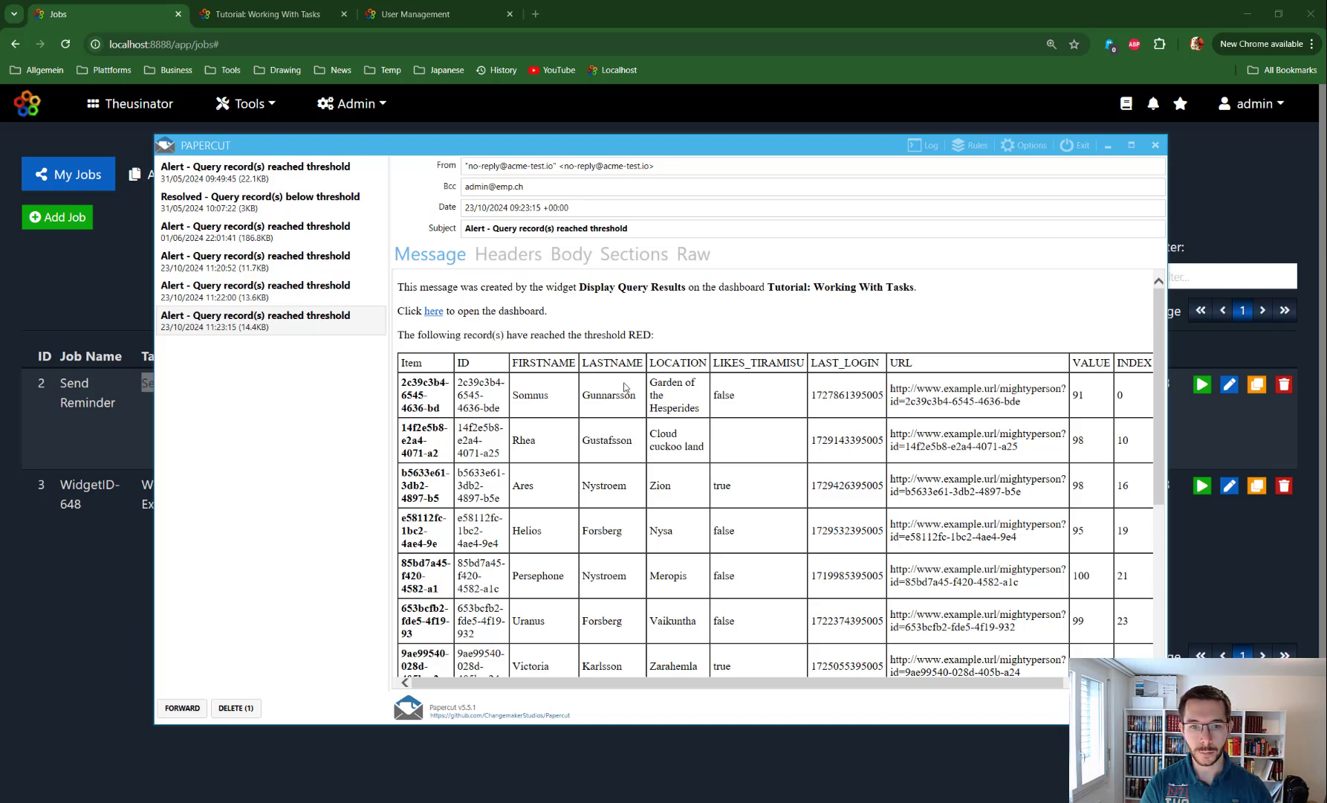
click(1108, 146)
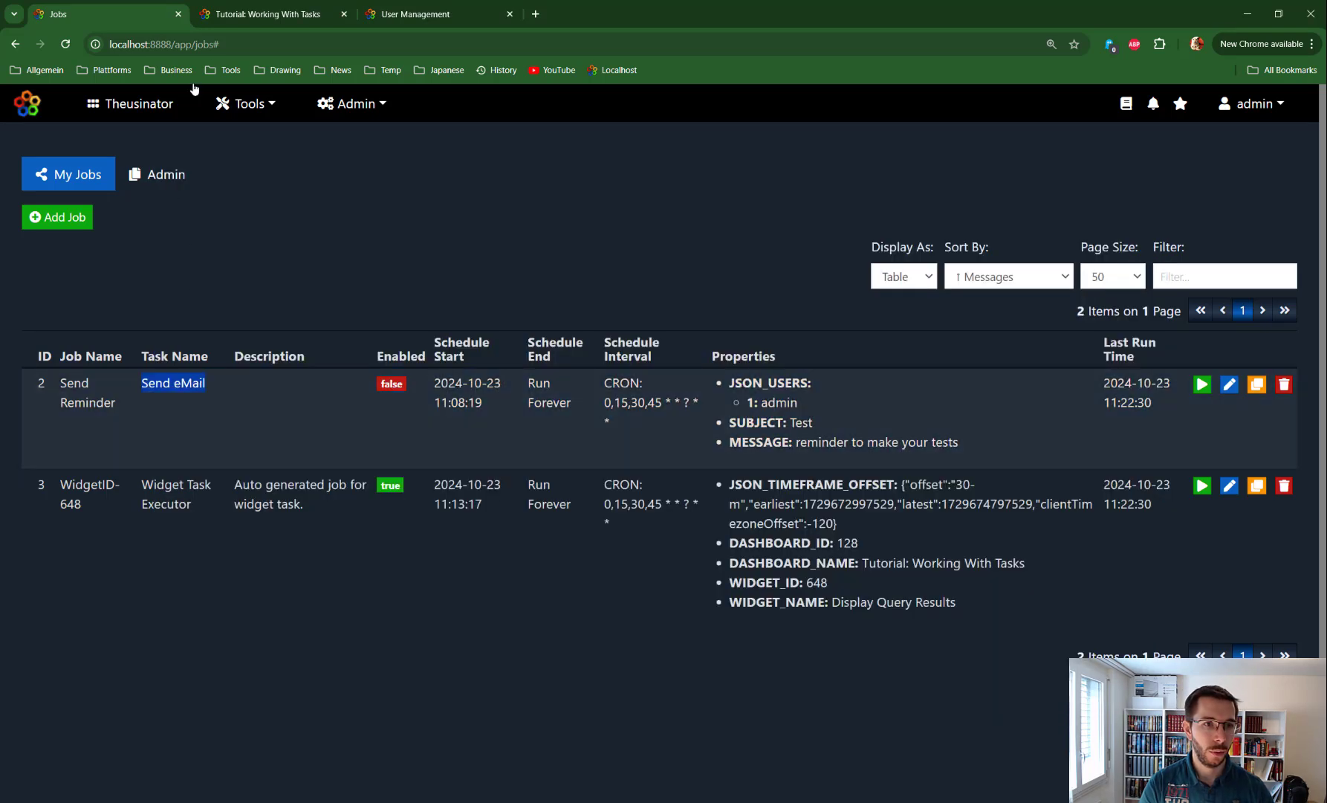
On the Tutorial: Working With Tasks dashboard, append "| sort VALUE" to the Display Query Results widget's query and execute it.
click(264, 14)
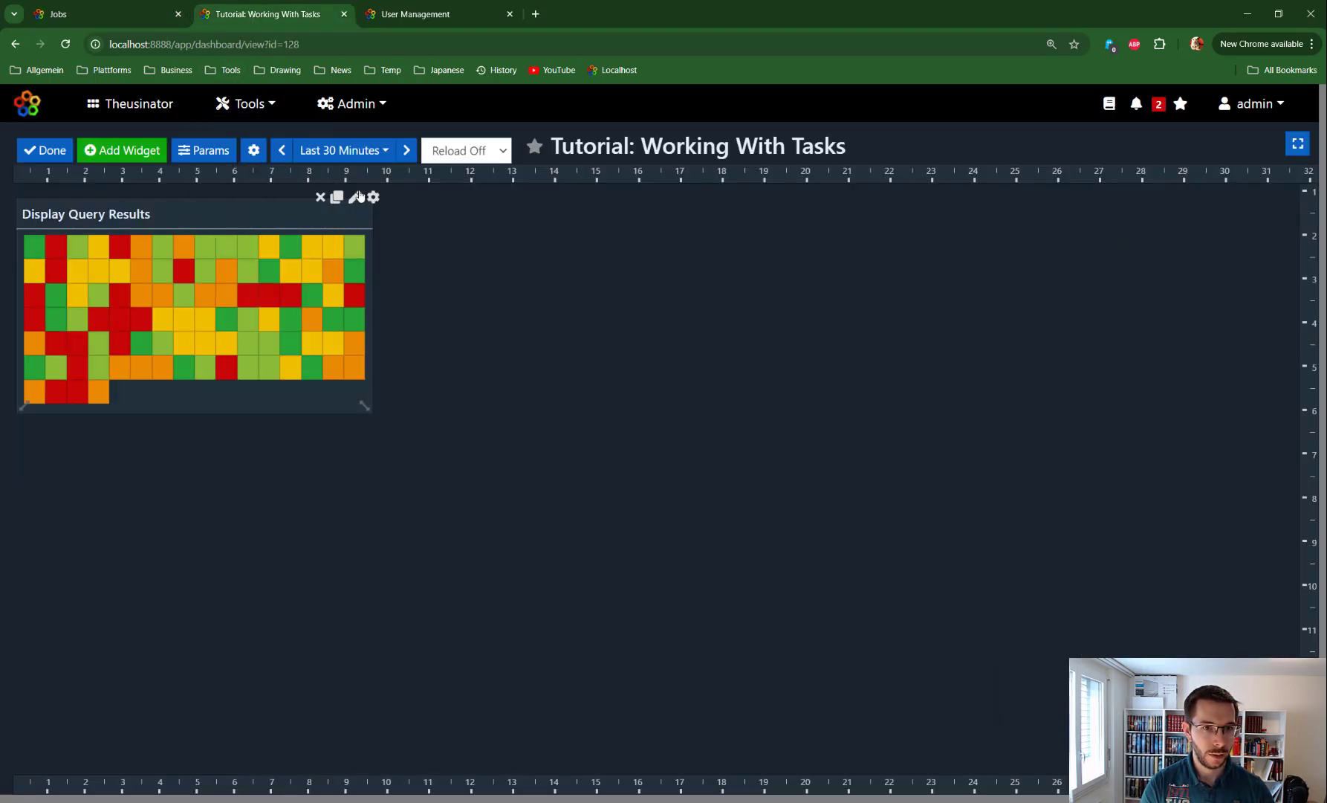
click(357, 197)
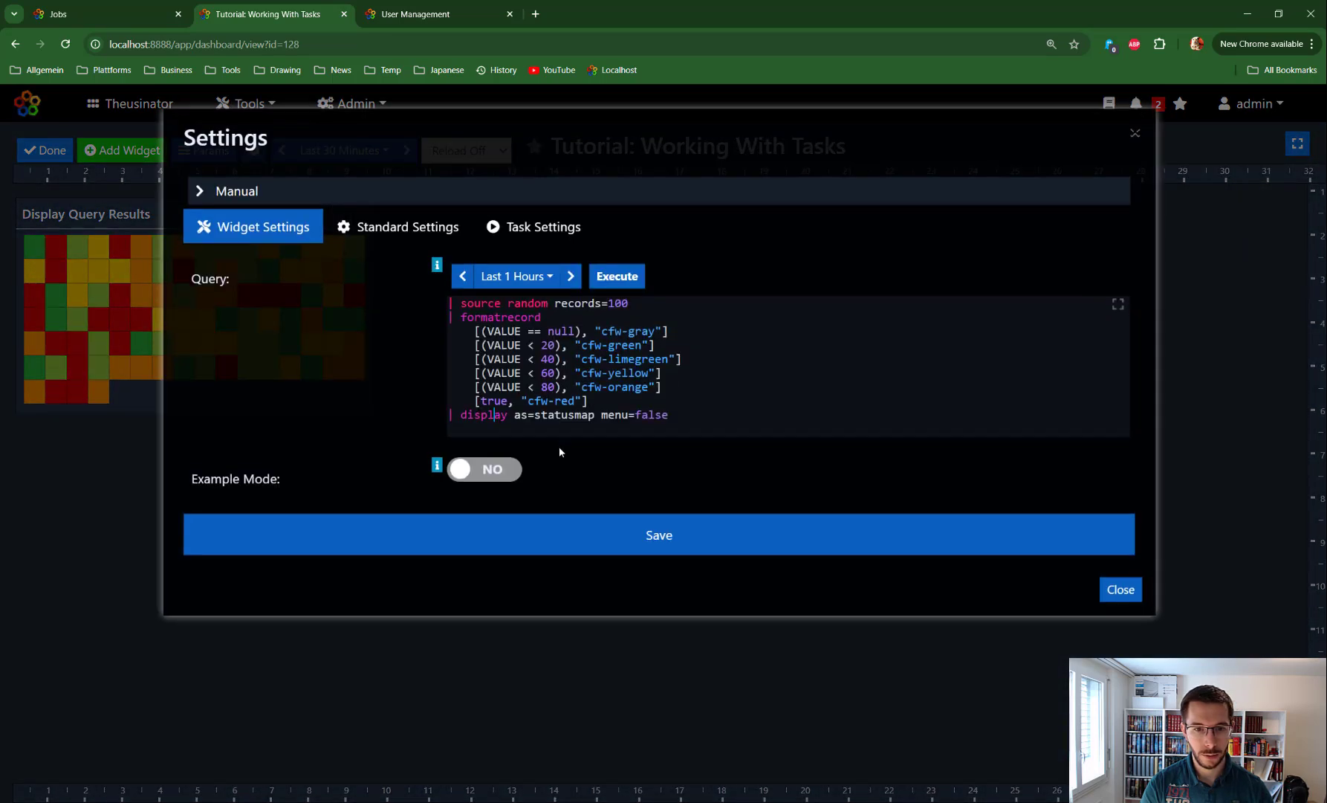
key(Return)
text(| sort)
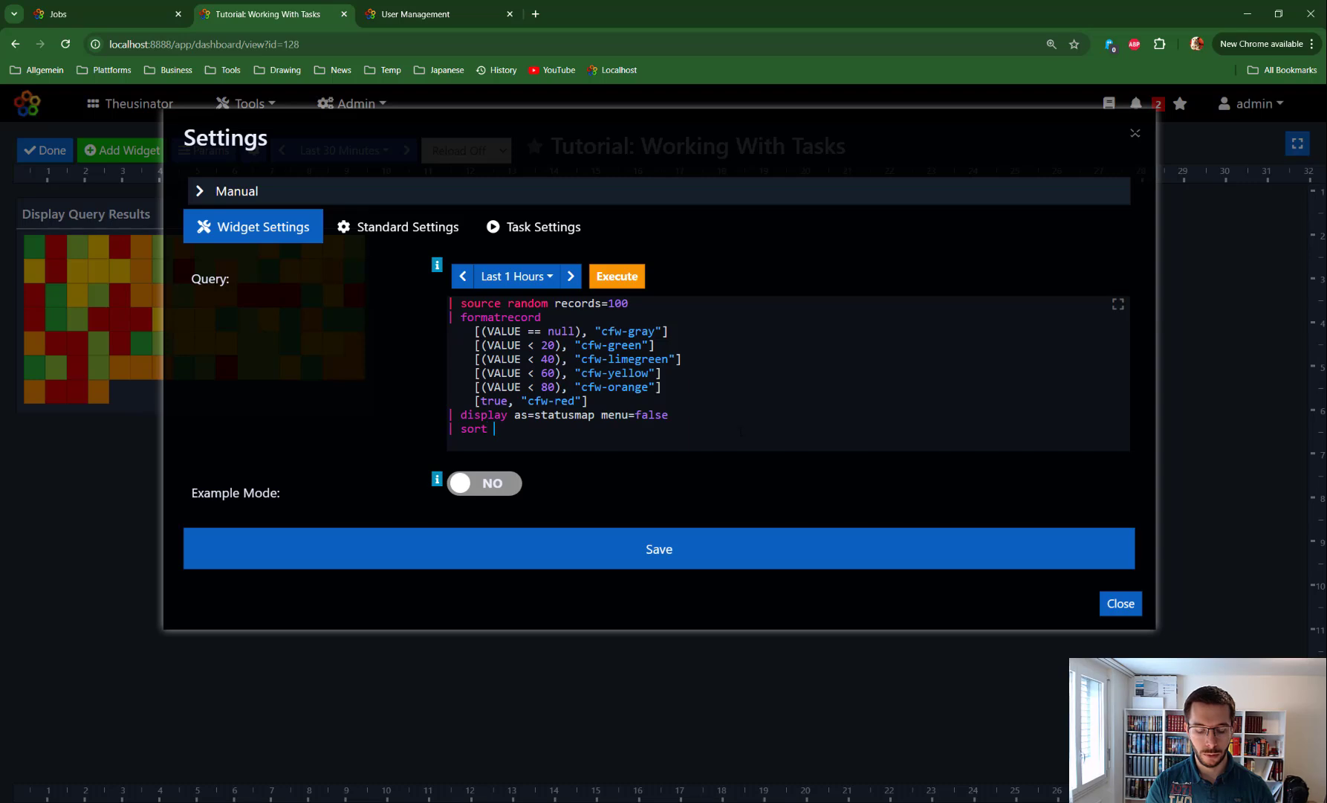
text(VALUE)
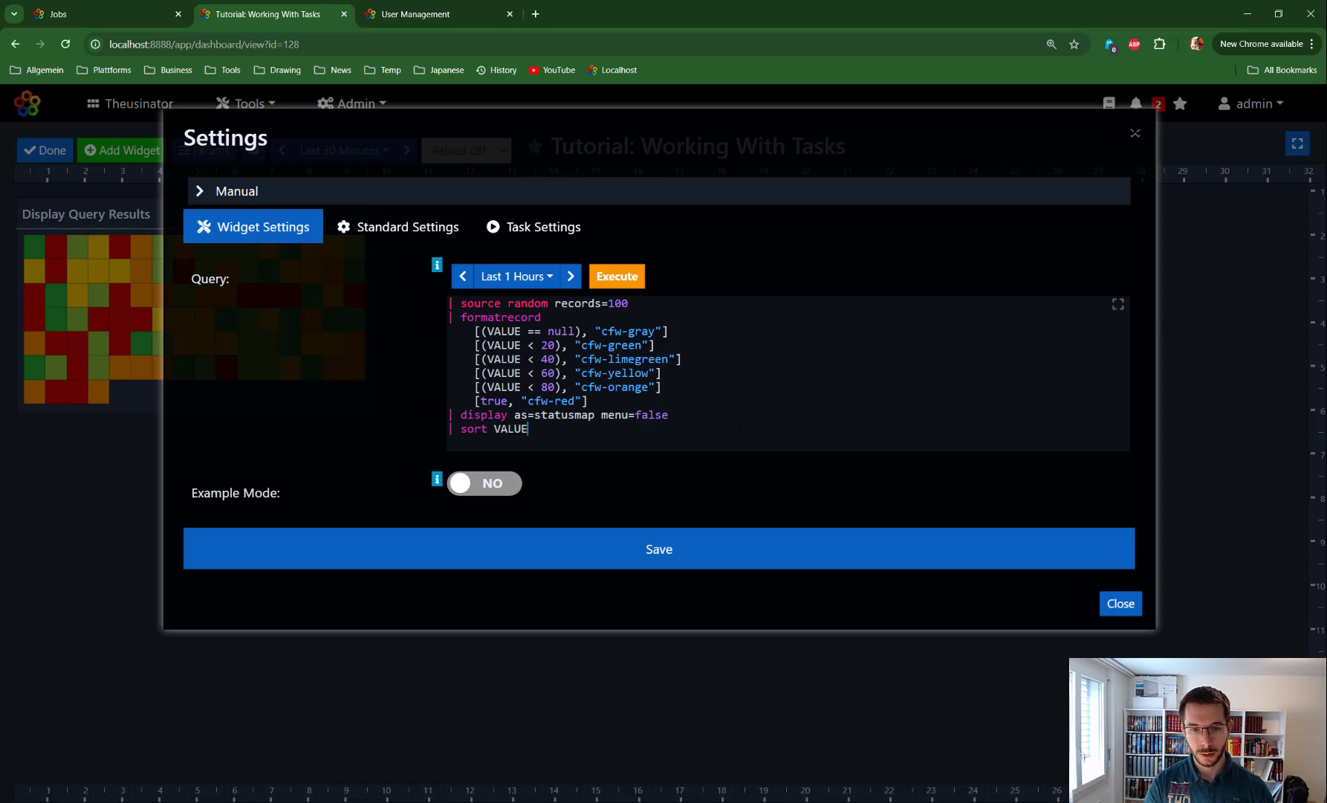
click(617, 275)
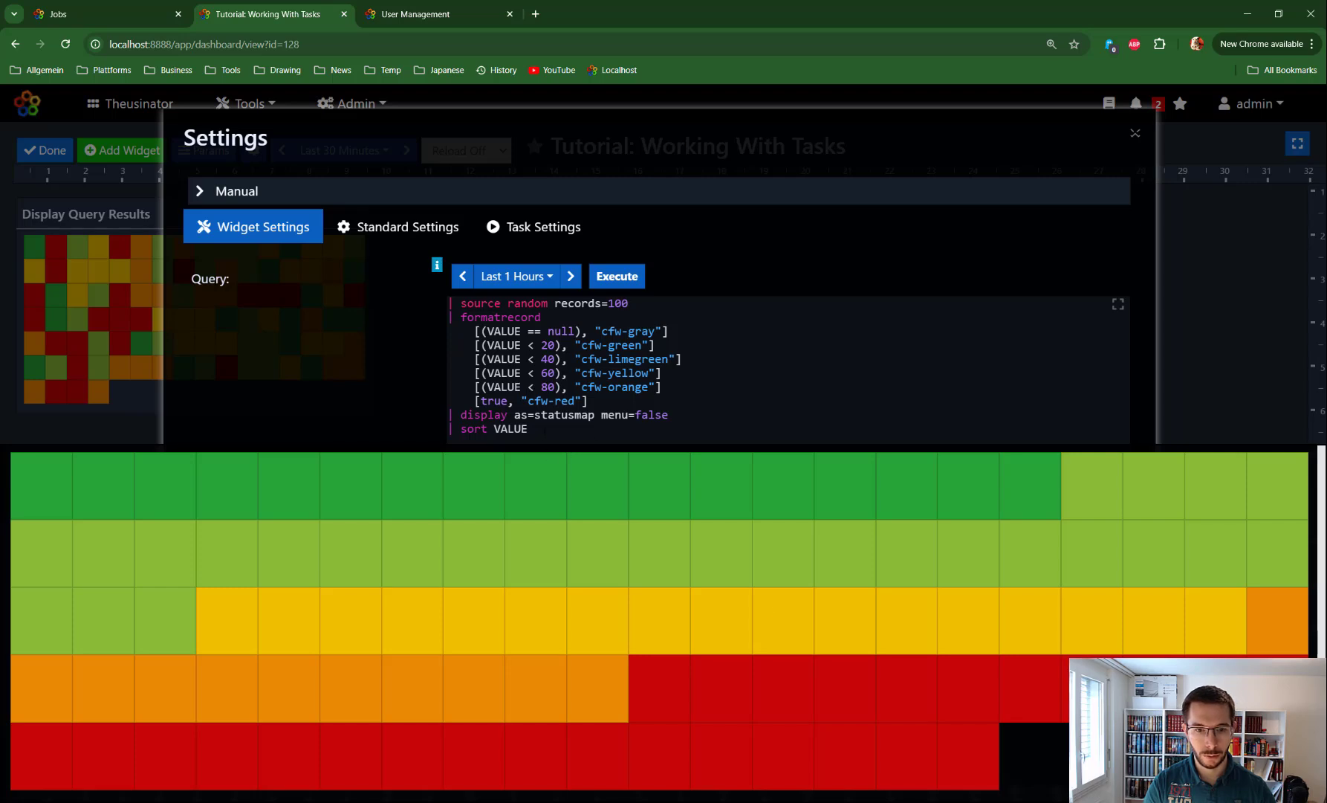
Add the option reverse=true to the query's sort VALUE command.
click(545, 429)
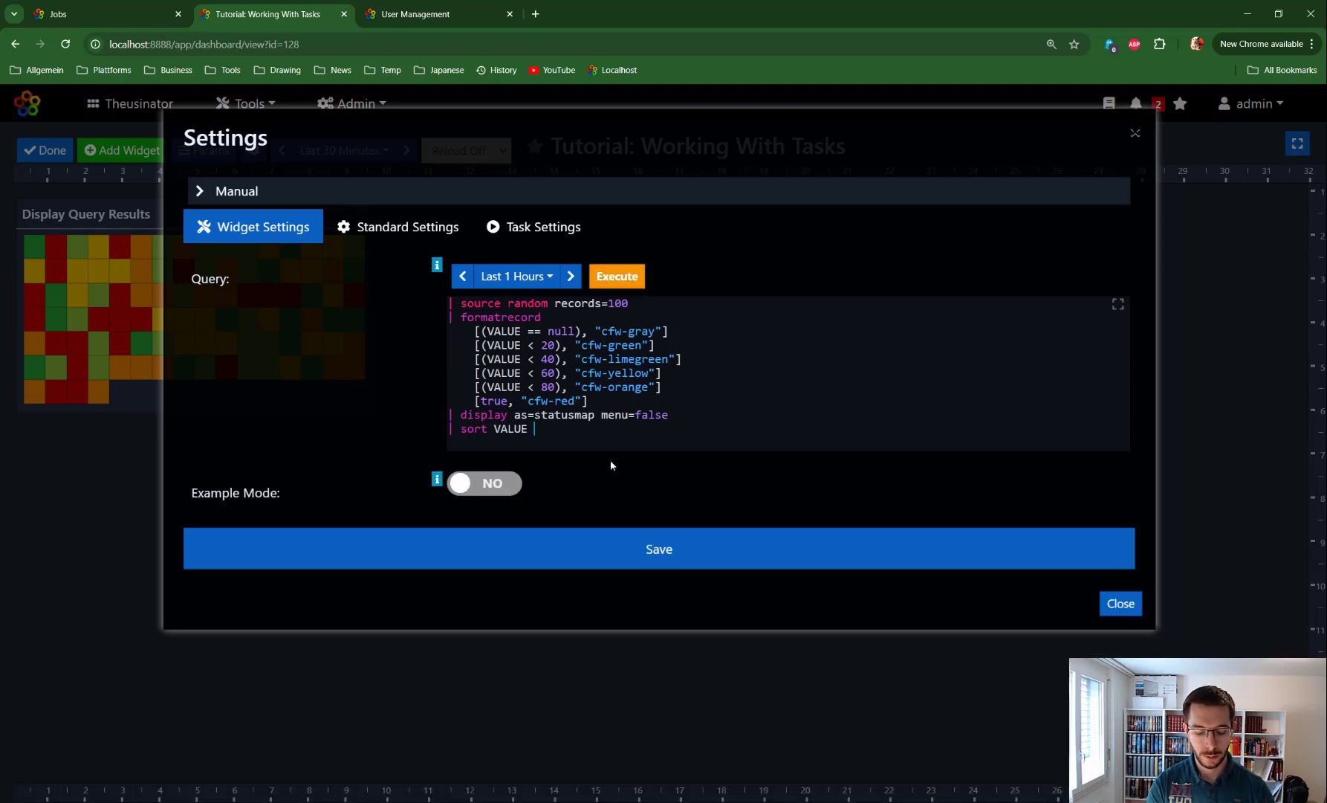
text(rev)
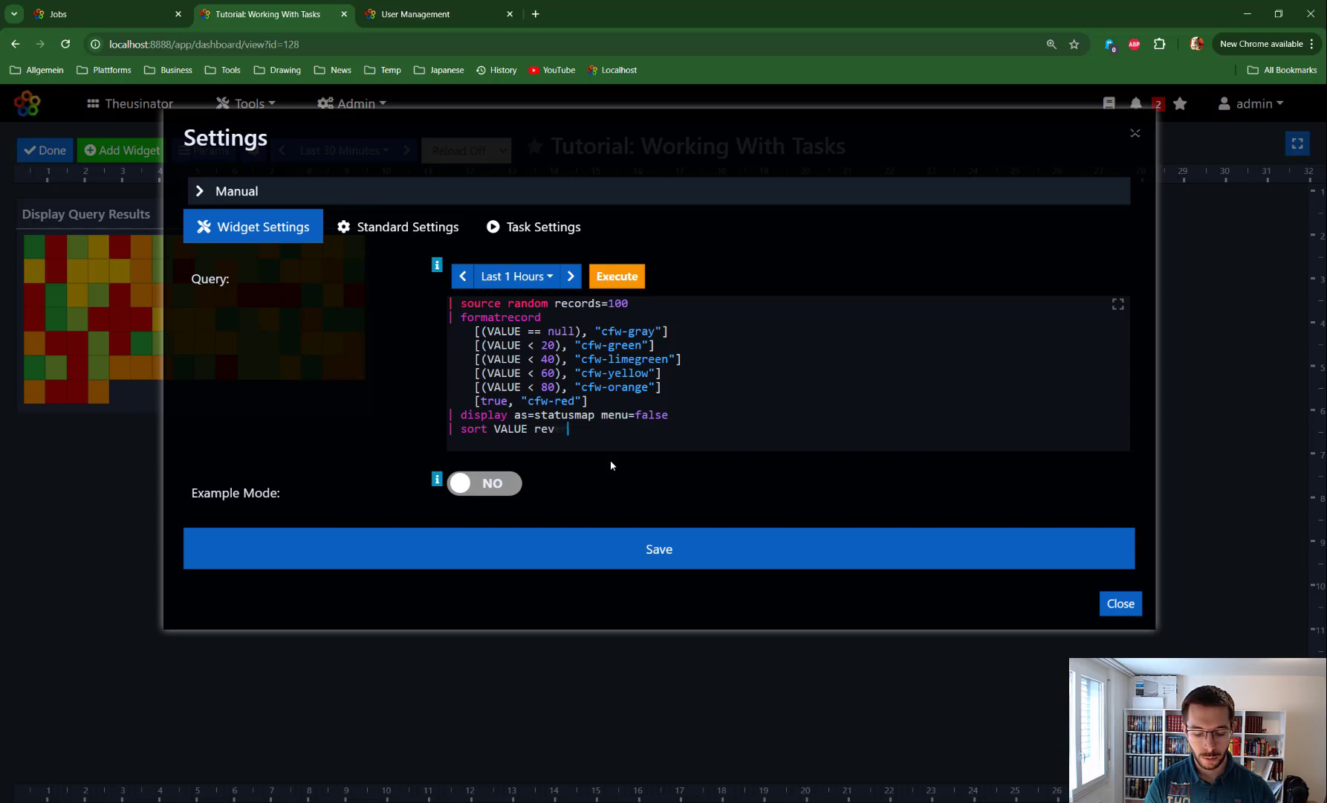
text(erse=tr)
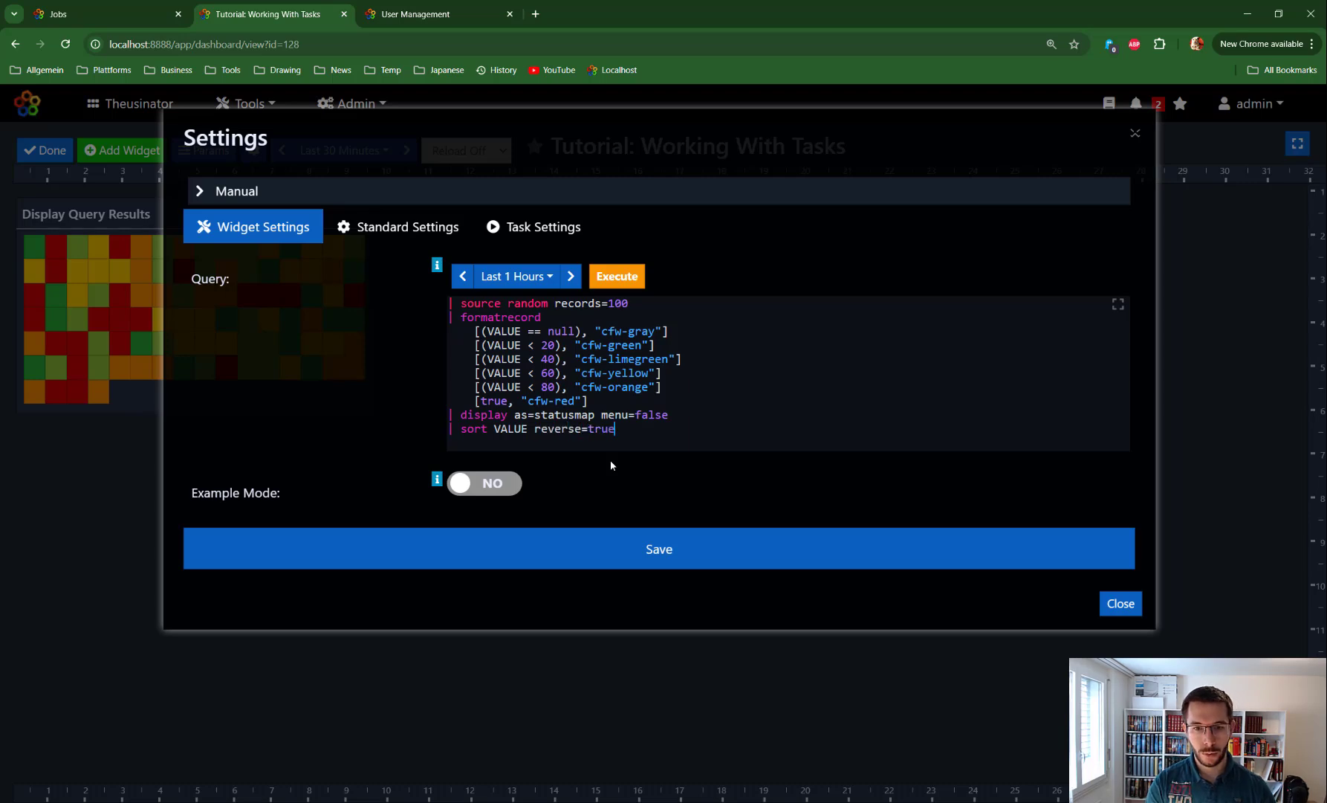
Execute the widget's query with sort VALUE reverse=true, dismiss the result preview and save the widget settings.
text(ue)
key(ctrl+Return)
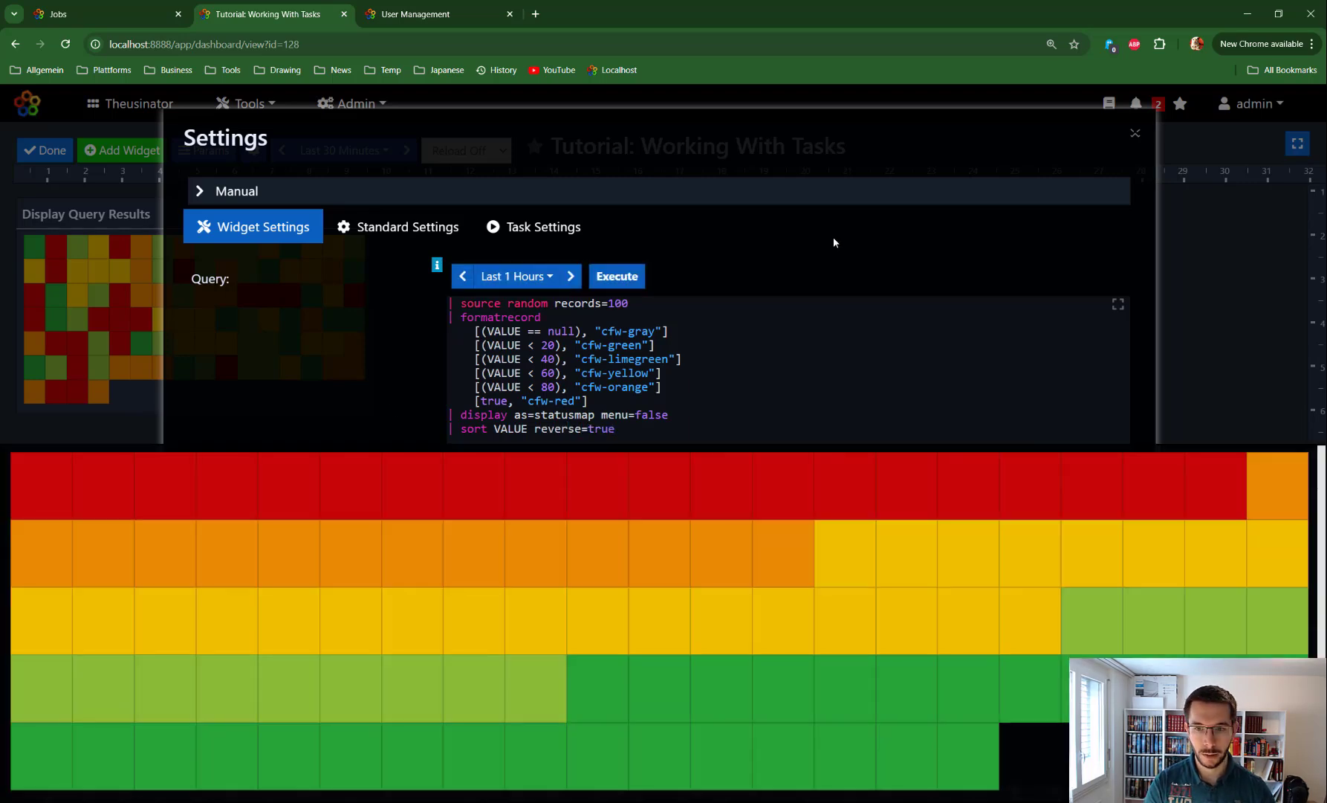
click(834, 242)
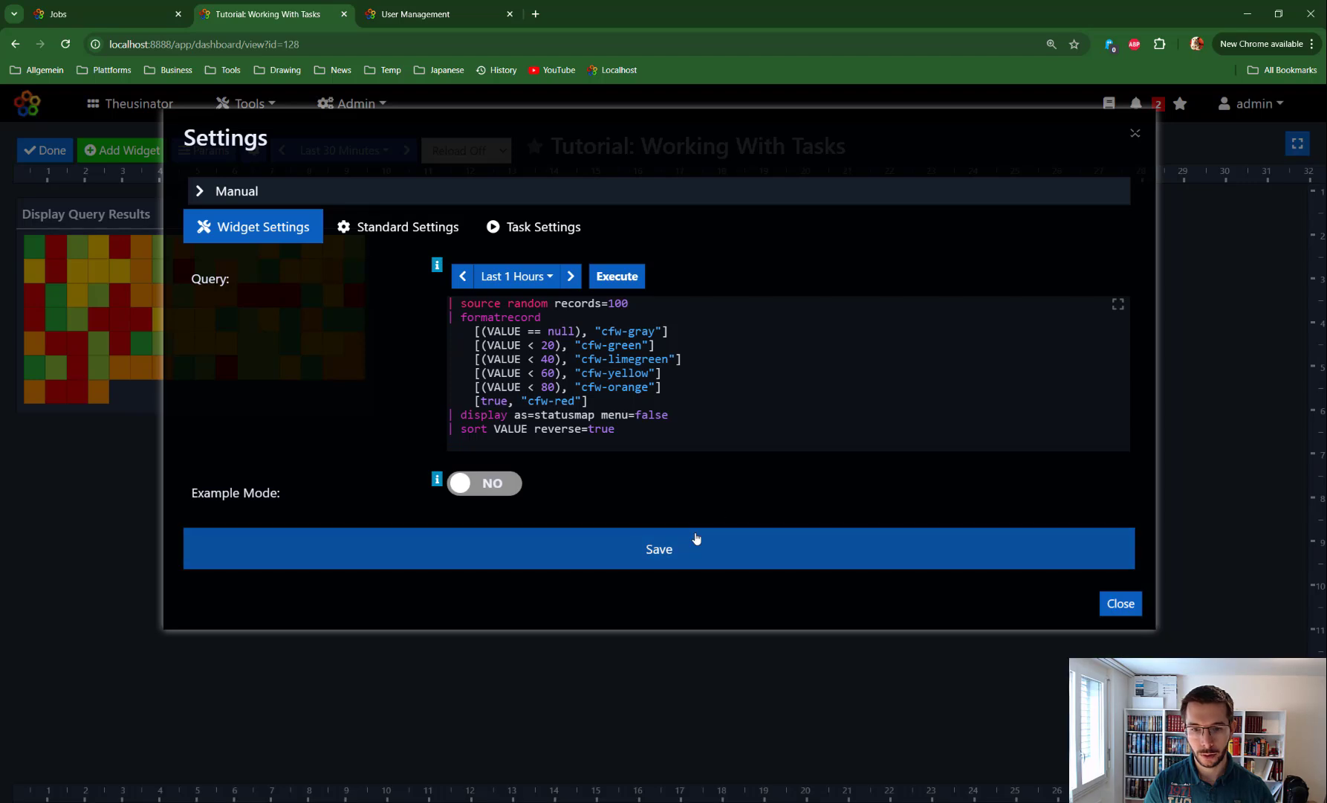
click(652, 548)
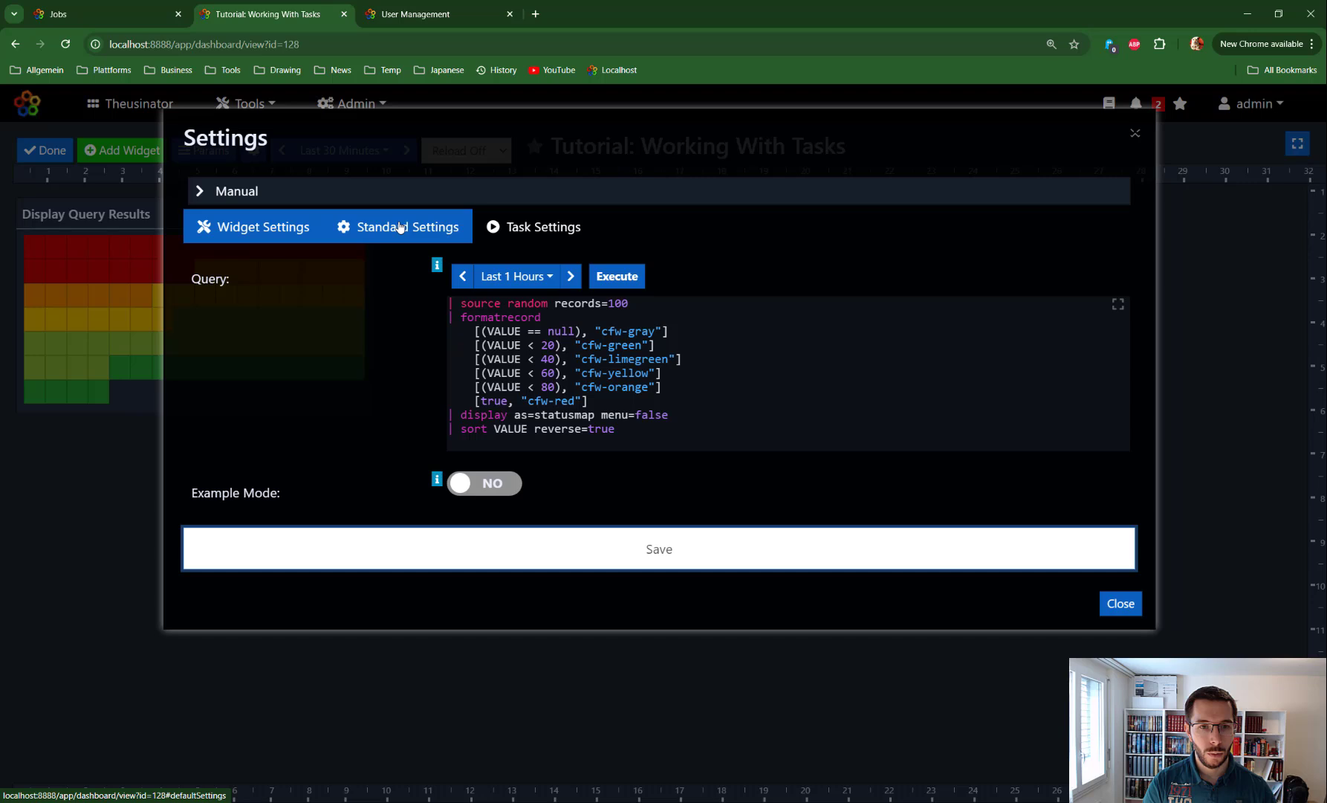
Look over the widget's standard settings, and set the URL Field in its task settings to URL.
click(399, 227)
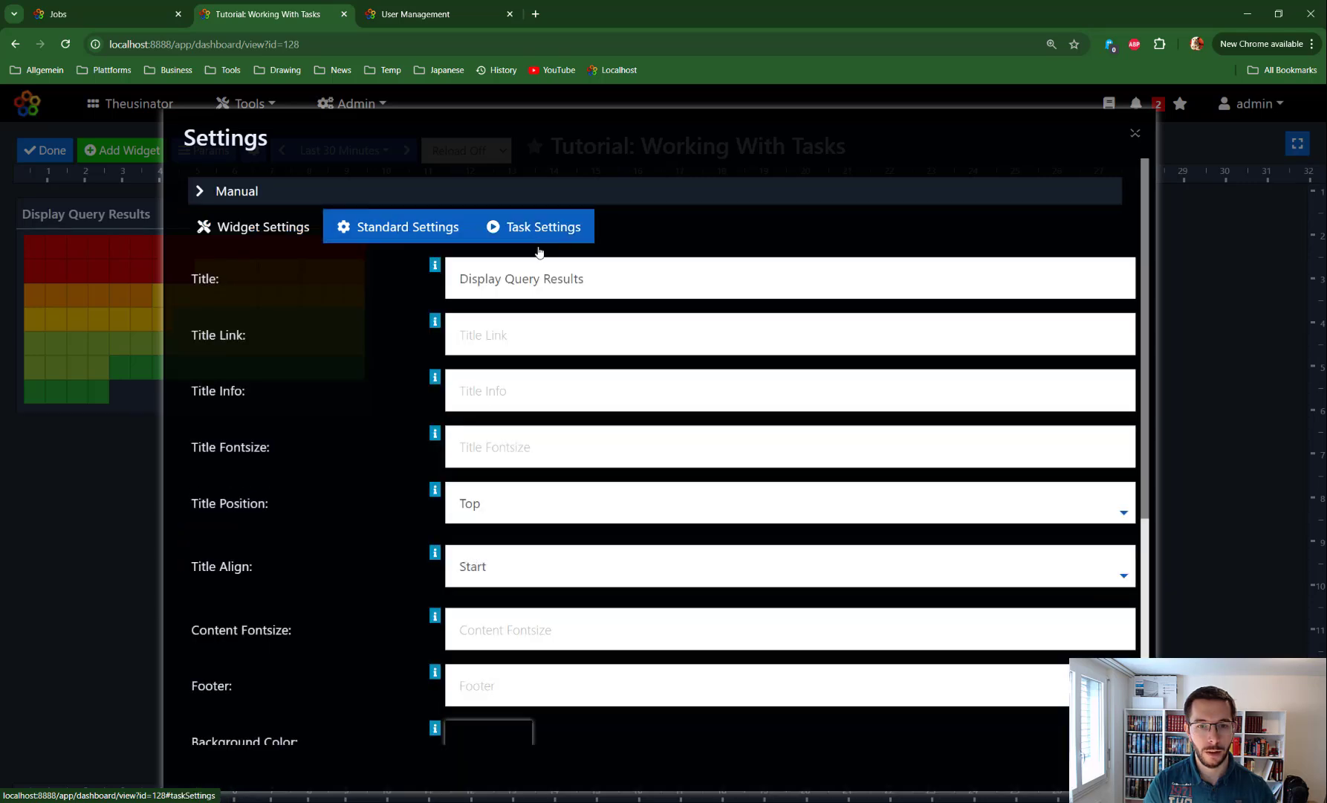
scroll(489, 409, down, 2)
scroll(489, 410, down, 2)
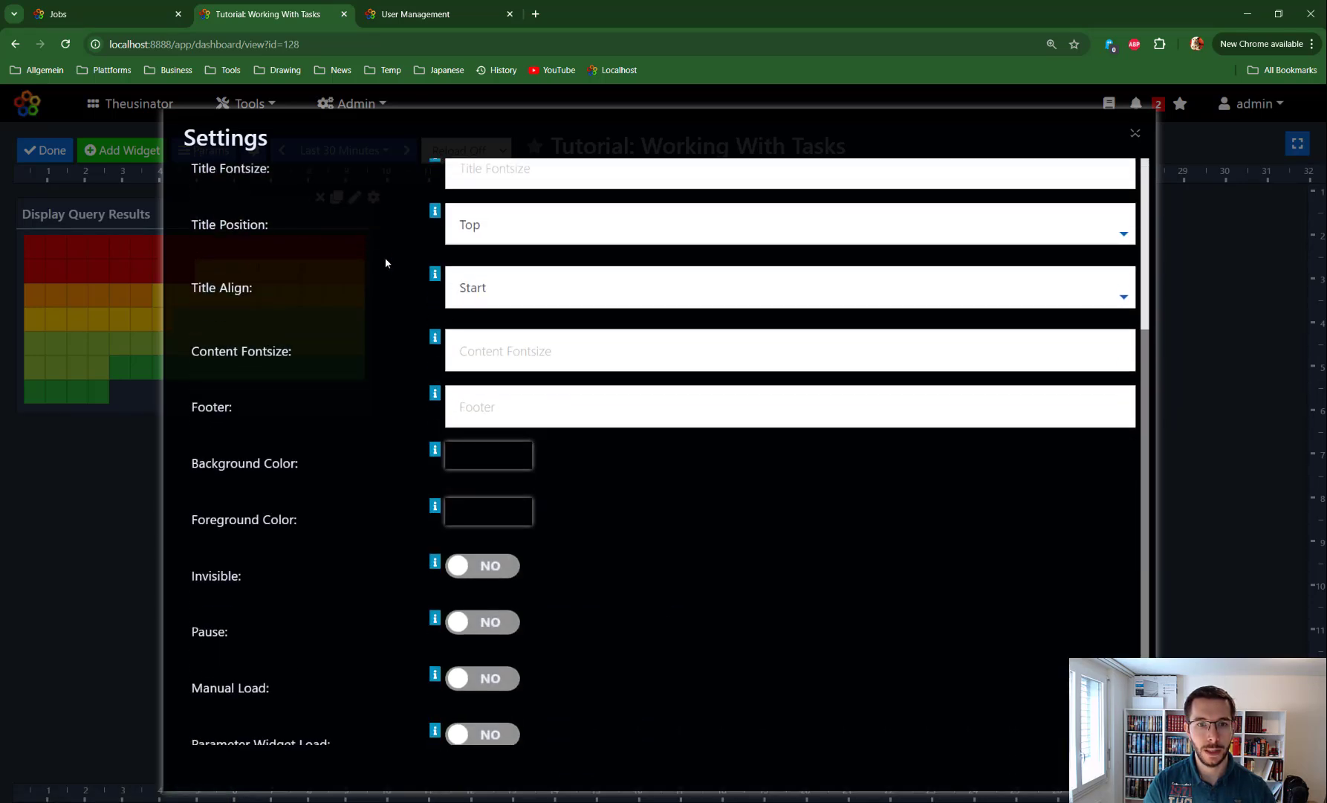
scroll(392, 221, up, 5)
click(525, 231)
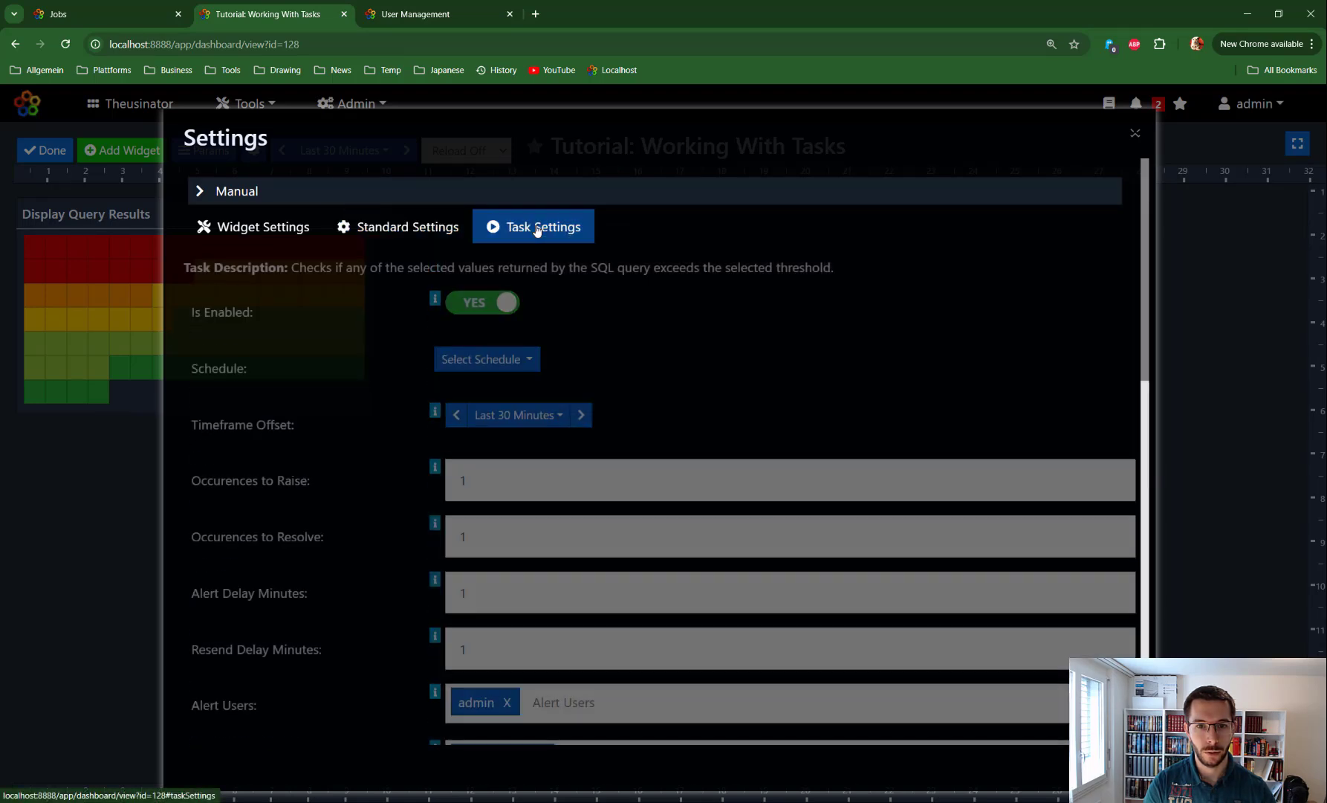
scroll(406, 426, down, 6)
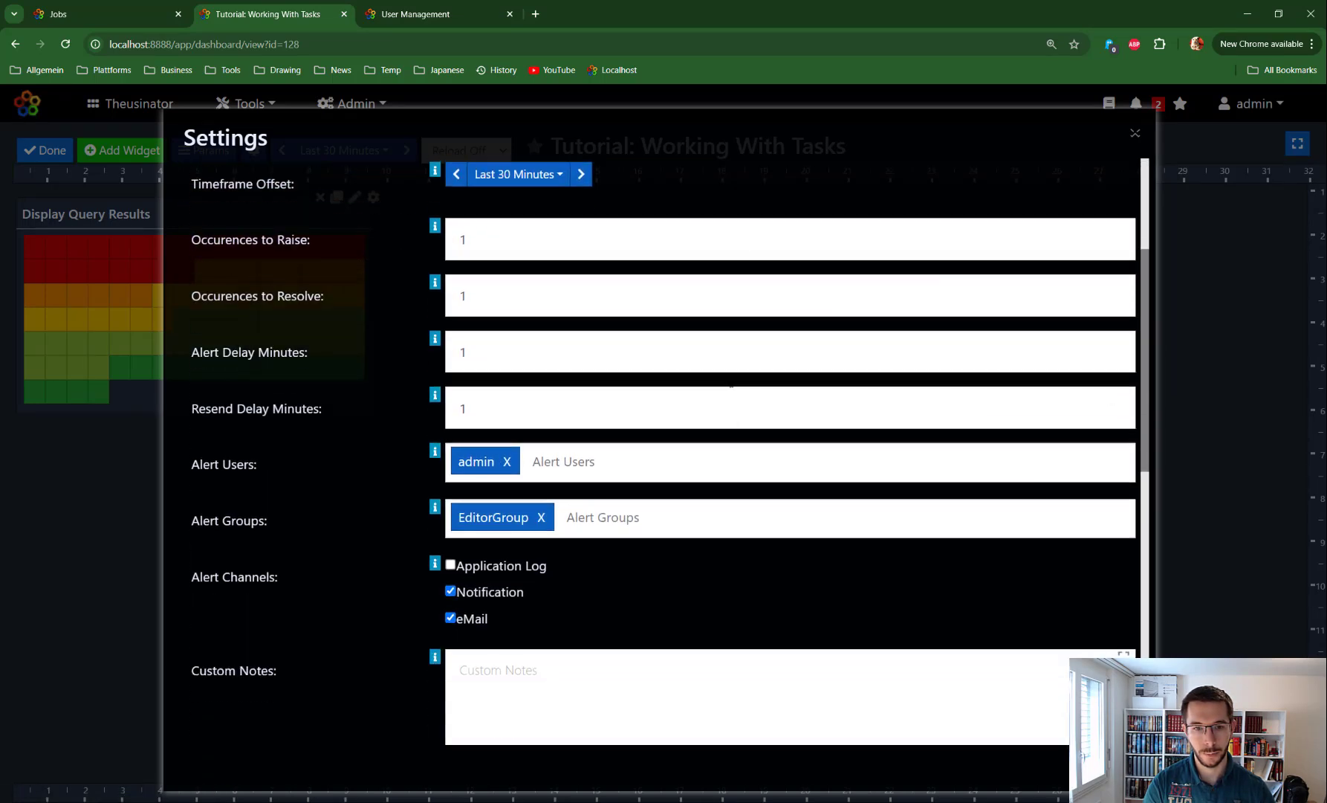
scroll(406, 426, down, 1)
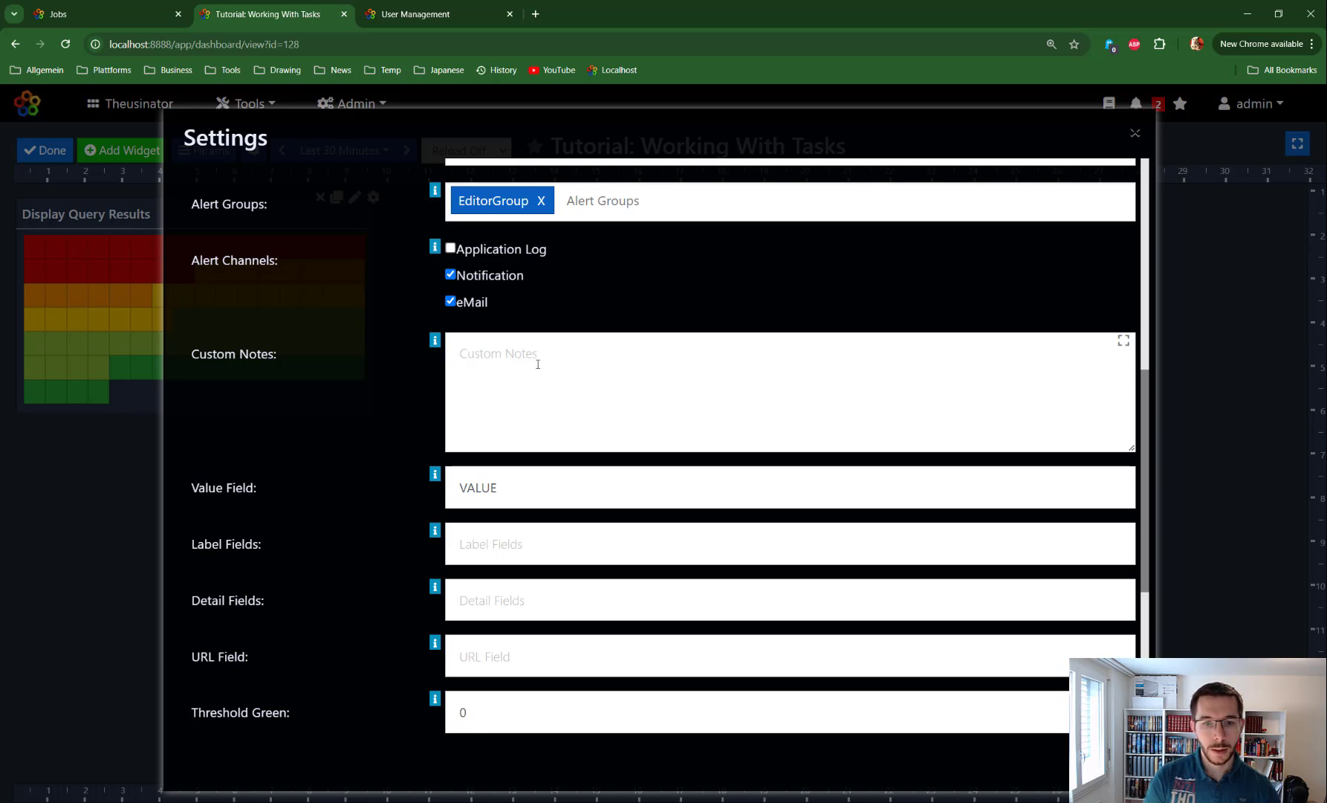
scroll(510, 472, down, 2)
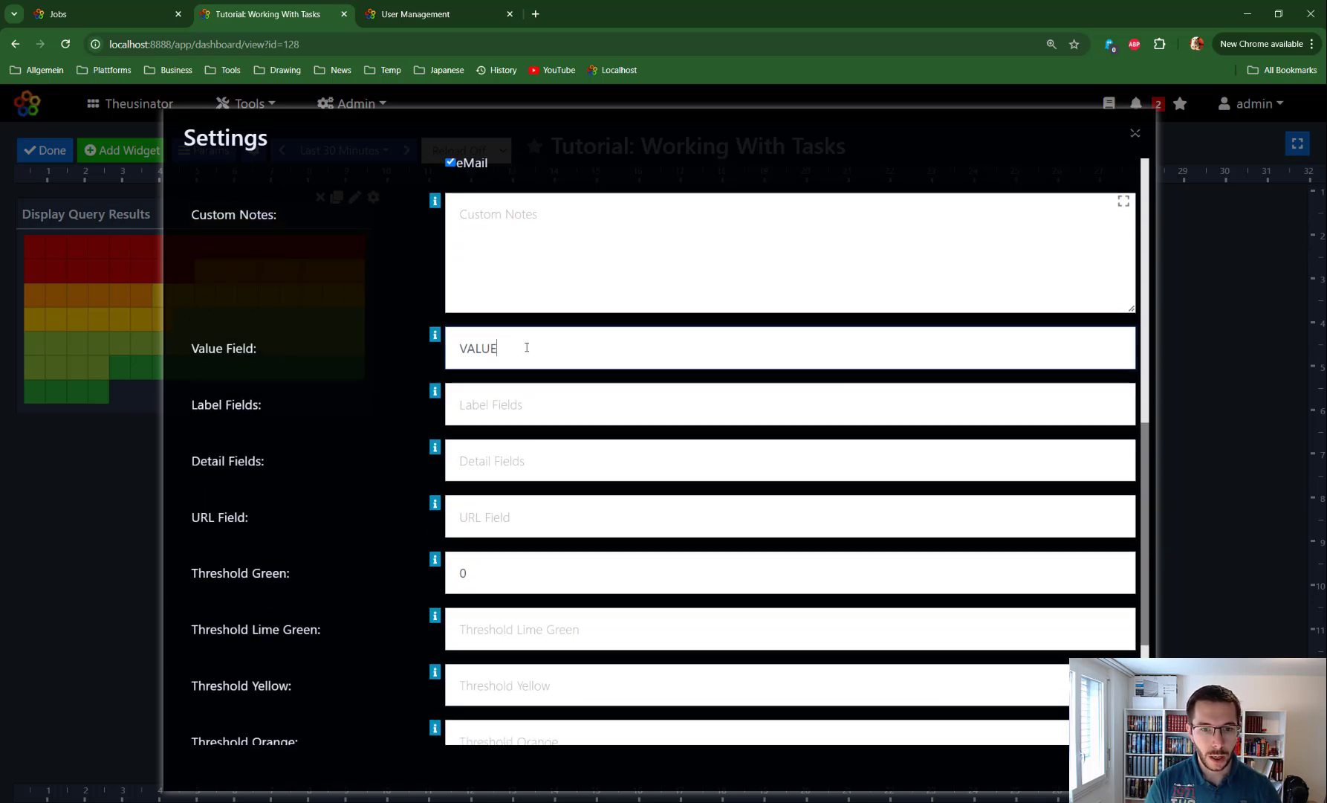
click(526, 347)
click(480, 515)
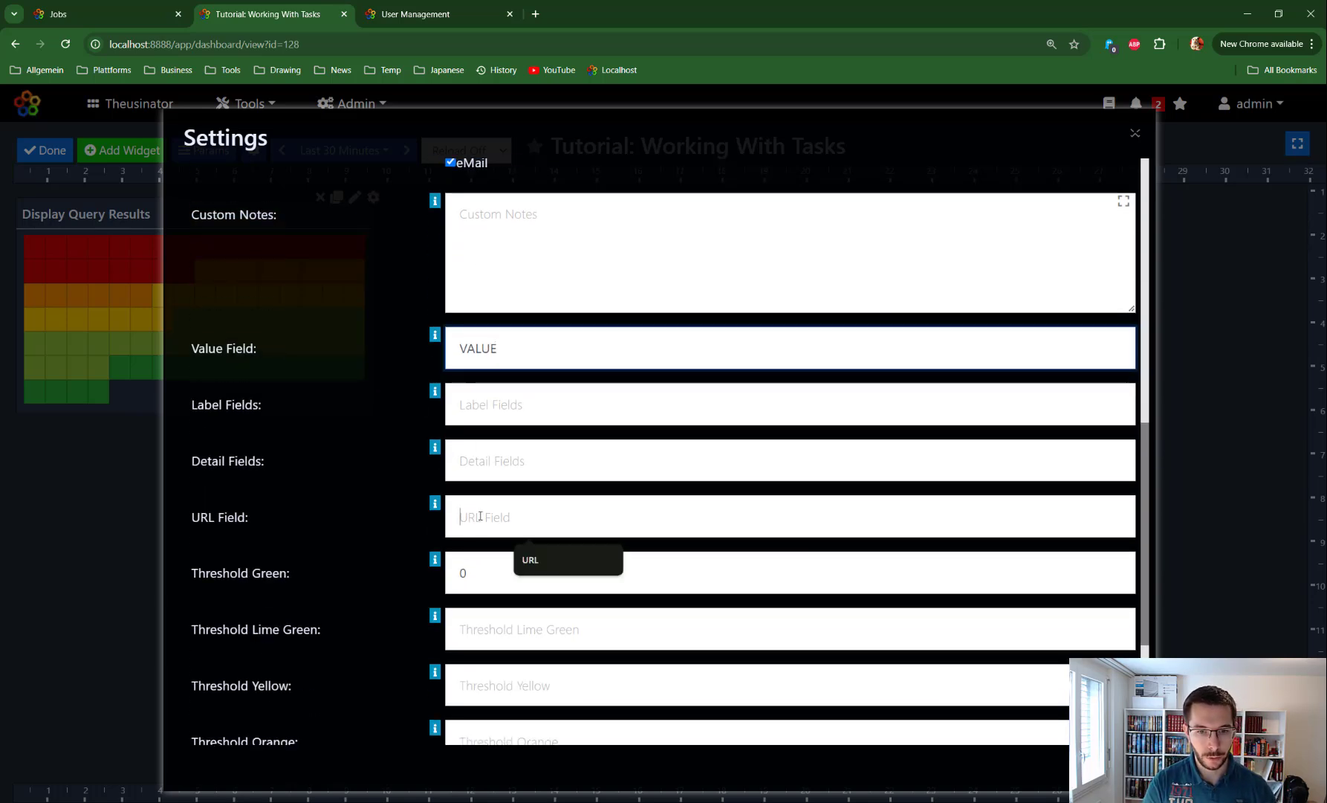
click(537, 562)
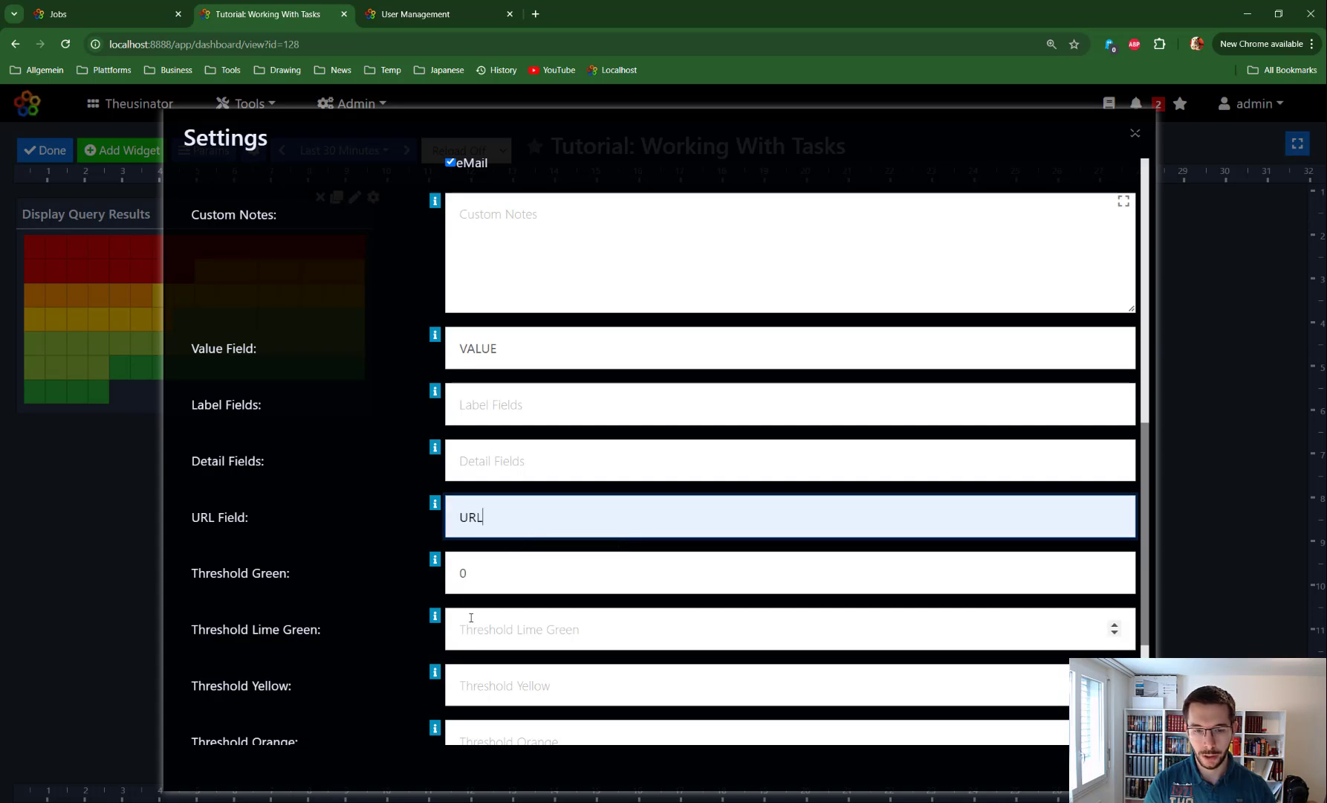
Set the task's Label Fields to "FIRSTNAME, LASTNAME" and Detail Fields to LOCATION, and save the task settings.
click(477, 403)
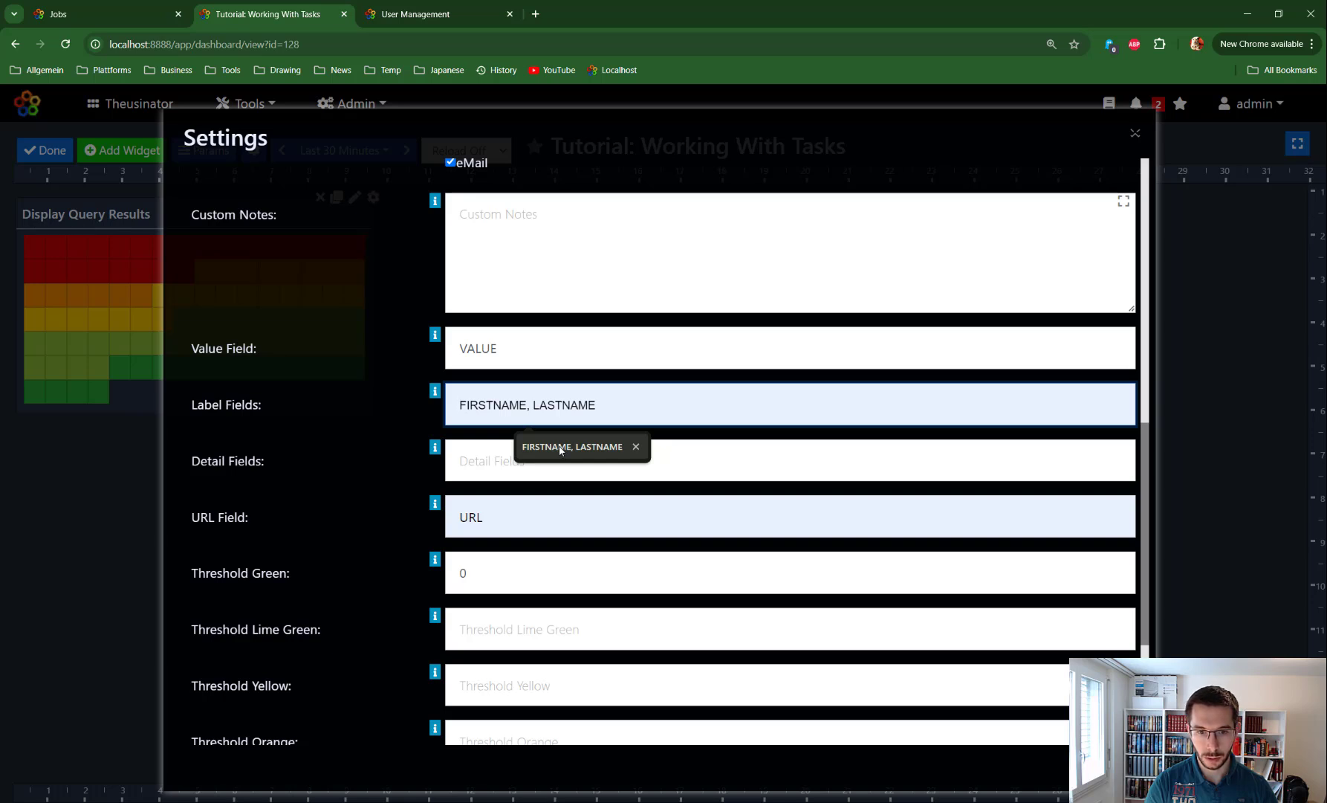
click(560, 450)
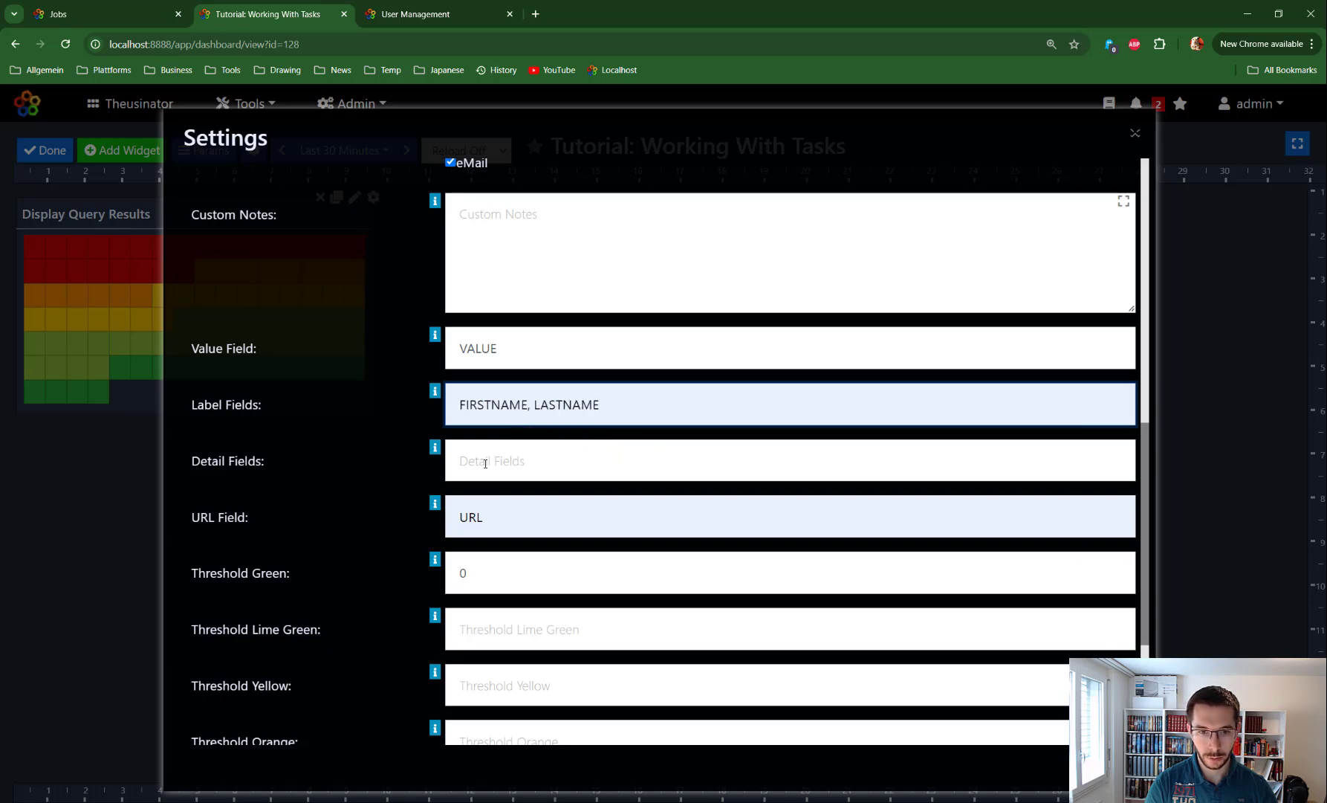
click(491, 460)
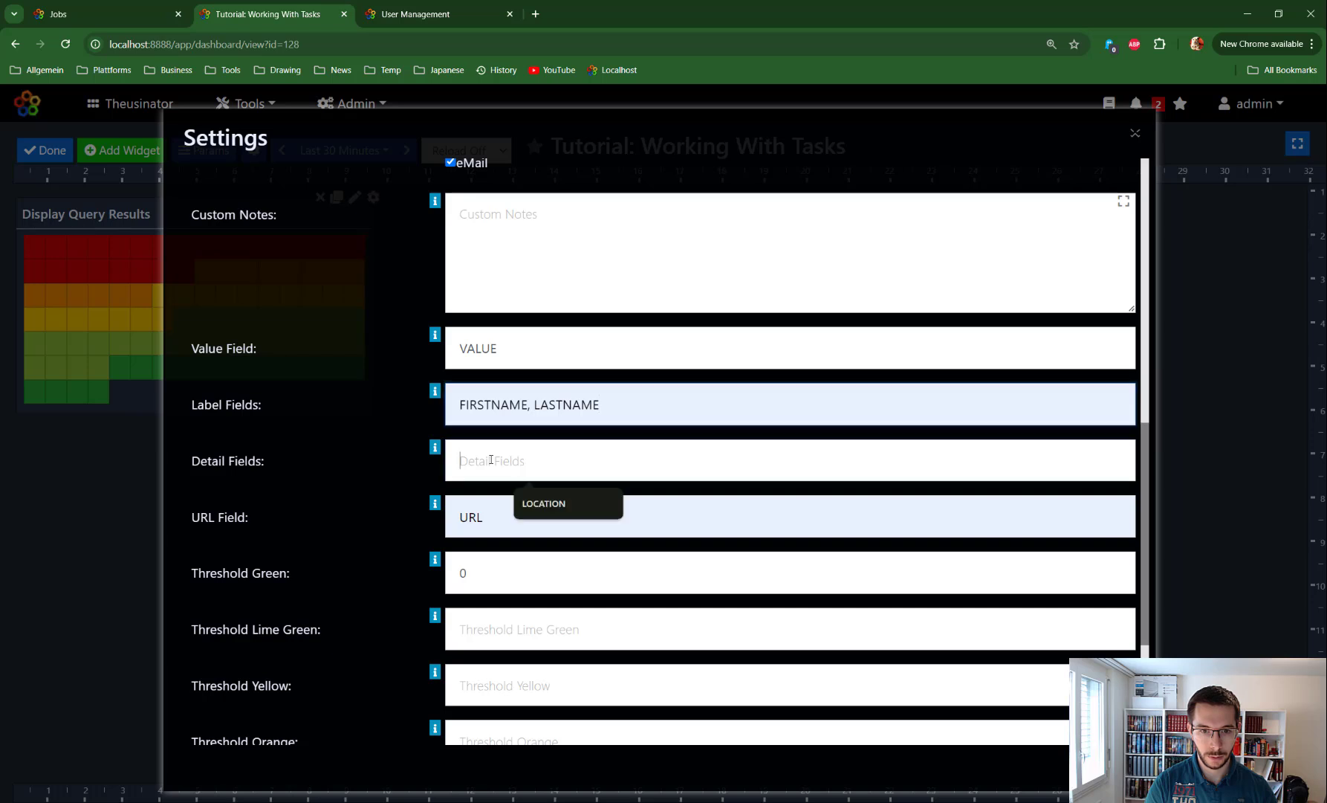
click(553, 505)
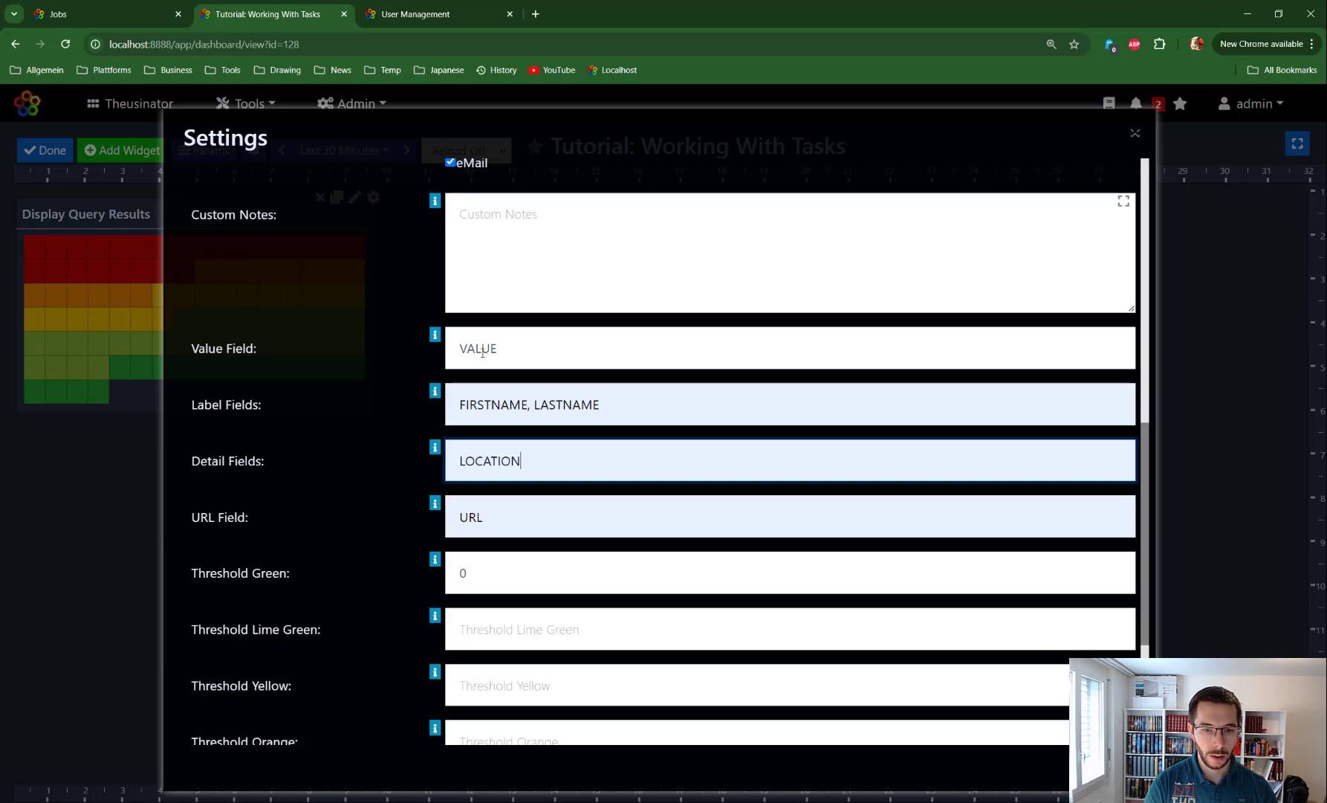
scroll(468, 445, down, 2)
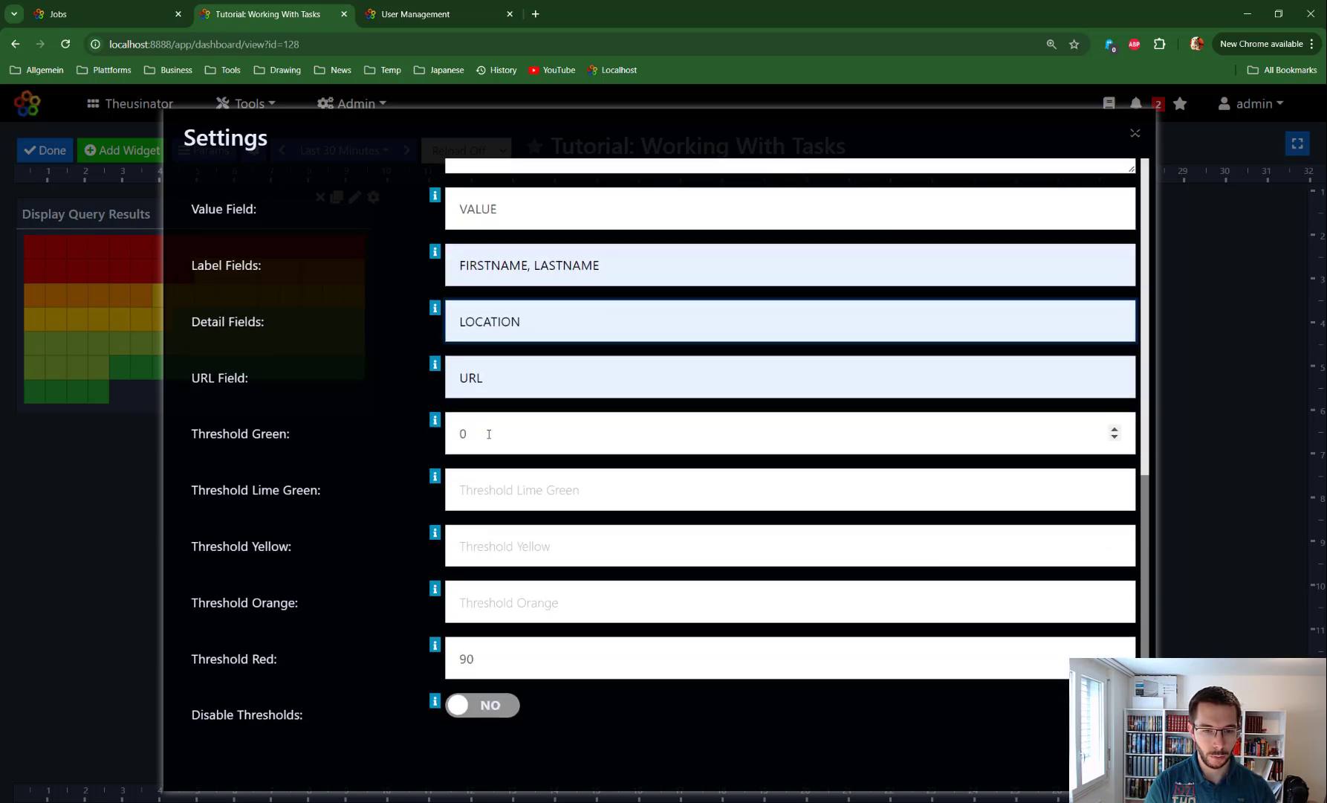
scroll(489, 434, down, 2)
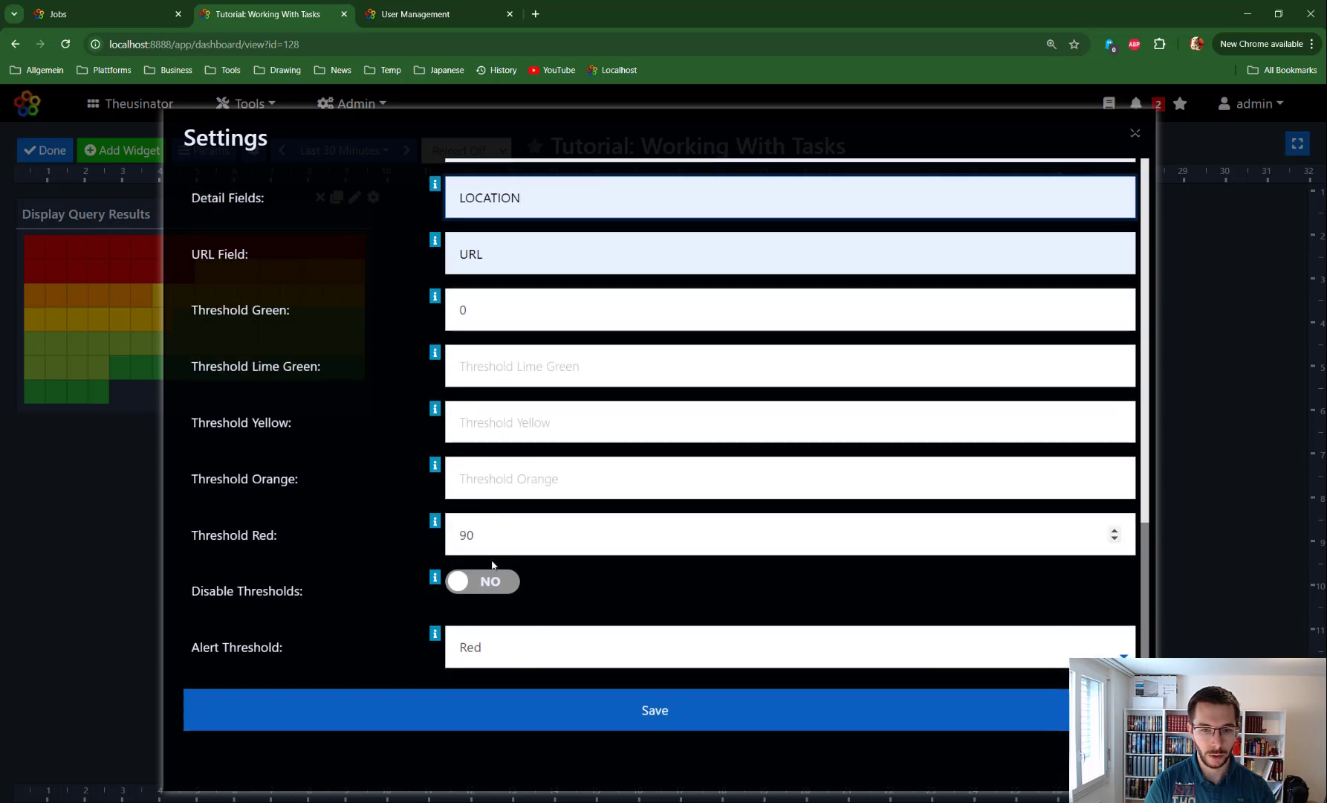
click(668, 716)
Set Alert Delay Minutes and Resend Delay Minutes to 0 in the task settings, save them and close the settings.
scroll(895, 533, up, 12)
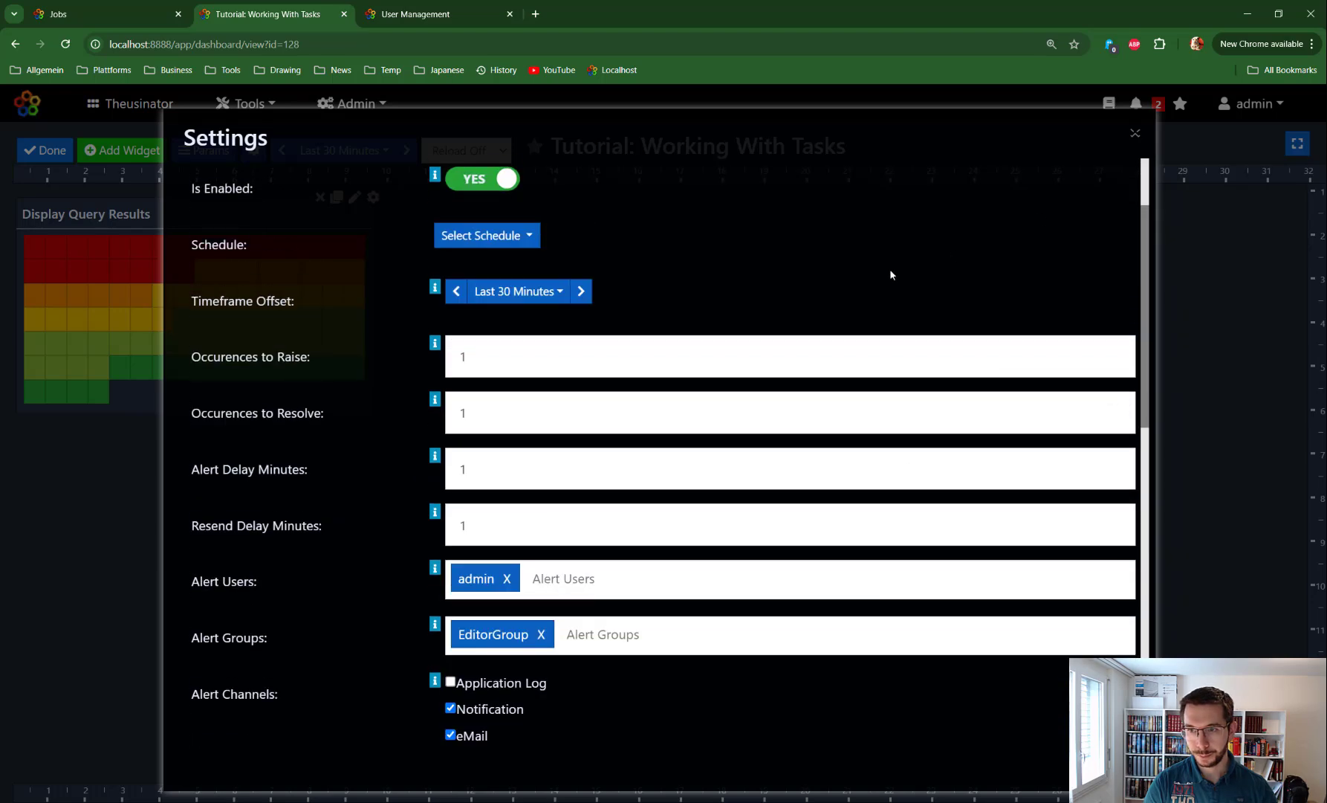
double_click(483, 473)
text(0)
double_click(480, 509)
text(0)
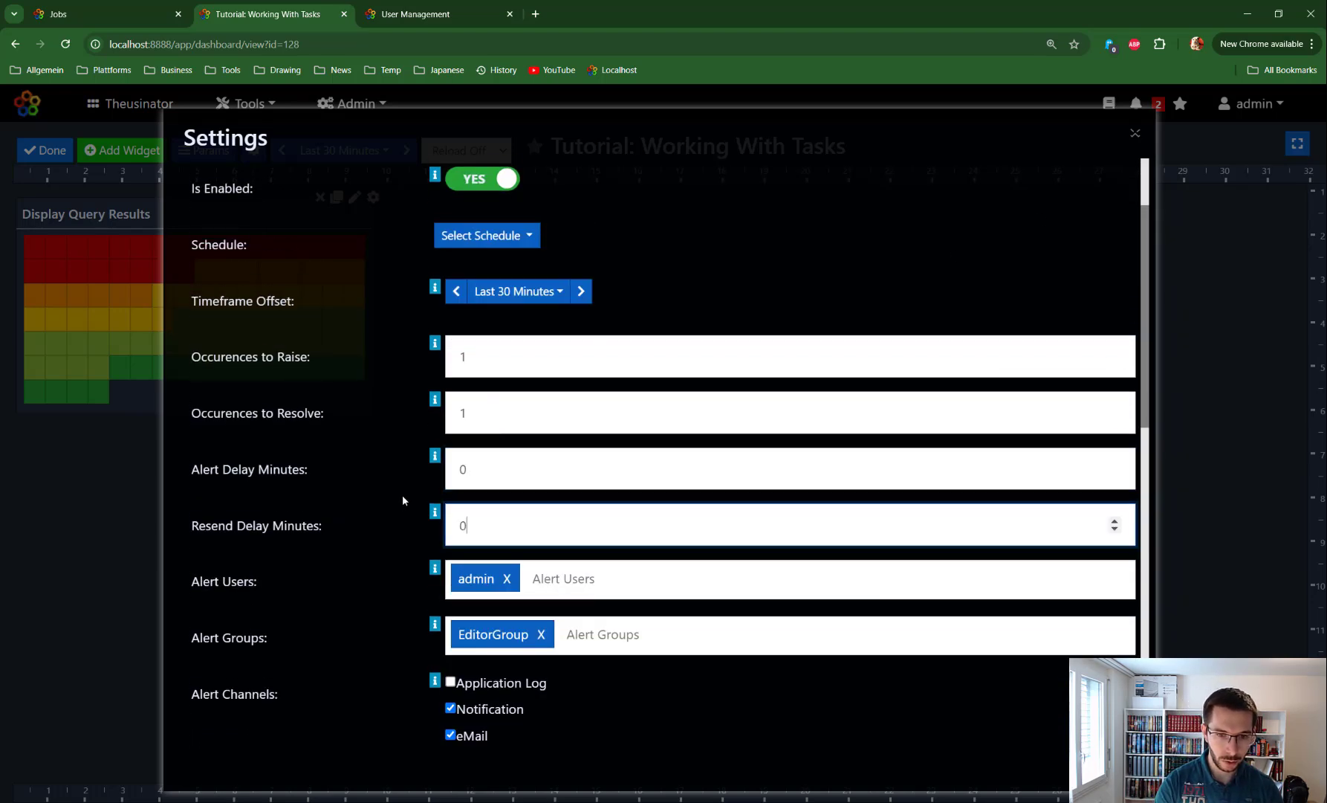
scroll(402, 495, down, 10)
click(669, 726)
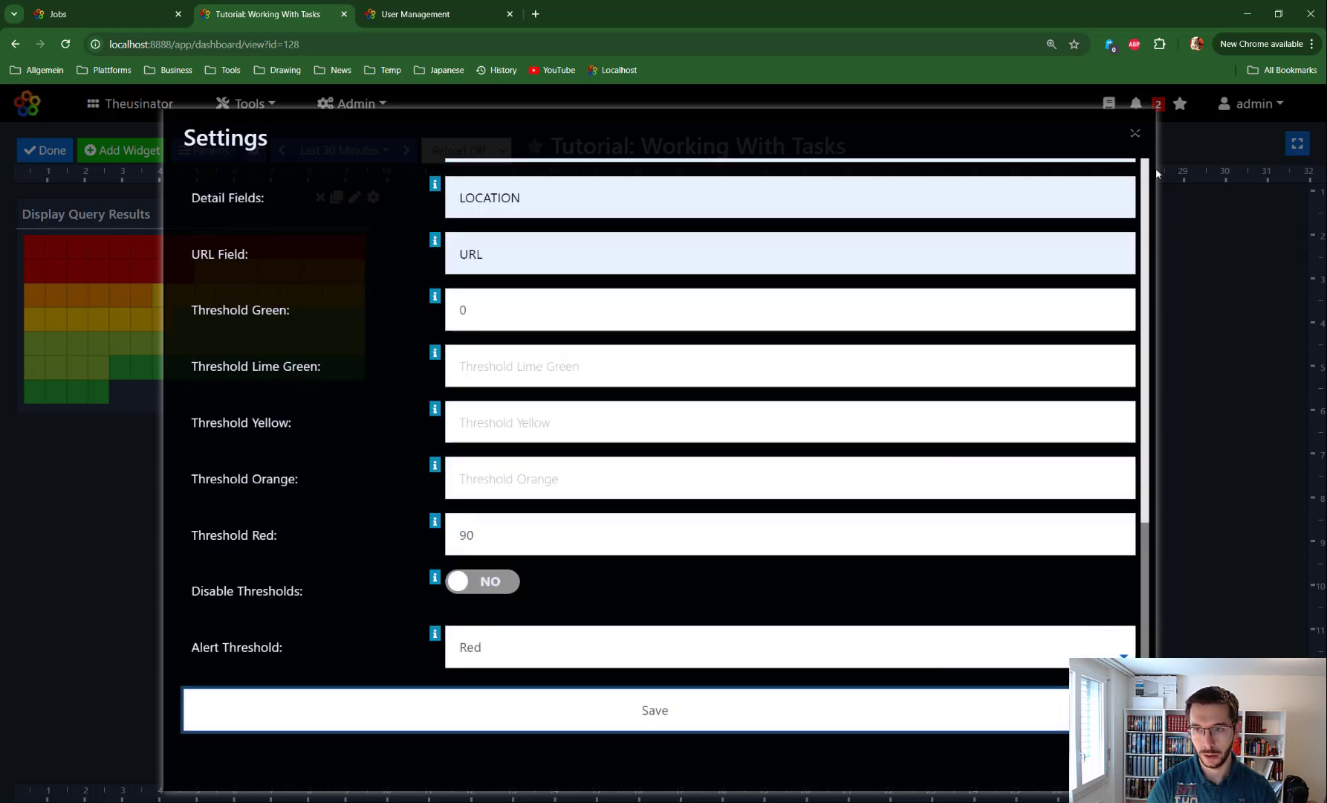
click(1136, 137)
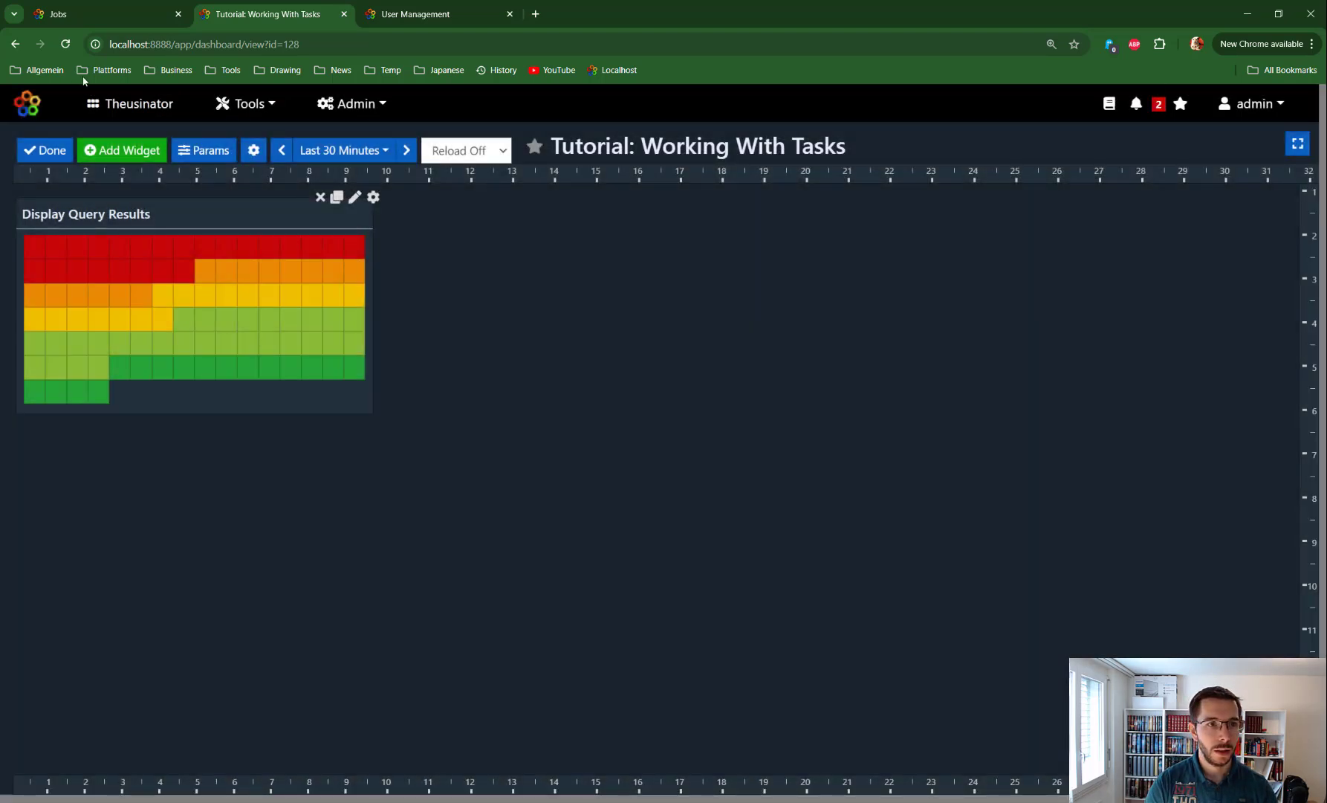
Reload the dashboard, check the newest threshold alert email in Papercut, and minimize Papercut.
click(66, 45)
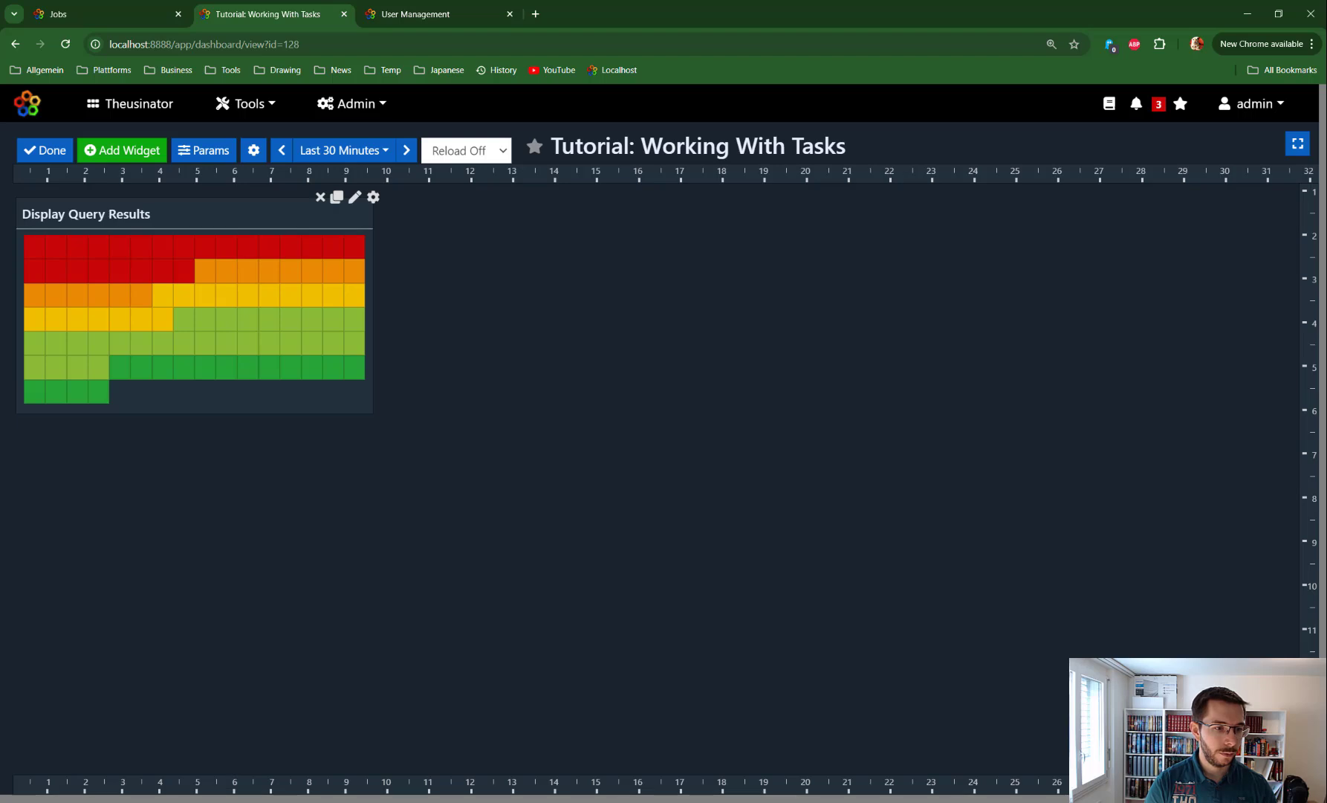
key(alt+Tab)
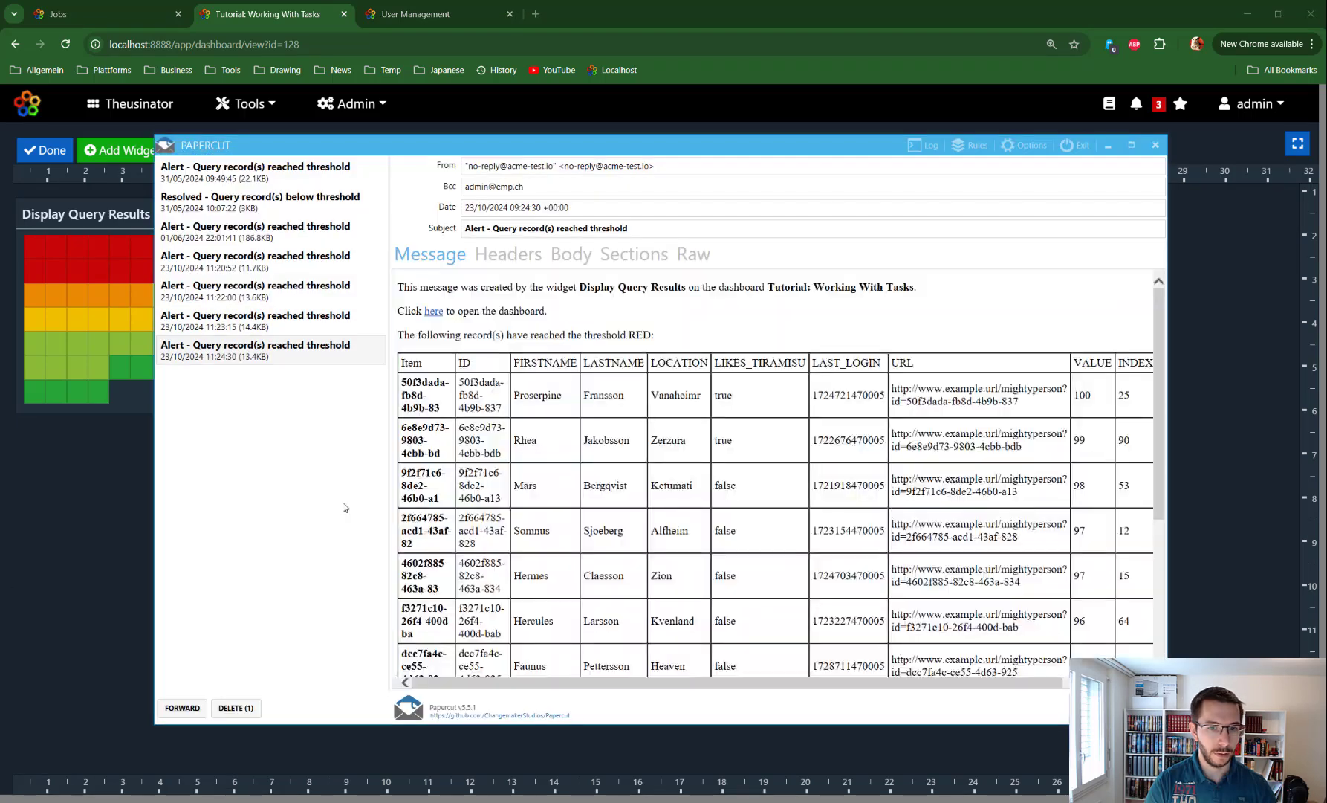
click(237, 352)
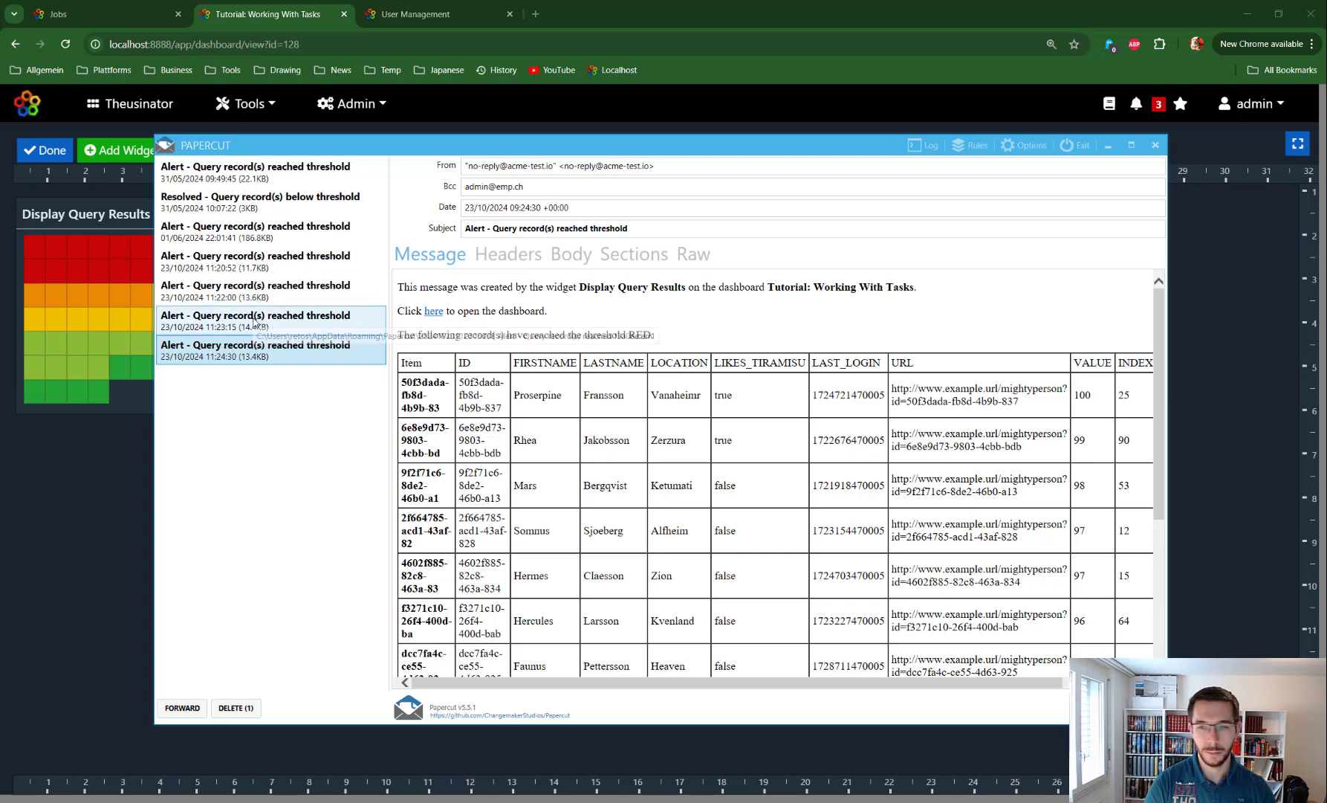
click(1108, 146)
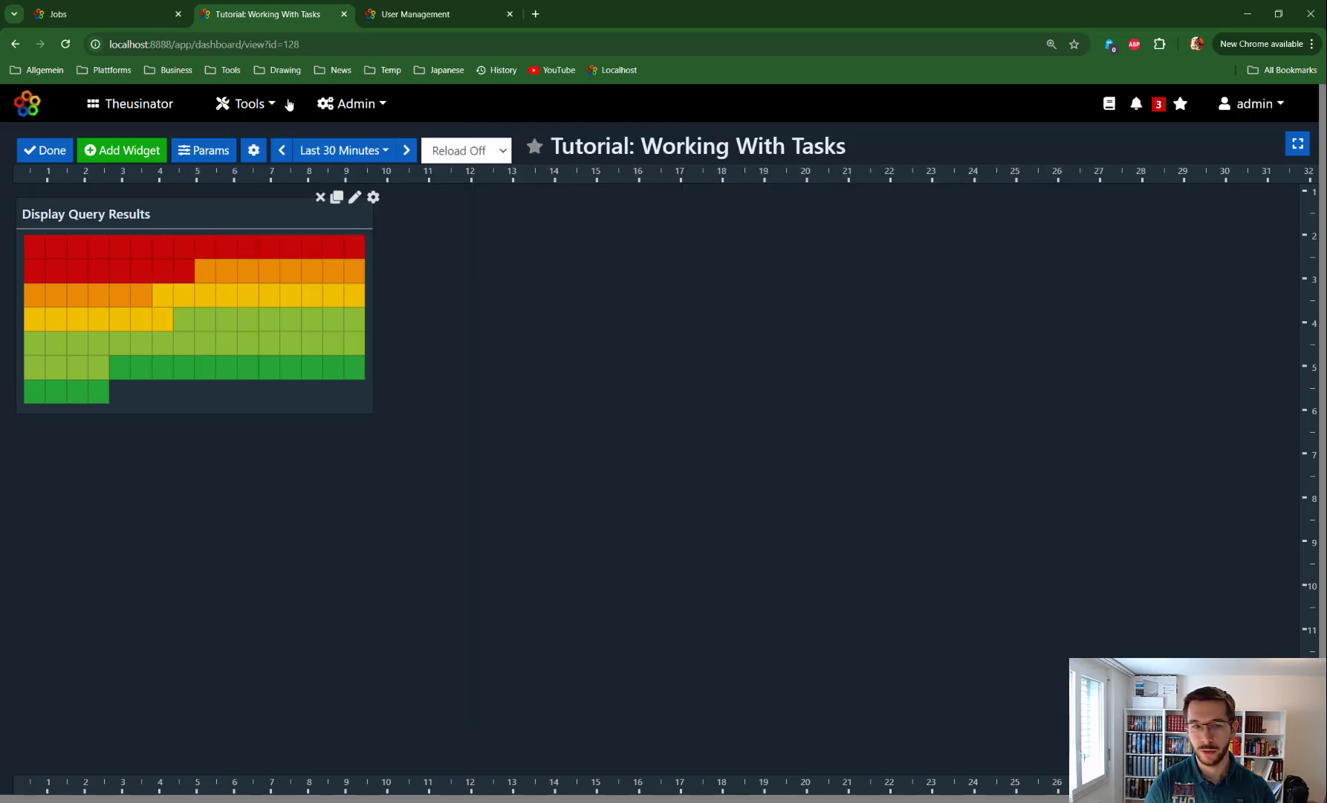
Reload the dashboard and delete the four threshold alert notifications from 11:20:52 to 11:24:30, keeping the Application Started entry.
click(64, 46)
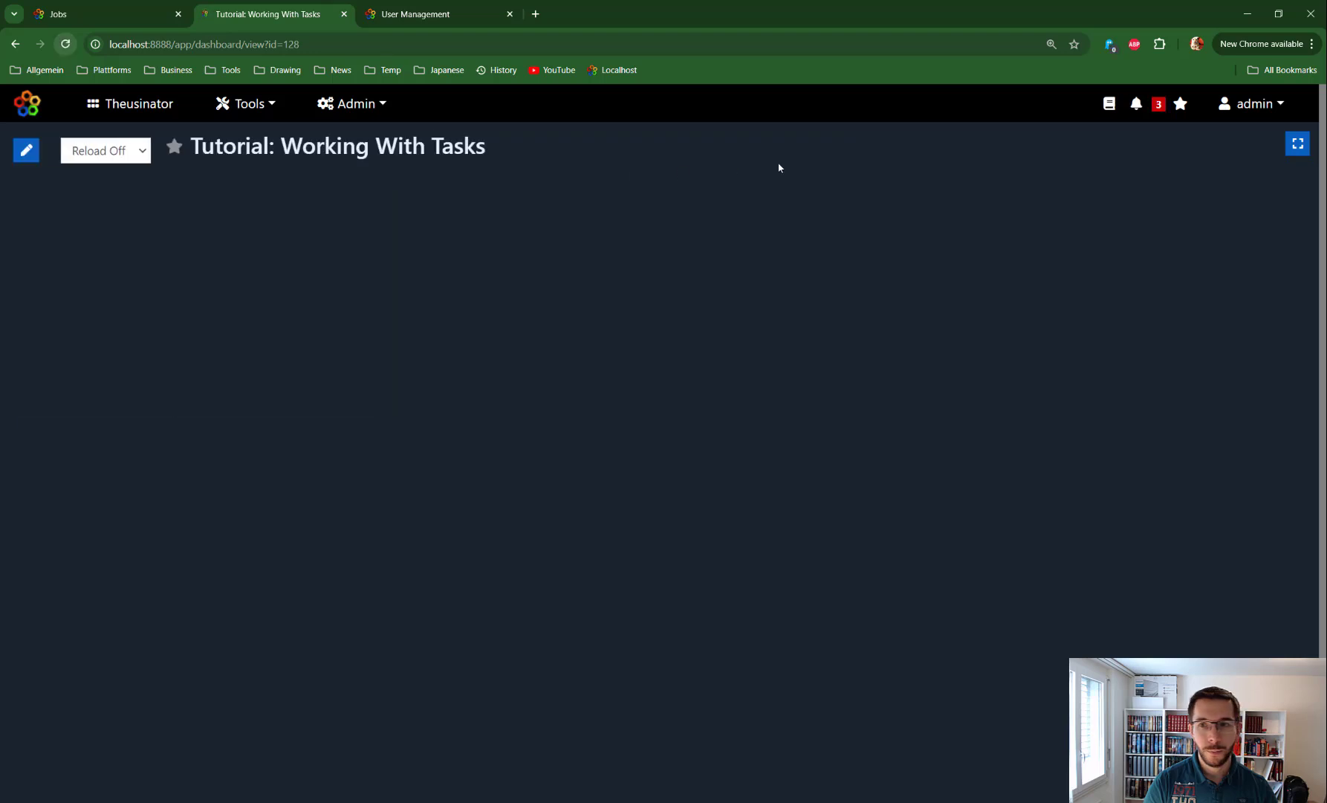
click(1158, 105)
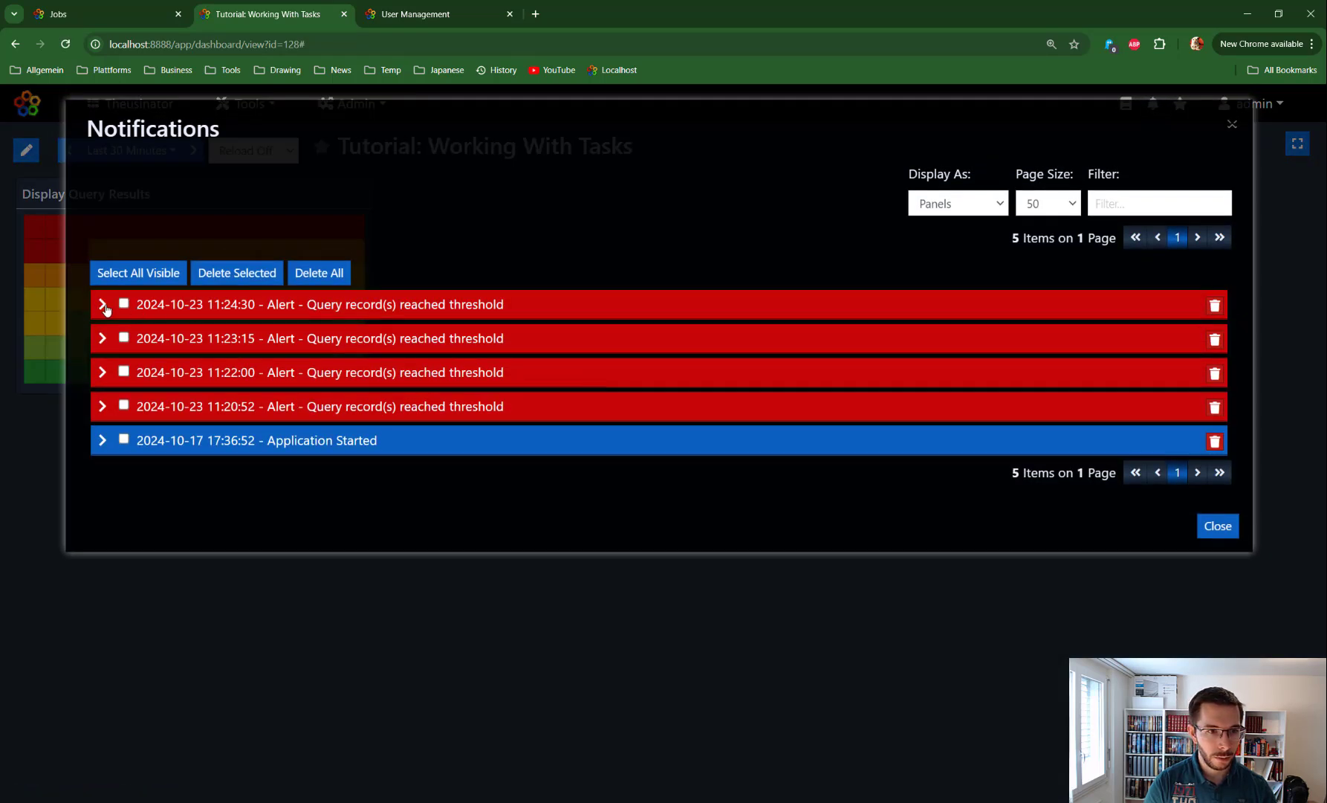
click(104, 305)
click(123, 303)
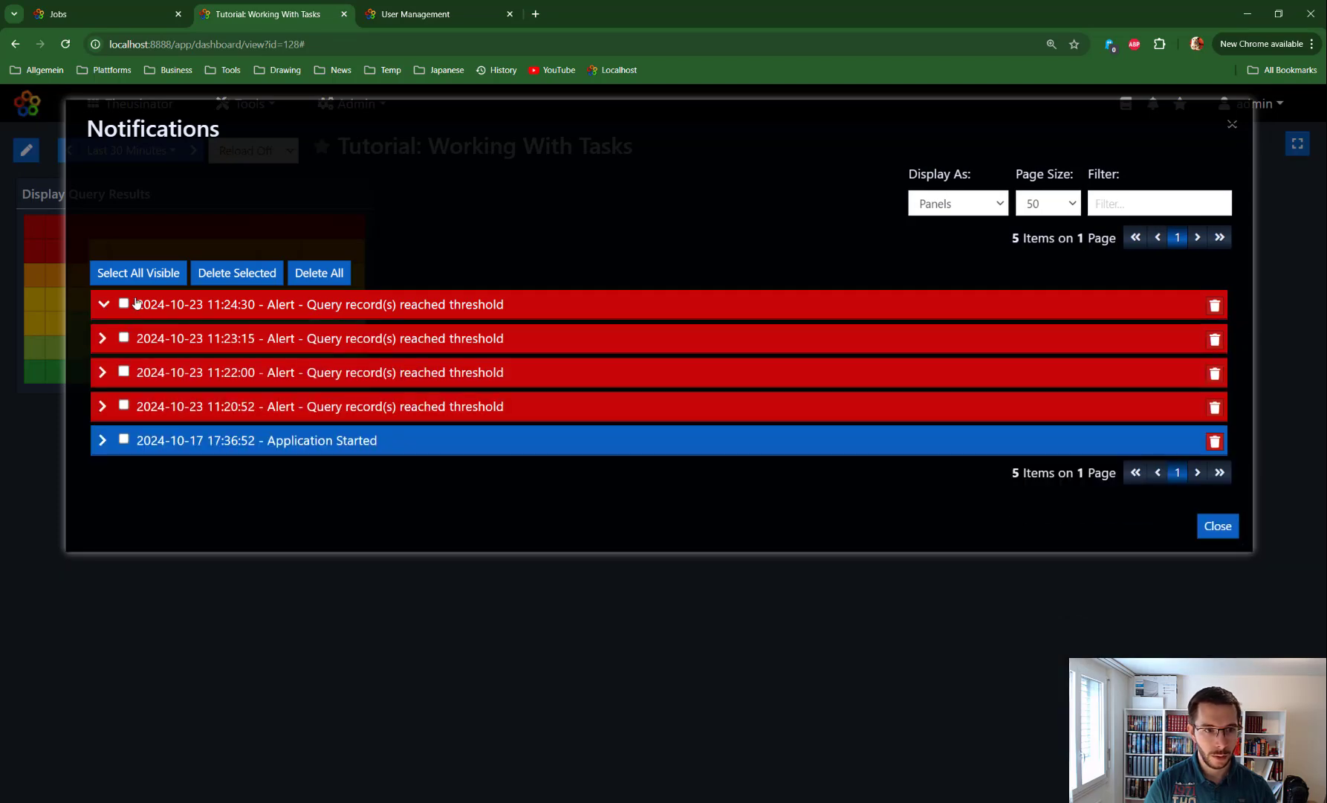
click(123, 337)
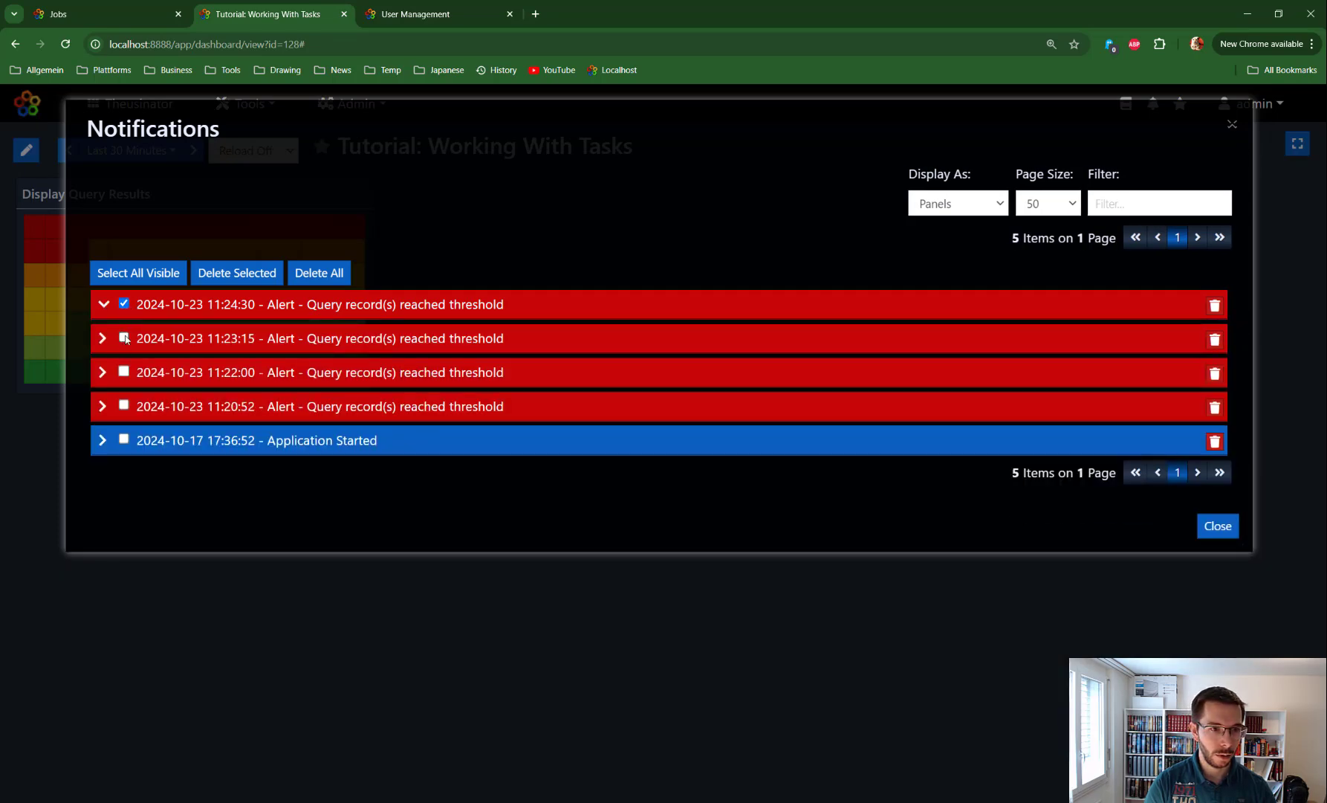
click(123, 371)
click(125, 407)
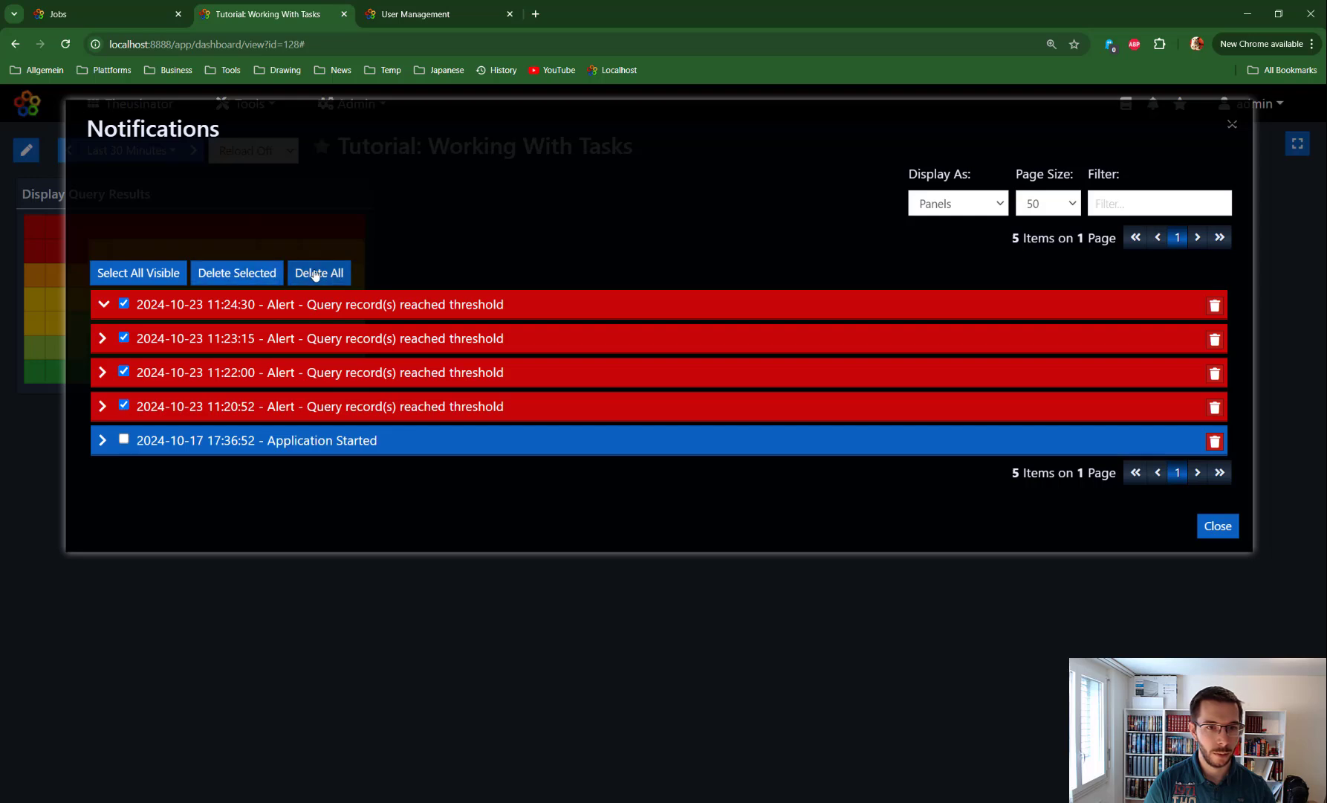
click(236, 274)
click(838, 255)
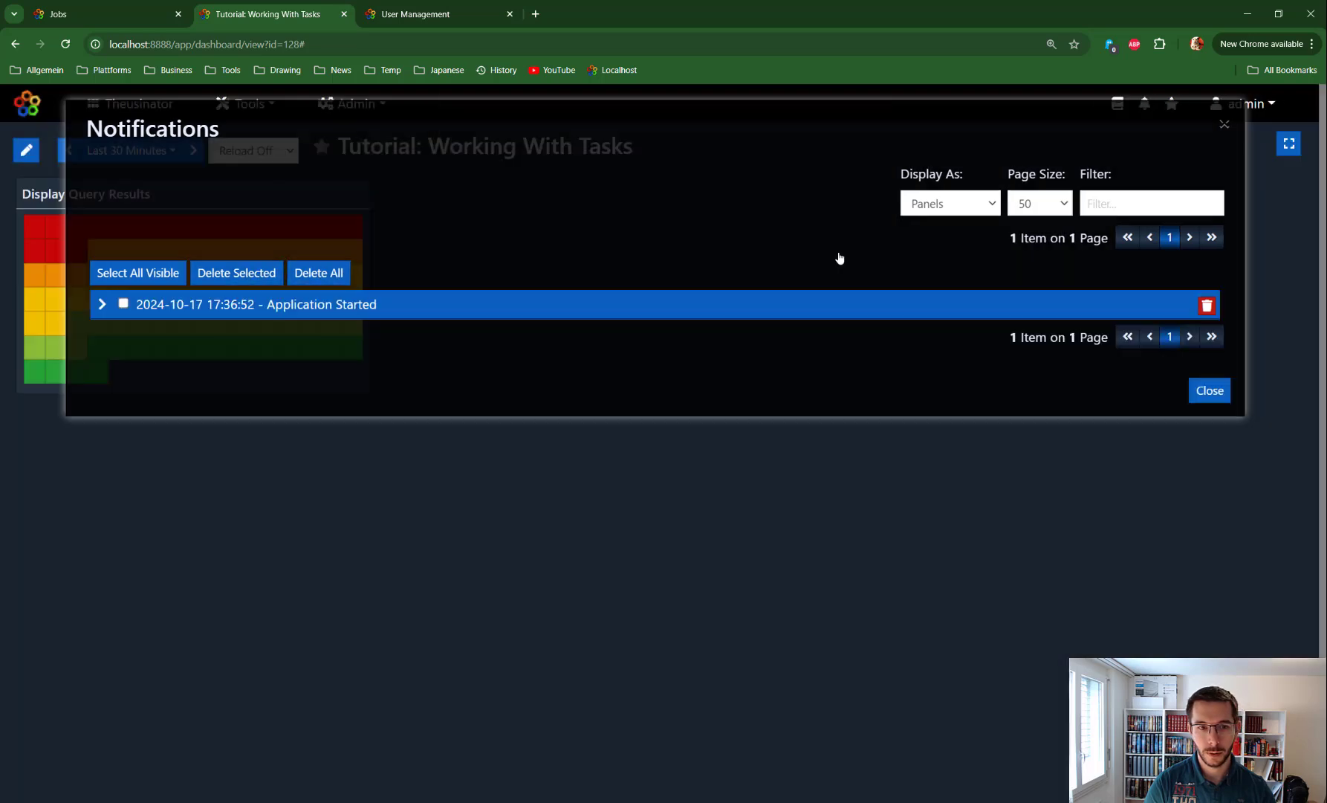
click(1224, 122)
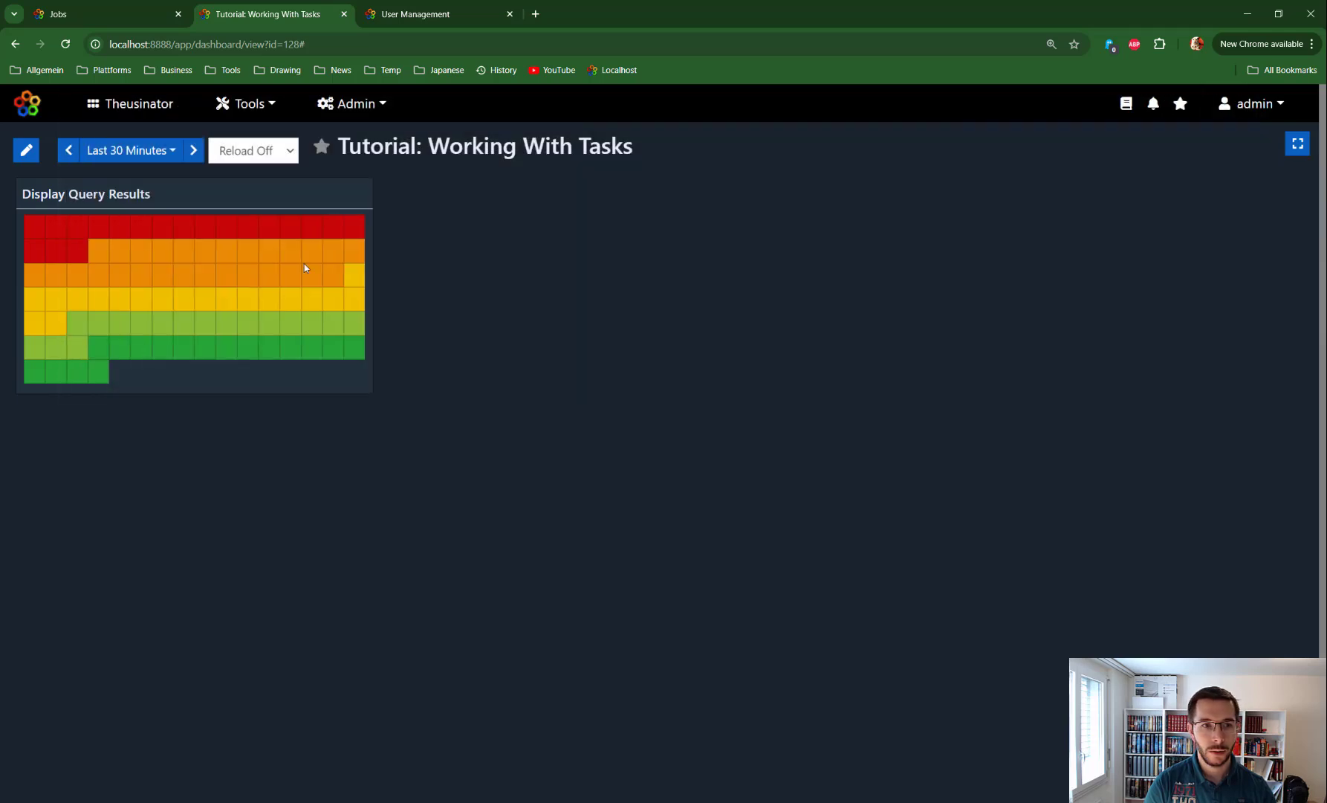
Refresh the Jobs page, manually run the WidgetID-648 job, and switch to Papercut to check the new alert email.
click(102, 11)
click(66, 45)
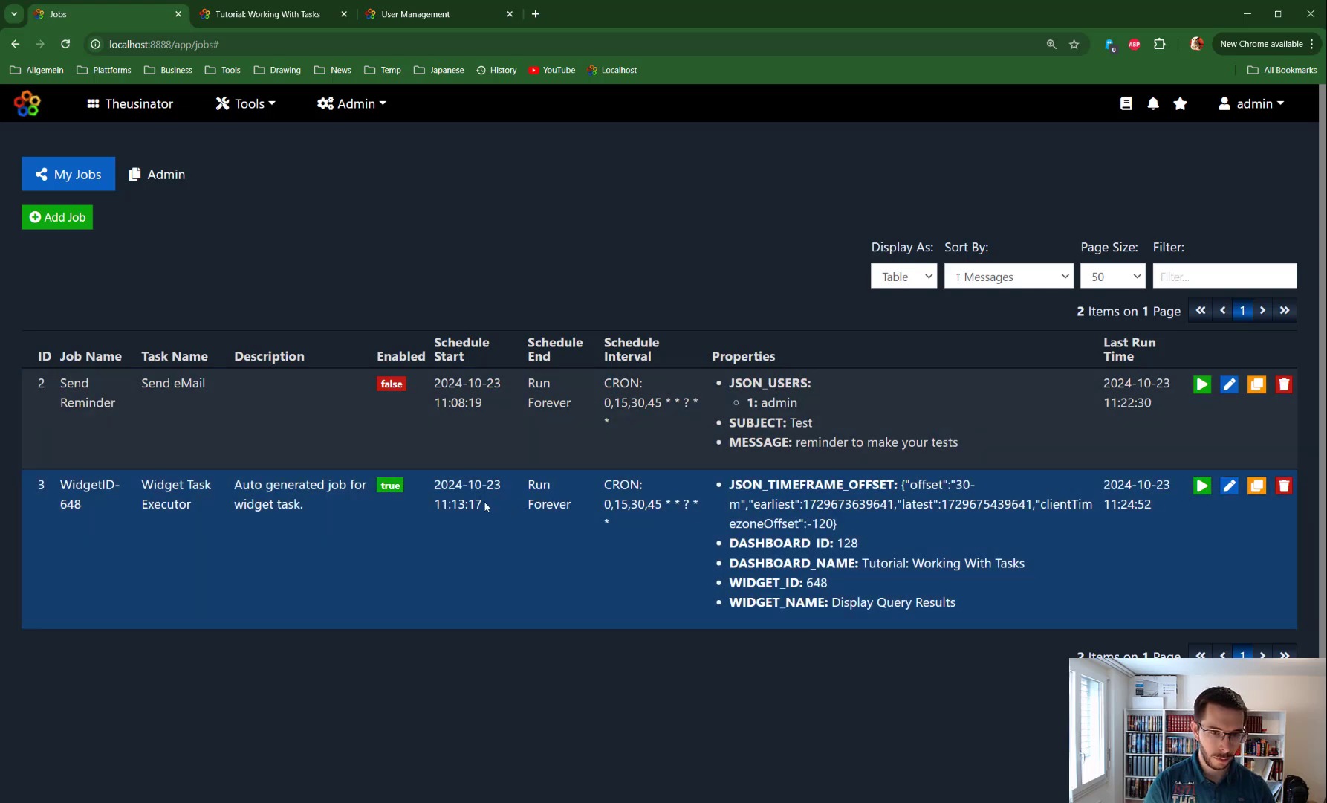
click(1202, 488)
click(812, 251)
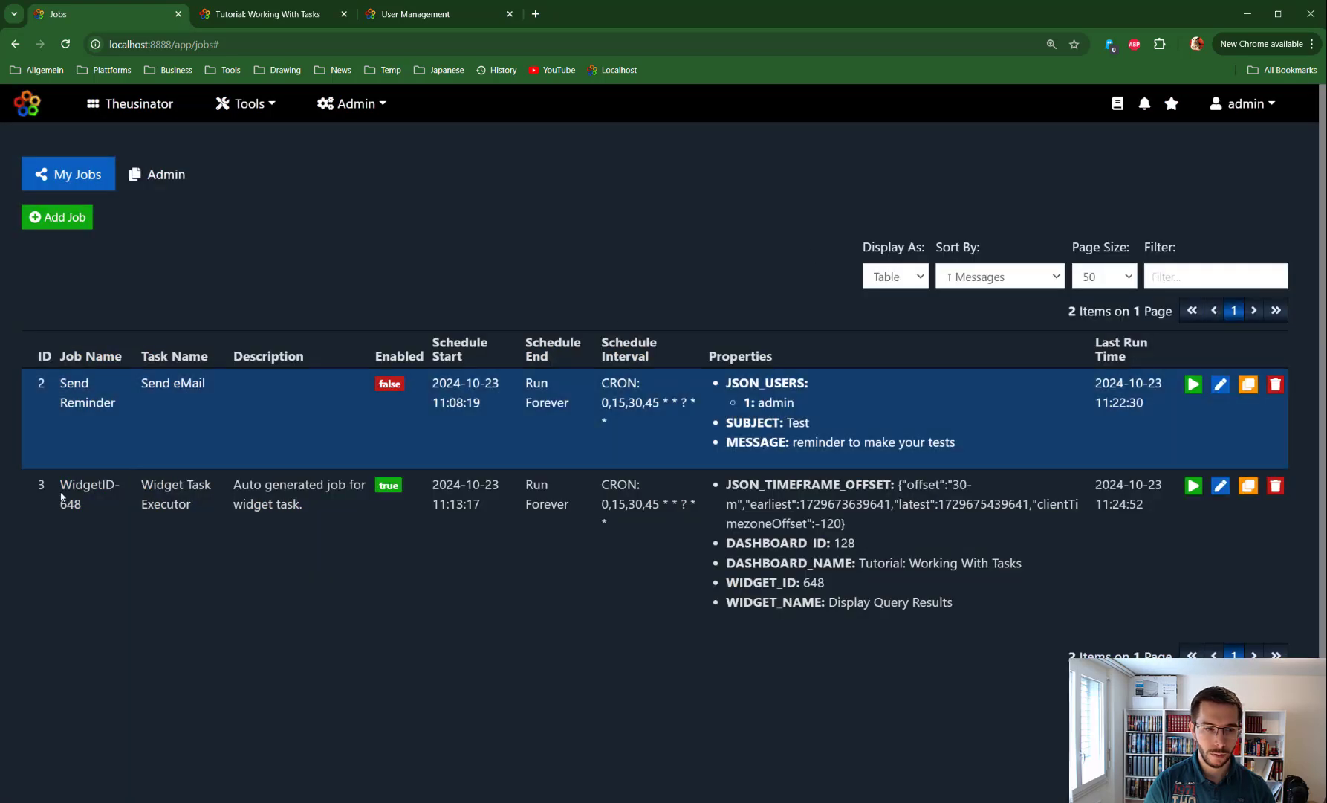
key(alt+Tab)
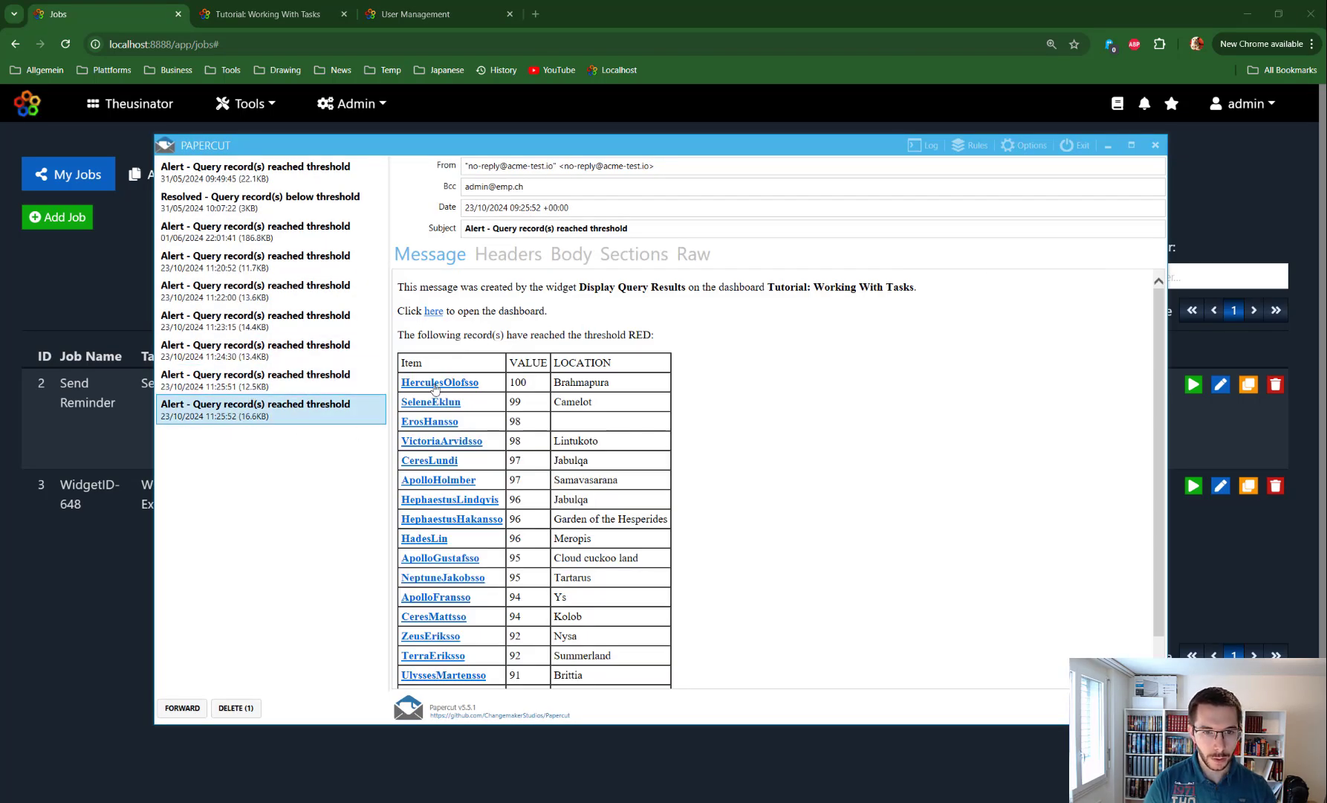
Compare the item, value and location columns across the newest threshold alert emails in Papercut.
click(223, 381)
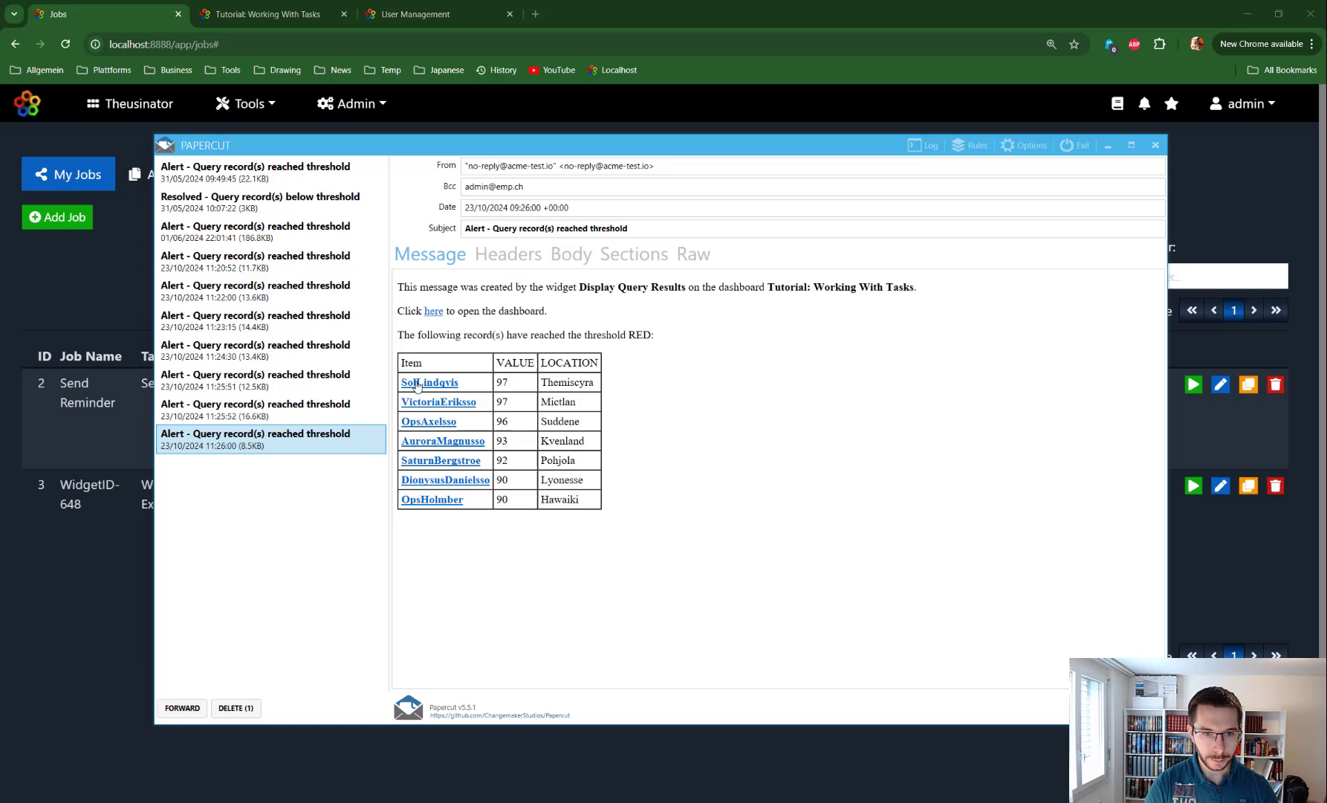
click(256, 408)
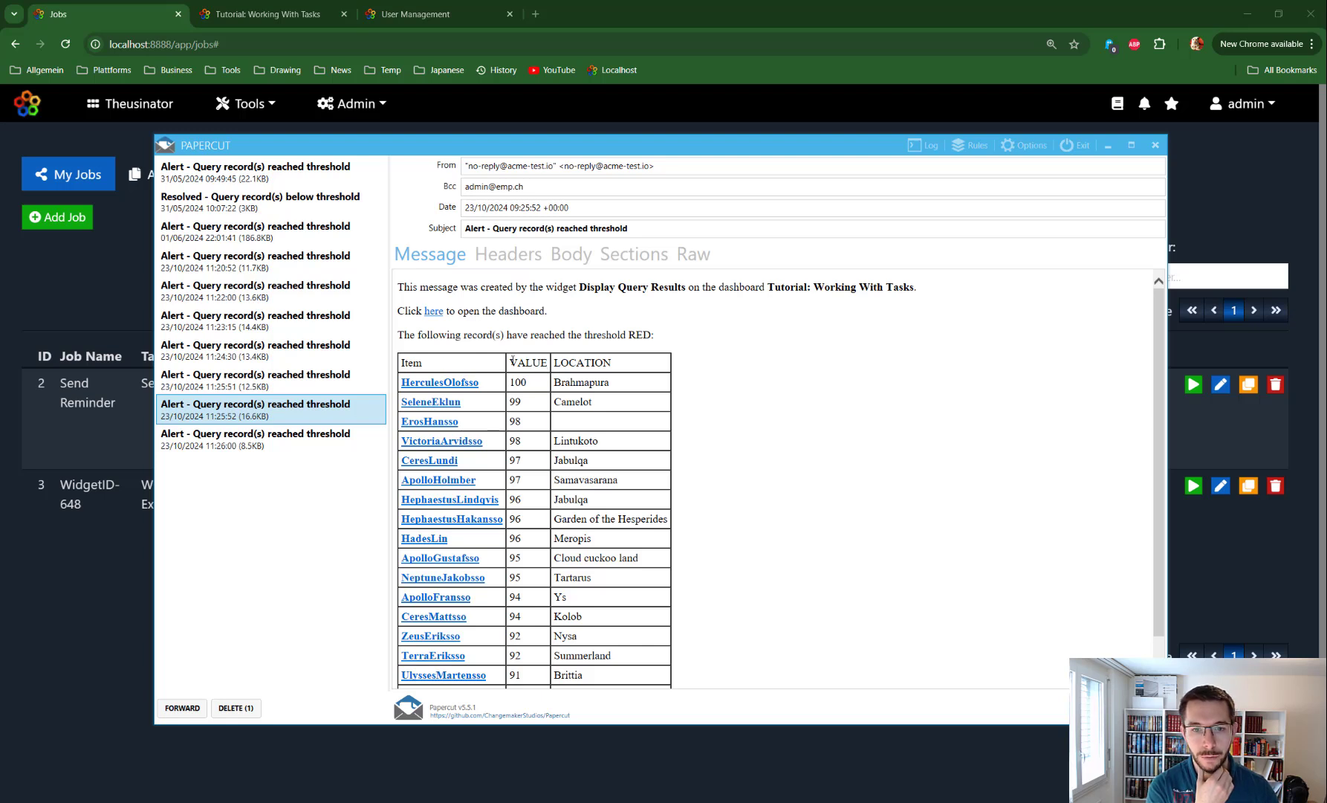
drag(512, 362, 543, 362)
drag(626, 363, 431, 363)
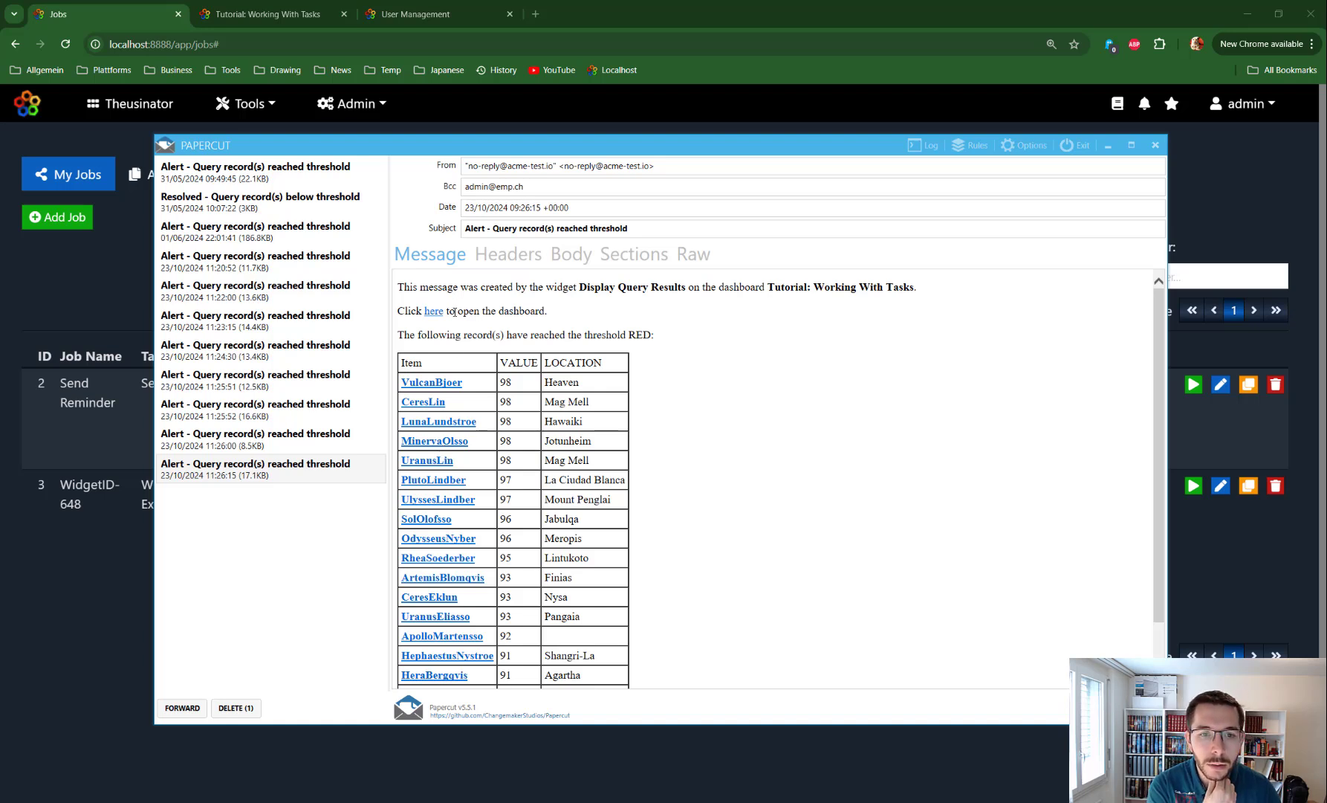
scroll(460, 439, down, 1)
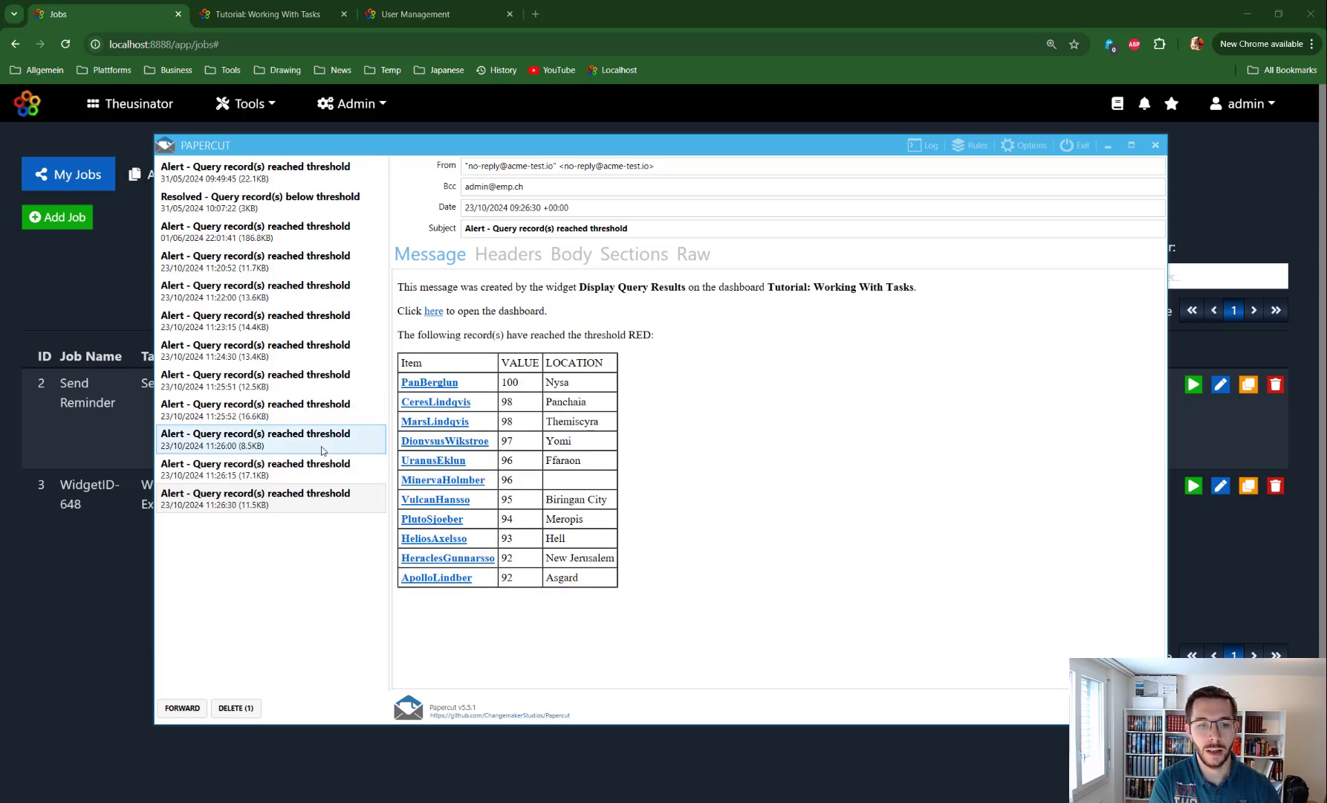
click(275, 506)
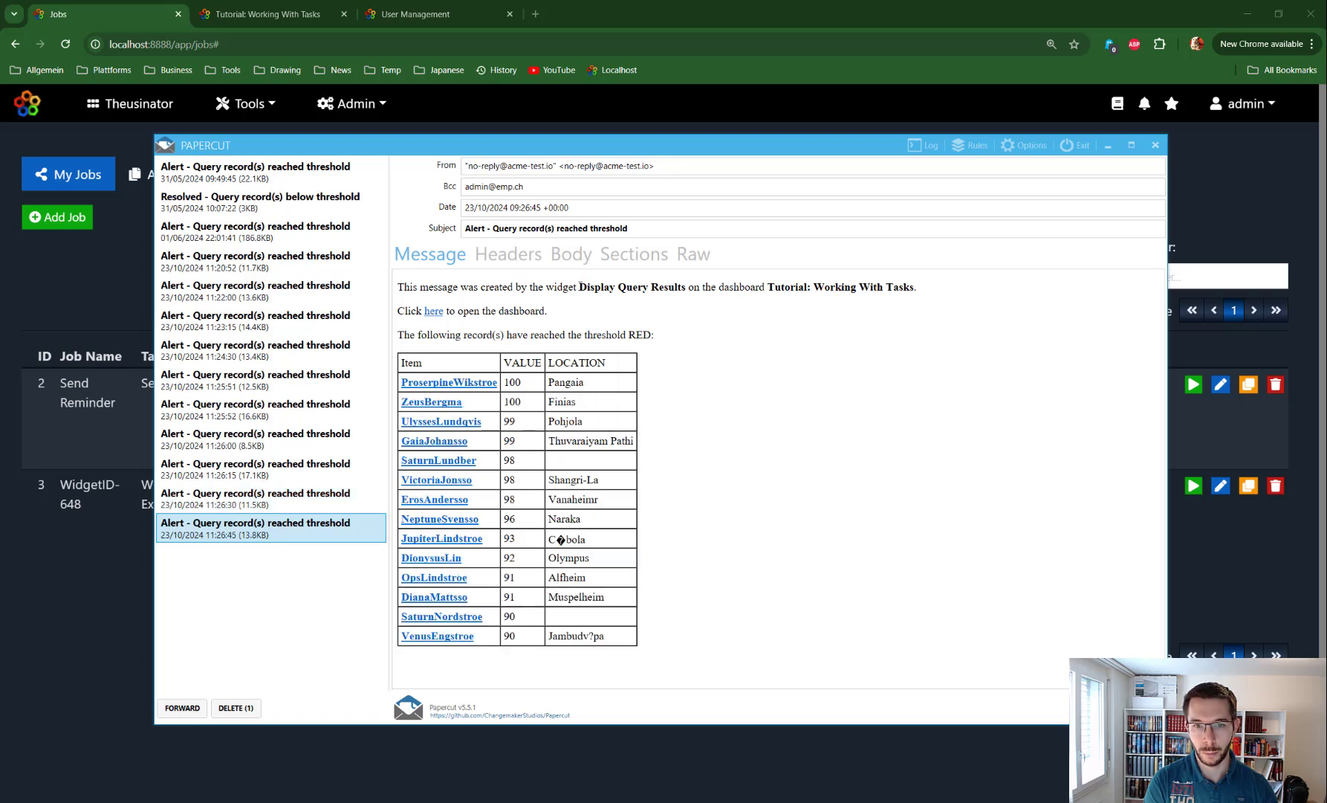
Follow the alert email's dashboard link in Google Chrome and look at the Display Query Results widget.
drag(586, 287, 918, 289)
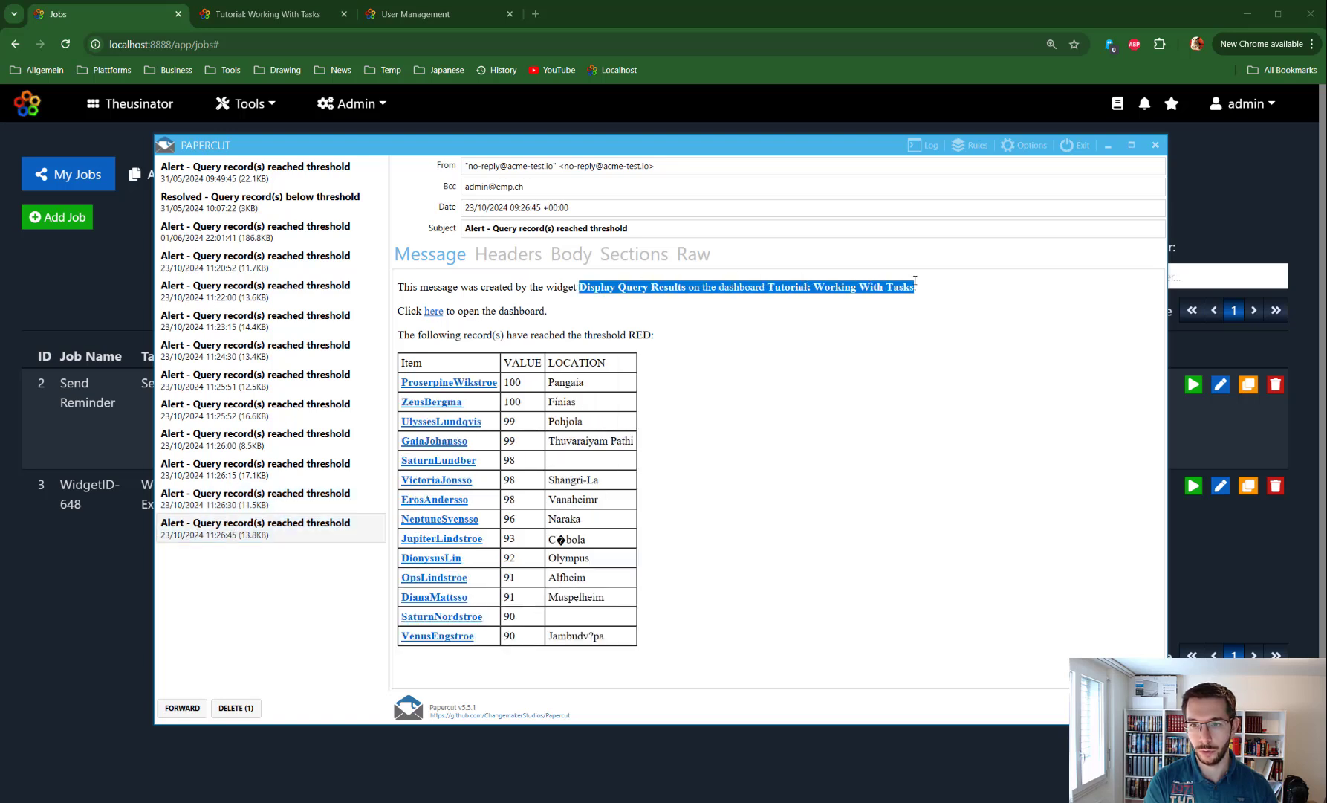
click(434, 311)
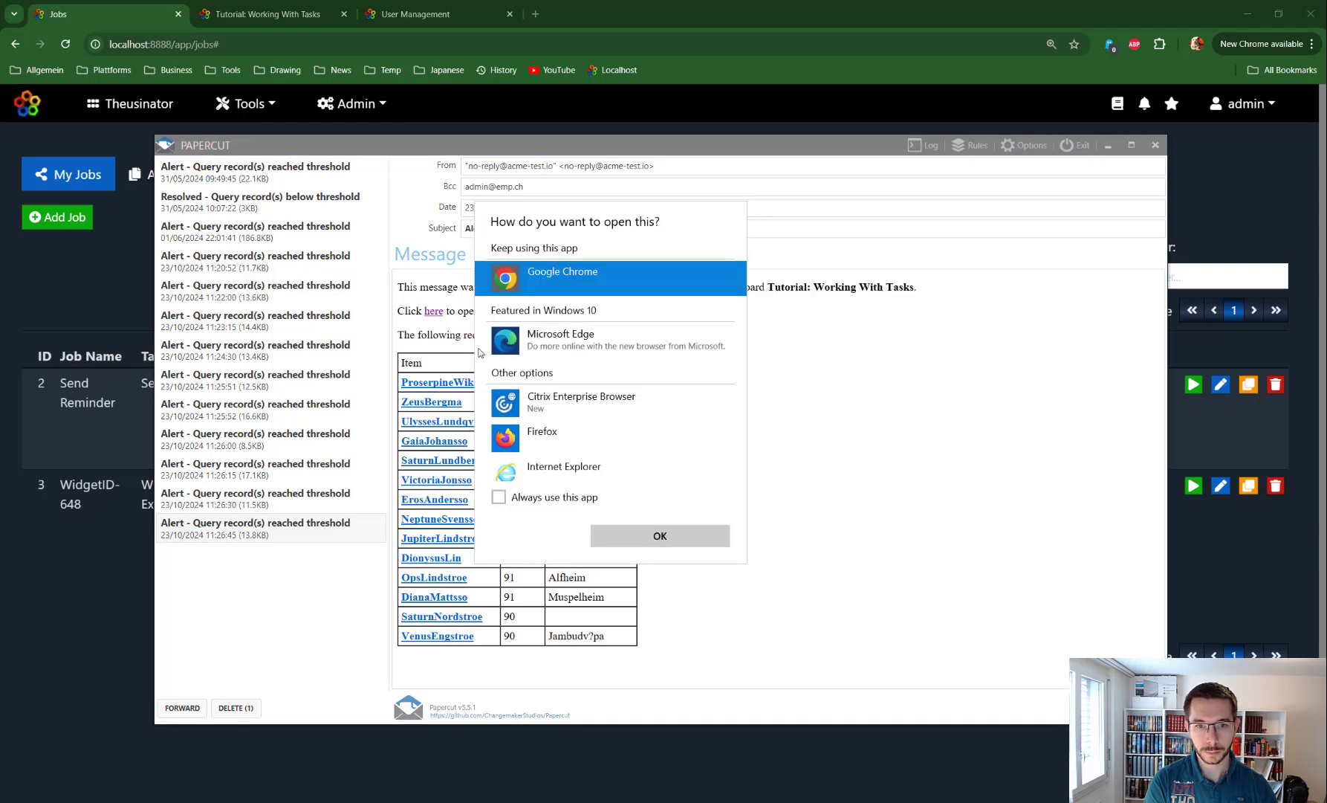
click(657, 536)
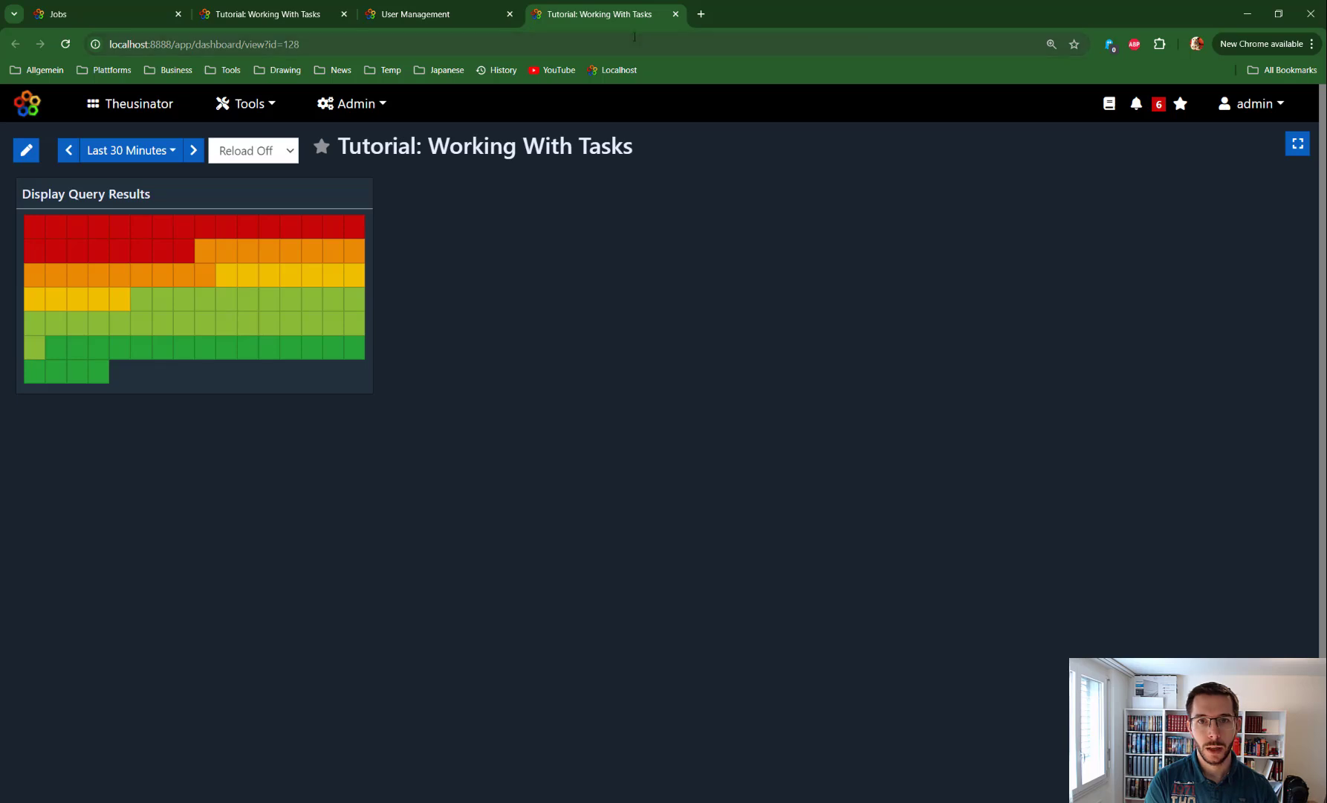
mouse_move(145, 231)
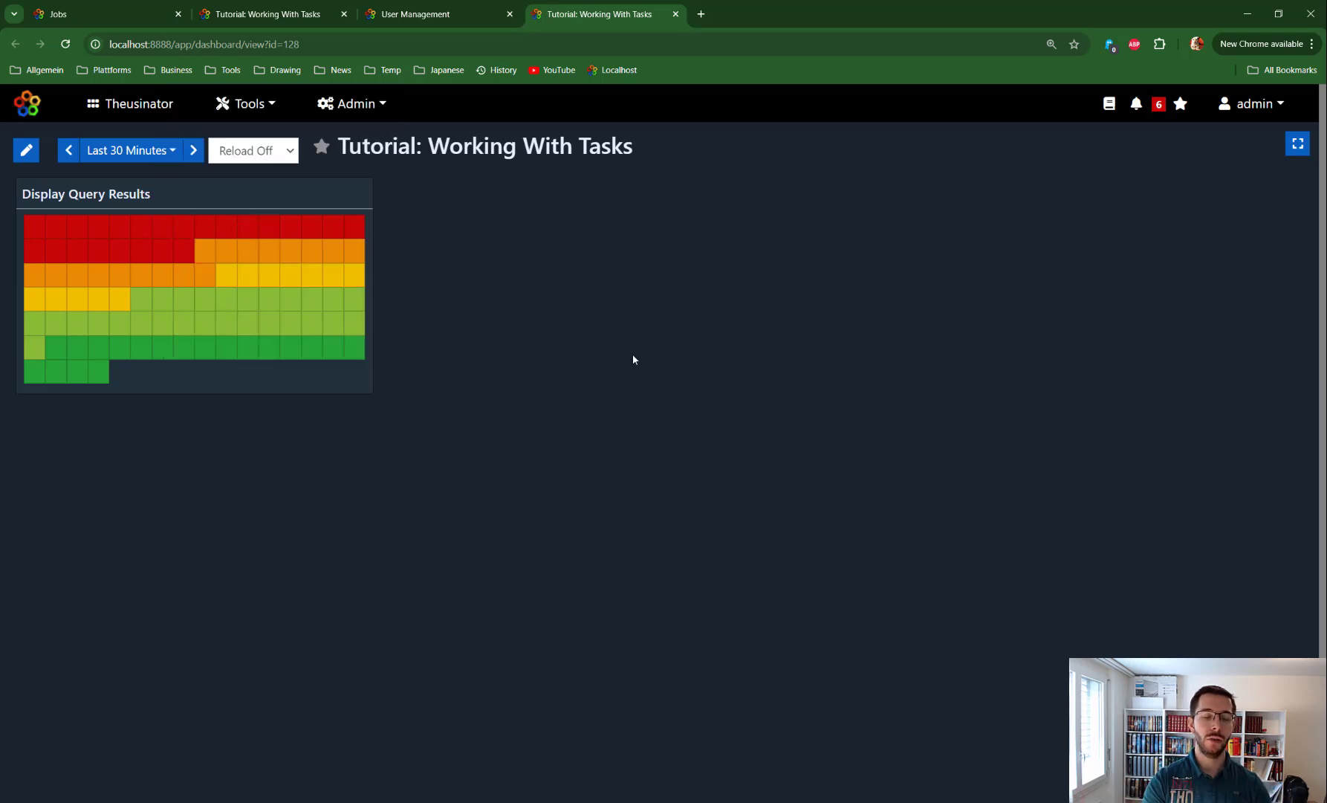
mouse_move(164, 269)
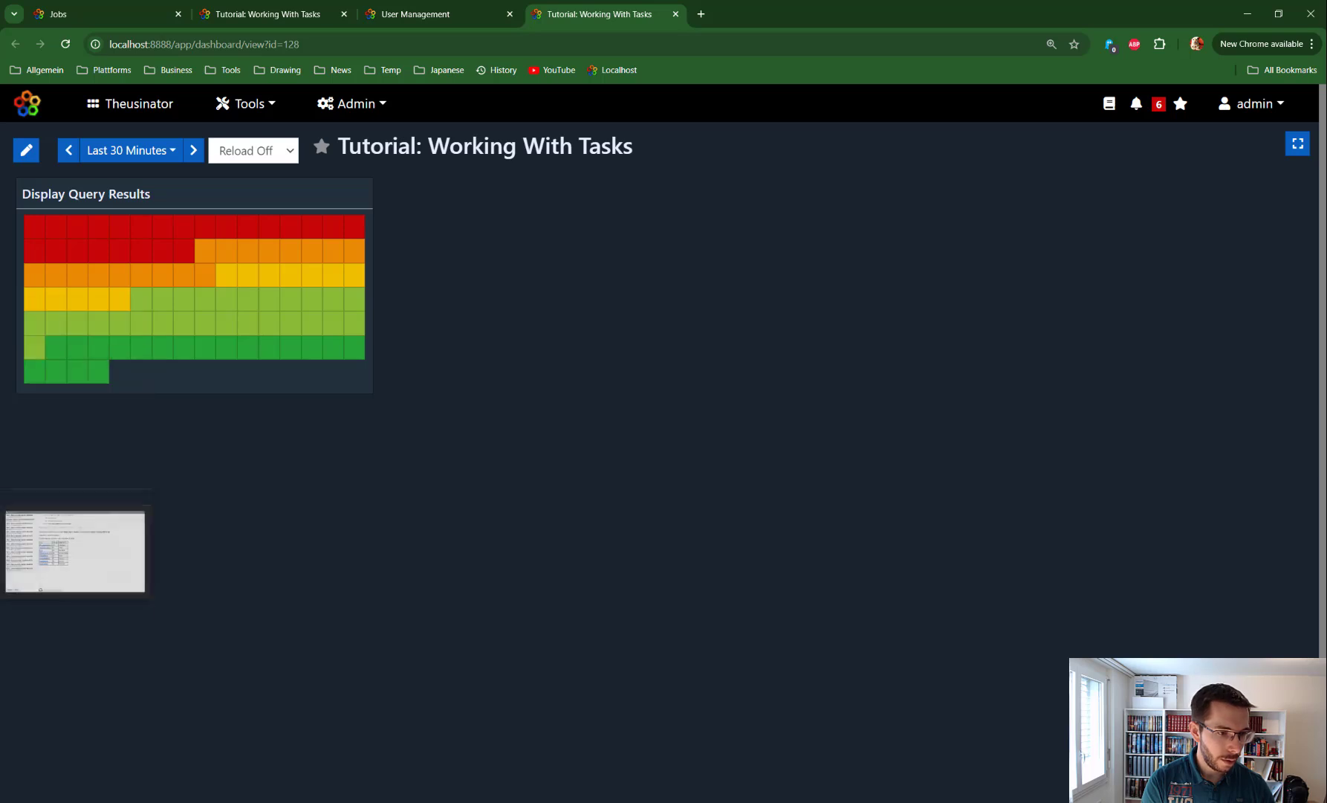
Switch back to Papercut and inspect the body and headers of the newest threshold alert email.
click(1, 572)
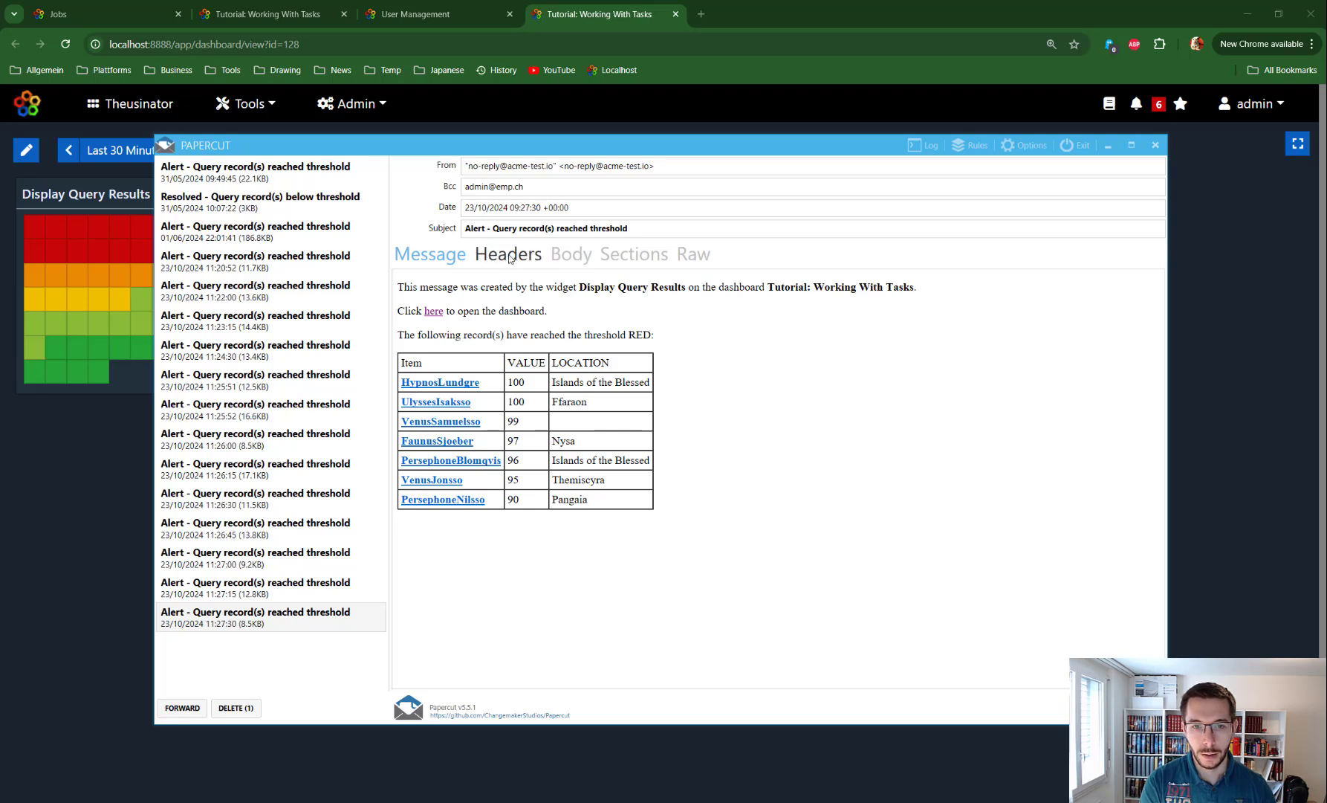
click(570, 256)
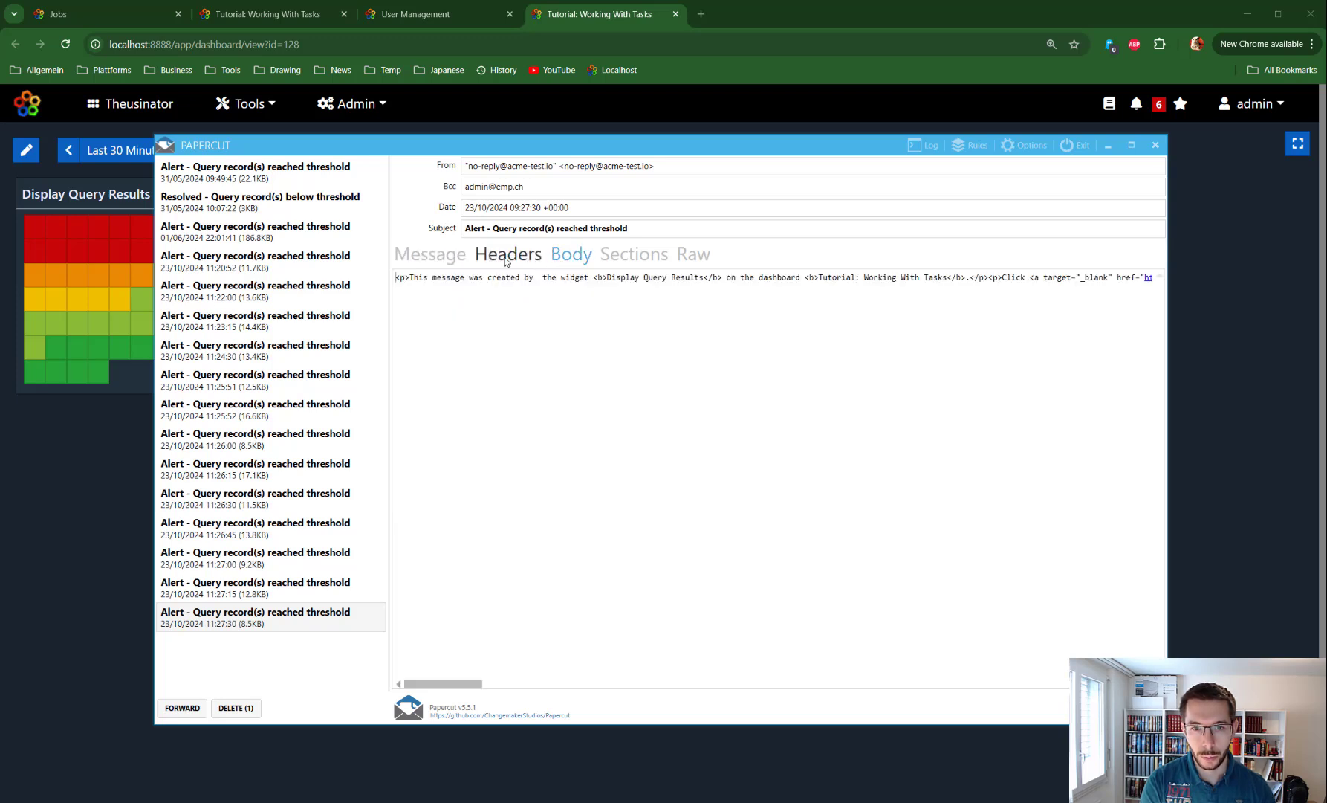
click(506, 260)
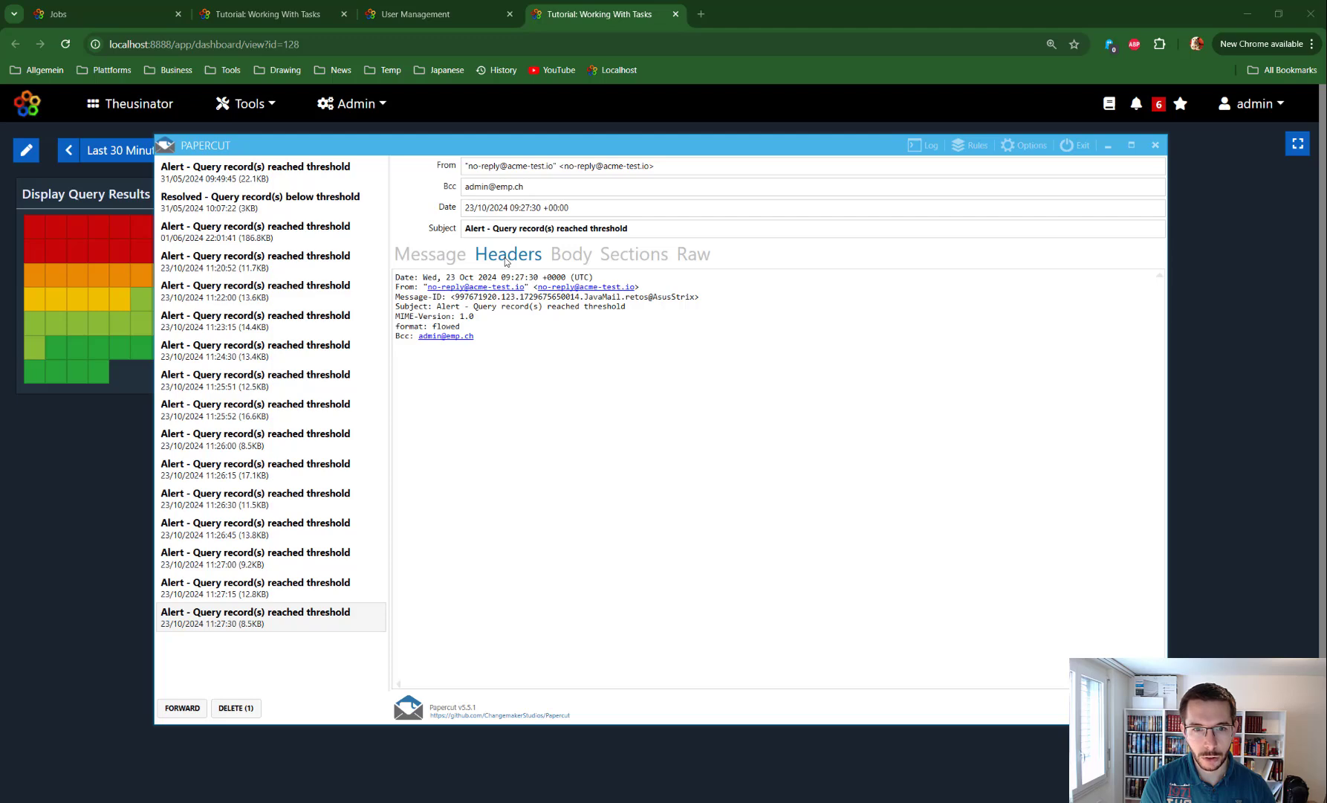
click(570, 256)
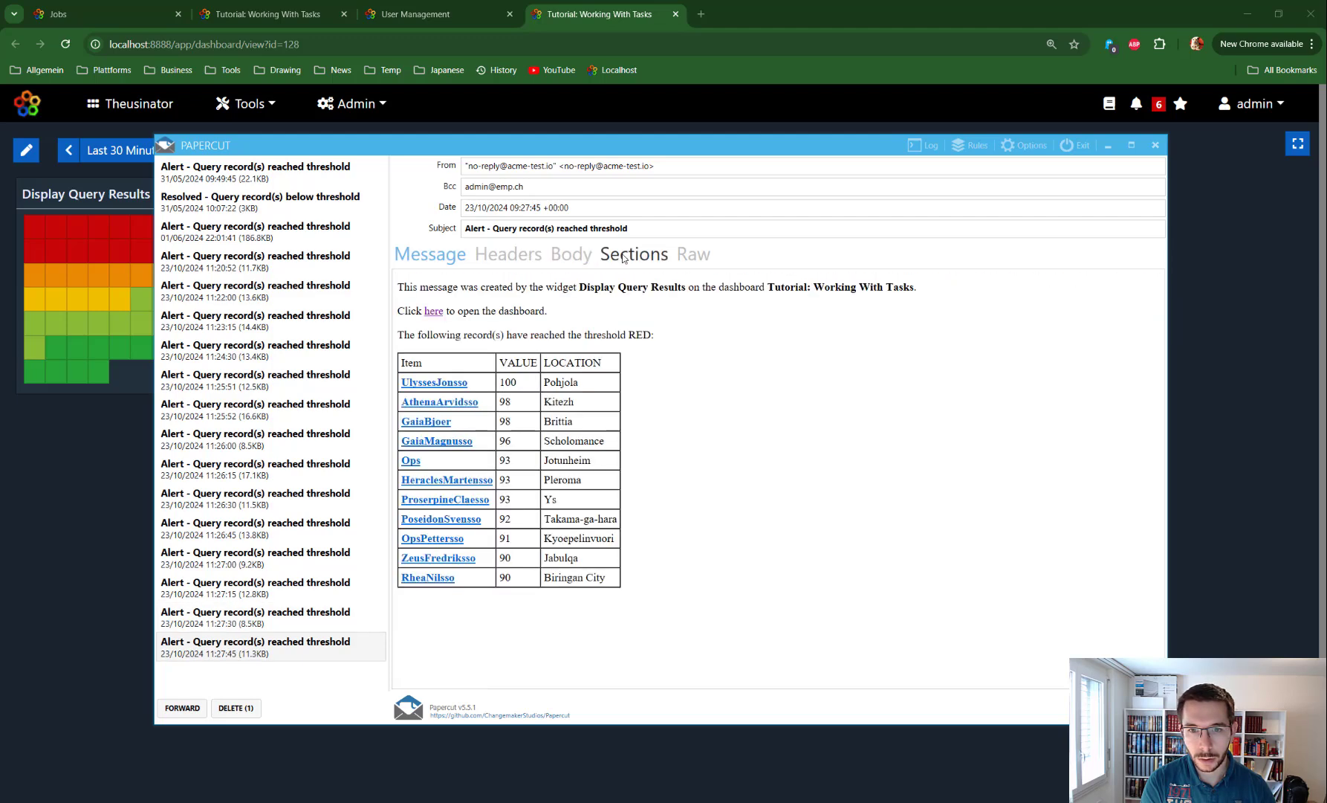
View the newest alert email's attachments, read through jobdetails.json from start to end, and close the viewer.
click(623, 256)
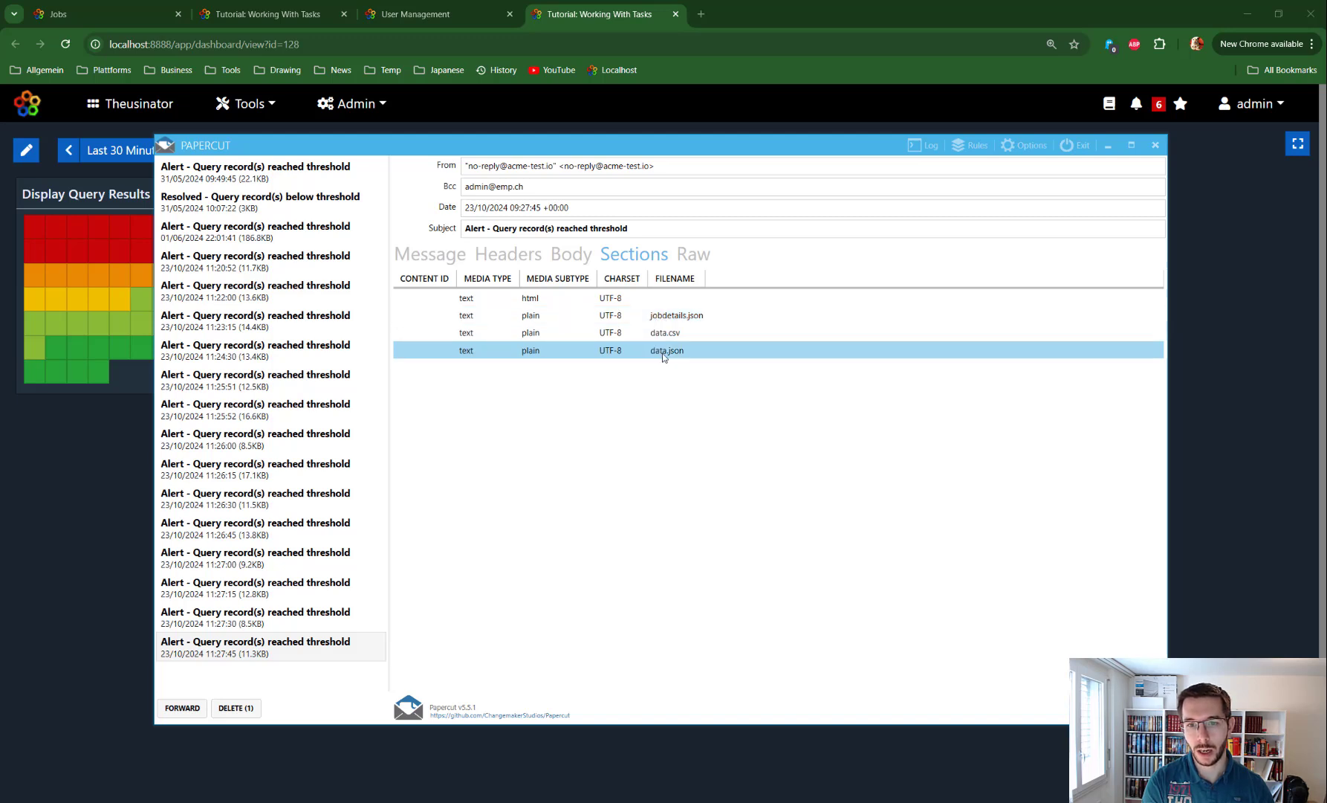
click(661, 334)
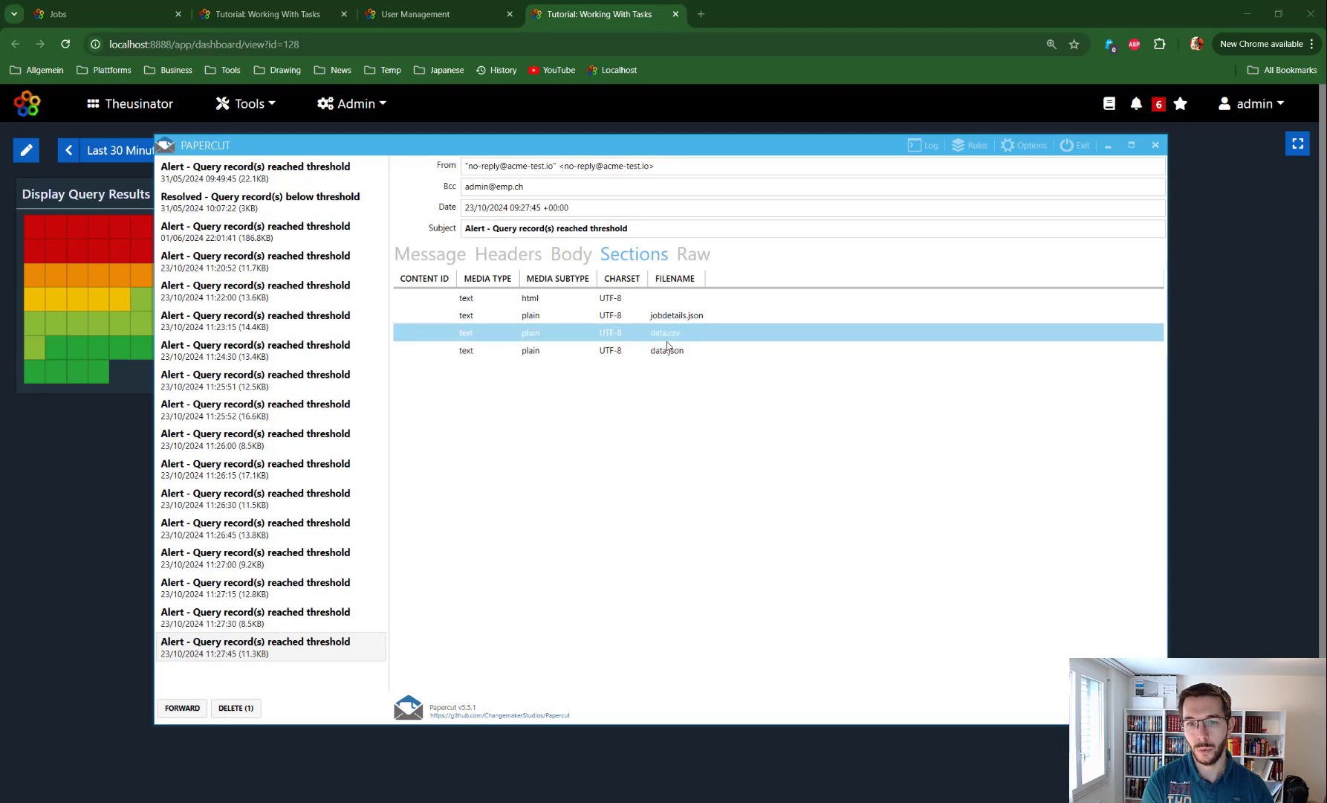
click(654, 352)
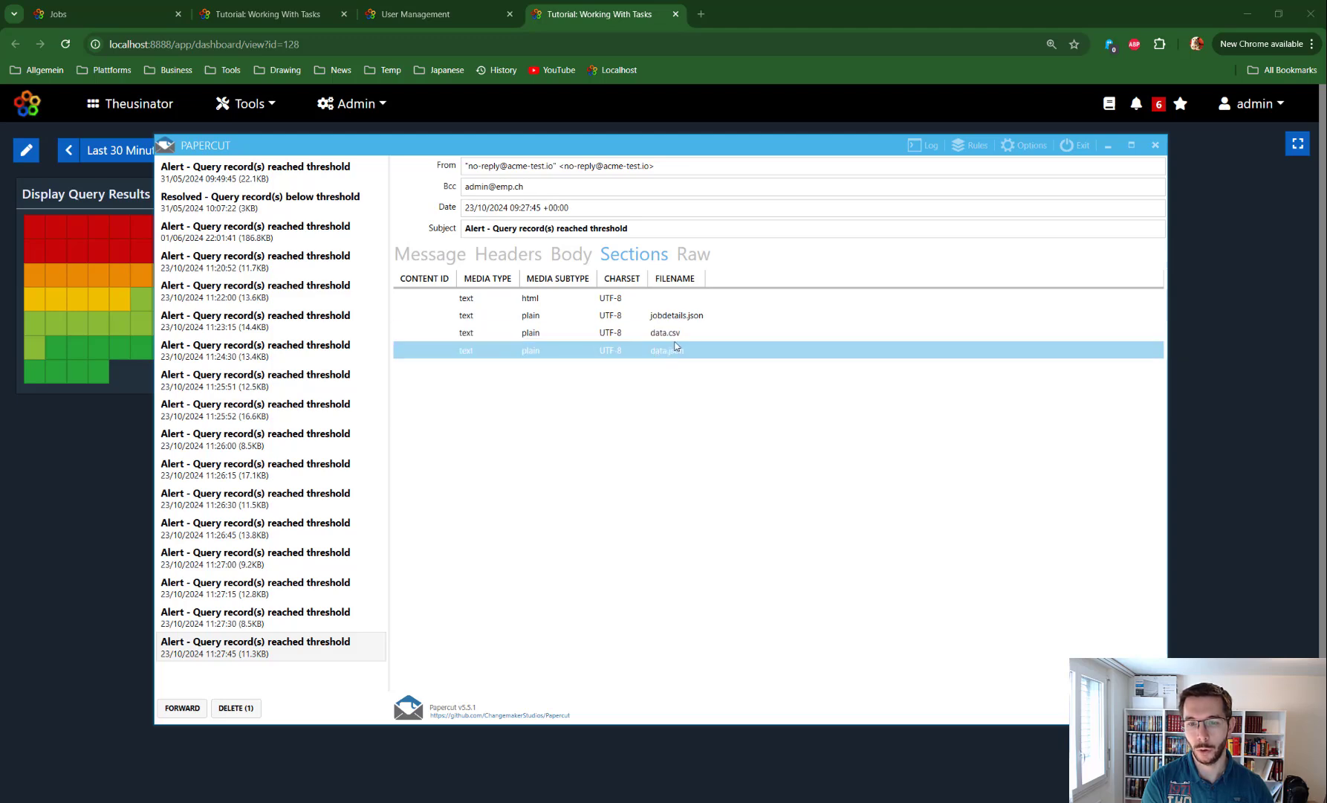
double_click(643, 316)
scroll(573, 431, down, 2)
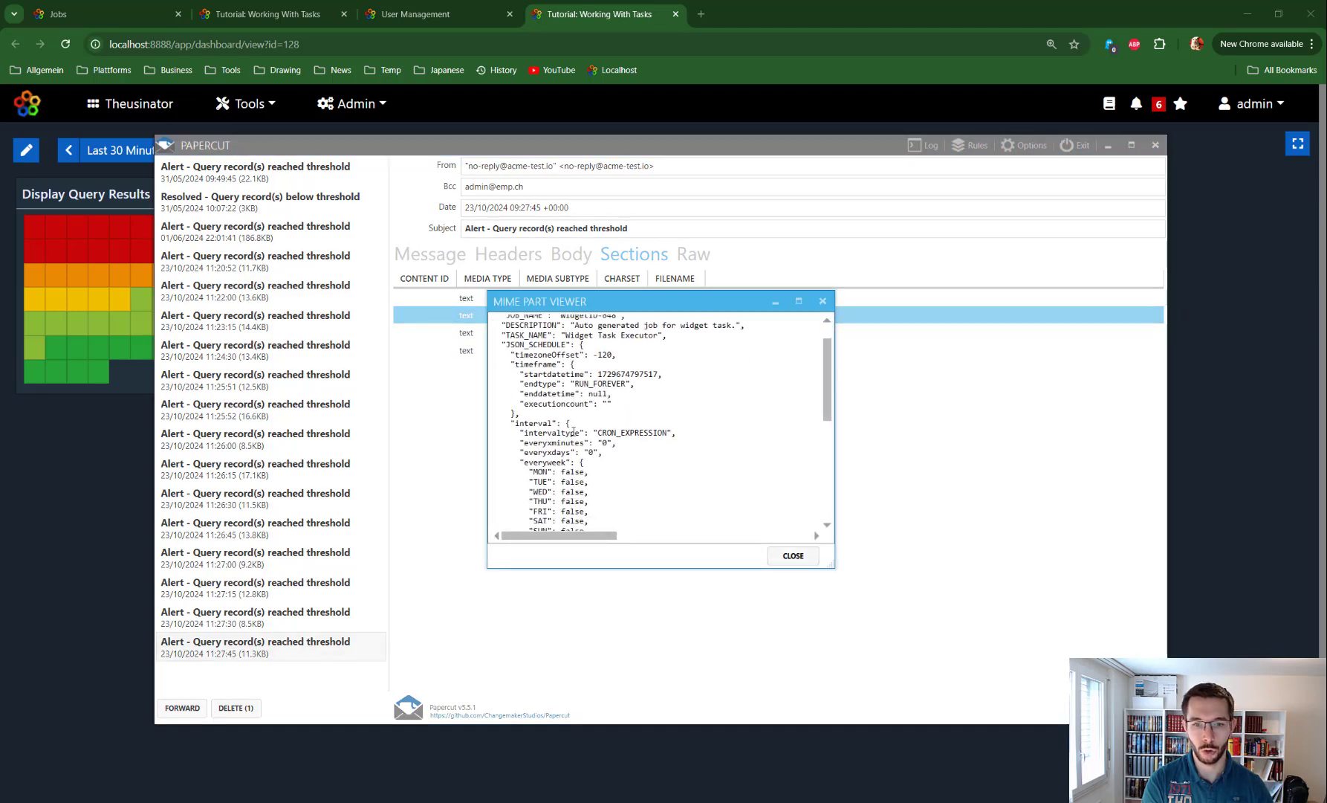
scroll(573, 432, down, 8)
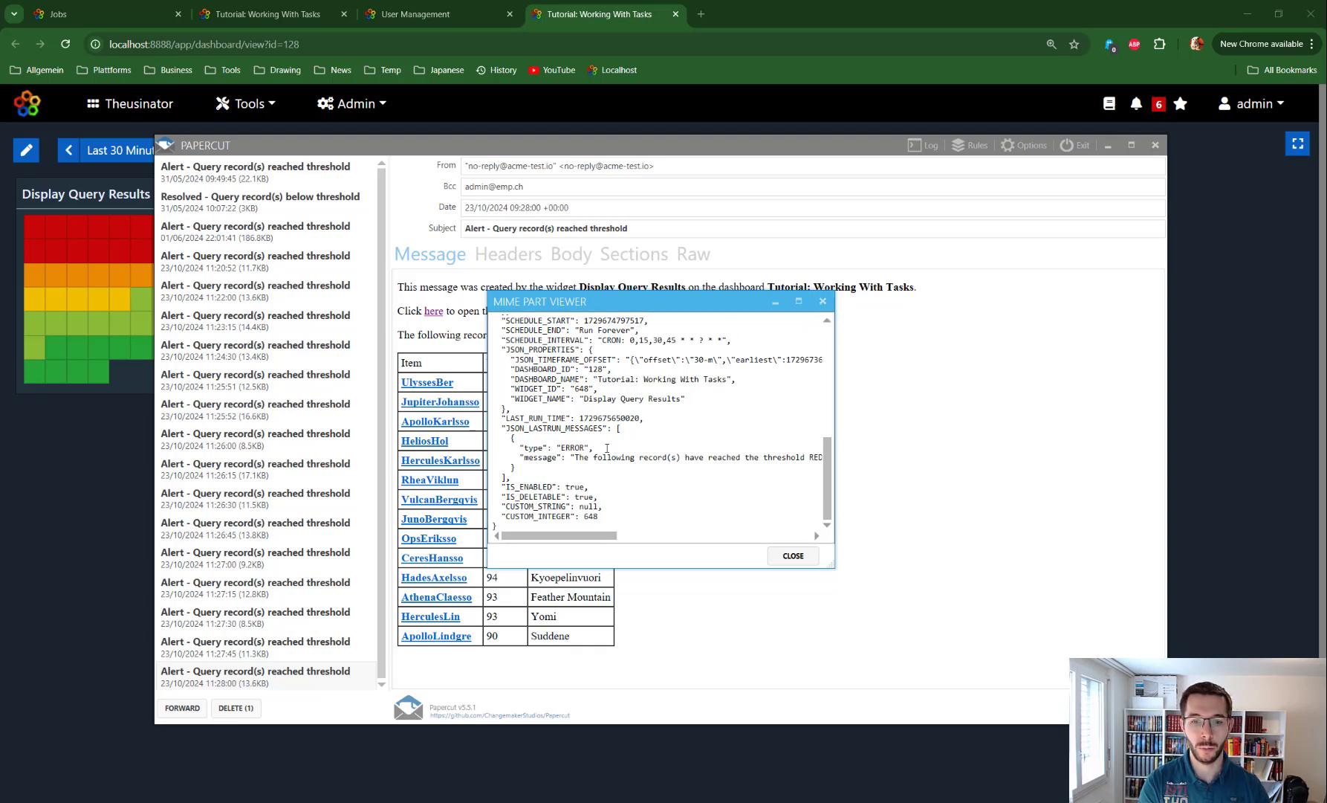
scroll(632, 415, up, 10)
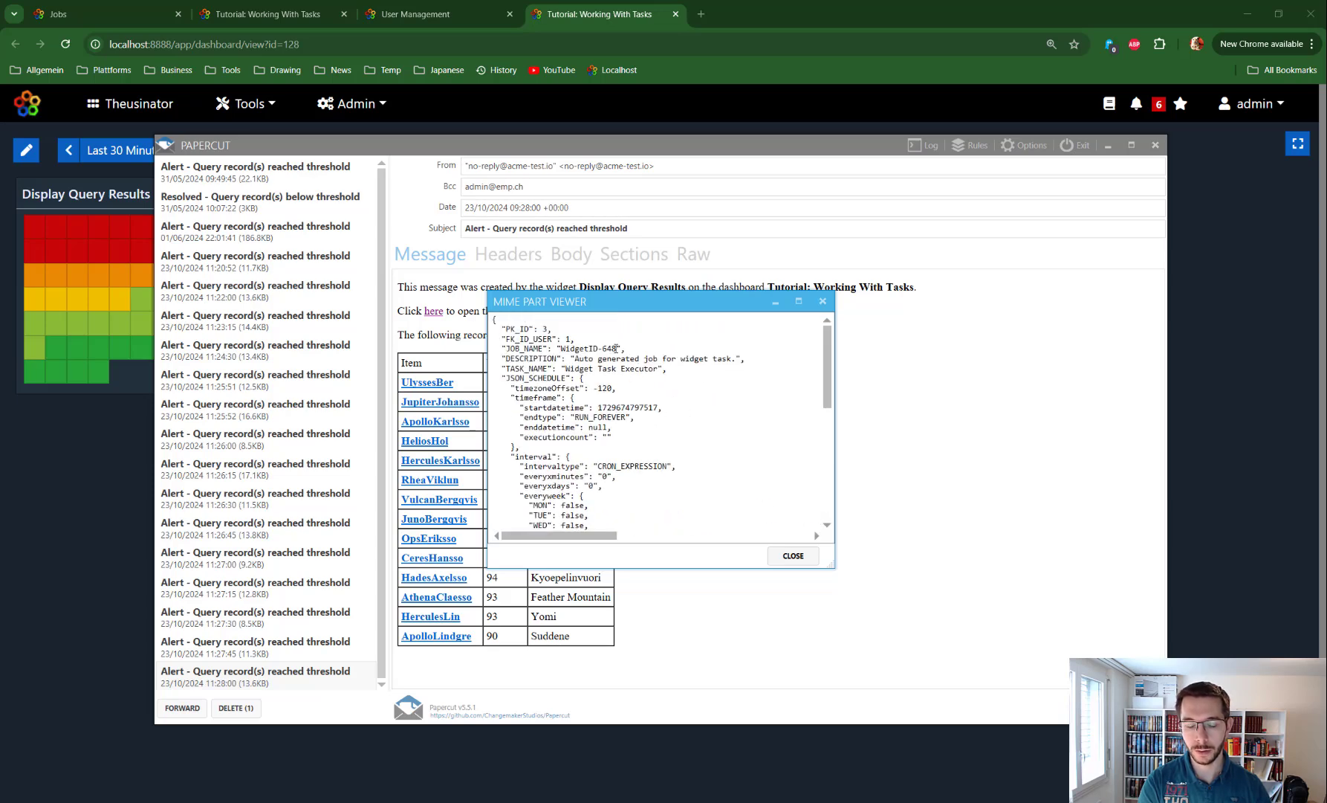
click(822, 302)
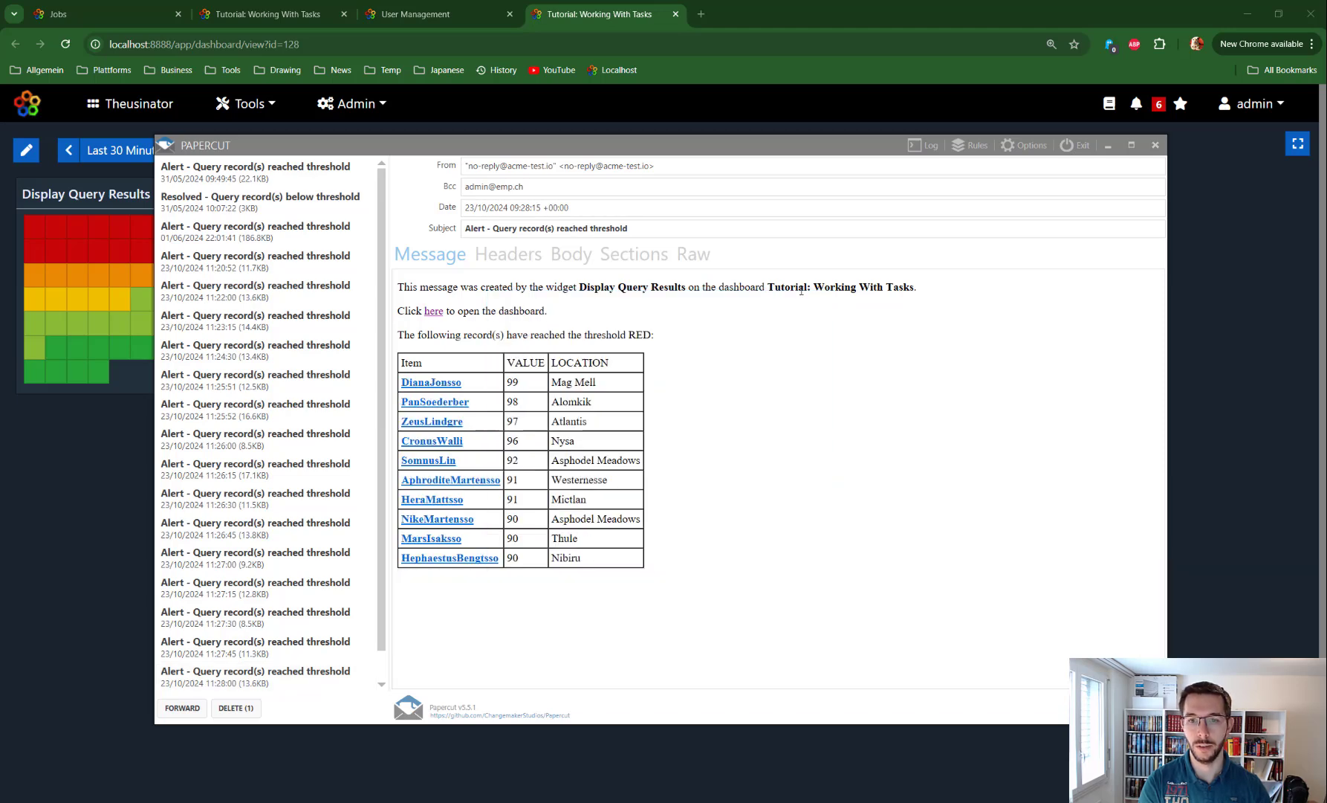
Open the data.csv attachment of the newest alert email, look across all its columns, and close it.
click(644, 255)
click(619, 332)
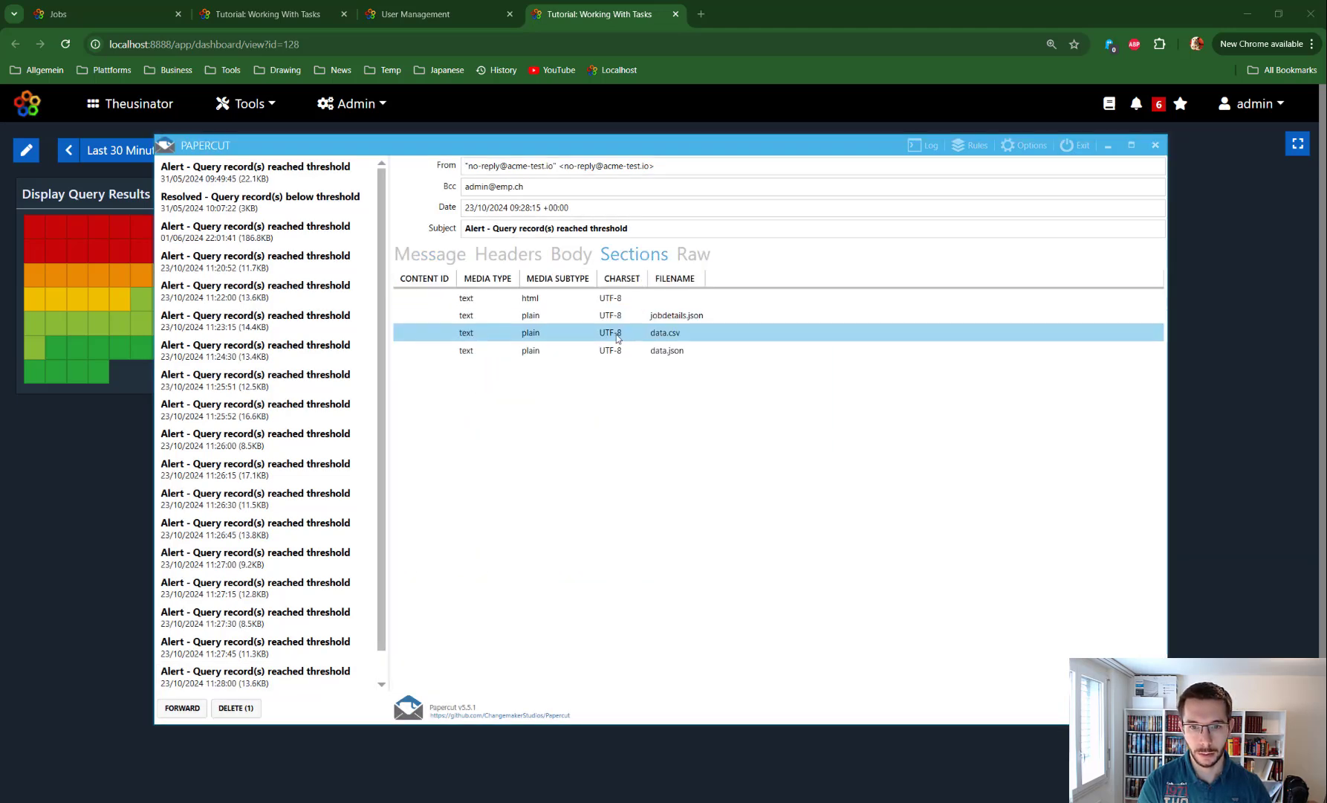
double_click(620, 336)
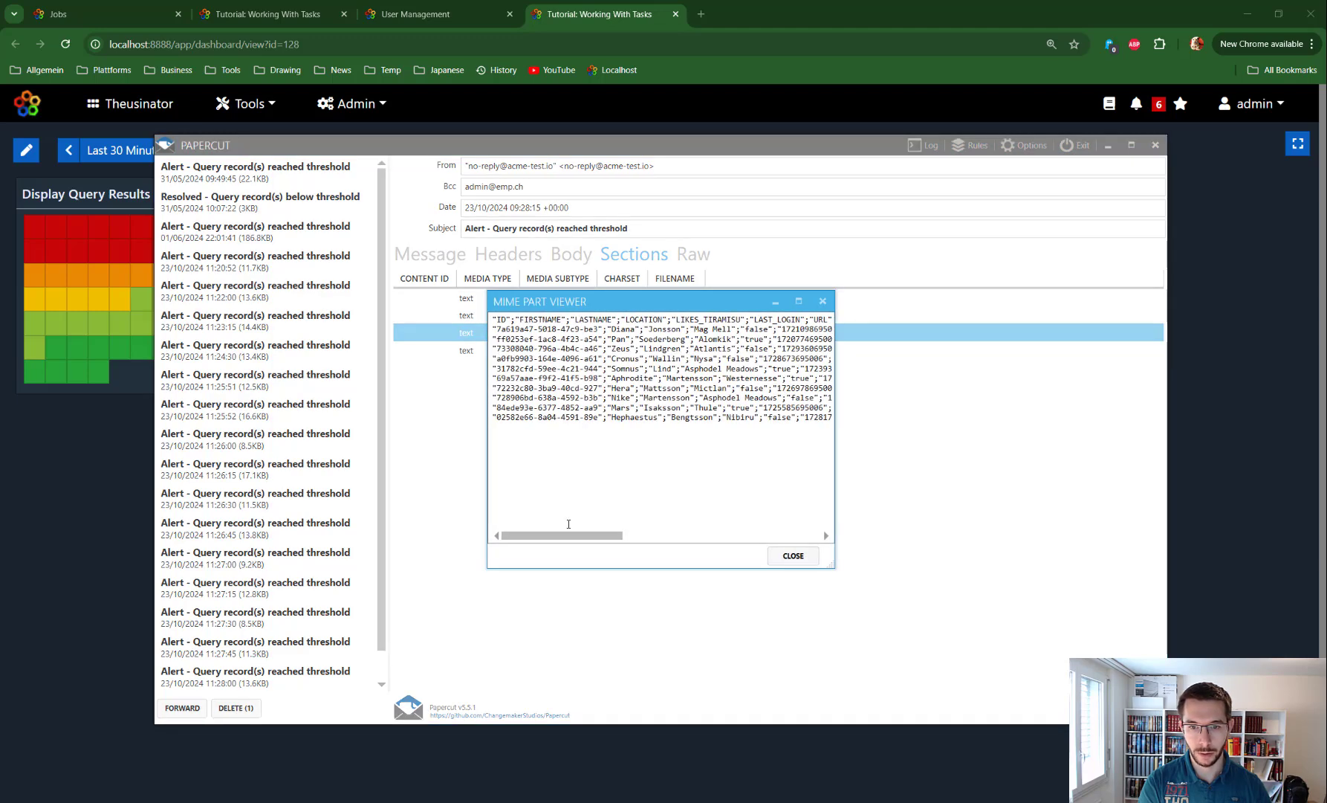
drag(568, 535, 794, 529)
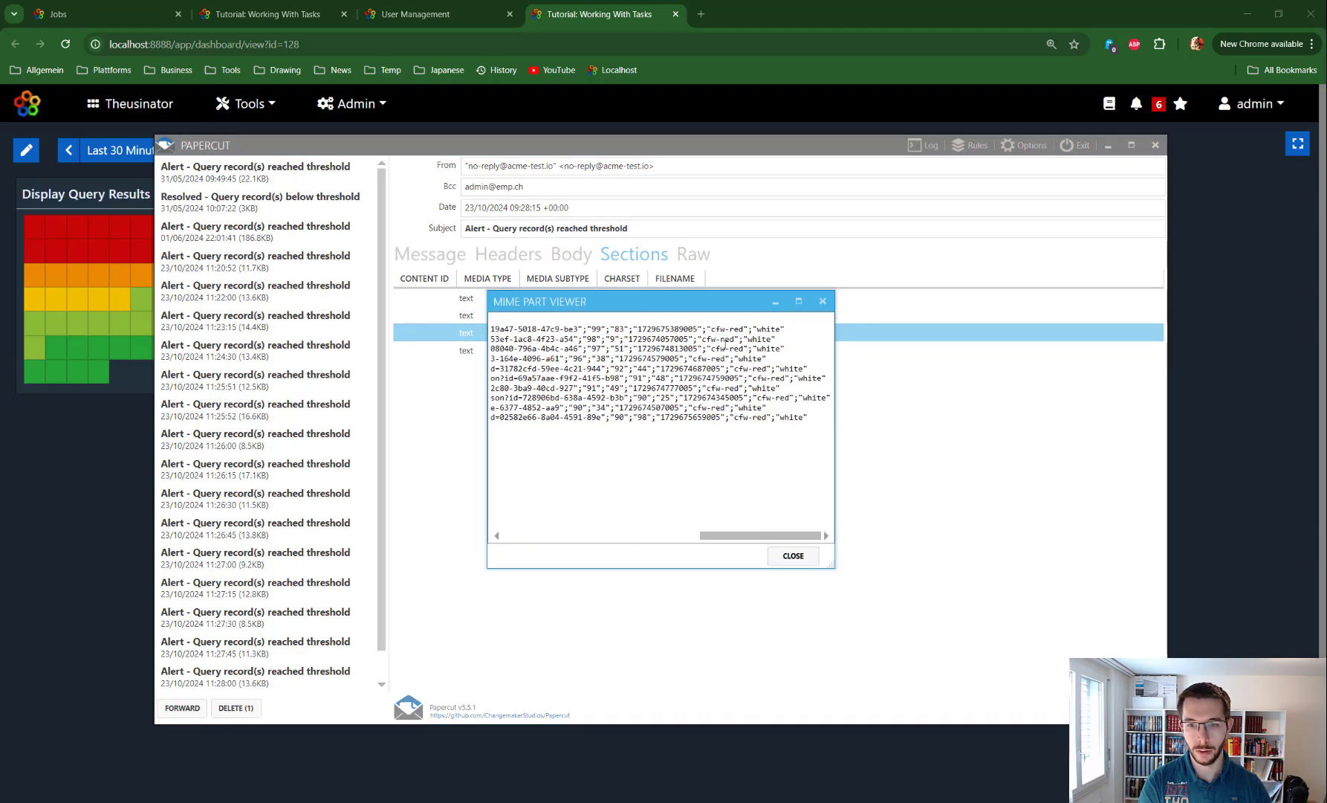
drag(747, 535, 550, 535)
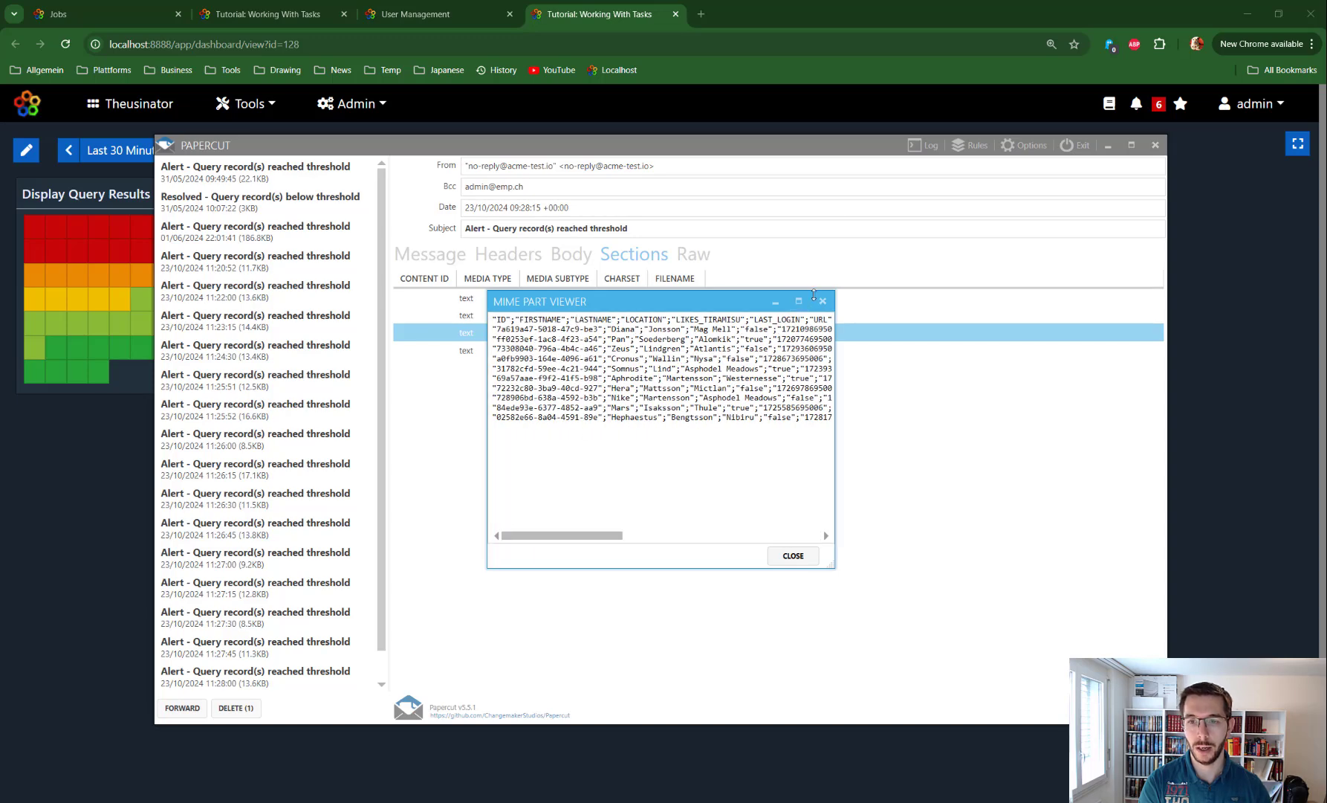
click(823, 301)
Open the data.json attachment, read through its records, and close the viewer.
double_click(624, 350)
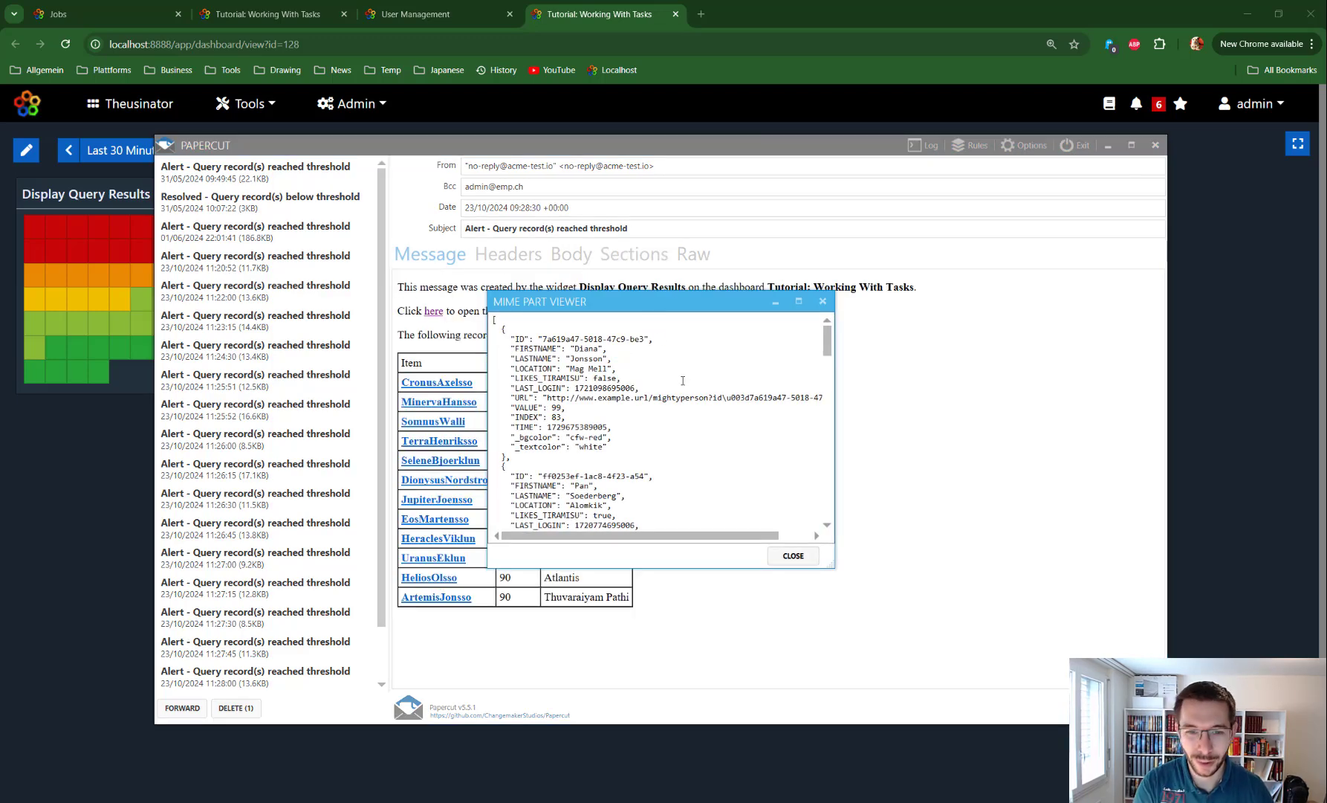
scroll(702, 398, down, 5)
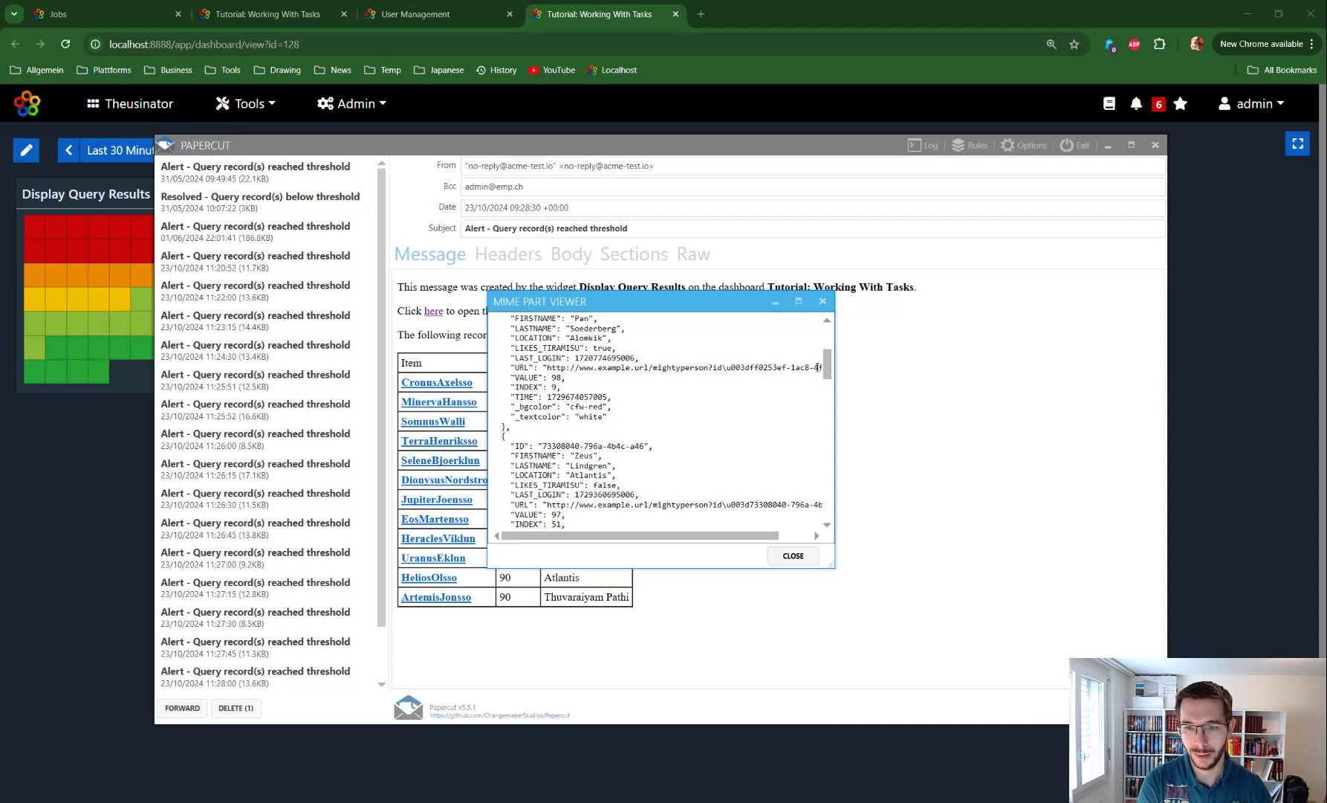
scroll(827, 361, down, 5)
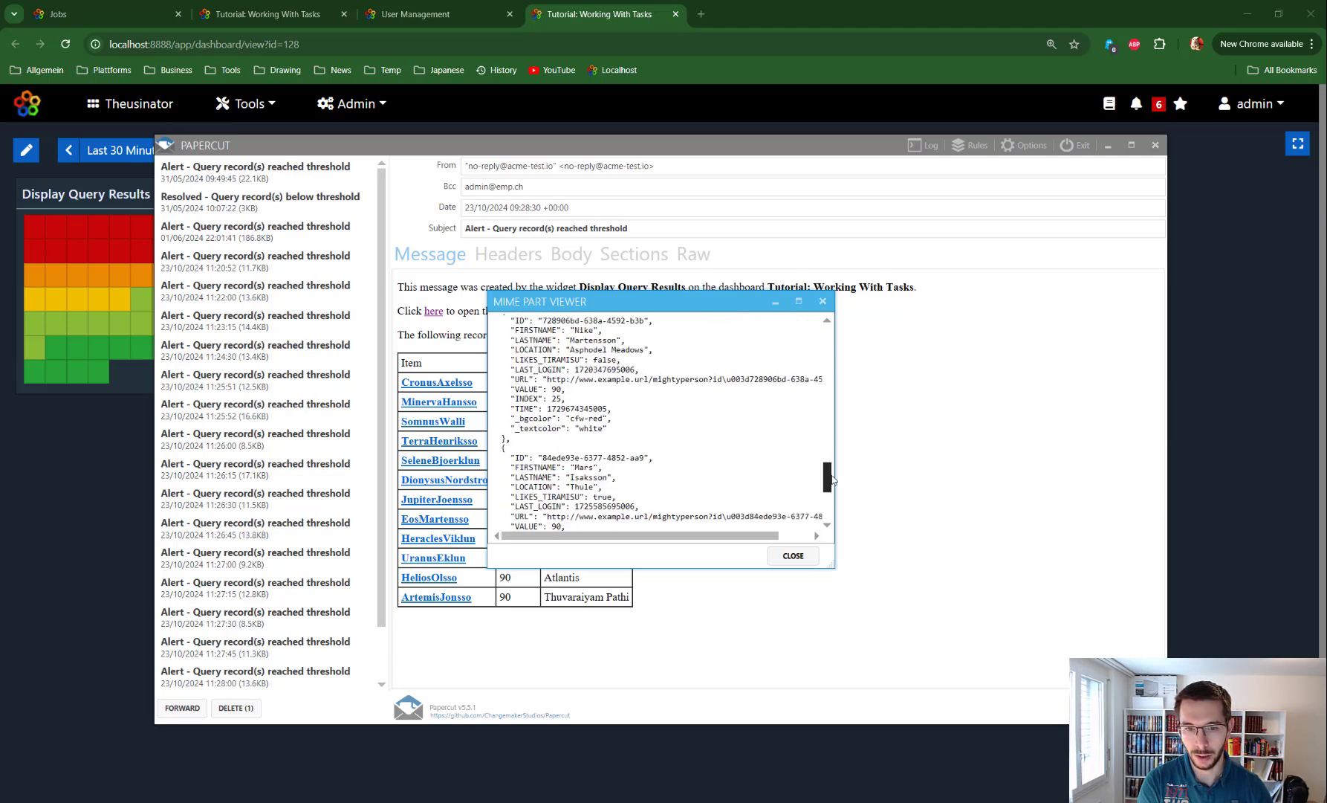
click(823, 302)
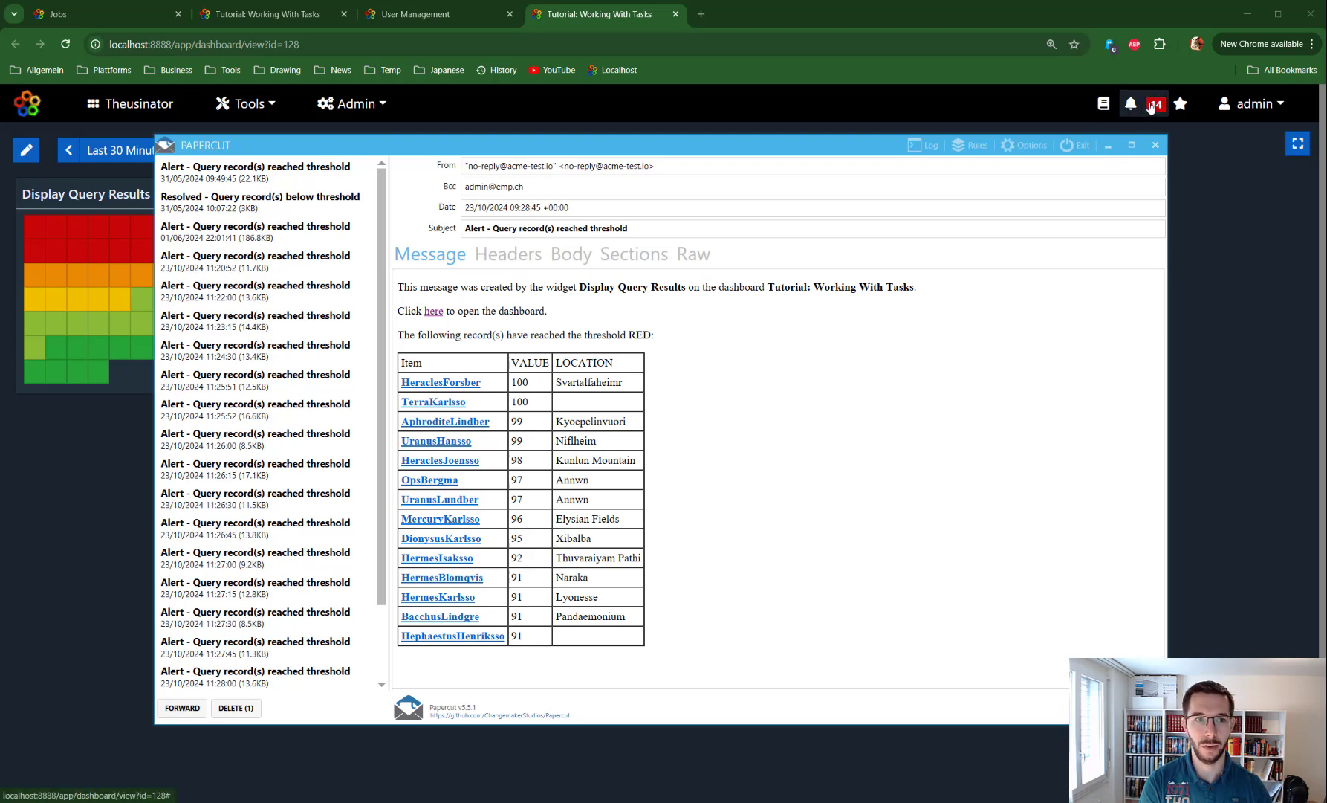
Minimize Papercut, return to the Jobs page, disable the WidgetID-648 job and save the change.
click(1110, 145)
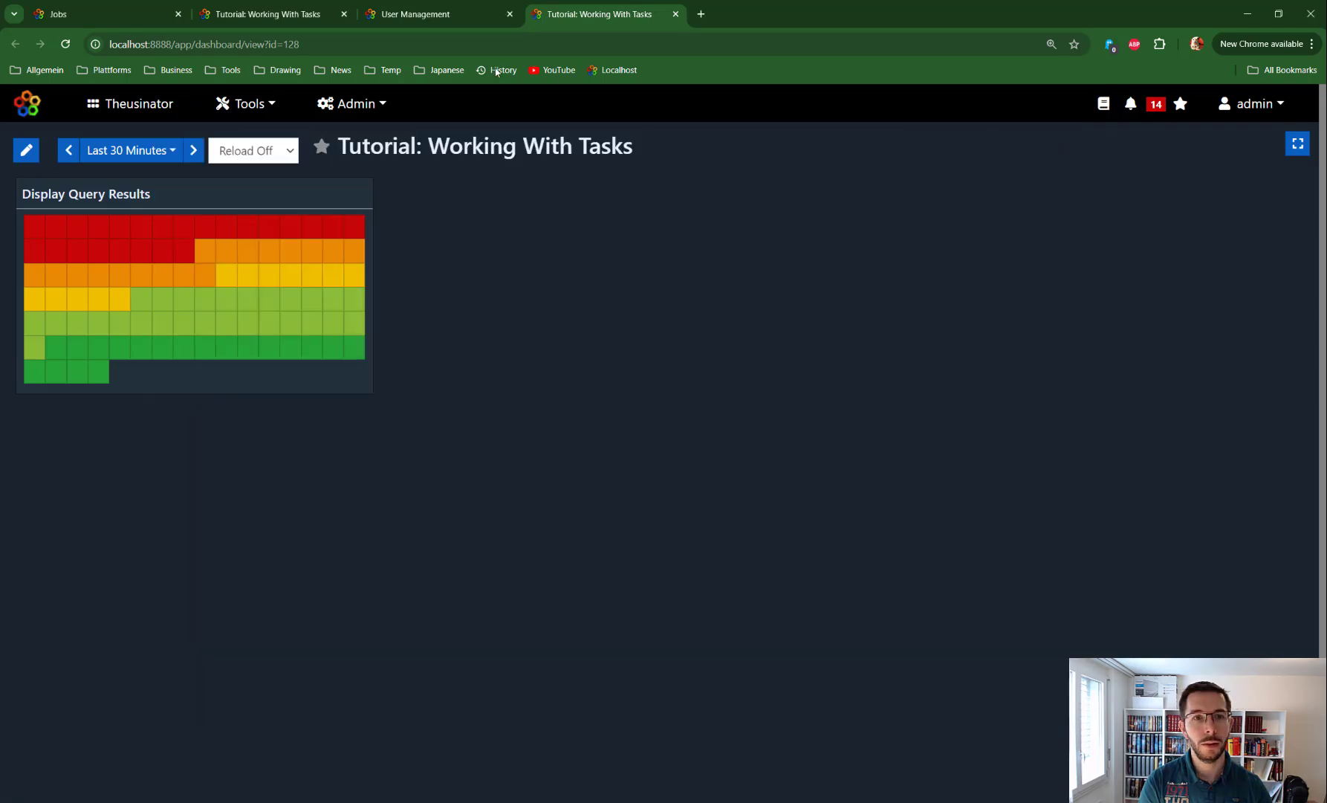
click(86, 14)
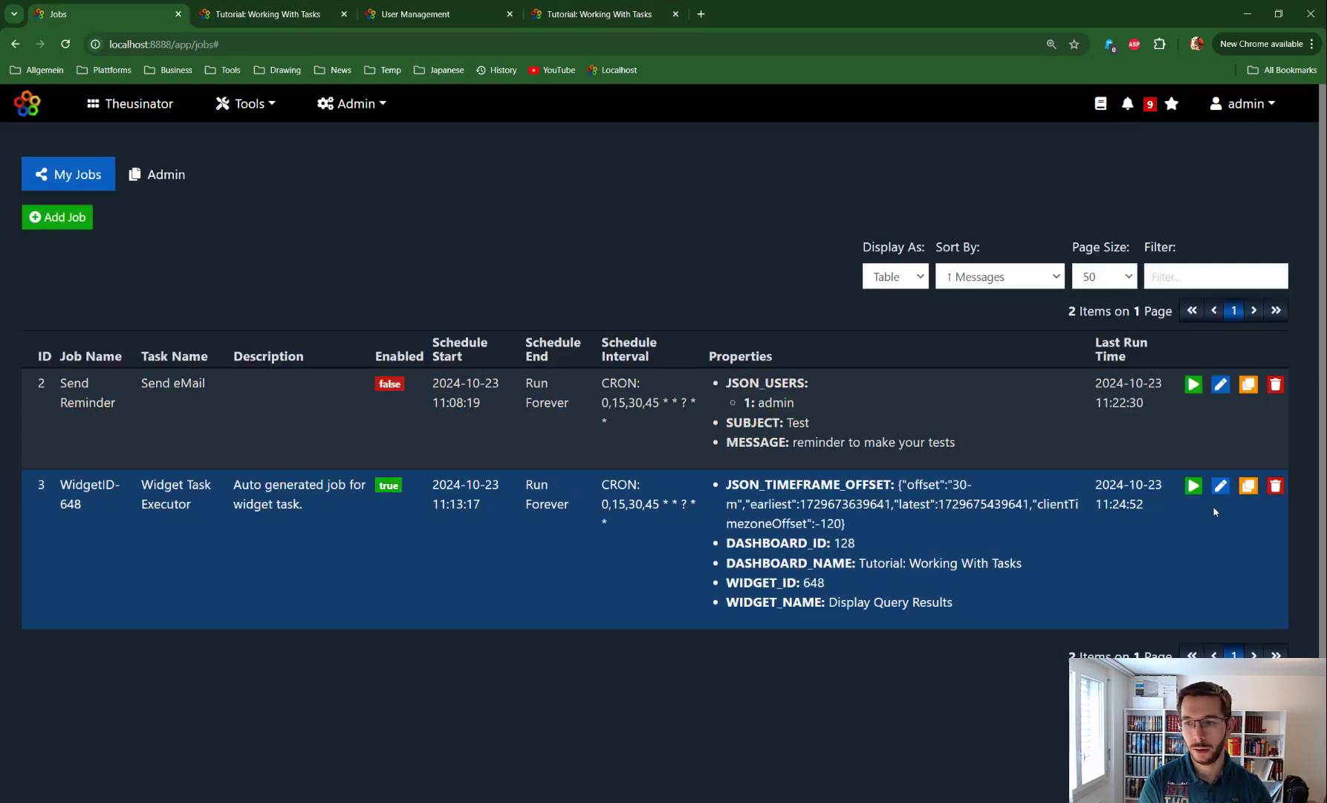
click(1221, 486)
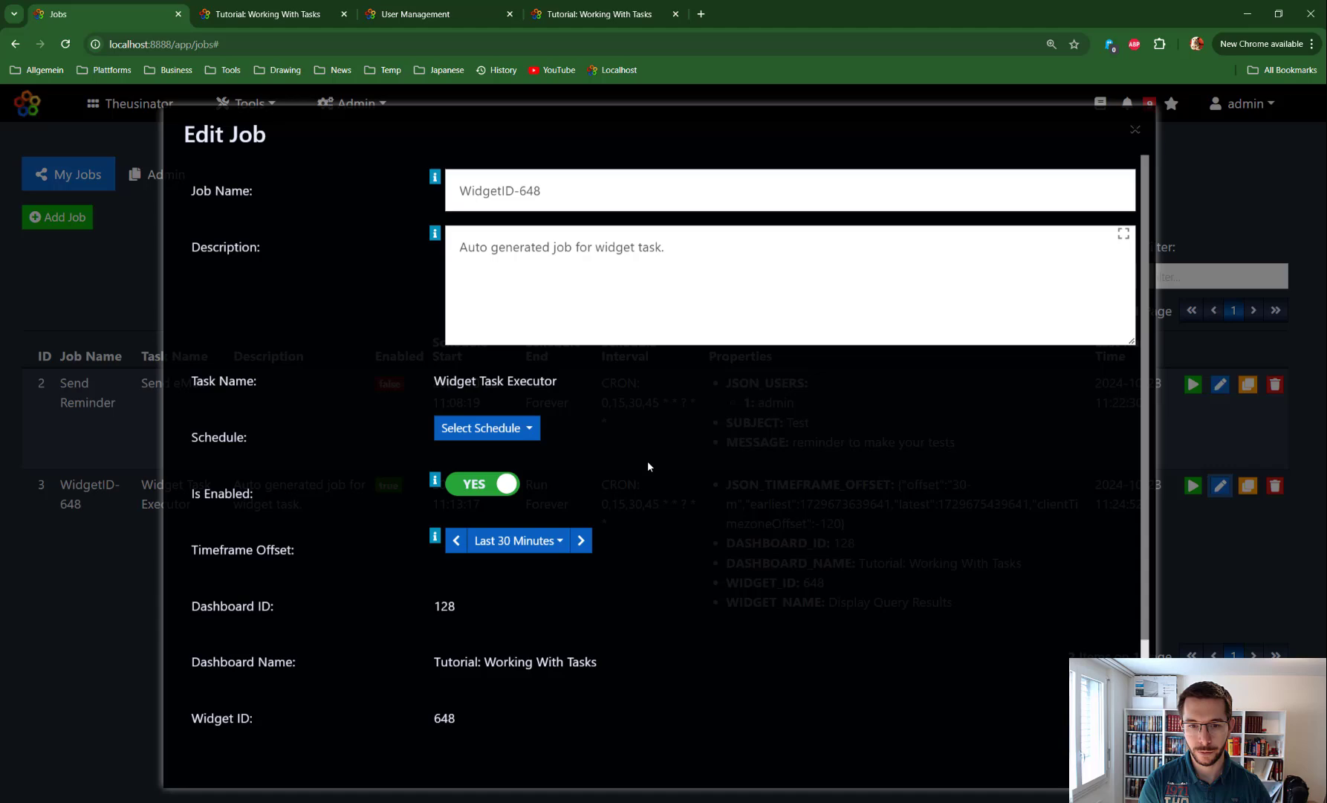
click(482, 480)
scroll(678, 734, down, 2)
click(680, 712)
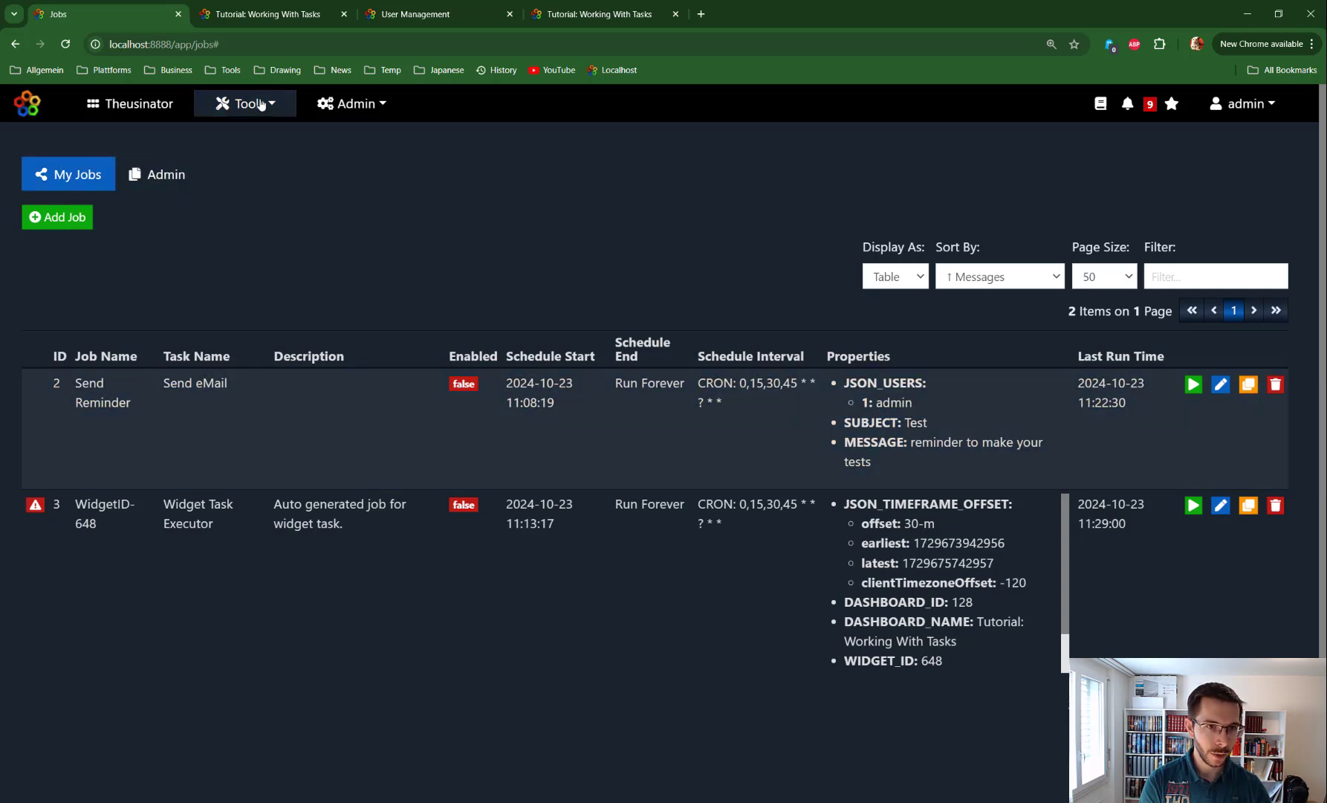
Check the last execution messages shown for the WidgetID-648 job in the jobs table.
click(246, 104)
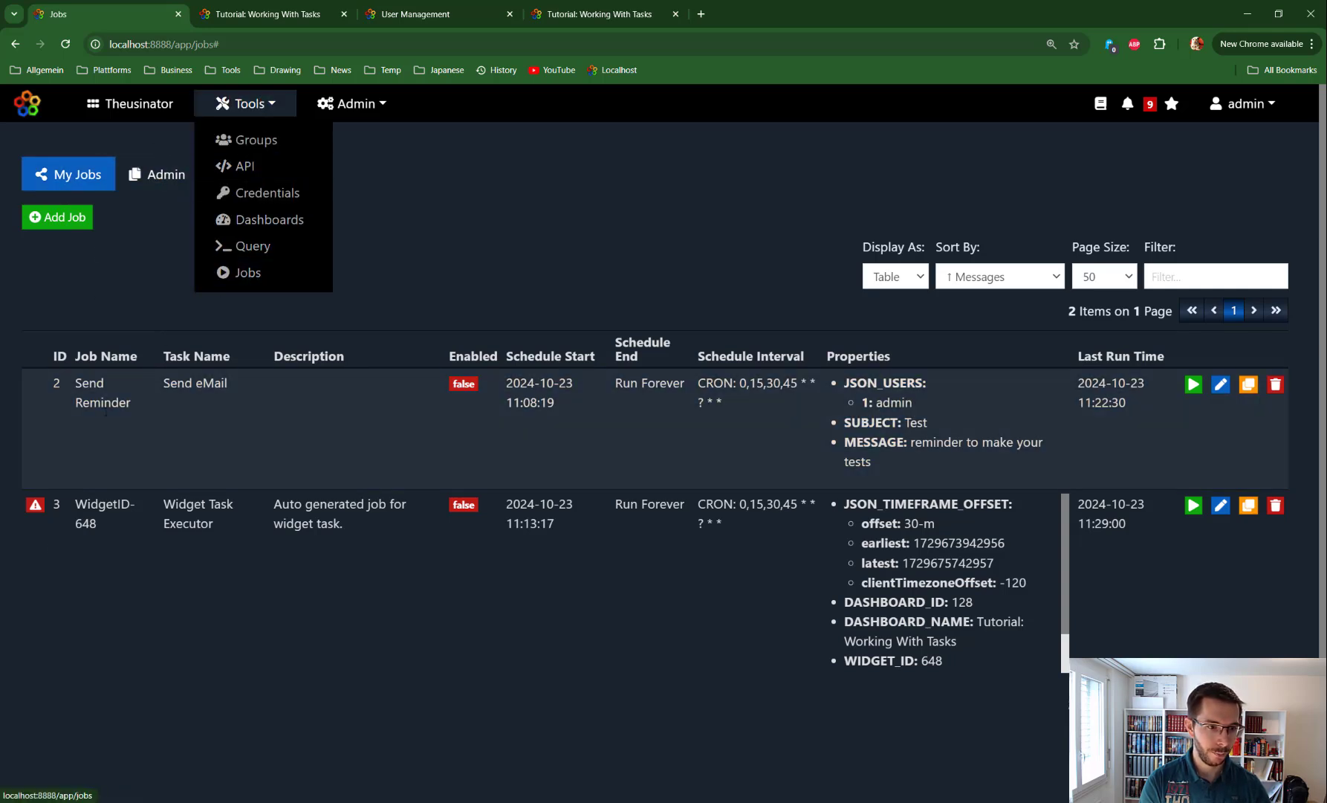
click(41, 475)
mouse_move(34, 512)
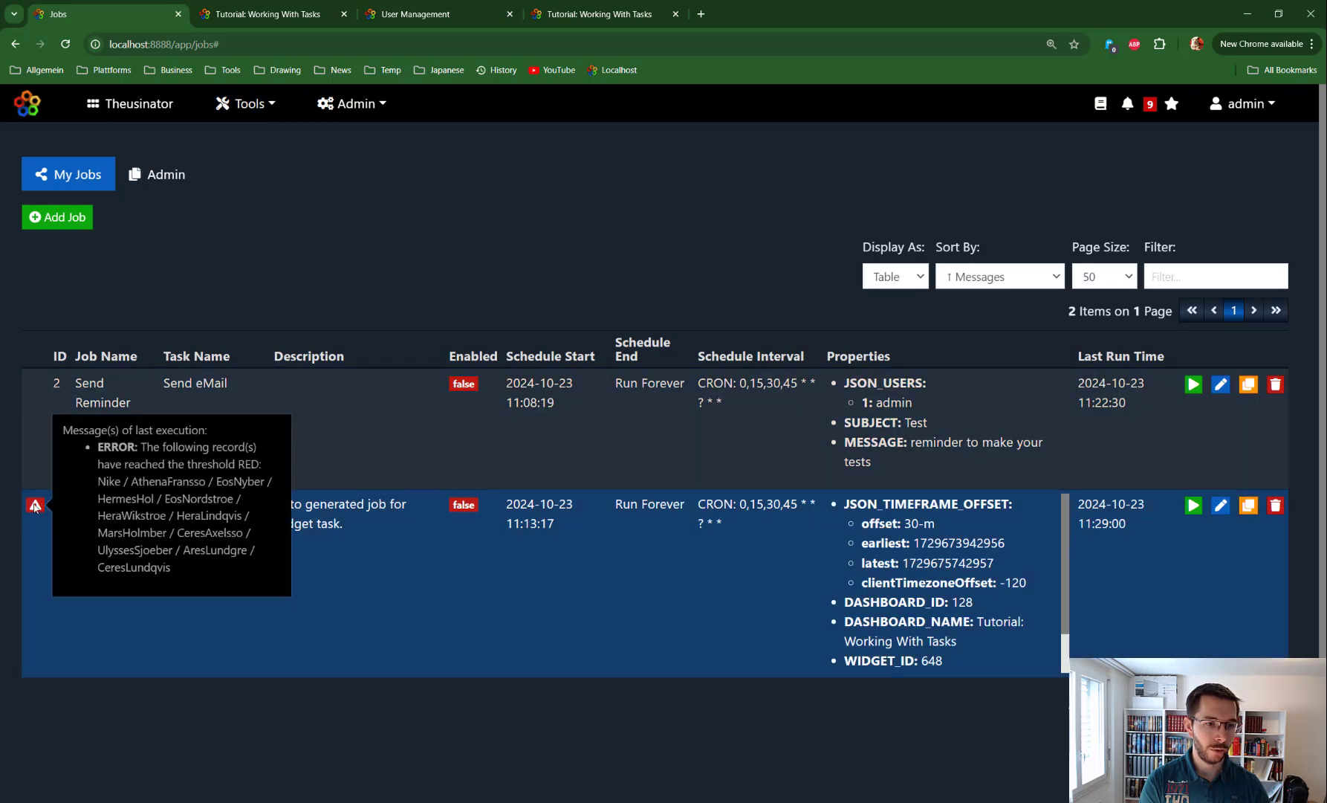